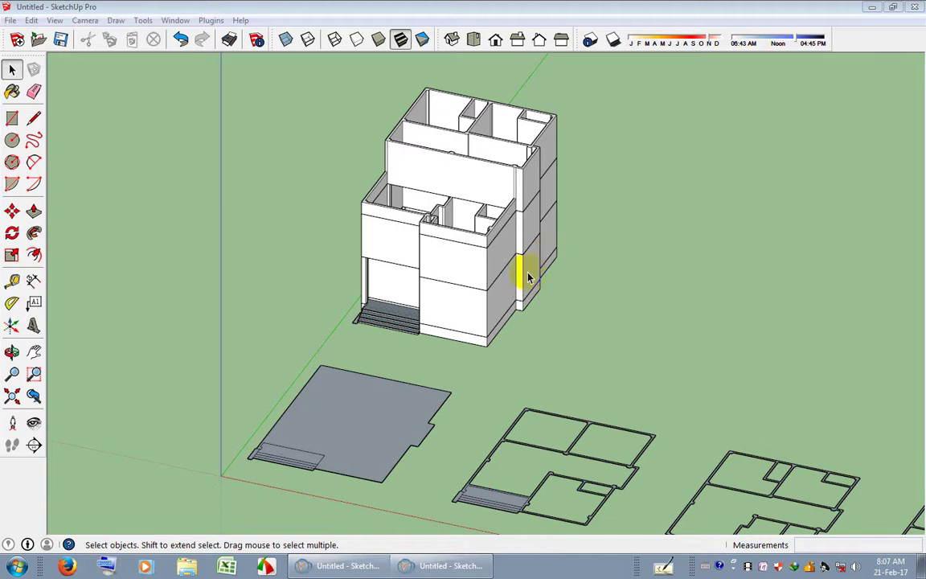
Hide the front wall group, then undo so the front walls return.
{"action": "mouse_move", "coordinate": [539, 280]}
{"action": "middle_mouse_down"}
{"action": "mouse_move", "coordinate": [529, 265]}
{"action": "mouse_move", "coordinate": [549, 330]}
{"action": "mouse_move", "coordinate": [393, 348]}
{"action": "middle_mouse_up"}
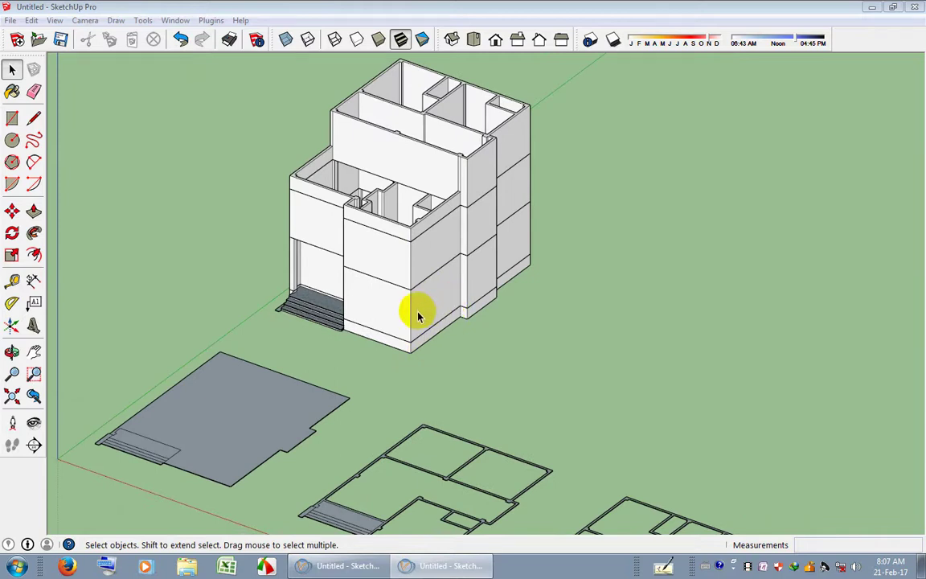
{"action": "scroll", "coordinate": [355, 325], "scroll_direction": "up", "scroll_amount": 2}
{"action": "scroll", "coordinate": [330, 320], "scroll_direction": "up", "scroll_amount": 3}
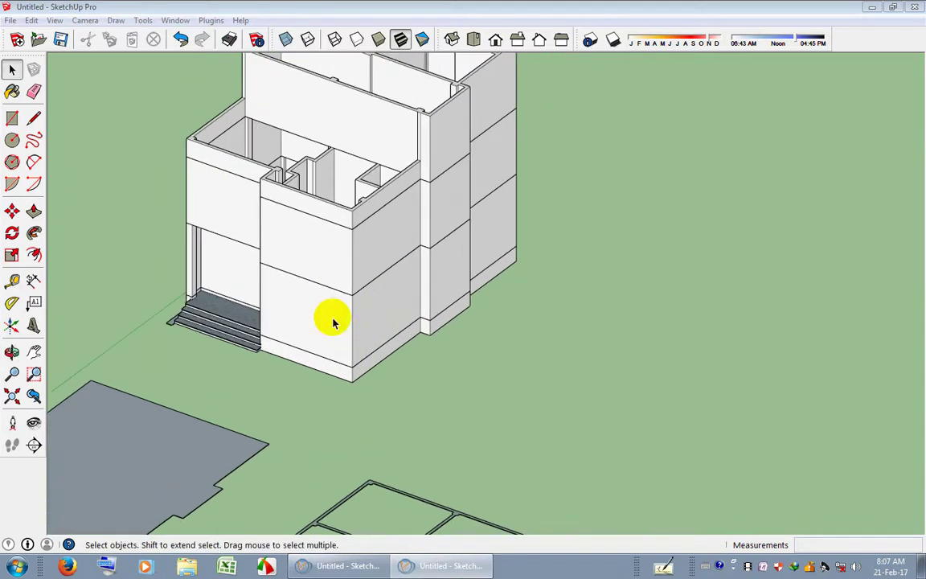
{"action": "left_click", "coordinate": [328, 321]}
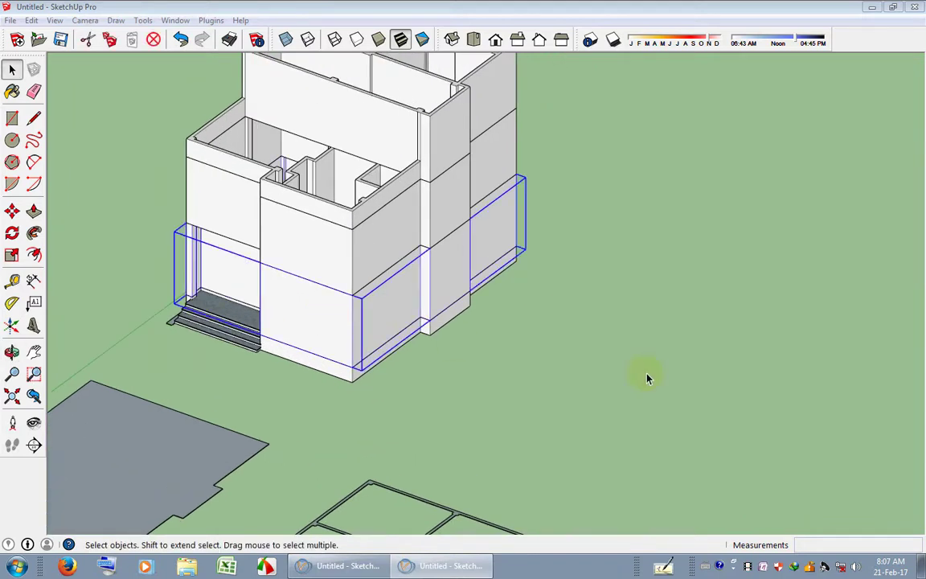
{"action": "left_click", "coordinate": [647, 373]}
{"action": "right_click", "coordinate": [314, 312]}
{"action": "left_click", "coordinate": [360, 279]}
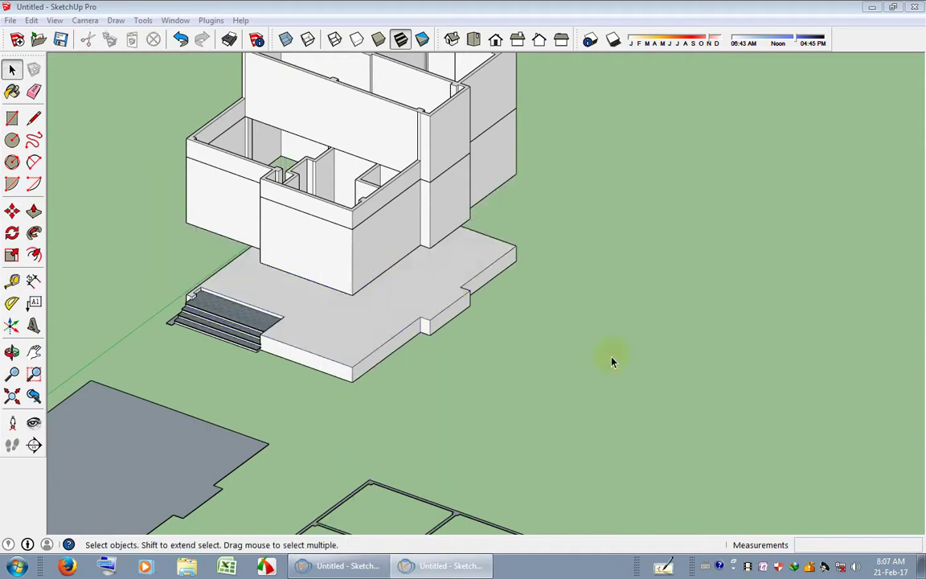
{"action": "mouse_move", "coordinate": [611, 360]}
{"action": "middle_mouse_down"}
{"action": "mouse_move", "coordinate": [471, 276]}
{"action": "mouse_move", "coordinate": [70, 83]}
{"action": "middle_mouse_up"}
{"action": "left_click", "coordinate": [181, 39]}
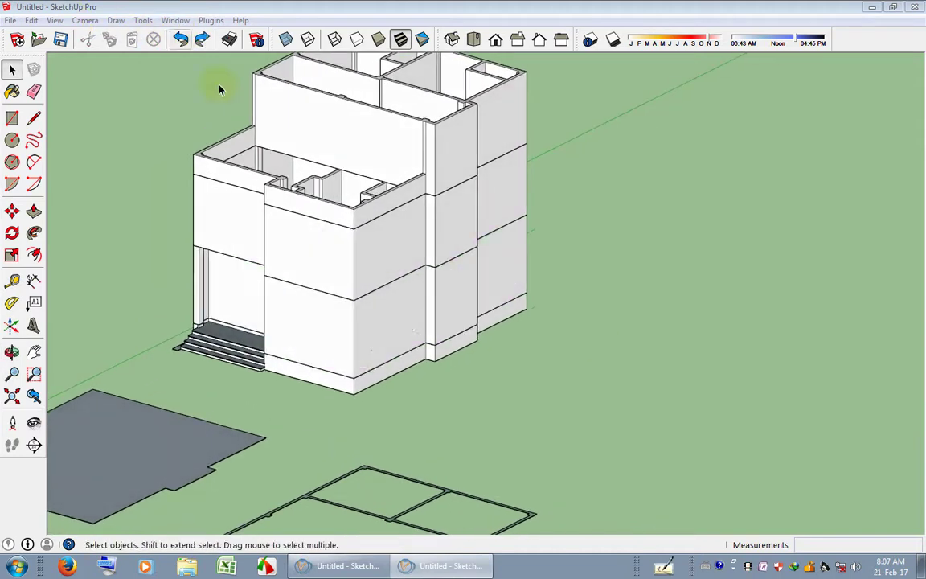
Hide the front, lower-floor and upper-floor wall groups.
{"action": "mouse_move", "coordinate": [385, 298]}
{"action": "middle_mouse_down"}
{"action": "mouse_move", "coordinate": [372, 306]}
{"action": "mouse_move", "coordinate": [402, 342]}
{"action": "mouse_move", "coordinate": [368, 348]}
{"action": "middle_mouse_up"}
{"action": "scroll", "coordinate": [414, 366], "scroll_direction": "up", "scroll_amount": 2}
{"action": "left_click", "coordinate": [368, 347]}
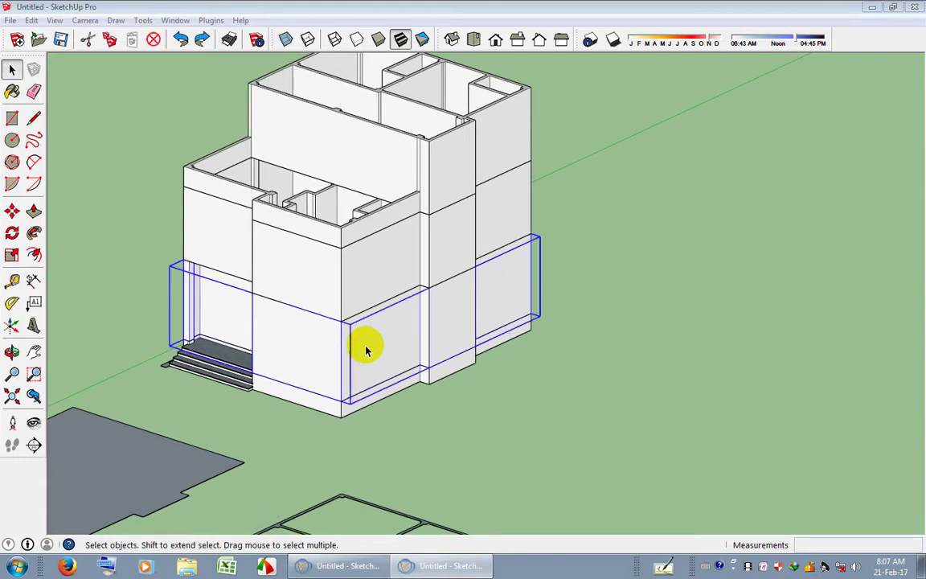
{"action": "right_click", "coordinate": [366, 347]}
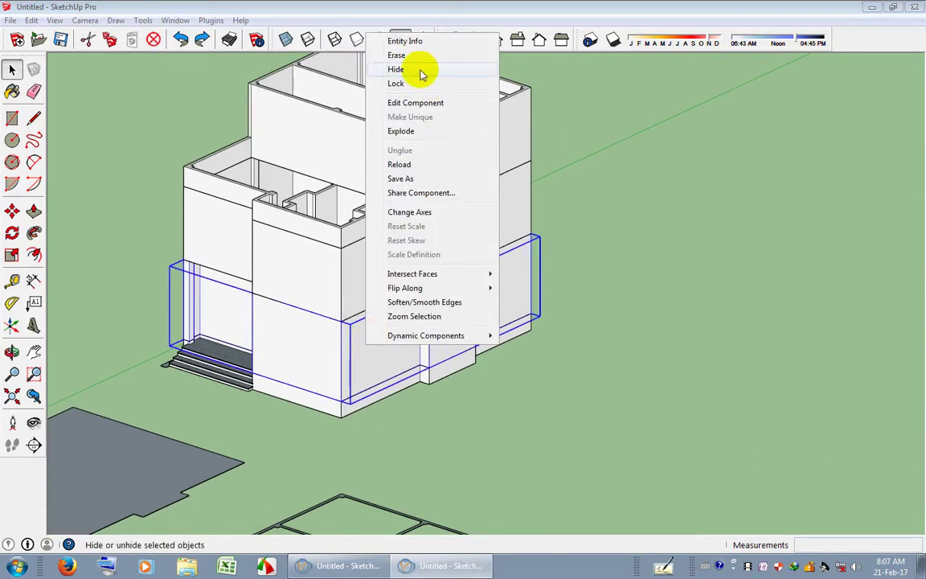
{"action": "left_click", "coordinate": [421, 74]}
{"action": "right_click", "coordinate": [401, 241]}
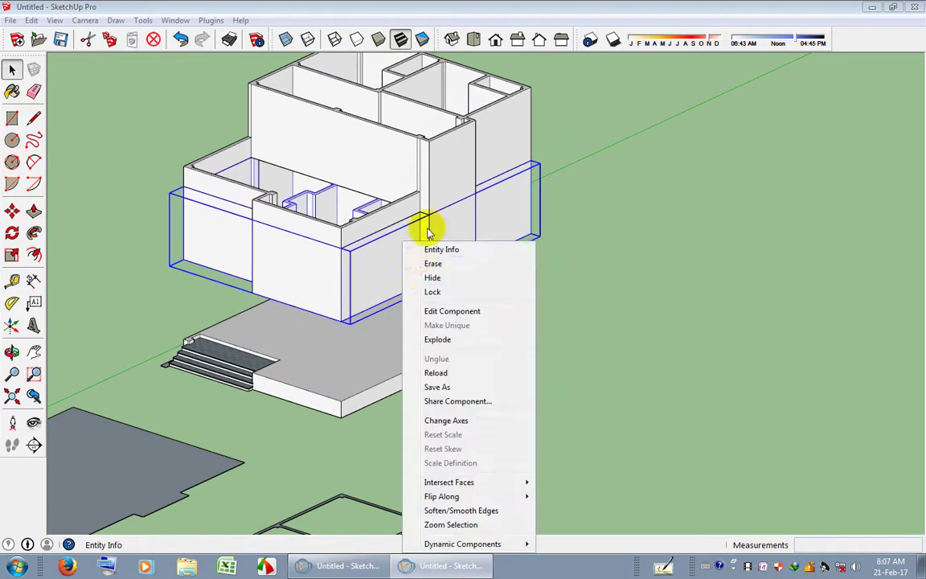
{"action": "left_click", "coordinate": [440, 285]}
{"action": "right_click", "coordinate": [421, 180]}
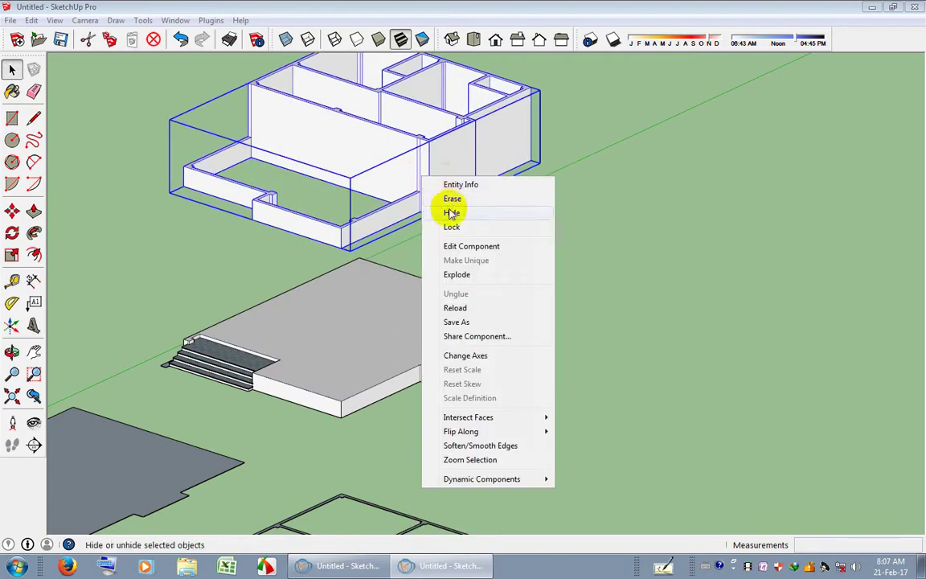
{"action": "left_click", "coordinate": [447, 209]}
Orbit around the remaining base slab to inspect it and the entrance steps.
{"action": "scroll", "coordinate": [351, 330], "scroll_direction": "up", "scroll_amount": 3}
{"action": "middle_click_drag", "start_coordinate": [351, 330], "coordinate": [406, 361]}
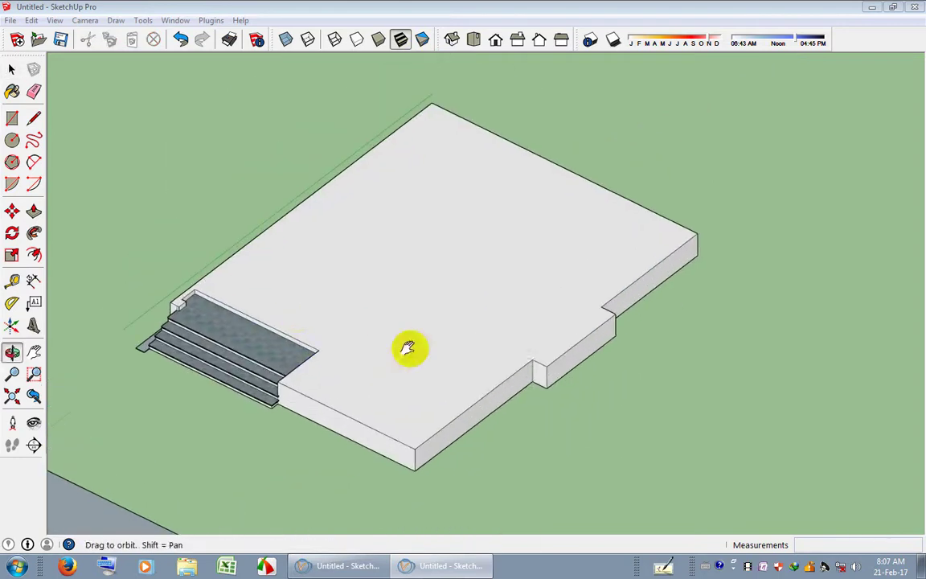
{"action": "left_click", "coordinate": [406, 361]}
{"action": "left_click", "coordinate": [715, 214]}
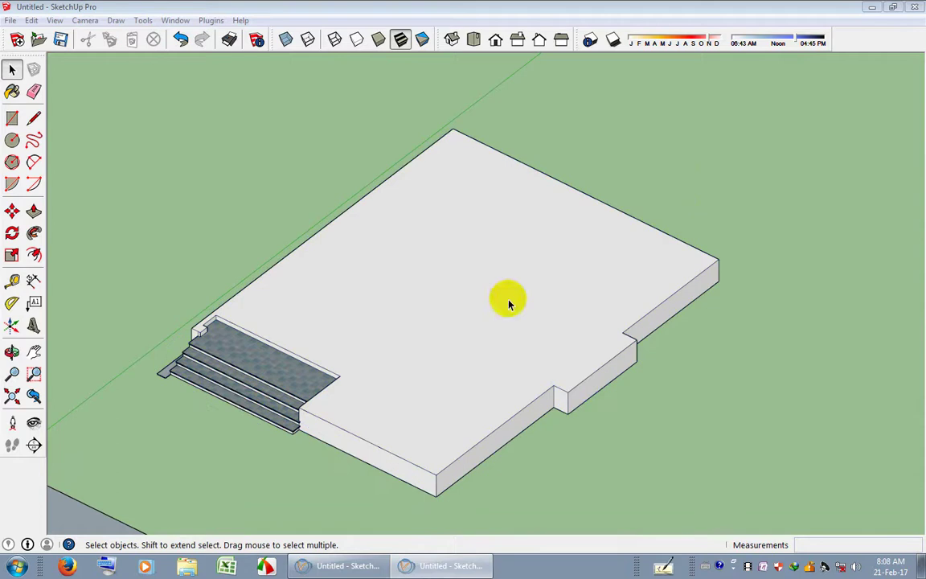
{"action": "mouse_move", "coordinate": [695, 192]}
{"action": "middle_mouse_down"}
{"action": "mouse_move", "coordinate": [434, 294]}
{"action": "mouse_move", "coordinate": [443, 314]}
{"action": "mouse_move", "coordinate": [404, 291]}
{"action": "middle_mouse_up"}
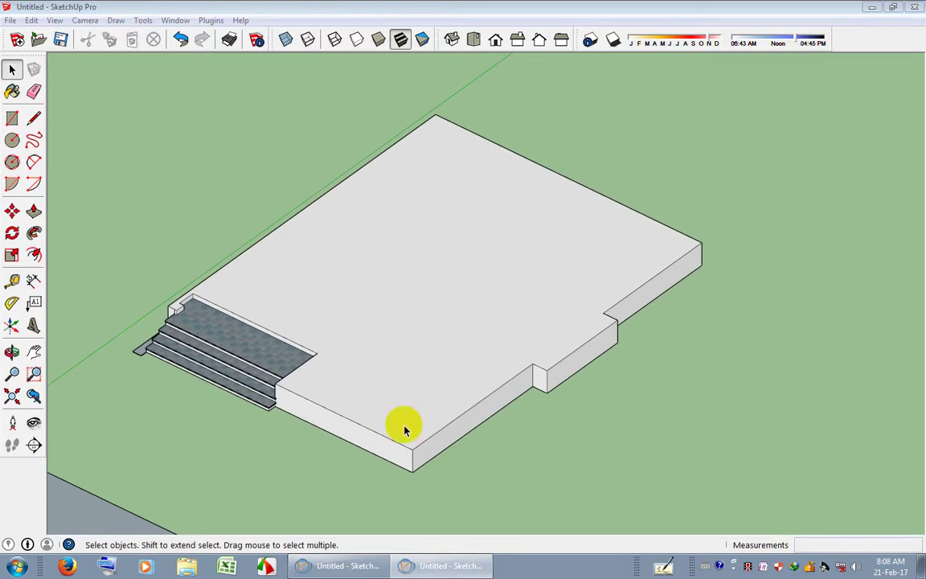
Turn on Hidden Geometry so the hidden storeys show faintly.
{"action": "left_click", "coordinate": [54, 20]}
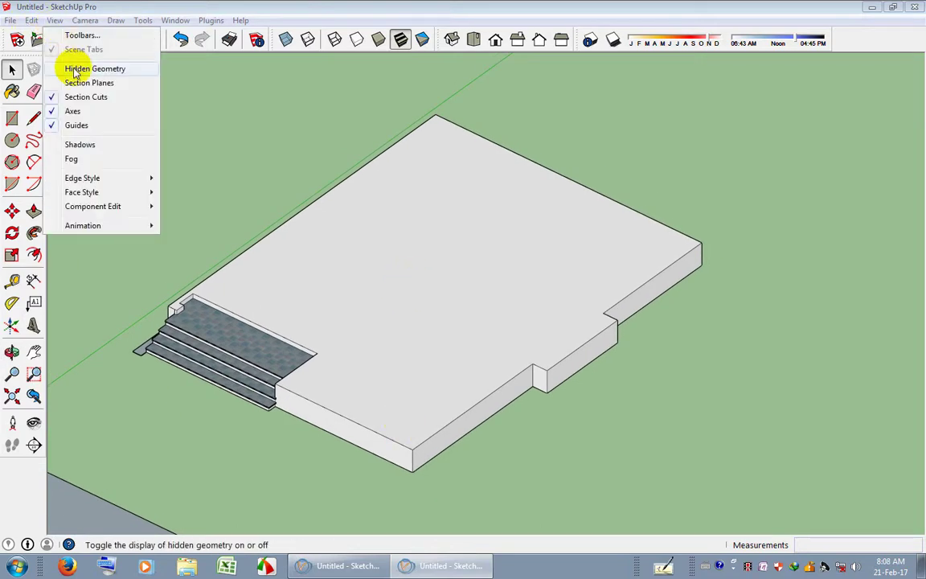
{"action": "left_click", "coordinate": [75, 70]}
{"action": "middle_click_drag", "start_coordinate": [436, 238], "coordinate": [531, 140]}
Unhide the lower storey, upper storey and top tower section.
{"action": "right_click", "coordinate": [584, 242]}
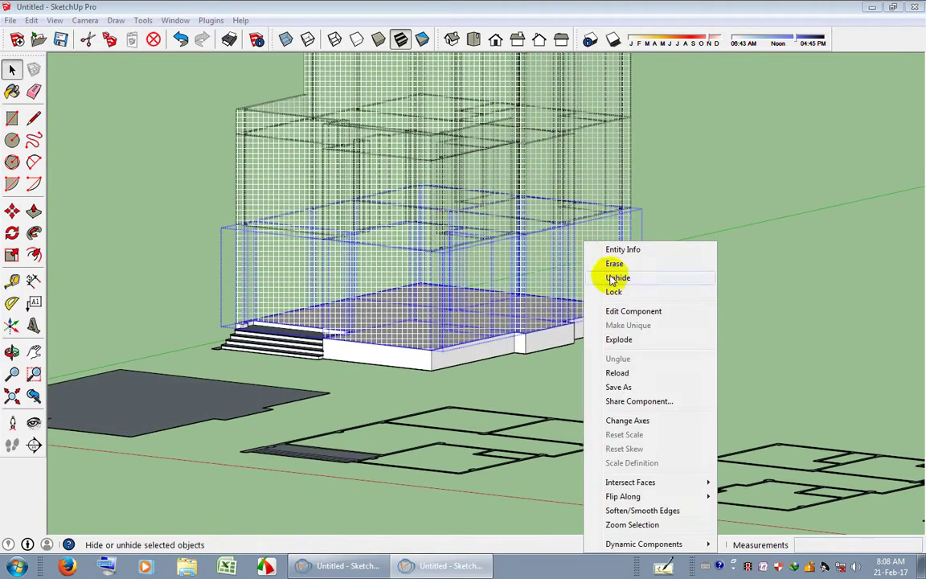
{"action": "left_click", "coordinate": [613, 278]}
{"action": "left_click", "coordinate": [585, 173]}
{"action": "right_click", "coordinate": [586, 174]}
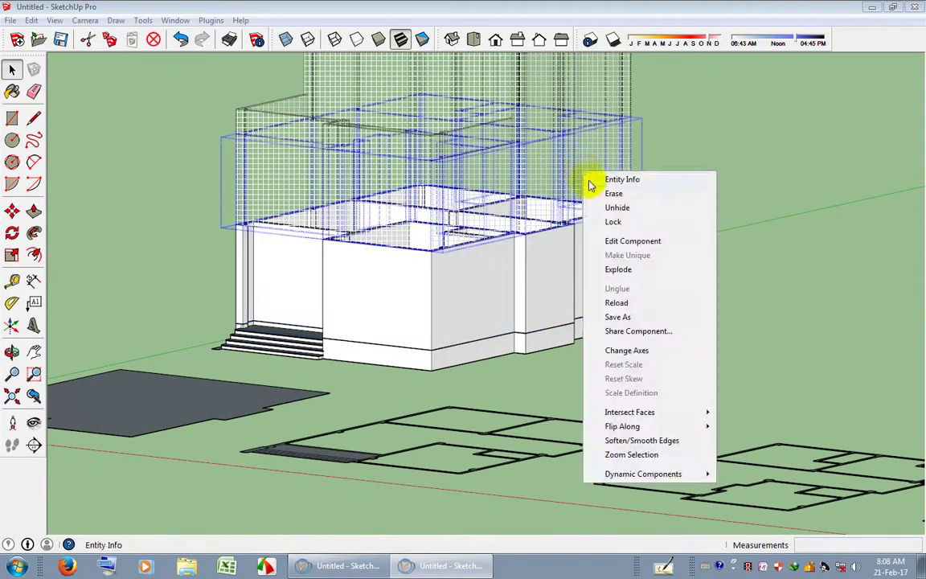
{"action": "left_click", "coordinate": [618, 206]}
{"action": "left_click", "coordinate": [667, 207]}
{"action": "right_click", "coordinate": [593, 84]}
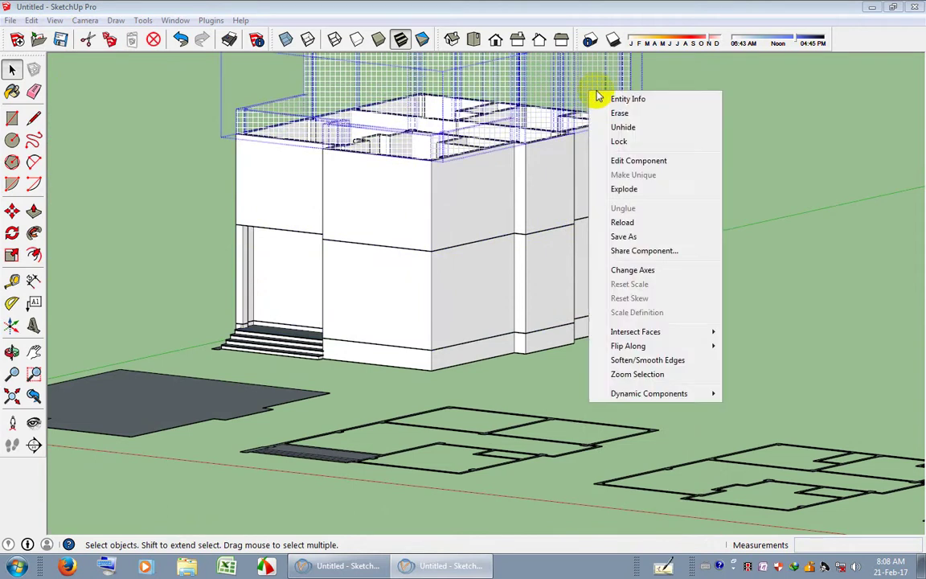
{"action": "left_click", "coordinate": [629, 127]}
{"action": "scroll", "coordinate": [588, 219], "scroll_direction": "down", "scroll_amount": 5}
{"action": "middle_click_drag", "start_coordinate": [588, 218], "coordinate": [574, 272]}
{"action": "scroll", "coordinate": [618, 263], "scroll_direction": "down", "scroll_amount": 2}
{"action": "scroll", "coordinate": [314, 305], "scroll_direction": "up", "scroll_amount": 5}
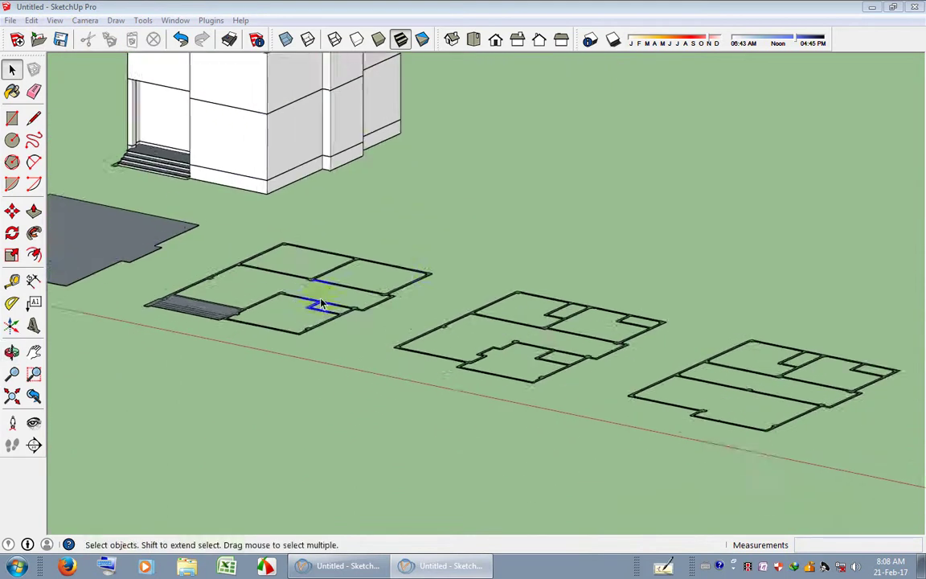
{"action": "scroll", "coordinate": [245, 273], "scroll_direction": "up", "scroll_amount": 3}
Bring the floor plans into view and switch to Top view.
{"action": "middle_click_drag", "start_coordinate": [245, 273], "coordinate": [599, 387]}
{"action": "scroll", "coordinate": [543, 258], "scroll_direction": "up", "scroll_amount": 4}
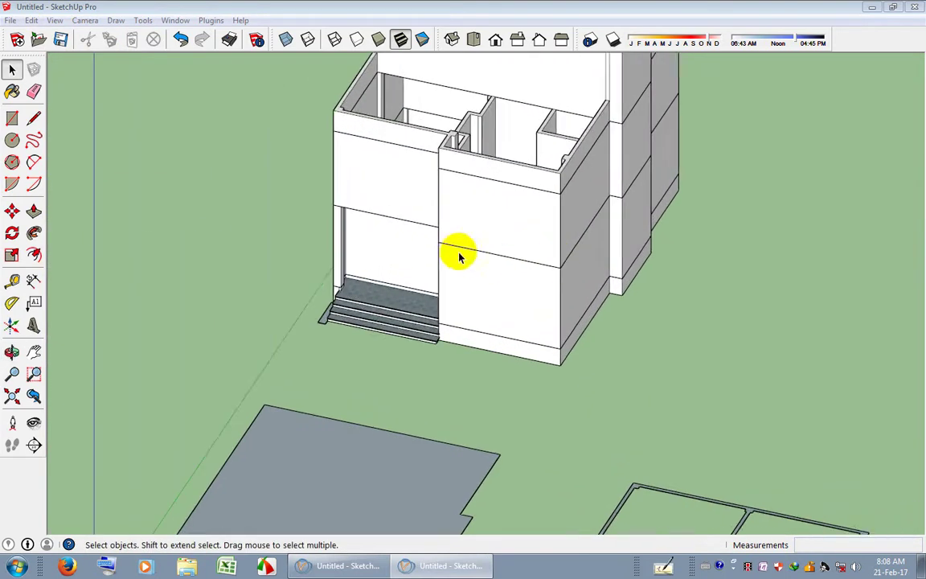
{"action": "scroll", "coordinate": [618, 199], "scroll_direction": "down", "scroll_amount": 3}
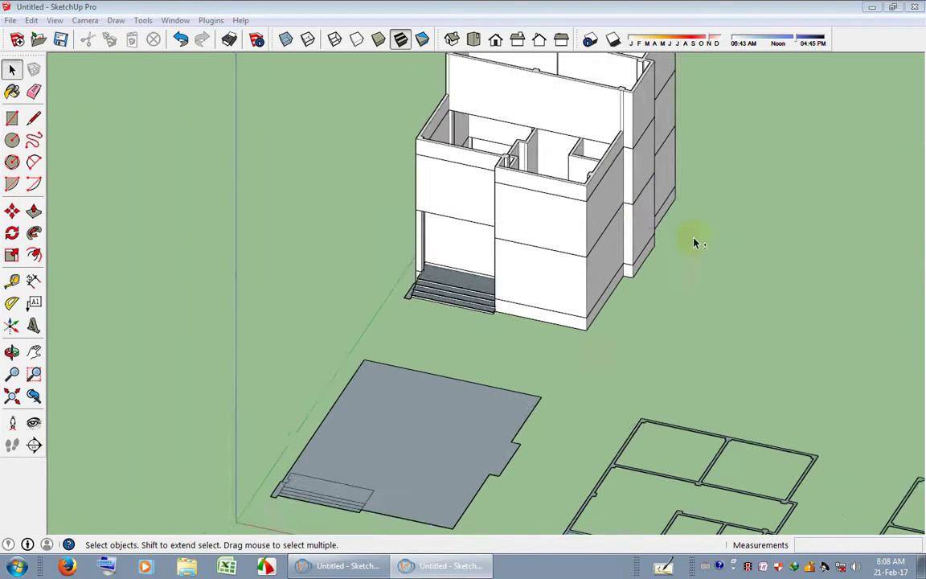
{"action": "mouse_move", "coordinate": [694, 240]}
{"action": "middle_mouse_down"}
{"action": "mouse_move", "coordinate": [542, 290]}
{"action": "mouse_move", "coordinate": [665, 325]}
{"action": "middle_mouse_up"}
{"action": "scroll", "coordinate": [469, 337], "scroll_direction": "up", "scroll_amount": 4}
{"action": "middle_click_drag", "start_coordinate": [469, 338], "coordinate": [477, 344]}
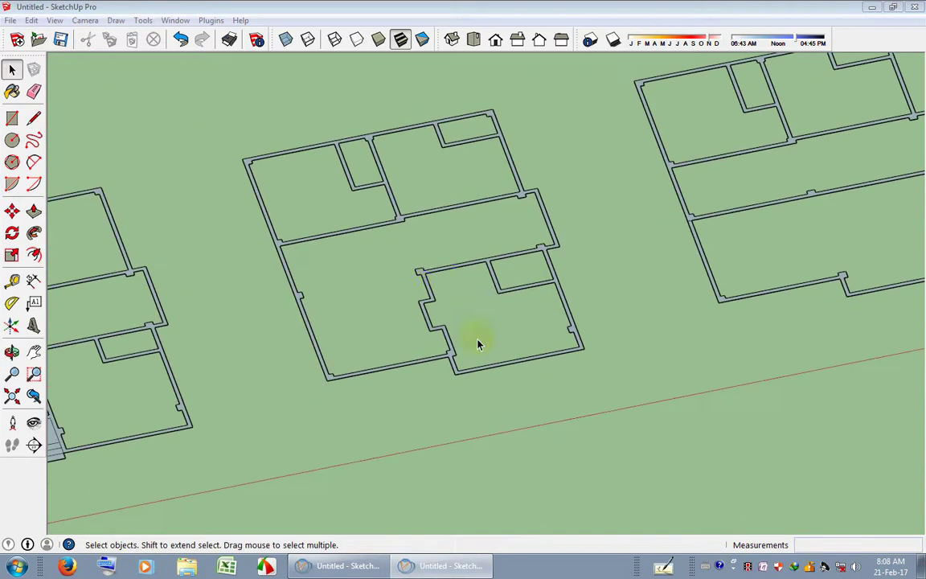
{"action": "middle_click_drag", "start_coordinate": [478, 295], "coordinate": [434, 310]}
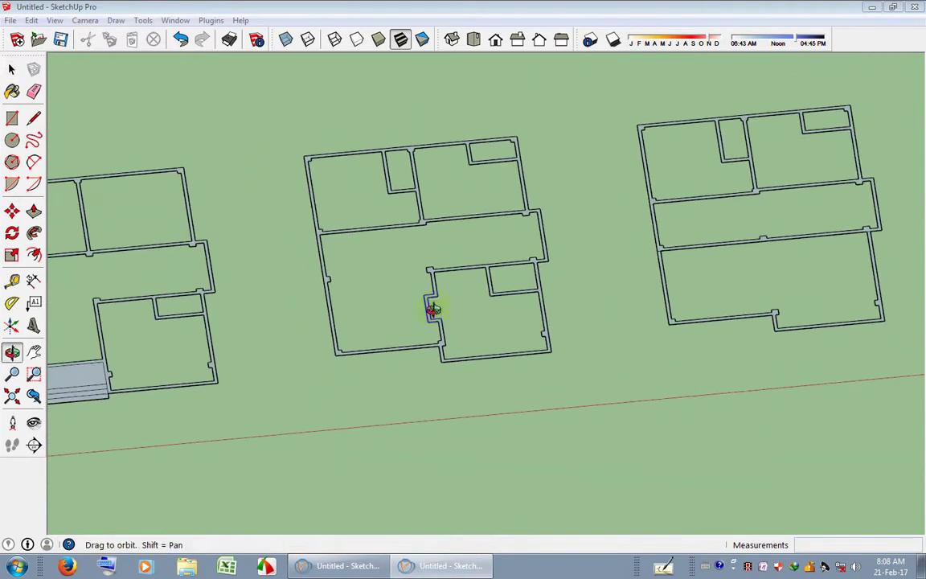
{"action": "left_click", "coordinate": [483, 41]}
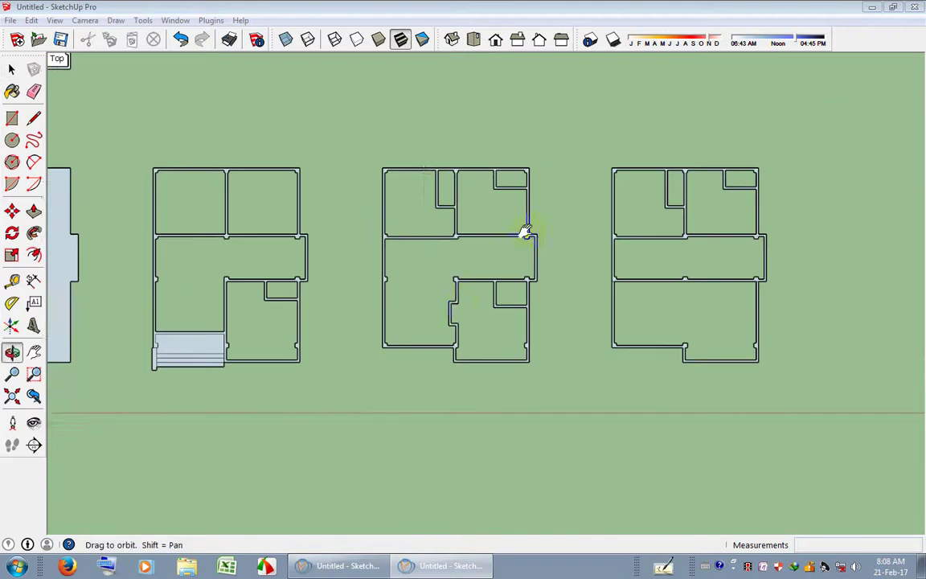
Window-select the middle floor plan and Move-copy it with Ctrl above the row.
{"action": "left_click_drag", "start_coordinate": [360, 145], "coordinate": [539, 397]}
{"action": "key", "text": "m"}
{"action": "left_click", "coordinate": [555, 314]}
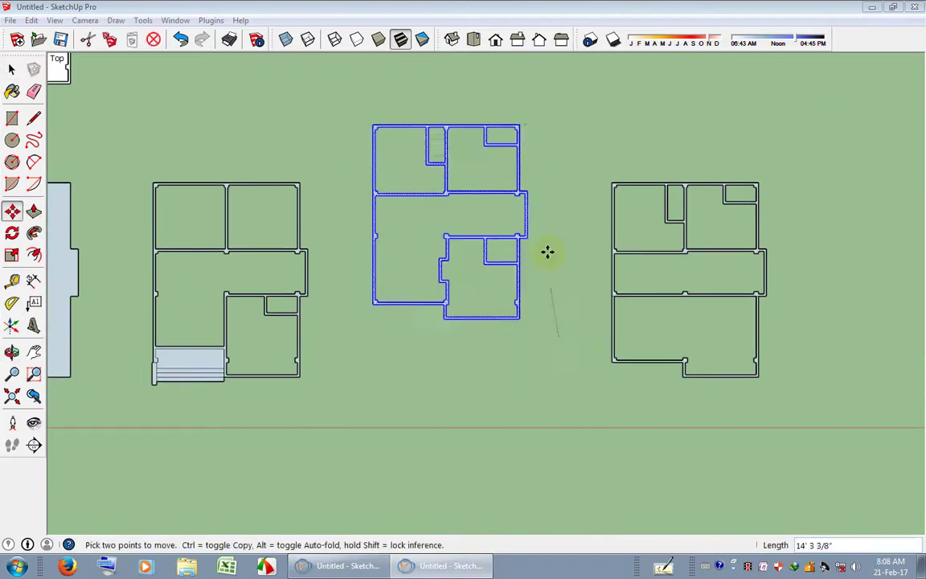
{"action": "key", "text": "ctrl"}
{"action": "scroll", "coordinate": [554, 315], "scroll_direction": "down", "scroll_amount": 2}
Delete the lower-right room's inner wall group from the copied plan.
{"action": "key", "text": "space"}
{"action": "left_click", "coordinate": [550, 289]}
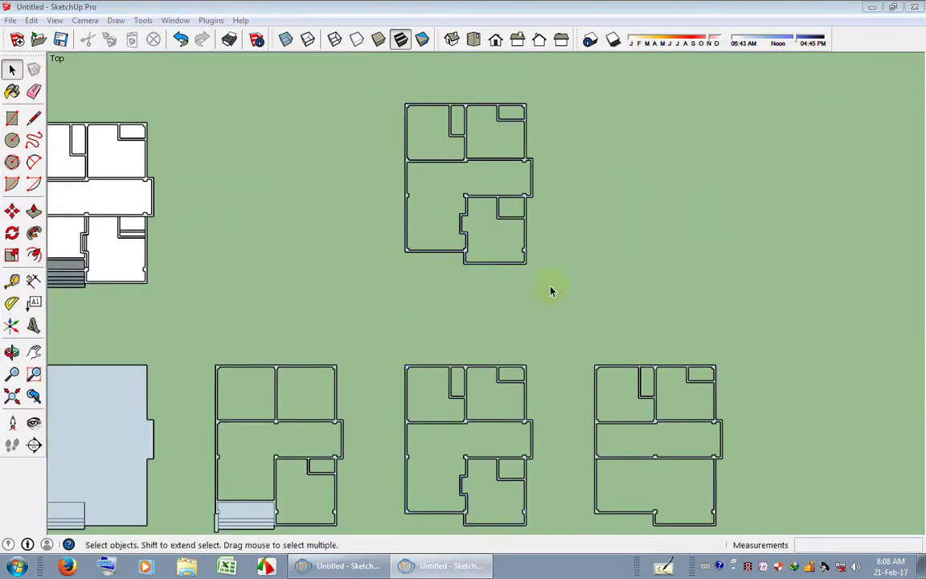
{"action": "scroll", "coordinate": [537, 330], "scroll_direction": "up", "scroll_amount": 3}
{"action": "scroll", "coordinate": [531, 374], "scroll_direction": "up", "scroll_amount": 2}
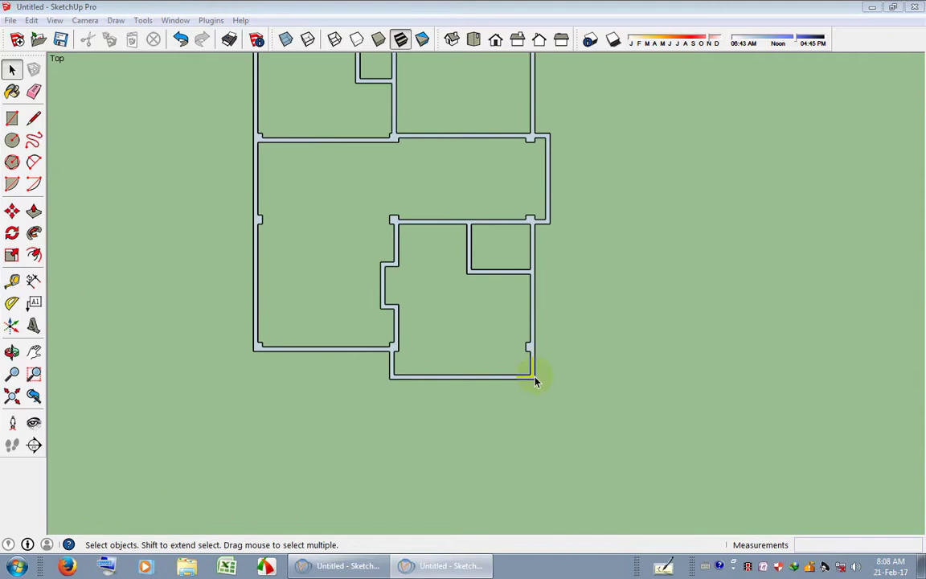
{"action": "left_click", "coordinate": [391, 161]}
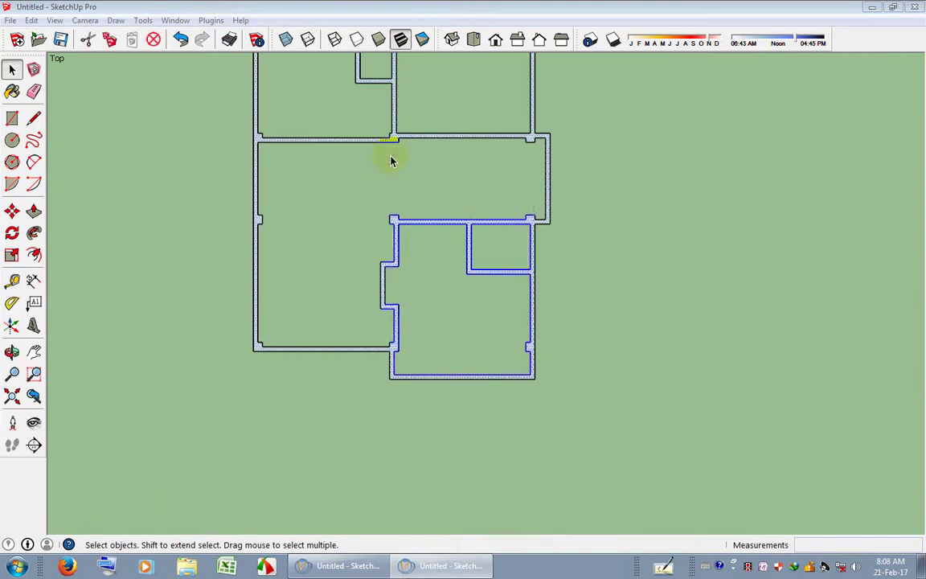
{"action": "scroll", "coordinate": [550, 209], "scroll_direction": "up", "scroll_amount": 3}
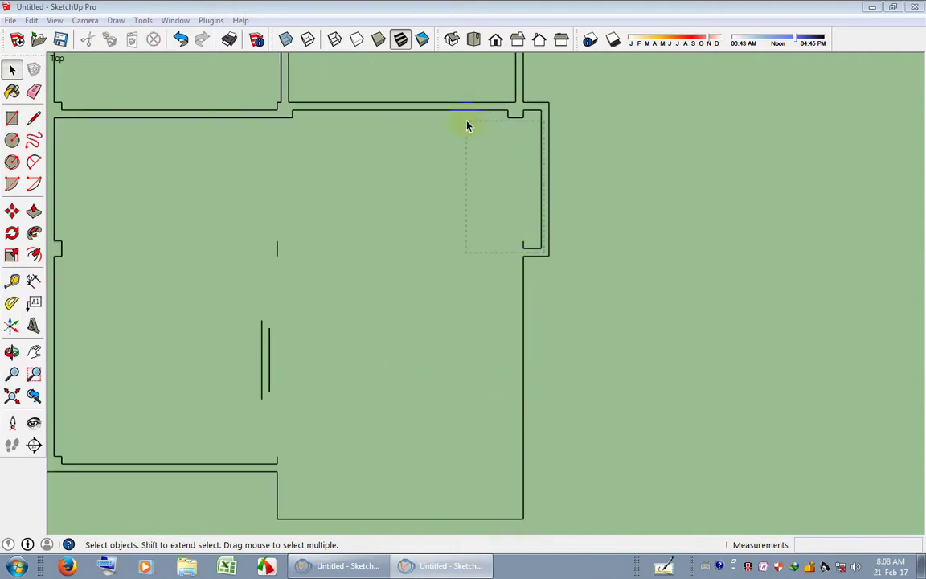
{"action": "scroll", "coordinate": [434, 211], "scroll_direction": "down", "scroll_amount": 2}
{"action": "scroll", "coordinate": [483, 153], "scroll_direction": "up", "scroll_amount": 3}
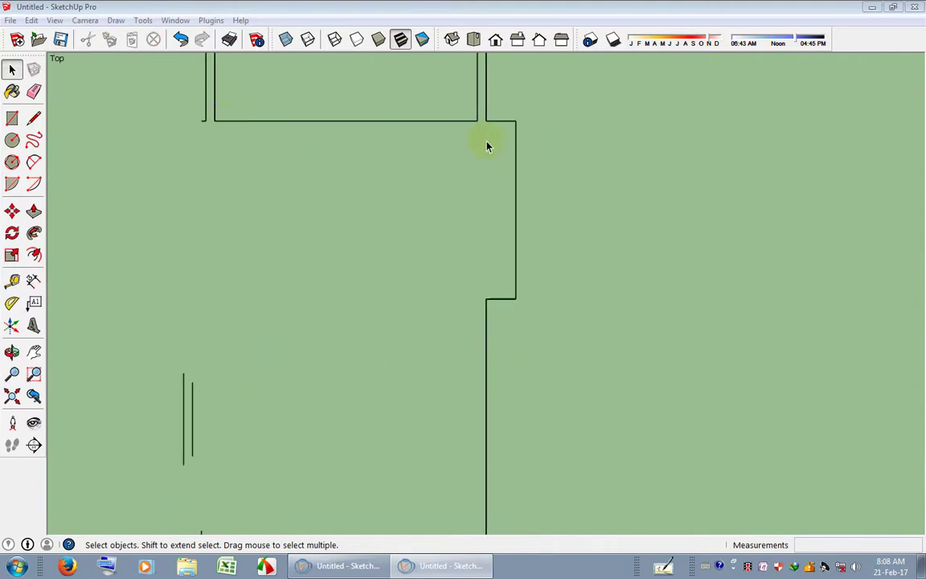
{"action": "scroll", "coordinate": [373, 203], "scroll_direction": "down", "scroll_amount": 2}
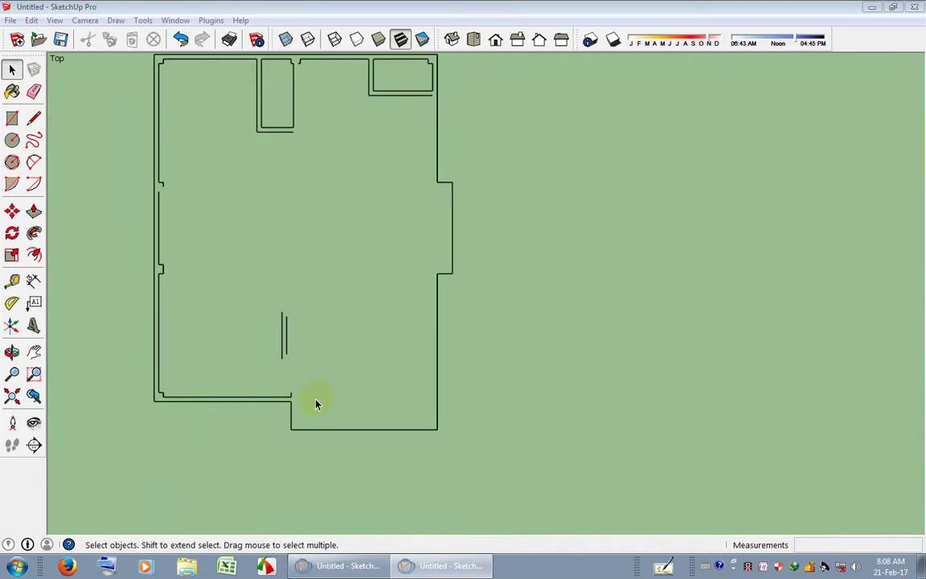
{"action": "scroll", "coordinate": [316, 404], "scroll_direction": "up", "scroll_amount": 1}
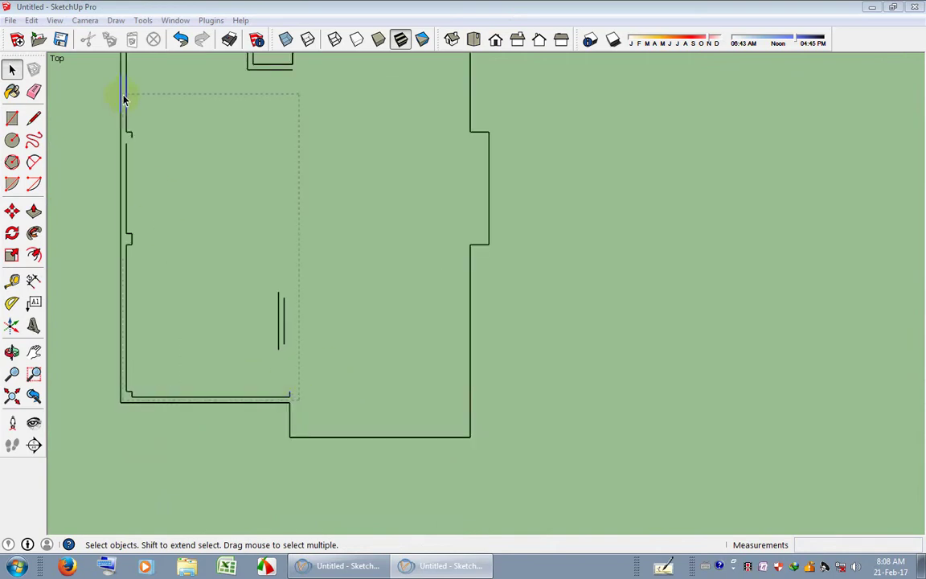
{"action": "key", "text": "Delete"}
Delete the remaining inner wall group in the upper rooms of the copy.
{"action": "middle_click_drag", "start_coordinate": [405, 161], "coordinate": [448, 341], "text": "shift"}
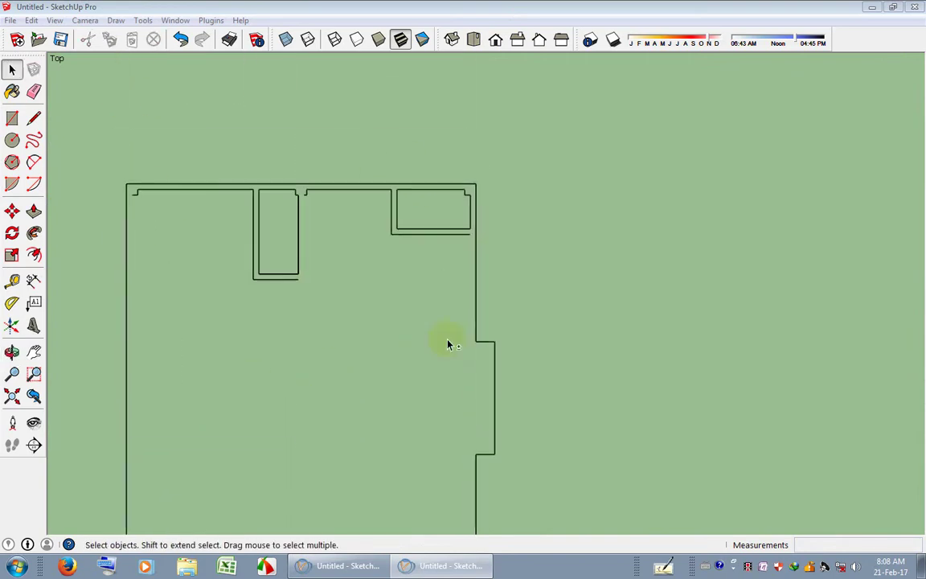
{"action": "scroll", "coordinate": [475, 336], "scroll_direction": "up", "scroll_amount": 1}
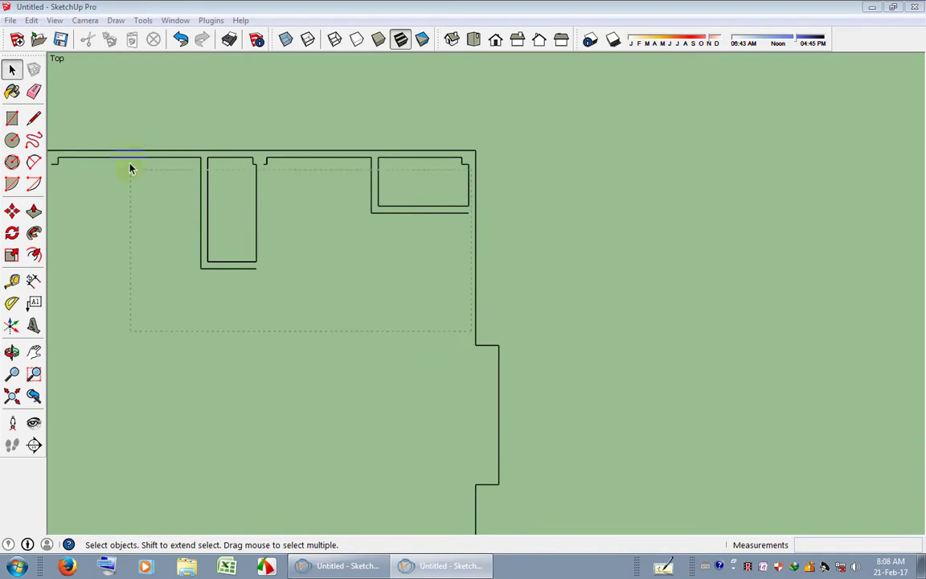
{"action": "left_click", "coordinate": [214, 192]}
{"action": "key", "text": "Delete"}
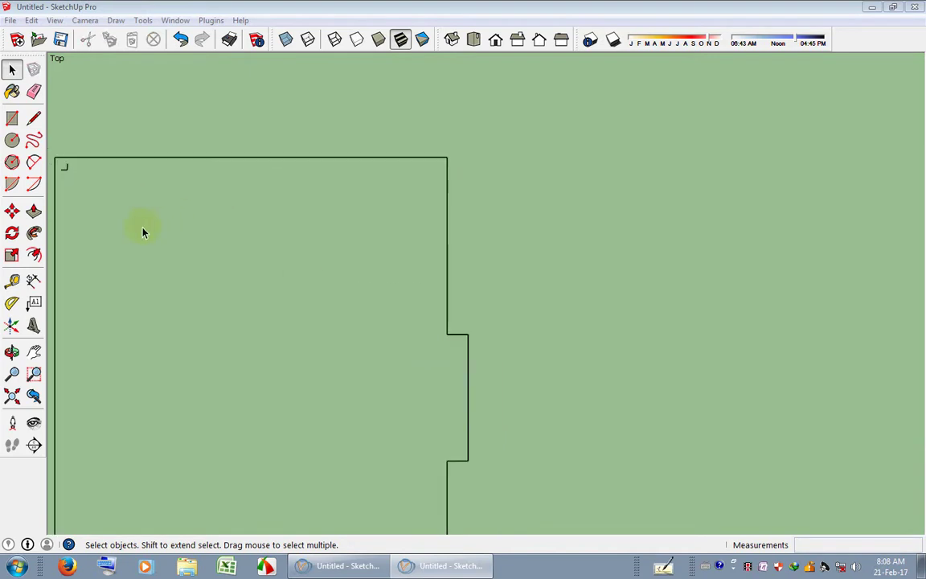
{"action": "middle_click_drag", "start_coordinate": [143, 232], "coordinate": [252, 279], "text": "shift"}
{"action": "scroll", "coordinate": [192, 229], "scroll_direction": "up", "scroll_amount": 2}
{"action": "scroll", "coordinate": [396, 277], "scroll_direction": "down", "scroll_amount": 2}
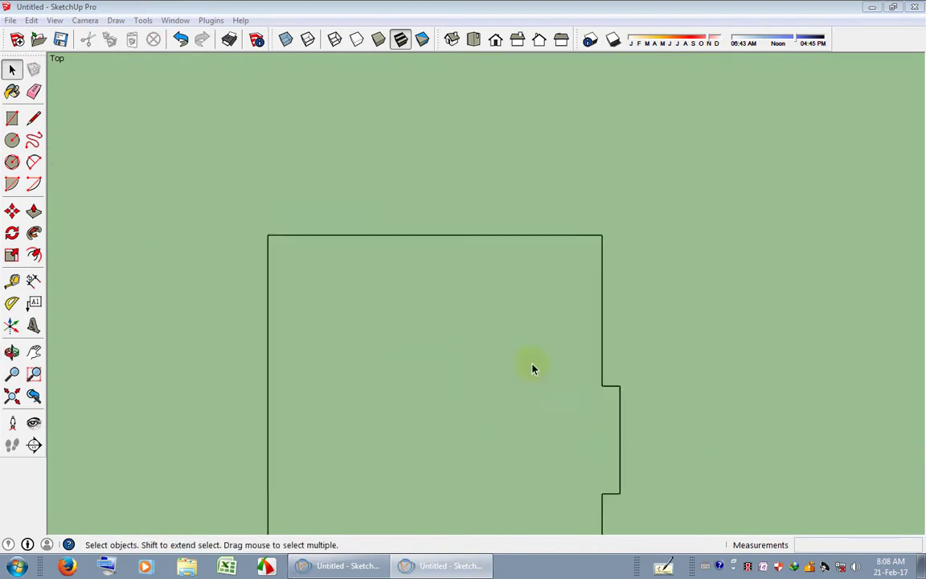
{"action": "mouse_move", "coordinate": [533, 368]}
{"action": "middle_mouse_down"}
{"action": "mouse_move", "coordinate": [434, 330]}
{"action": "mouse_move", "coordinate": [74, 149]}
{"action": "middle_mouse_up"}
Trace a line along the front side to form a face, then delete the face and front edge.
{"action": "left_click", "coordinate": [34, 118]}
{"action": "left_click", "coordinate": [35, 119]}
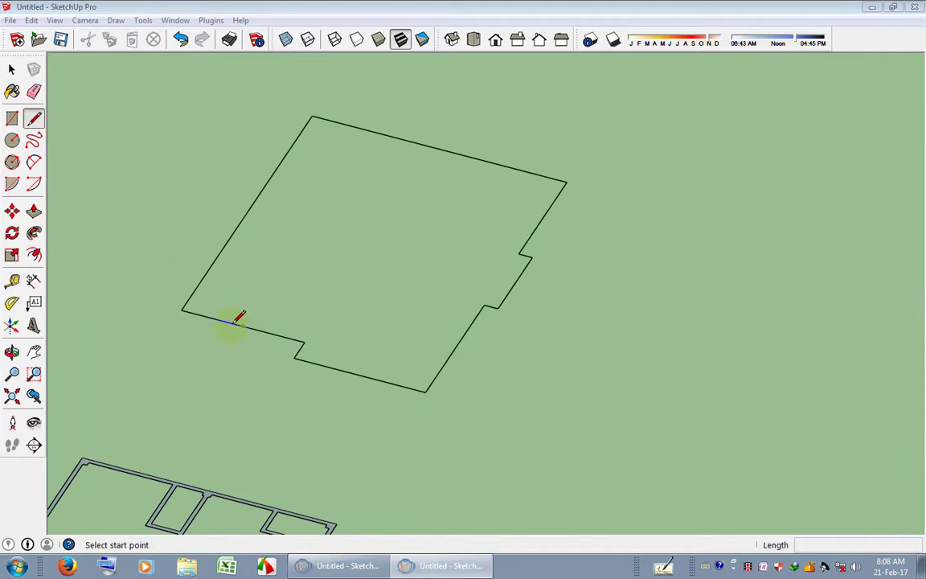
{"action": "left_click", "coordinate": [184, 310]}
{"action": "key", "text": "Escape"}
{"action": "left_click", "coordinate": [182, 311]}
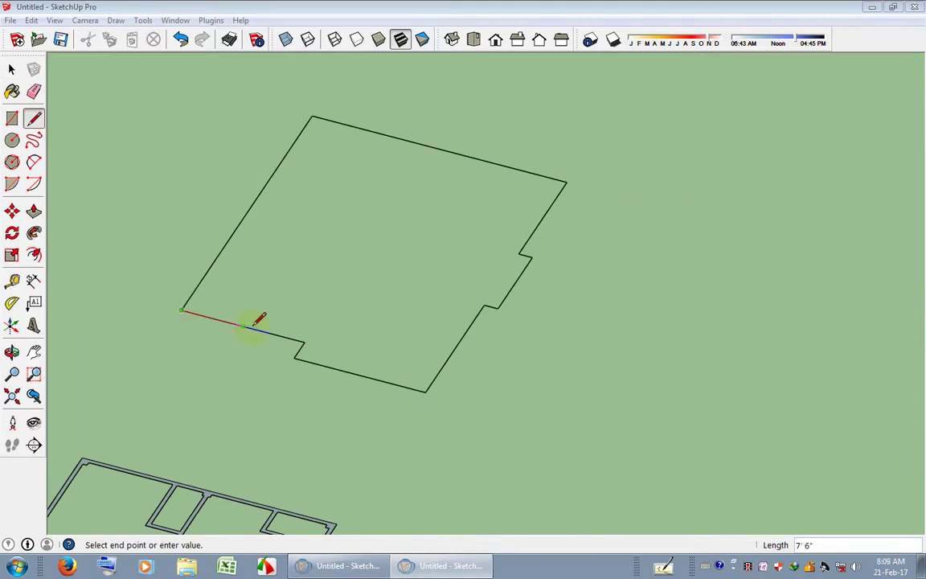
{"action": "left_click", "coordinate": [300, 340]}
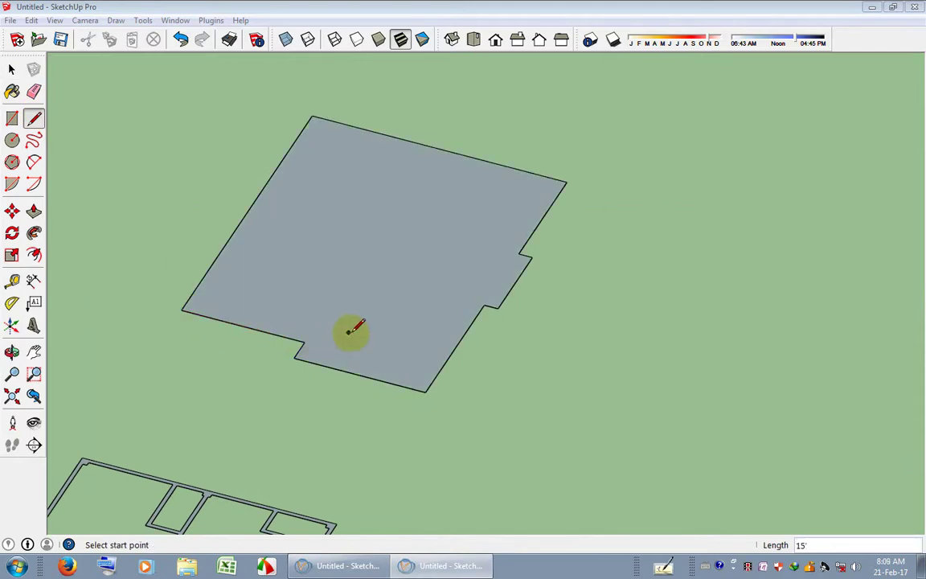
{"action": "scroll", "coordinate": [306, 333], "scroll_direction": "up", "scroll_amount": 2}
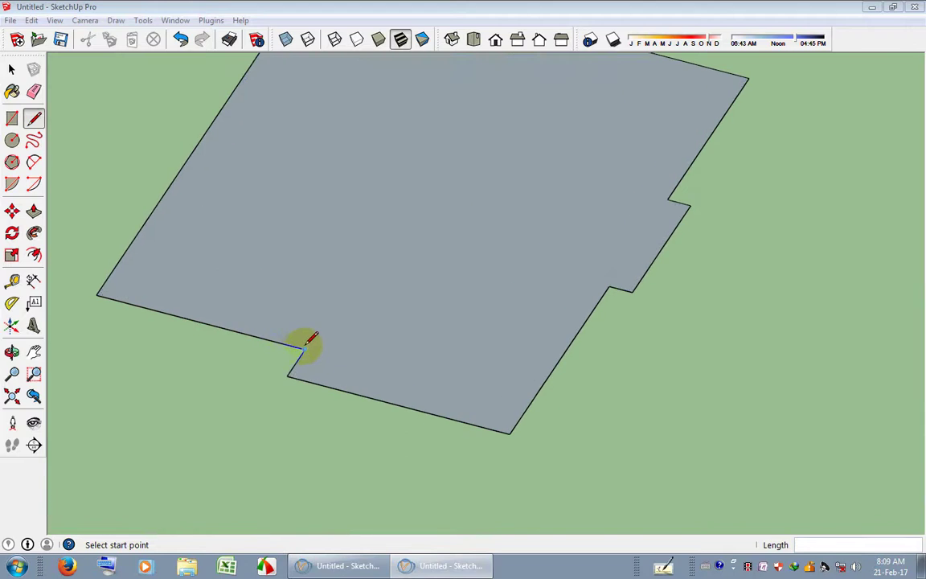
{"action": "key", "text": "space"}
{"action": "left_click", "coordinate": [354, 328]}
{"action": "key", "text": "Delete"}
{"action": "scroll", "coordinate": [363, 326], "scroll_direction": "up", "scroll_amount": 2}
{"action": "left_click", "coordinate": [286, 348]}
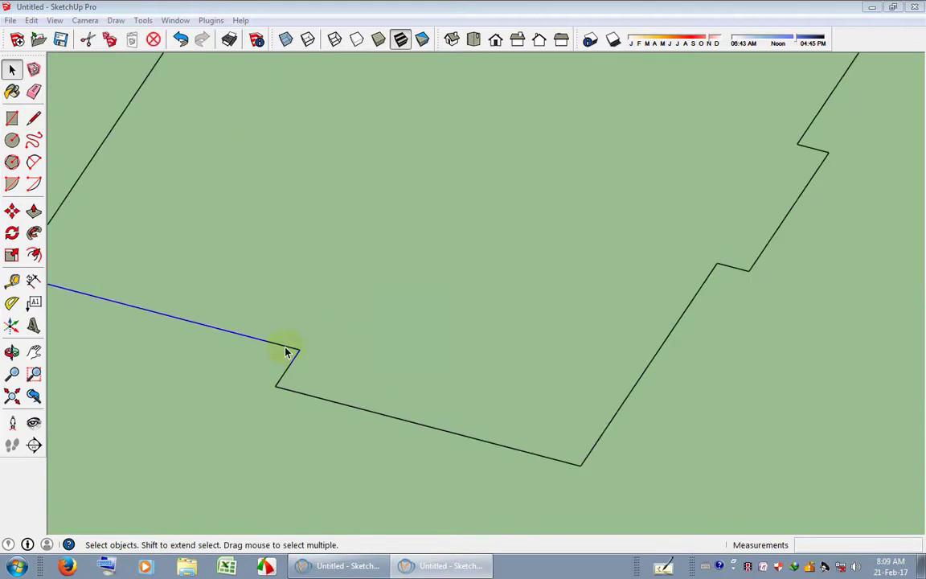
{"action": "key", "text": "Delete"}
Draw a 1' 6" vertical edge at the notch end and join it to the short edge.
{"action": "key", "text": "l"}
{"action": "left_click", "coordinate": [299, 350]}
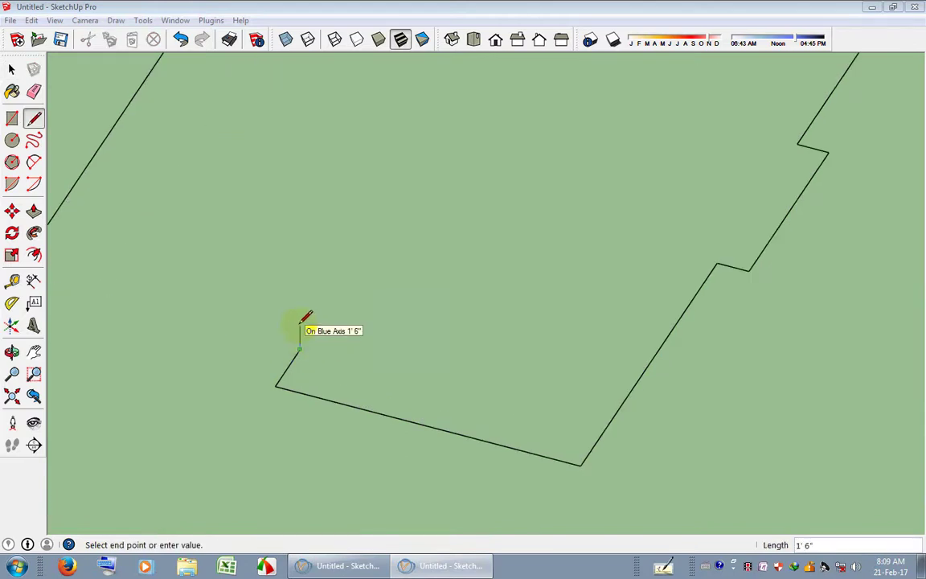
{"action": "left_click", "coordinate": [299, 325]}
{"action": "middle_click_drag", "start_coordinate": [458, 337], "coordinate": [476, 345]}
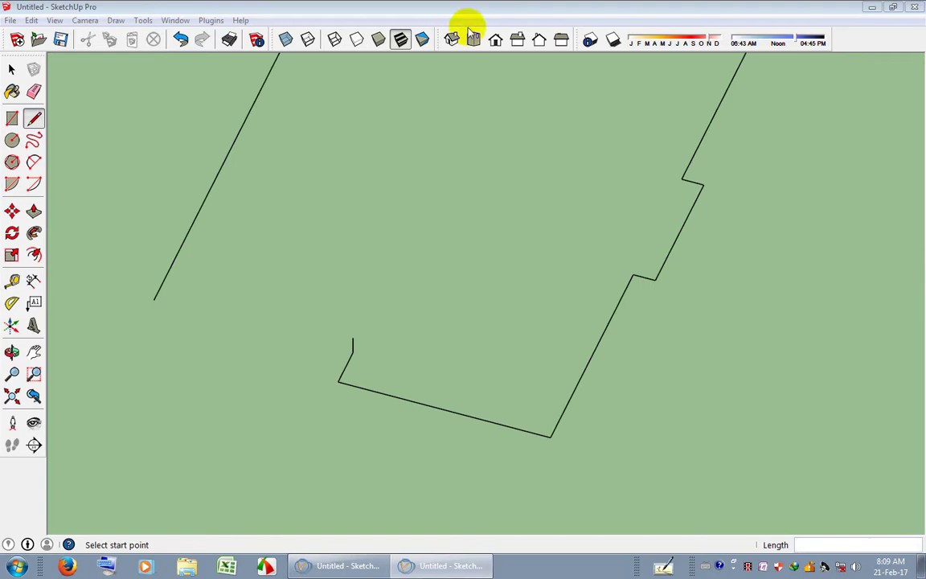
{"action": "left_click", "coordinate": [422, 38]}
{"action": "scroll", "coordinate": [435, 337], "scroll_direction": "up", "scroll_amount": 2}
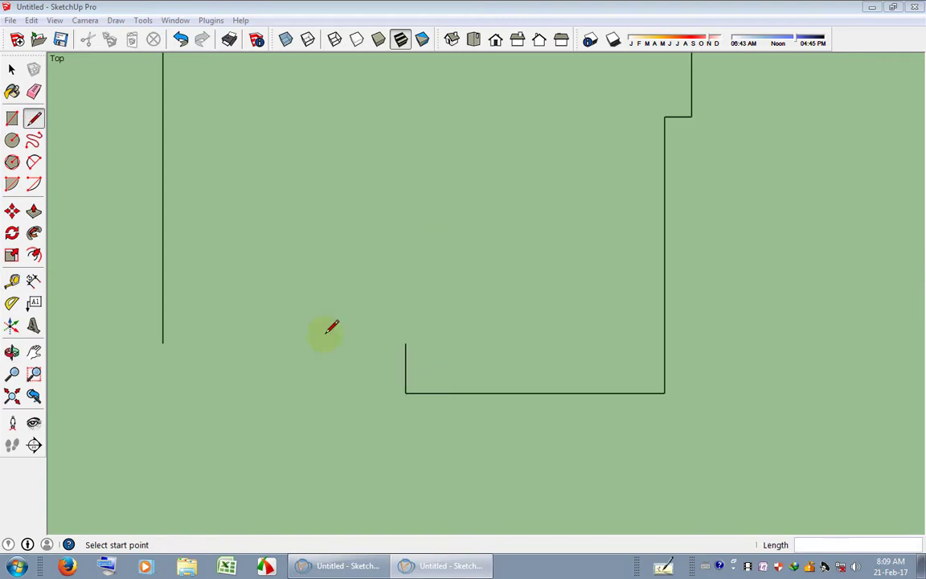
{"action": "left_click", "coordinate": [164, 338]}
{"action": "middle_click_drag", "start_coordinate": [439, 366], "coordinate": [409, 311]}
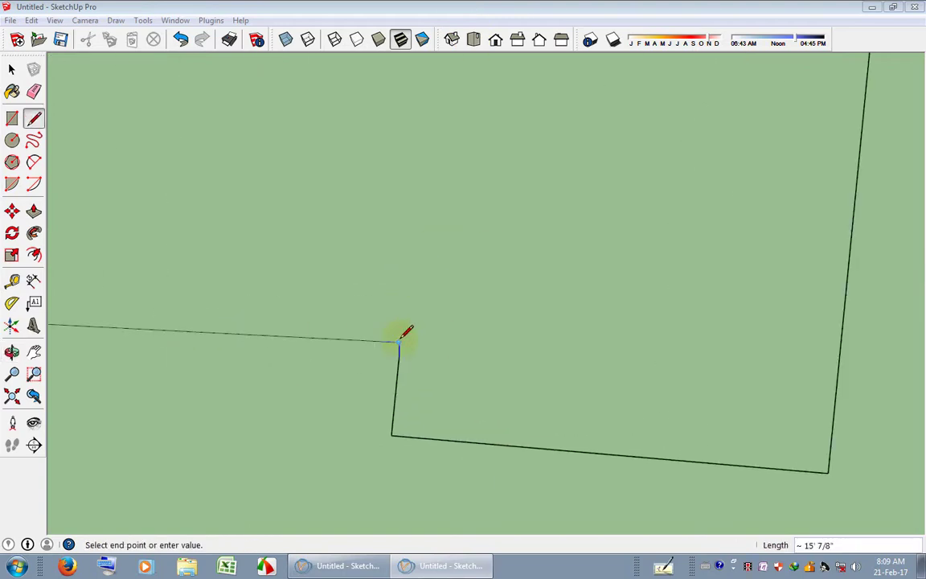
{"action": "left_click", "coordinate": [400, 338]}
{"action": "scroll", "coordinate": [452, 324], "scroll_direction": "down", "scroll_amount": 2}
{"action": "key", "text": "space"}
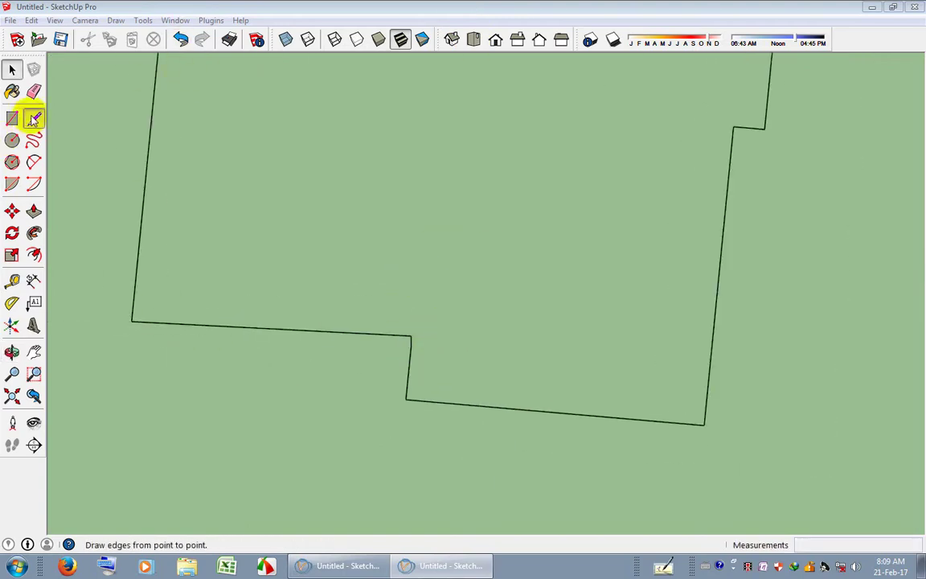
Draw an edge from the outline's left corner to the notch.
{"action": "left_click", "coordinate": [34, 118]}
{"action": "left_click", "coordinate": [133, 320]}
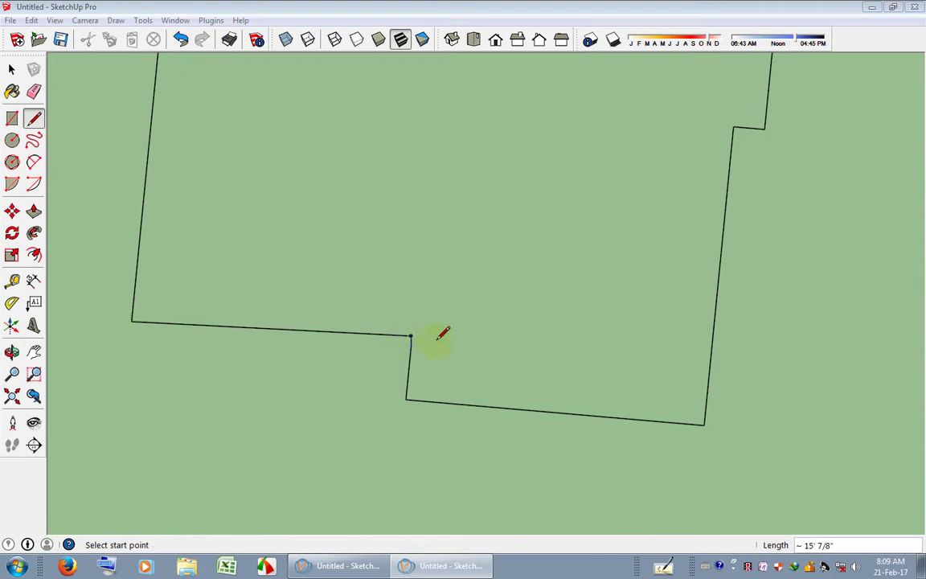
{"action": "key", "text": "space"}
{"action": "middle_click_drag", "start_coordinate": [470, 369], "coordinate": [412, 380]}
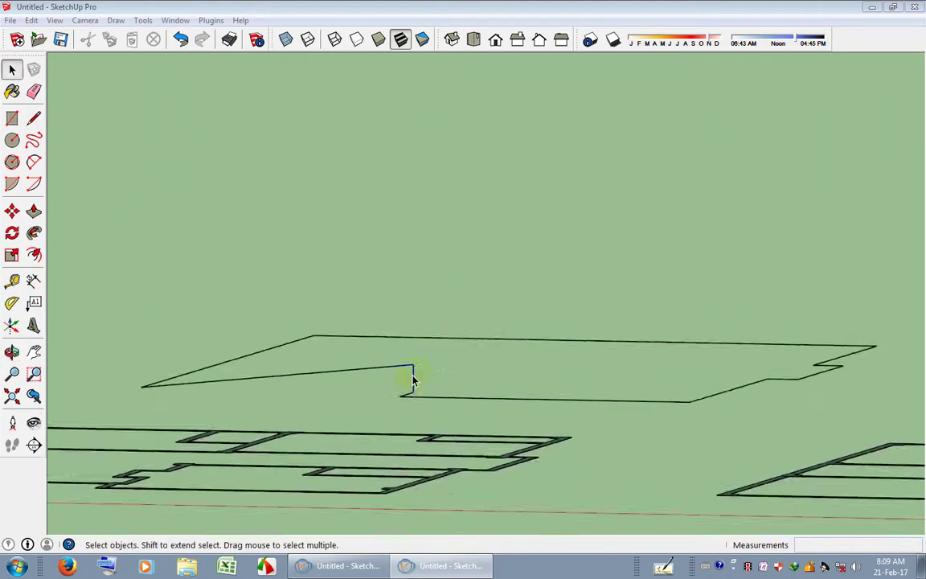
{"action": "scroll", "coordinate": [412, 380], "scroll_direction": "up", "scroll_amount": 3}
{"action": "scroll", "coordinate": [406, 385], "scroll_direction": "down", "scroll_amount": 2}
{"action": "left_click", "coordinate": [34, 141]}
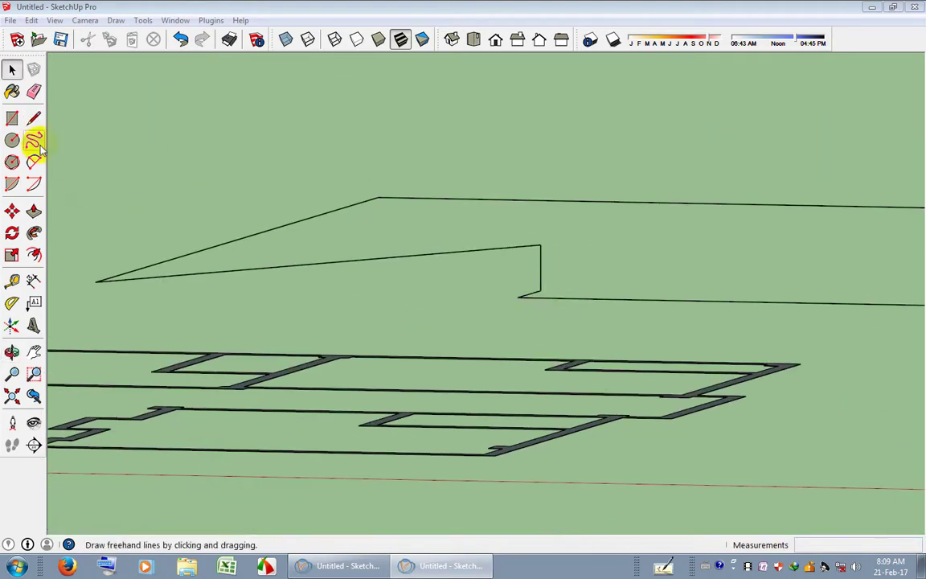
{"action": "left_click", "coordinate": [34, 119]}
{"action": "left_click", "coordinate": [99, 279]}
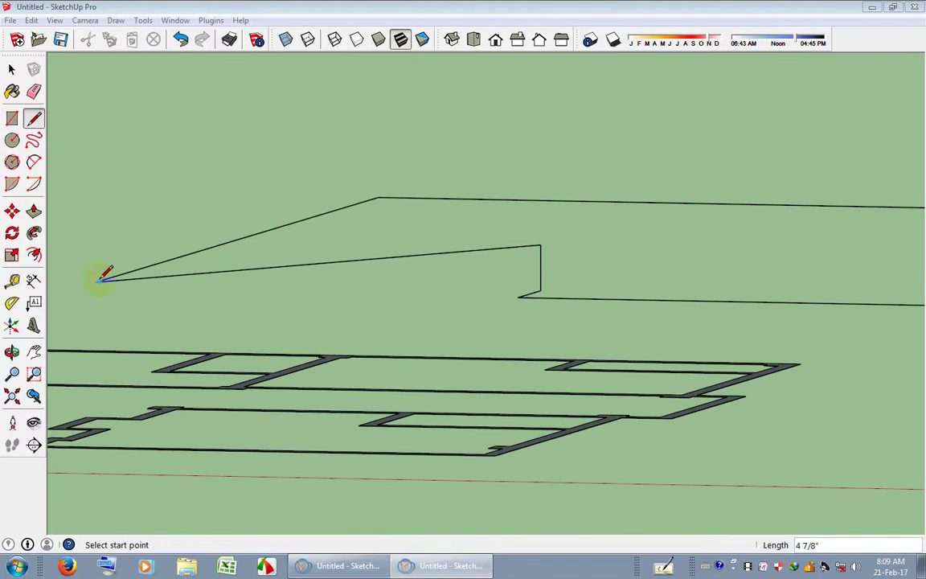
{"action": "scroll", "coordinate": [113, 289], "scroll_direction": "up", "scroll_amount": 2}
{"action": "mouse_move", "coordinate": [109, 311]}
{"action": "middle_mouse_down"}
{"action": "mouse_move", "coordinate": [362, 472]}
{"action": "mouse_move", "coordinate": [330, 341]}
{"action": "middle_mouse_up"}
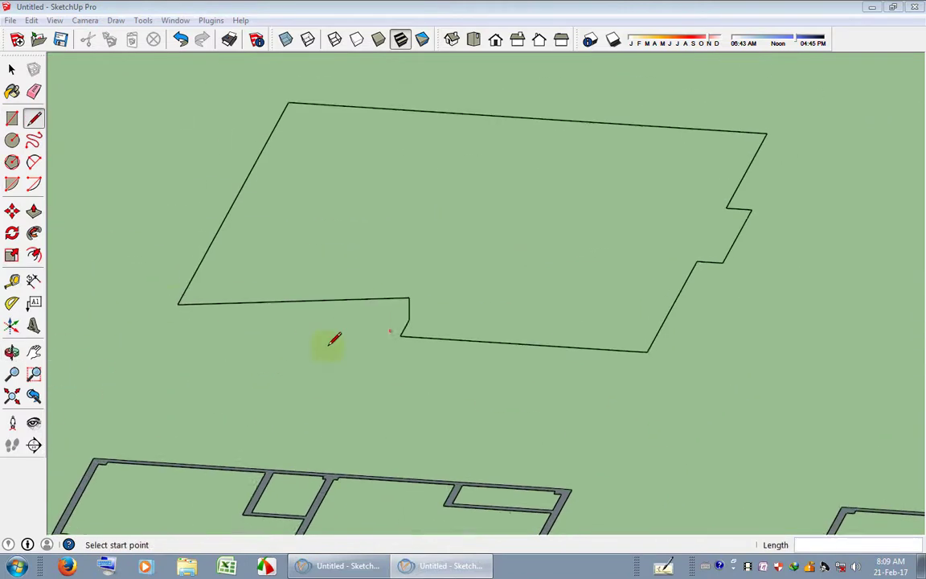
{"action": "scroll", "coordinate": [197, 301], "scroll_direction": "up", "scroll_amount": 3}
{"action": "left_click_drag", "start_coordinate": [211, 298], "coordinate": [564, 290]}
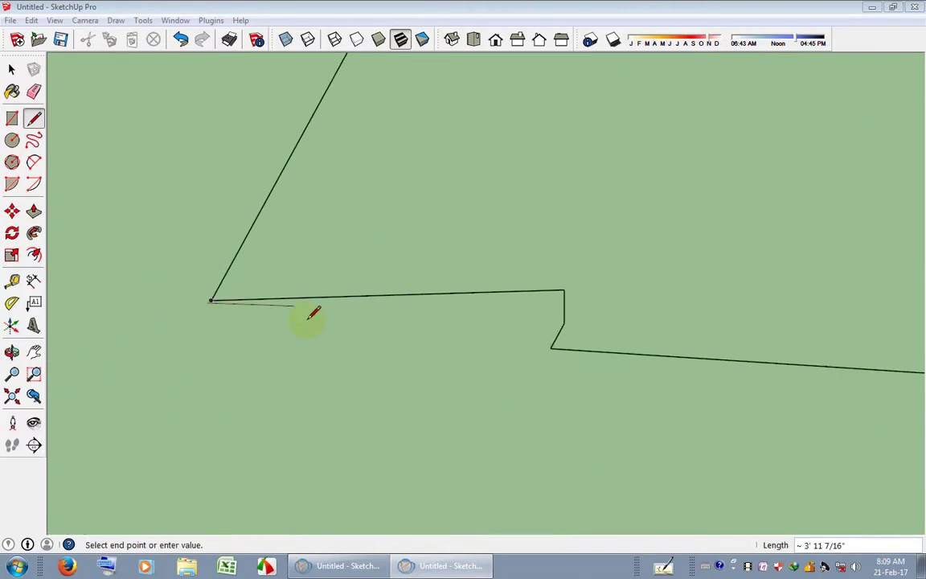
Erase the long front edge with the Eraser tool.
{"action": "key", "text": "e"}
{"action": "left_click", "coordinate": [553, 289]}
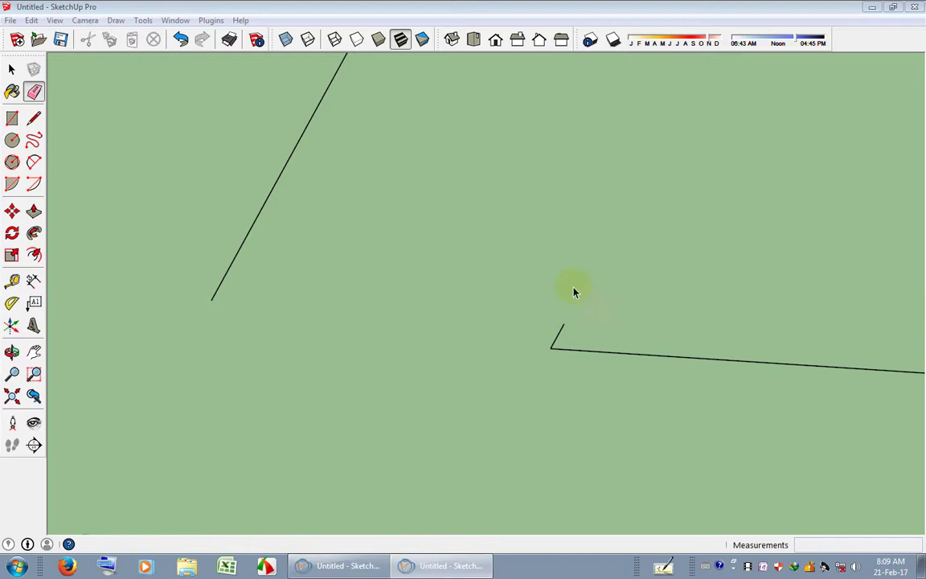
{"action": "key", "text": "space"}
{"action": "mouse_move", "coordinate": [568, 289]}
{"action": "middle_mouse_down"}
{"action": "mouse_move", "coordinate": [548, 283]}
{"action": "mouse_move", "coordinate": [511, 63]}
{"action": "middle_mouse_up"}
{"action": "scroll", "coordinate": [521, 304], "scroll_direction": "down", "scroll_amount": 3}
Switch to Top view, then orbit and zoom around the open outline.
{"action": "key", "text": "space"}
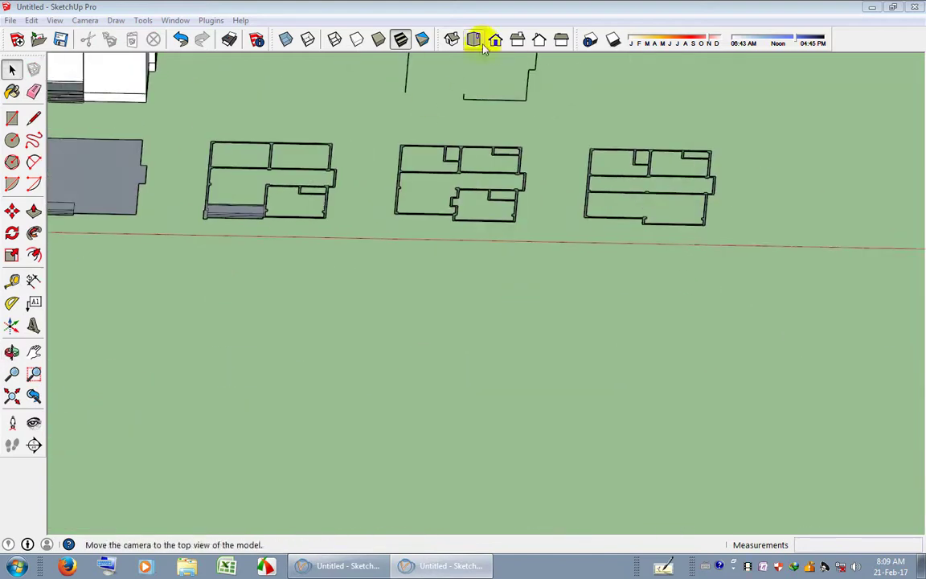
{"action": "left_click", "coordinate": [474, 39]}
{"action": "scroll", "coordinate": [508, 304], "scroll_direction": "up", "scroll_amount": 2}
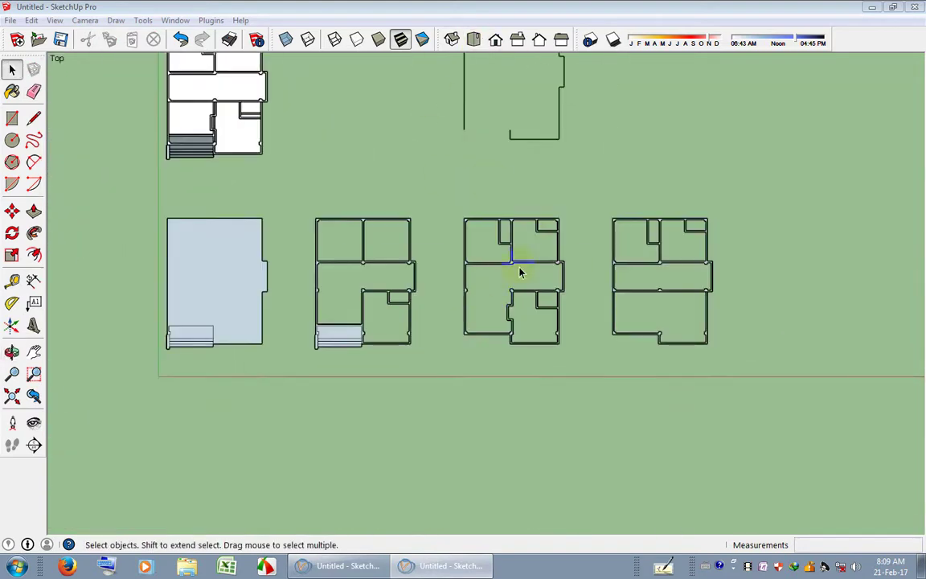
{"action": "mouse_move", "coordinate": [531, 230]}
{"action": "middle_mouse_down", "text": "shift"}
{"action": "mouse_move", "coordinate": [562, 367]}
{"action": "mouse_move", "coordinate": [533, 258]}
{"action": "middle_mouse_up", "text": "shift"}
{"action": "scroll", "coordinate": [533, 258], "scroll_direction": "up", "scroll_amount": 3}
{"action": "middle_click_drag", "start_coordinate": [564, 302], "coordinate": [594, 347], "text": "shift"}
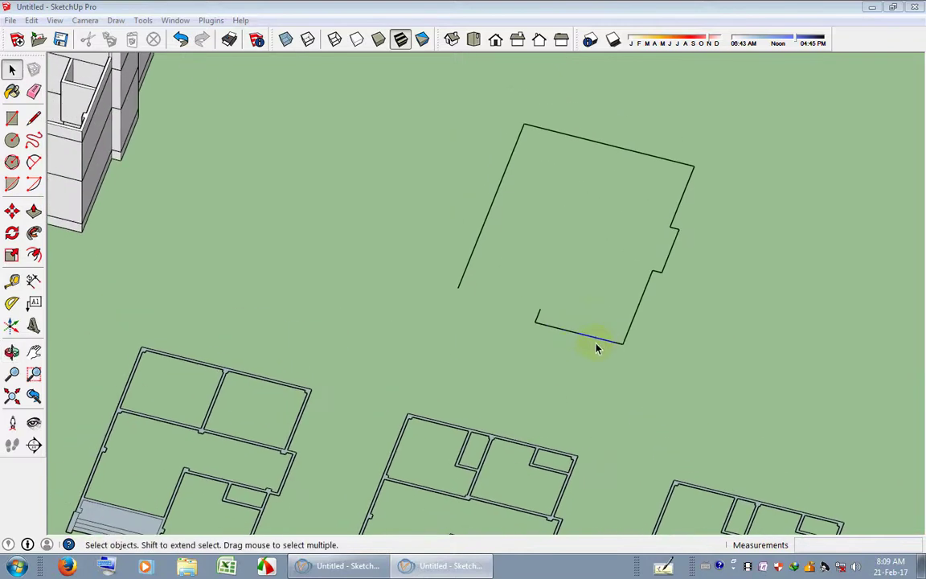
{"action": "scroll", "coordinate": [597, 347], "scroll_direction": "down", "scroll_amount": 2}
{"action": "mouse_move", "coordinate": [406, 306]}
{"action": "middle_mouse_down"}
{"action": "mouse_move", "coordinate": [662, 361]}
{"action": "mouse_move", "coordinate": [498, 321]}
{"action": "middle_mouse_up"}
{"action": "scroll", "coordinate": [637, 362], "scroll_direction": "up", "scroll_amount": 1}
{"action": "scroll", "coordinate": [627, 355], "scroll_direction": "up", "scroll_amount": 3}
{"action": "scroll", "coordinate": [629, 354], "scroll_direction": "down", "scroll_amount": 1}
{"action": "scroll", "coordinate": [506, 318], "scroll_direction": "down", "scroll_amount": 1}
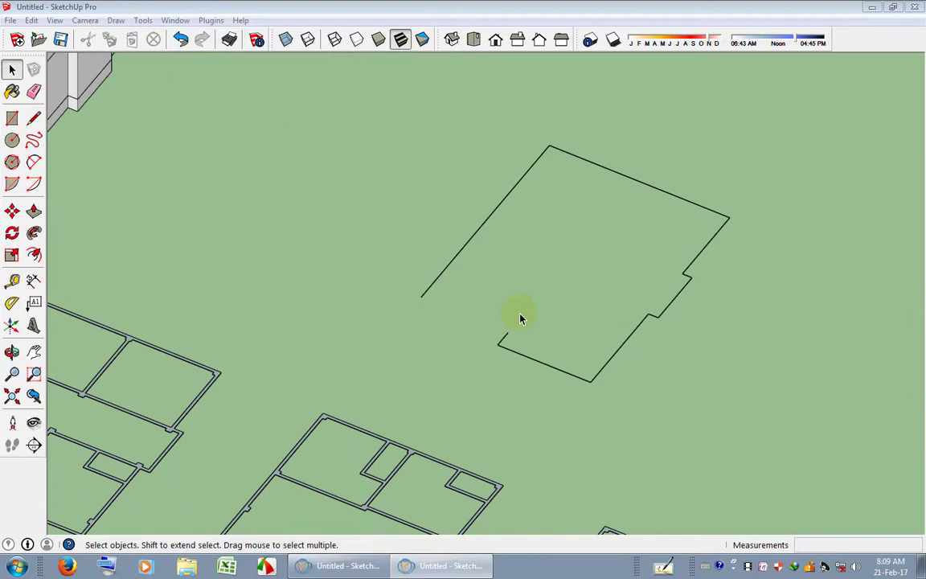
{"action": "scroll", "coordinate": [520, 319], "scroll_direction": "down", "scroll_amount": 2}
Try Front view, then settle on a zoomed-in Top view over the floor plans.
{"action": "middle_click_drag", "start_coordinate": [537, 269], "coordinate": [455, 403]}
{"action": "scroll", "coordinate": [318, 420], "scroll_direction": "up", "scroll_amount": 2}
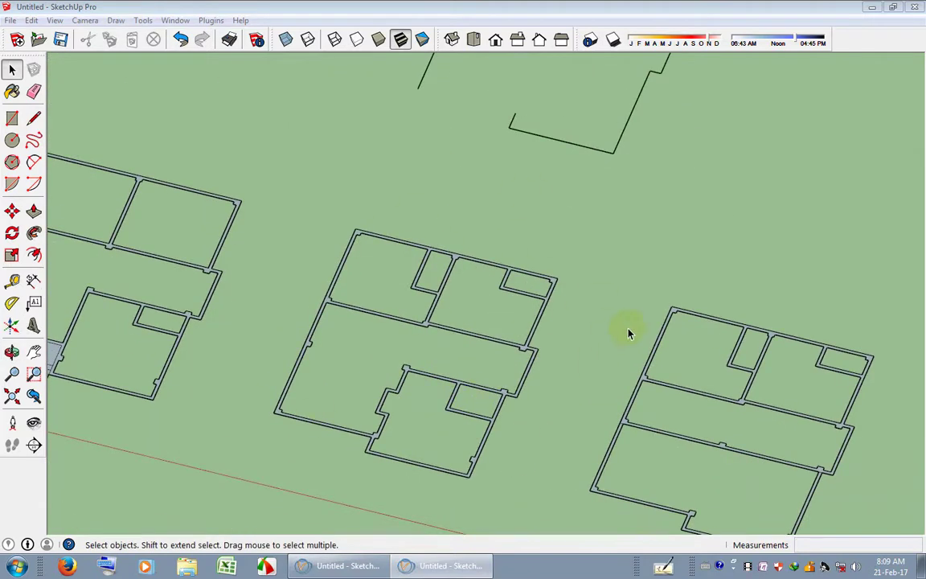
{"action": "middle_click_drag", "start_coordinate": [582, 270], "coordinate": [549, 374]}
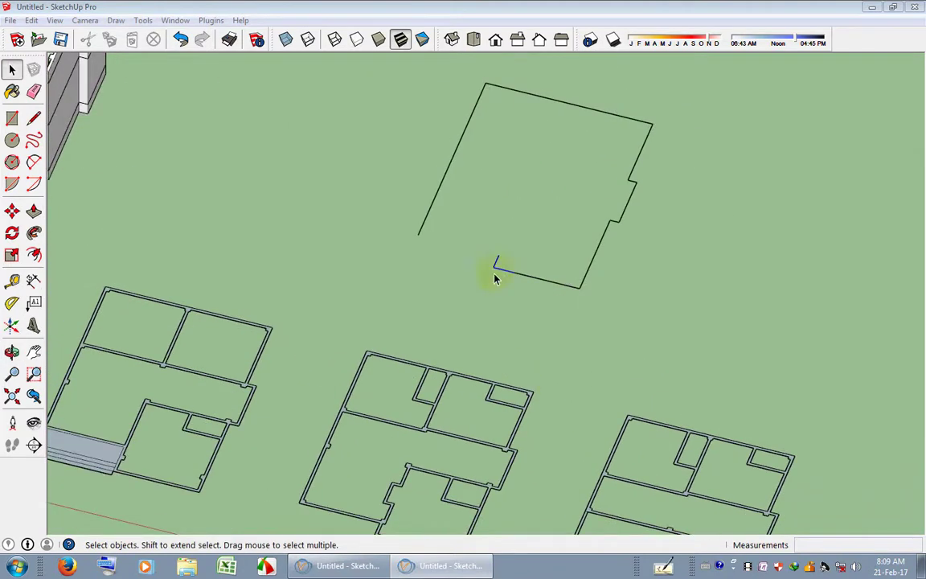
{"action": "scroll", "coordinate": [495, 278], "scroll_direction": "up", "scroll_amount": 2}
{"action": "scroll", "coordinate": [497, 249], "scroll_direction": "up", "scroll_amount": 2}
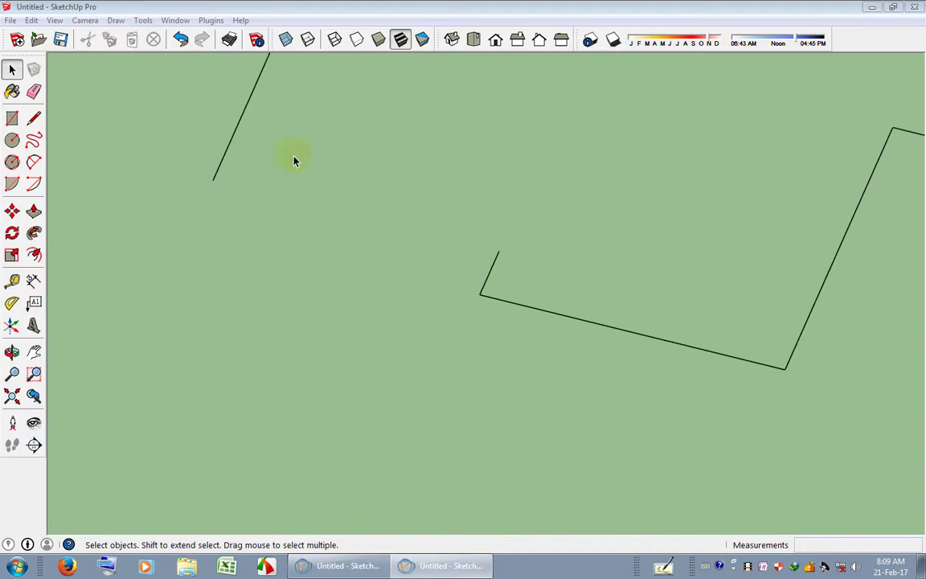
{"action": "left_click", "coordinate": [473, 39]}
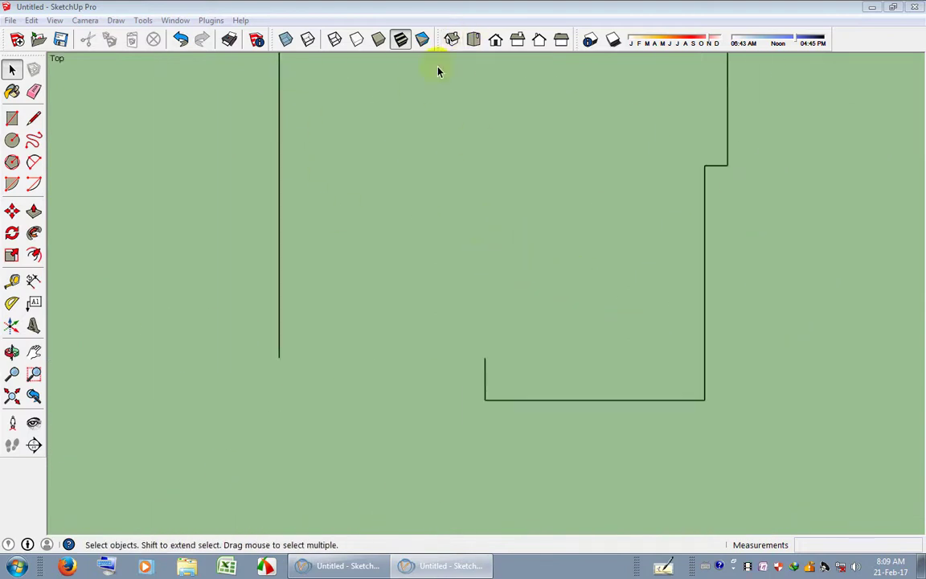
{"action": "left_click", "coordinate": [495, 40]}
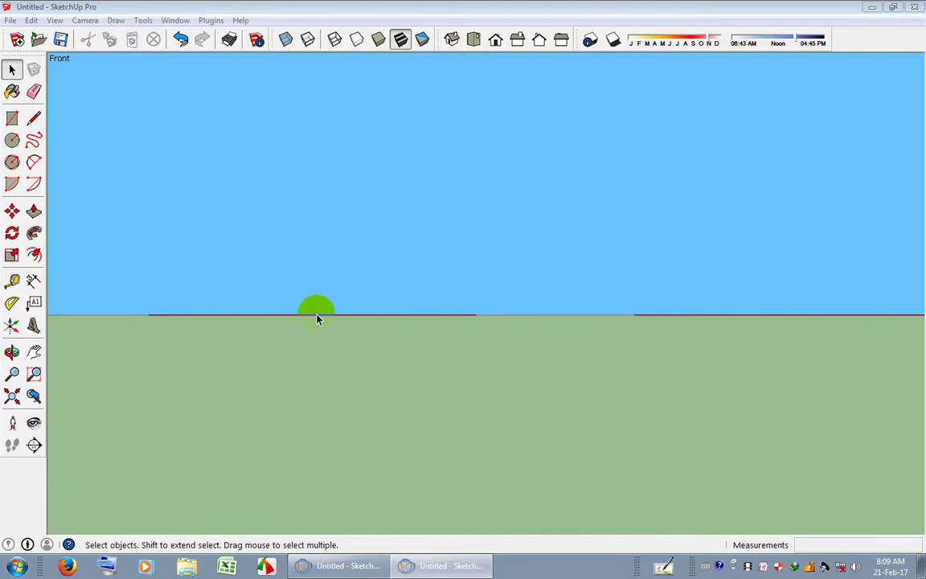
{"action": "scroll", "coordinate": [486, 287], "scroll_direction": "down", "scroll_amount": 2}
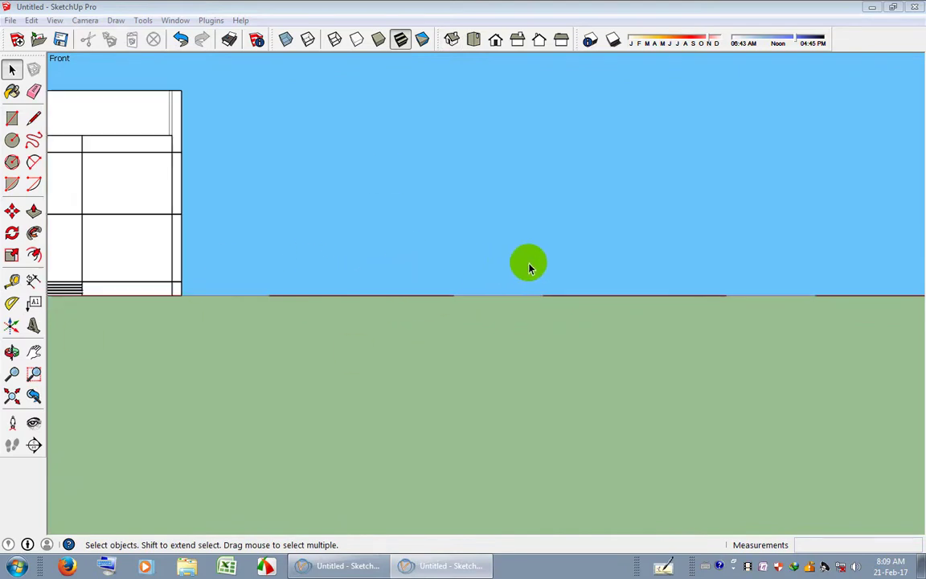
{"action": "mouse_move", "coordinate": [566, 233]}
{"action": "middle_mouse_down"}
{"action": "mouse_move", "coordinate": [494, 507]}
{"action": "mouse_move", "coordinate": [504, 163]}
{"action": "middle_mouse_up"}
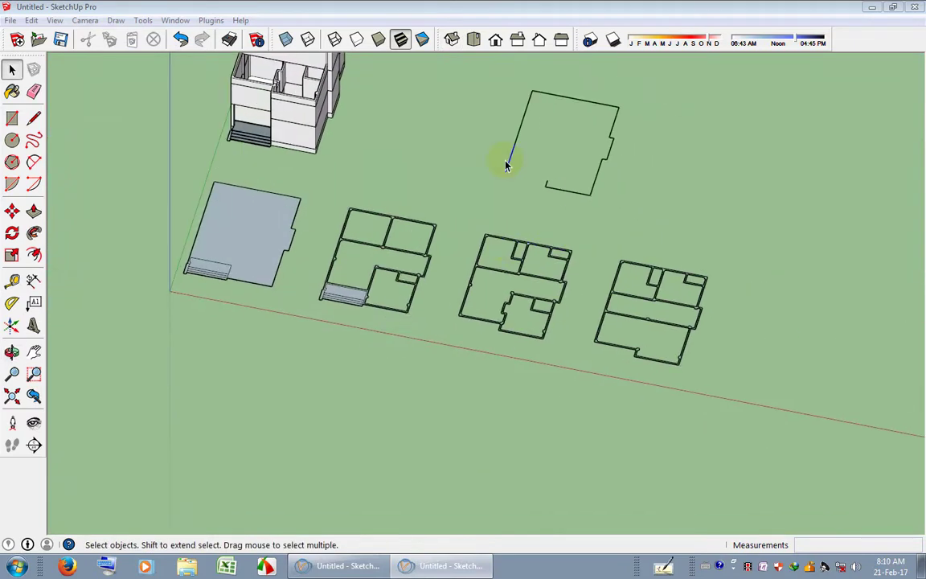
{"action": "left_click", "coordinate": [474, 40]}
{"action": "scroll", "coordinate": [499, 207], "scroll_direction": "up", "scroll_amount": 4}
Draw a line between the copied outline's two open endpoints so it fills into a face.
{"action": "left_click", "coordinate": [34, 118]}
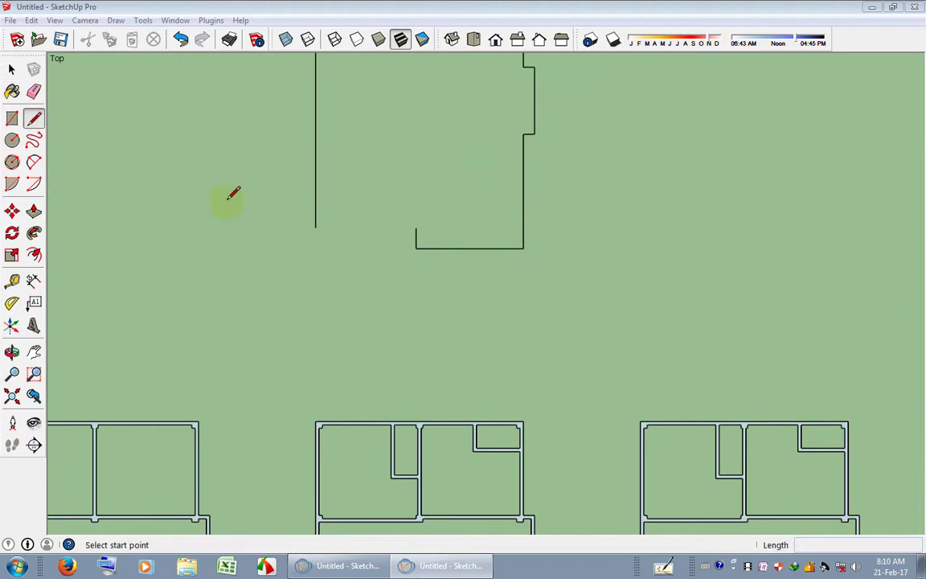
{"action": "left_click", "coordinate": [316, 228]}
{"action": "left_click", "coordinate": [416, 228]}
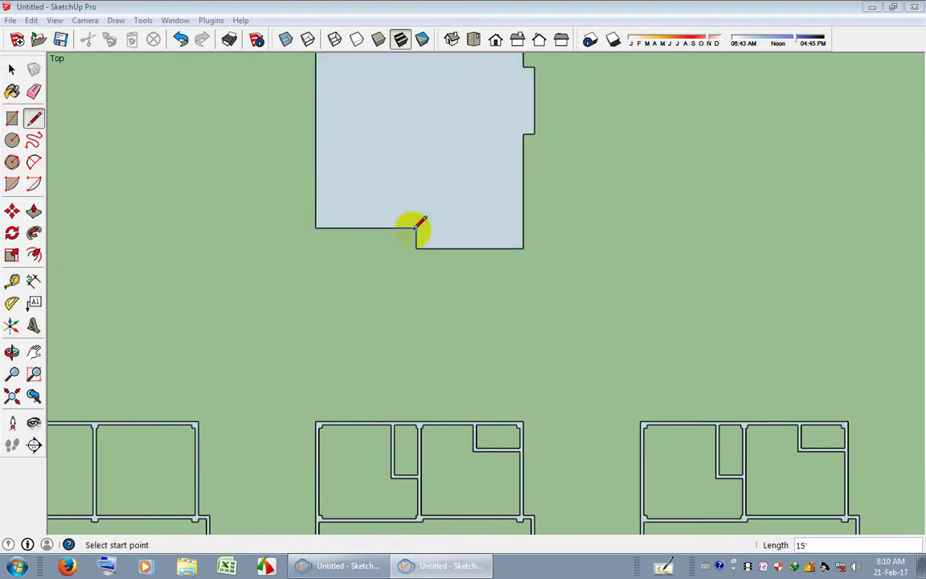
{"action": "scroll", "coordinate": [459, 265], "scroll_direction": "down", "scroll_amount": 2}
{"action": "mouse_move", "coordinate": [499, 306]}
{"action": "middle_mouse_down"}
{"action": "mouse_move", "coordinate": [305, 149]}
{"action": "mouse_move", "coordinate": [491, 307]}
{"action": "mouse_move", "coordinate": [301, 214]}
{"action": "middle_mouse_up"}
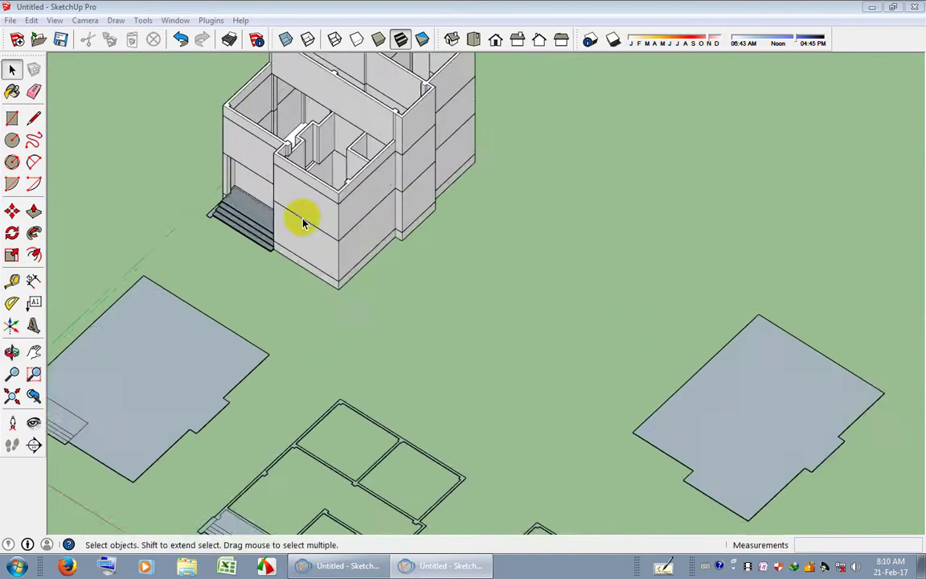
{"action": "scroll", "coordinate": [313, 213], "scroll_direction": "up", "scroll_amount": 2}
{"action": "scroll", "coordinate": [301, 215], "scroll_direction": "up", "scroll_amount": 2}
{"action": "scroll", "coordinate": [301, 215], "scroll_direction": "up", "scroll_amount": 2}
{"action": "scroll", "coordinate": [402, 241], "scroll_direction": "down", "scroll_amount": 1}
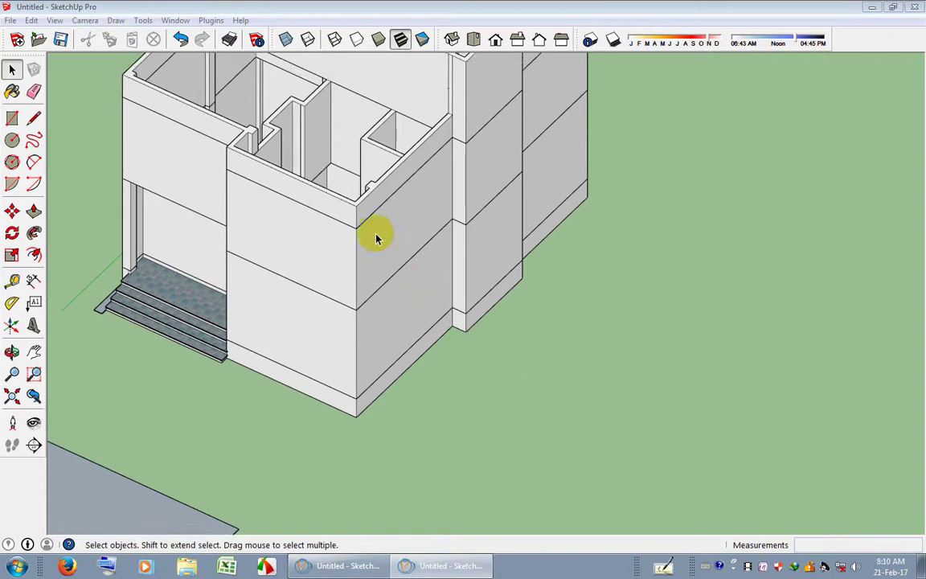
{"action": "mouse_move", "coordinate": [376, 235]}
{"action": "middle_mouse_down"}
{"action": "mouse_move", "coordinate": [424, 244]}
{"action": "mouse_move", "coordinate": [343, 149]}
{"action": "mouse_move", "coordinate": [311, 196]}
{"action": "mouse_move", "coordinate": [201, 119]}
{"action": "middle_mouse_up"}
{"action": "scroll", "coordinate": [426, 250], "scroll_direction": "down", "scroll_amount": 1}
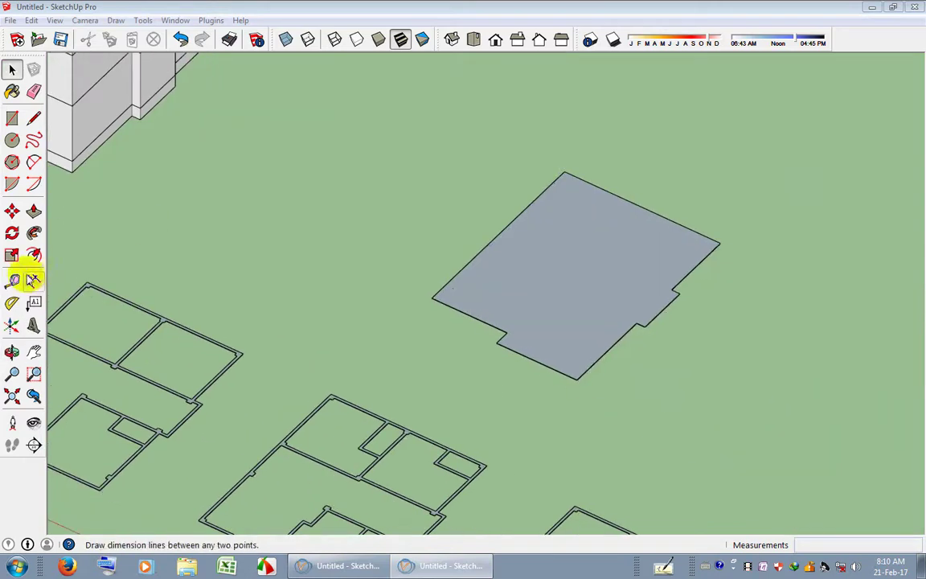
{"action": "left_click", "coordinate": [34, 255]}
Offset the face's edge to create a narrow border strip around the outline.
{"action": "left_click", "coordinate": [630, 329]}
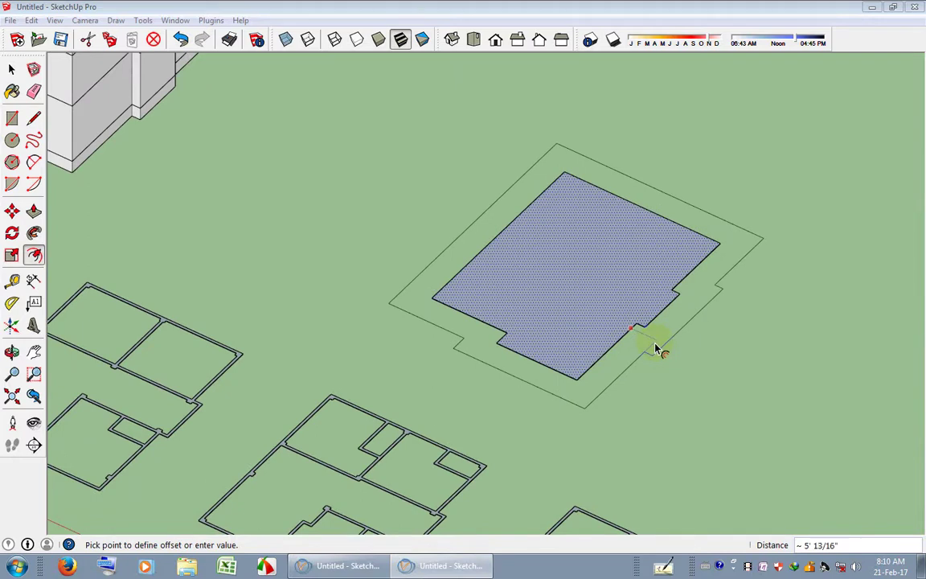
{"action": "key", "text": "Escape"}
{"action": "key", "text": "space"}
{"action": "scroll", "coordinate": [547, 312], "scroll_direction": "up", "scroll_amount": 3}
{"action": "middle_click_drag", "start_coordinate": [548, 312], "coordinate": [542, 258], "text": "shift"}
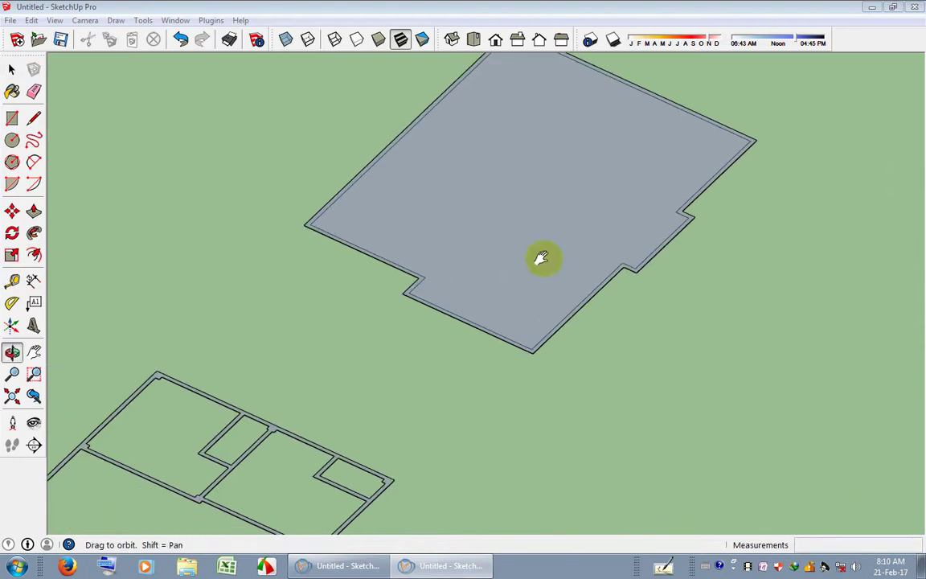
Push/Pull the border strip up into a low rim.
{"action": "left_click", "coordinate": [34, 210]}
{"action": "scroll", "coordinate": [570, 375], "scroll_direction": "up", "scroll_amount": 1}
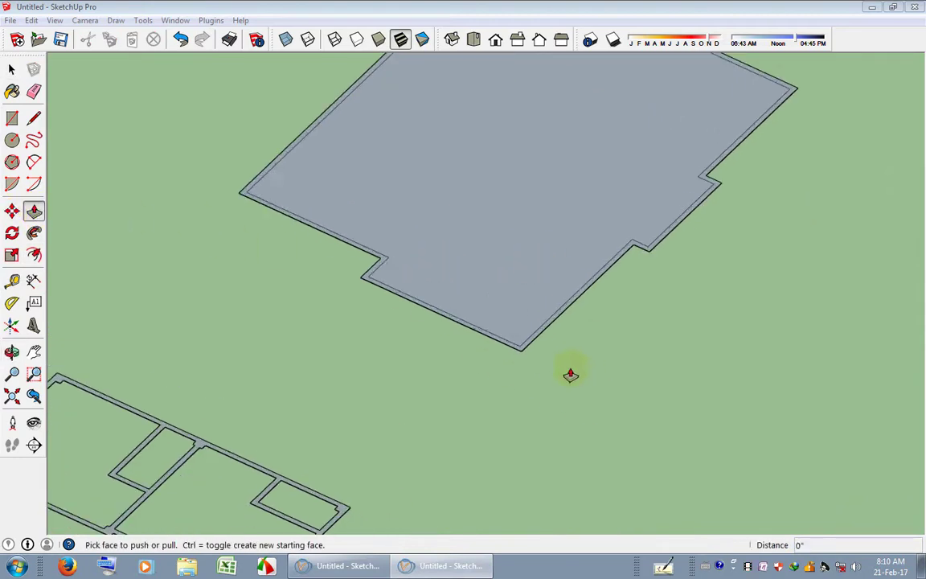
{"action": "scroll", "coordinate": [570, 375], "scroll_direction": "up", "scroll_amount": 1}
{"action": "left_click", "coordinate": [514, 349]}
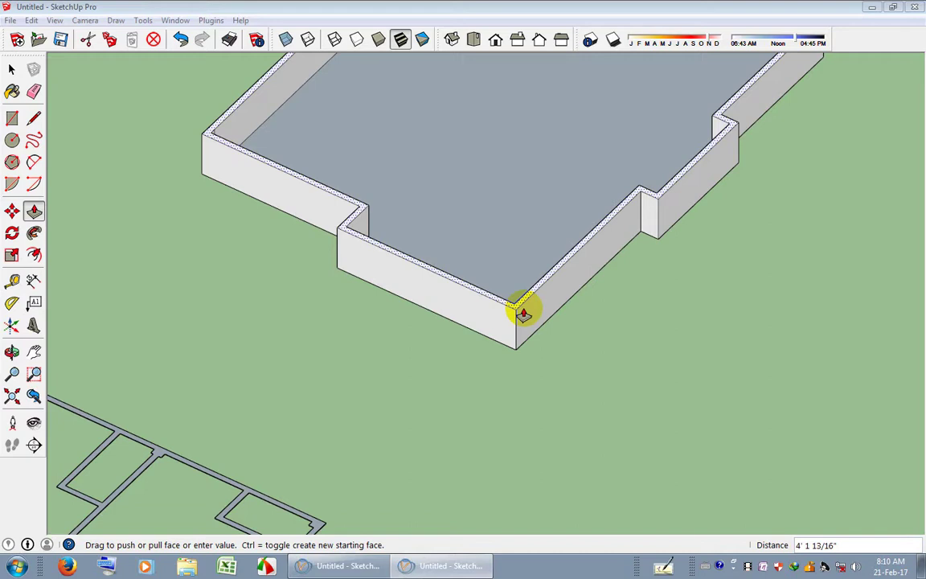
{"action": "key", "text": "Return"}
{"action": "key", "text": "space"}
Delete the inner floor face inside the rim.
{"action": "scroll", "coordinate": [533, 330], "scroll_direction": "down", "scroll_amount": 3}
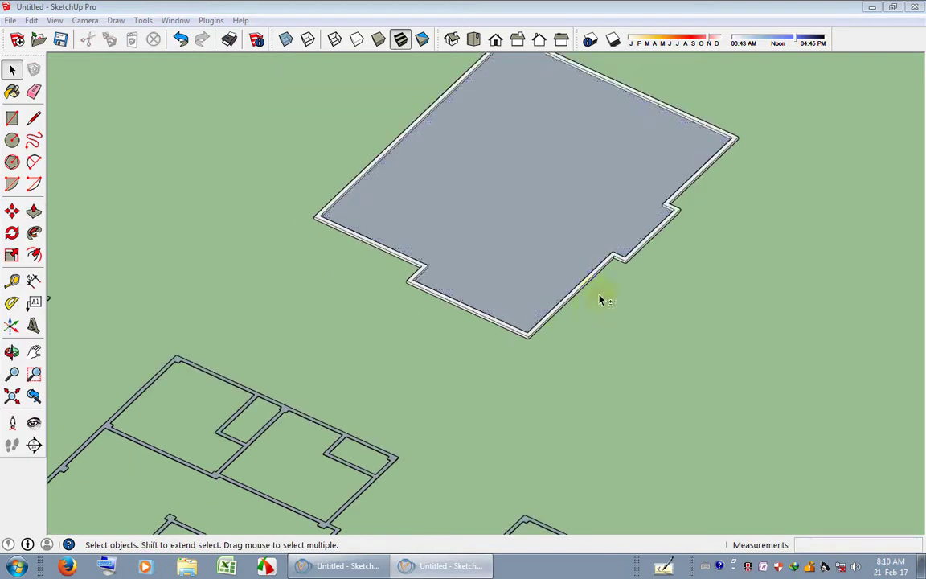
{"action": "left_click", "coordinate": [549, 205]}
{"action": "key", "text": "Delete"}
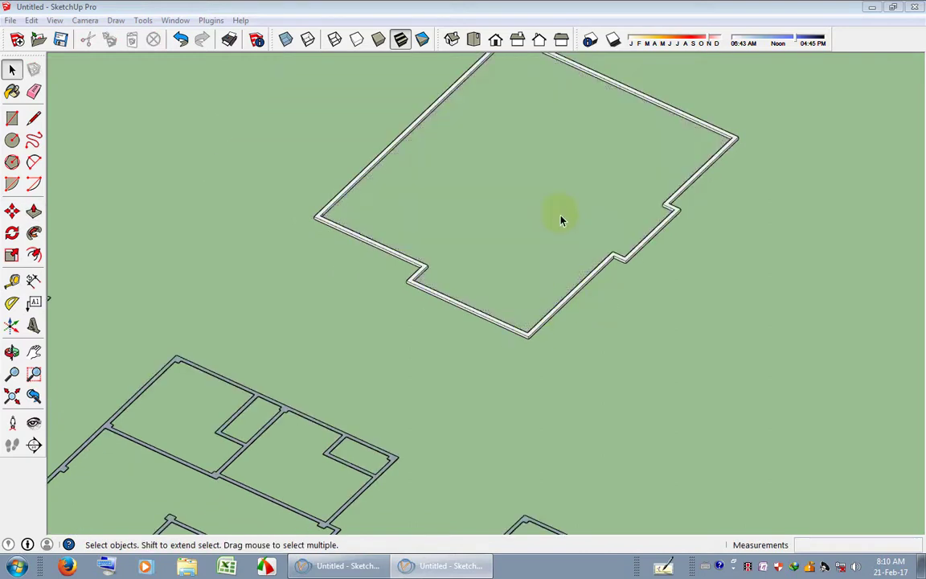
Select the whole rim outline and make it a component.
{"action": "middle_click_drag", "start_coordinate": [561, 220], "coordinate": [614, 315]}
{"action": "scroll", "coordinate": [347, 404], "scroll_direction": "down", "scroll_amount": 2}
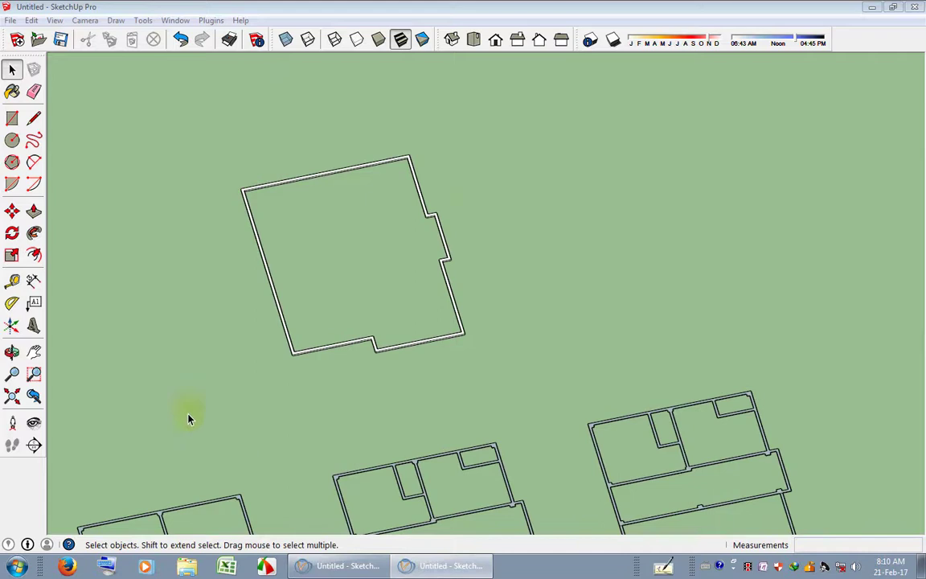
{"action": "left_click_drag", "start_coordinate": [188, 418], "coordinate": [474, 143]}
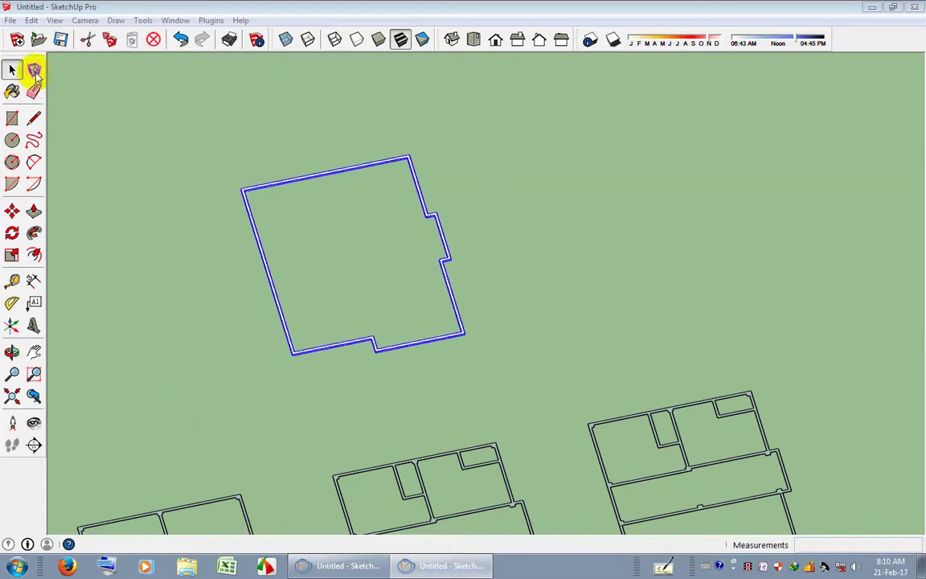
{"action": "left_click", "coordinate": [34, 71]}
{"action": "left_click", "coordinate": [306, 337]}
Select the rim component for moving, with the whole building in view.
{"action": "left_click", "coordinate": [624, 318]}
{"action": "middle_click_drag", "start_coordinate": [624, 319], "coordinate": [400, 278]}
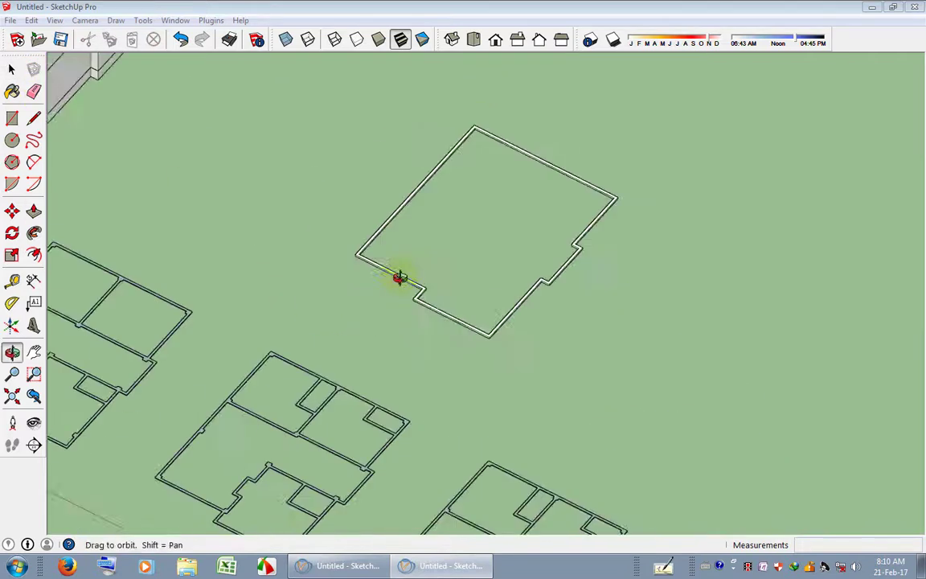
{"action": "key", "text": "space"}
{"action": "scroll", "coordinate": [563, 233], "scroll_direction": "up", "scroll_amount": 3}
{"action": "left_click", "coordinate": [573, 230]}
{"action": "scroll", "coordinate": [600, 174], "scroll_direction": "up", "scroll_amount": 4}
{"action": "key", "text": "m"}
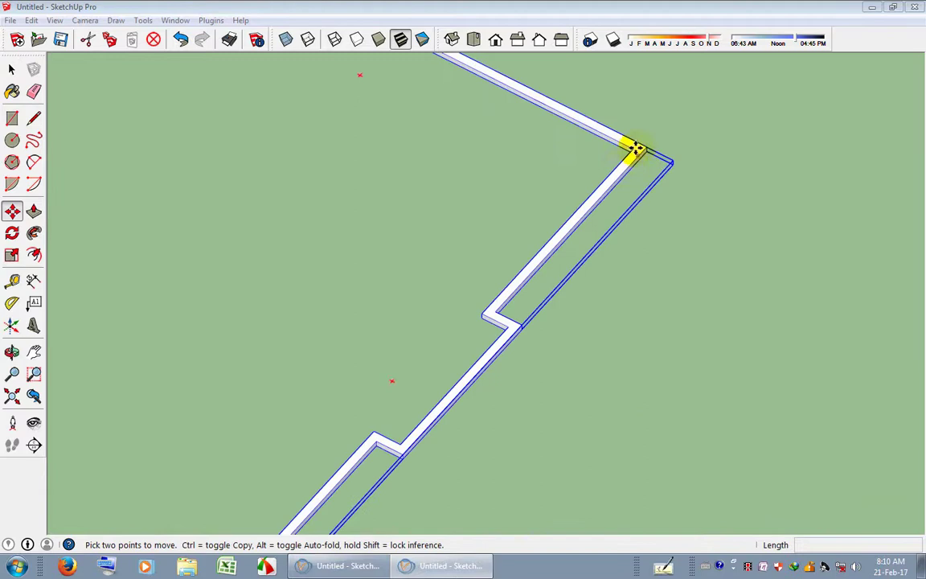
{"action": "scroll", "coordinate": [635, 148], "scroll_direction": "up", "scroll_amount": 3}
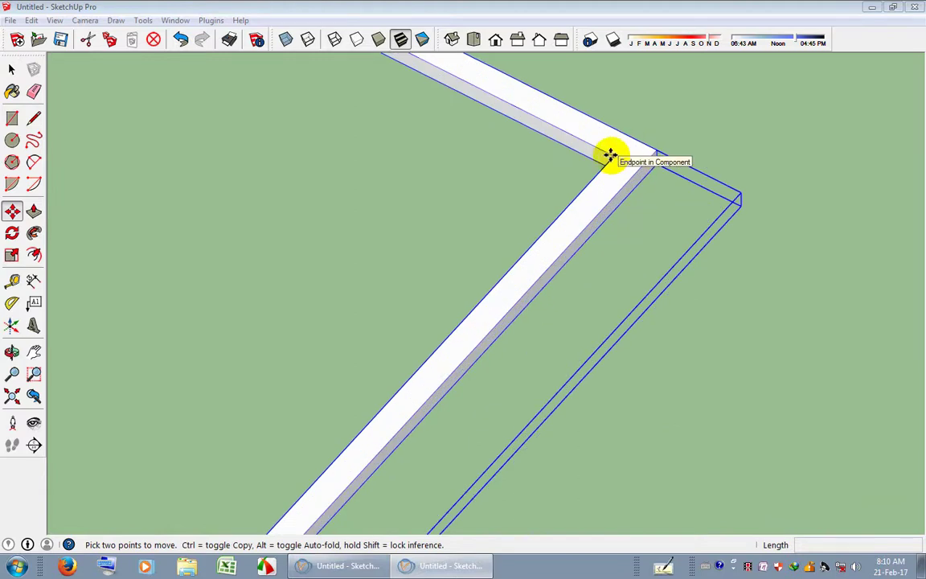
{"action": "scroll", "coordinate": [611, 155], "scroll_direction": "down", "scroll_amount": 5}
{"action": "scroll", "coordinate": [502, 204], "scroll_direction": "down", "scroll_amount": 3}
{"action": "middle_click_drag", "start_coordinate": [502, 204], "coordinate": [320, 392], "text": "shift"}
{"action": "key", "text": "m"}
{"action": "scroll", "coordinate": [376, 287], "scroll_direction": "up", "scroll_amount": 5}
{"action": "scroll", "coordinate": [361, 279], "scroll_direction": "up", "scroll_amount": 3}
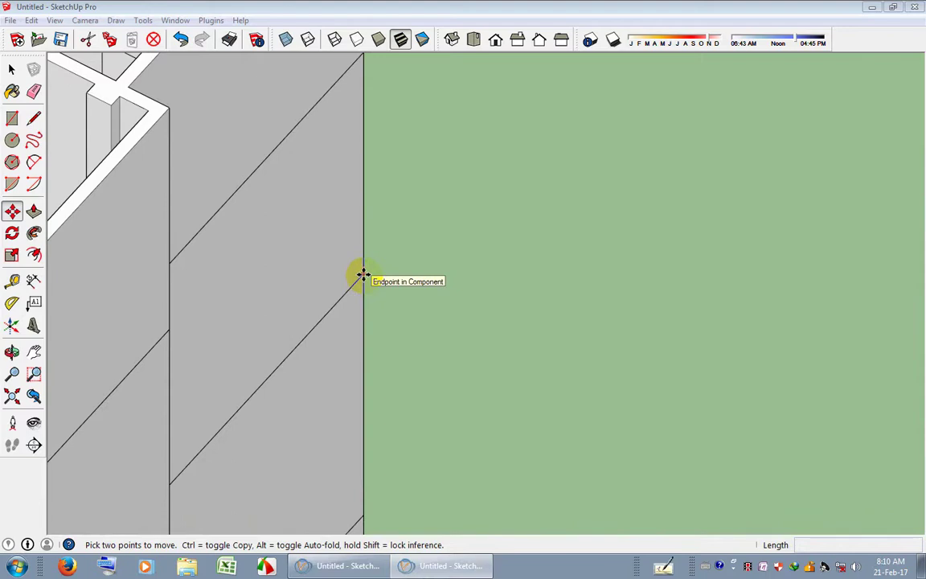
{"action": "scroll", "coordinate": [363, 274], "scroll_direction": "down", "scroll_amount": 3}
{"action": "scroll", "coordinate": [385, 272], "scroll_direction": "down", "scroll_amount": 3}
{"action": "scroll", "coordinate": [471, 287], "scroll_direction": "down", "scroll_amount": 3}
{"action": "mouse_move", "coordinate": [471, 287]}
{"action": "middle_mouse_down", "text": "shift"}
{"action": "mouse_move", "coordinate": [432, 260]}
{"action": "mouse_move", "coordinate": [402, 279]}
{"action": "mouse_move", "coordinate": [424, 303]}
{"action": "middle_mouse_up", "text": "shift"}
{"action": "scroll", "coordinate": [541, 356], "scroll_direction": "up", "scroll_amount": 5}
{"action": "scroll", "coordinate": [536, 347], "scroll_direction": "up", "scroll_amount": 3}
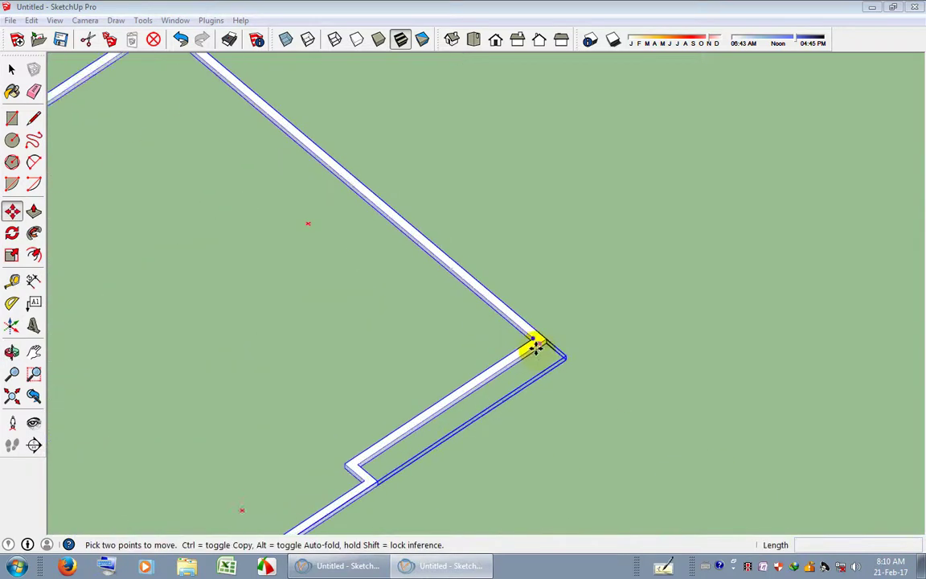
{"action": "scroll", "coordinate": [533, 341], "scroll_direction": "up", "scroll_amount": 2}
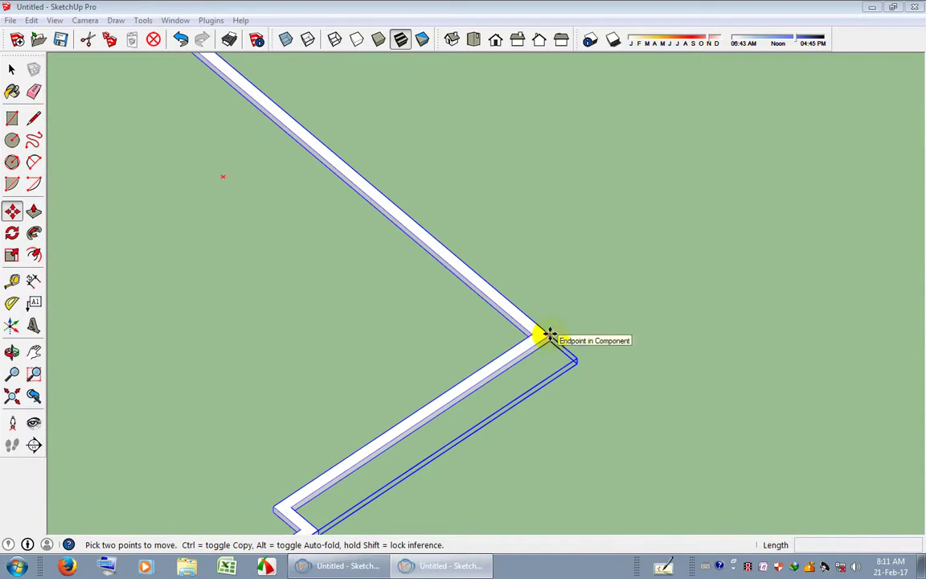
{"action": "scroll", "coordinate": [547, 335], "scroll_direction": "up", "scroll_amount": 2}
Copy the rim component onto the building's wall corner as a projecting ledge.
{"action": "left_click", "coordinate": [523, 334]}
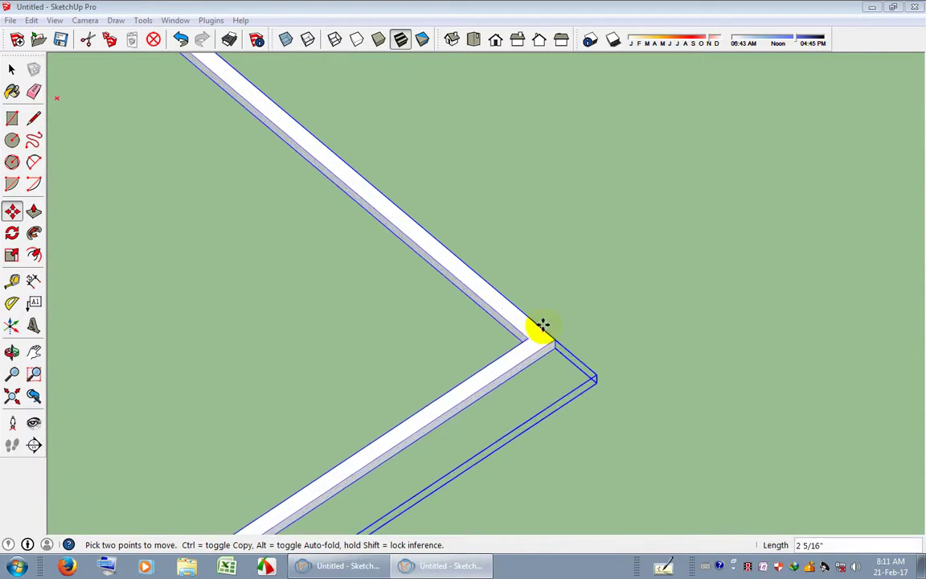
{"action": "key", "text": "ctrl"}
{"action": "scroll", "coordinate": [515, 265], "scroll_direction": "down", "scroll_amount": 2}
{"action": "scroll", "coordinate": [431, 252], "scroll_direction": "down", "scroll_amount": 3}
{"action": "scroll", "coordinate": [558, 424], "scroll_direction": "down", "scroll_amount": 3}
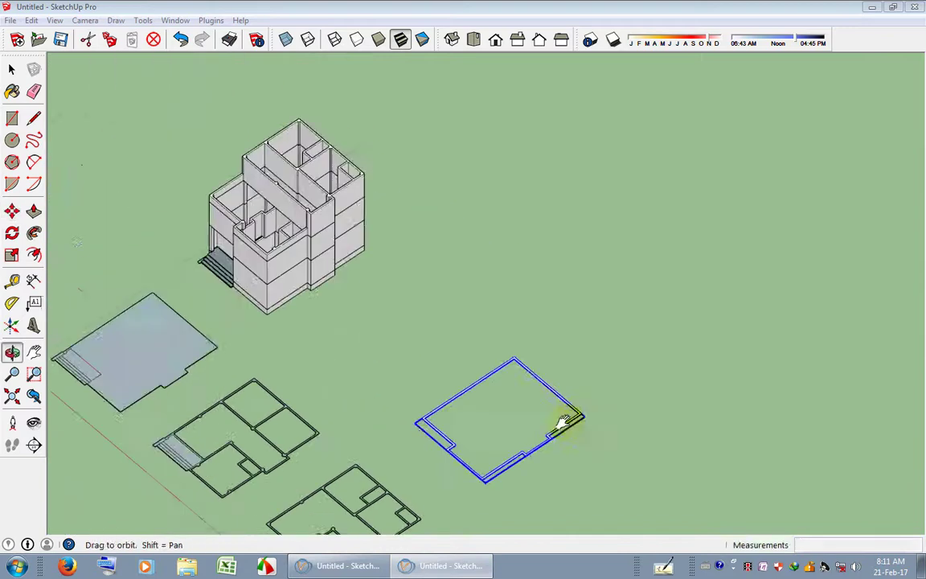
{"action": "scroll", "coordinate": [375, 248], "scroll_direction": "up", "scroll_amount": 4}
{"action": "scroll", "coordinate": [362, 264], "scroll_direction": "up", "scroll_amount": 3}
{"action": "scroll", "coordinate": [363, 256], "scroll_direction": "up", "scroll_amount": 2}
{"action": "left_click", "coordinate": [363, 255]}
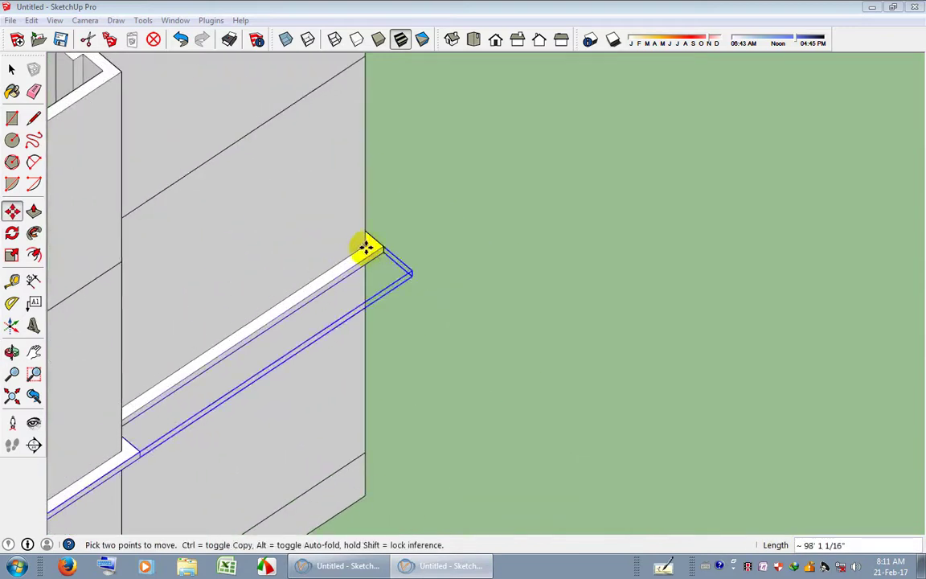
{"action": "key", "text": "space"}
{"action": "left_click", "coordinate": [471, 308]}
{"action": "mouse_move", "coordinate": [471, 308]}
{"action": "middle_mouse_down"}
{"action": "mouse_move", "coordinate": [502, 295]}
{"action": "mouse_move", "coordinate": [477, 342]}
{"action": "middle_mouse_up"}
{"action": "scroll", "coordinate": [477, 342], "scroll_direction": "down", "scroll_amount": 3}
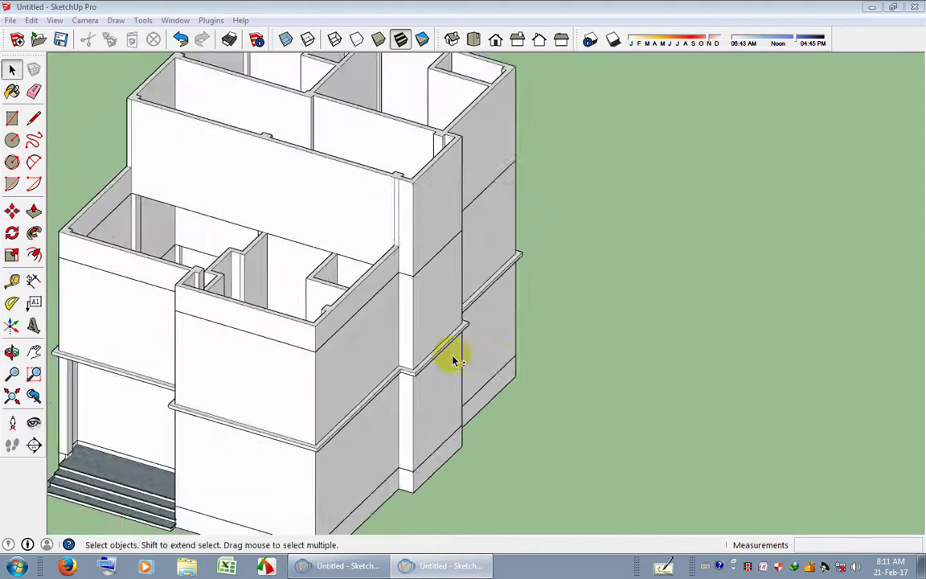
{"action": "scroll", "coordinate": [455, 316], "scroll_direction": "up", "scroll_amount": 2}
{"action": "scroll", "coordinate": [134, 316], "scroll_direction": "up", "scroll_amount": 2}
{"action": "scroll", "coordinate": [153, 313], "scroll_direction": "up", "scroll_amount": 2}
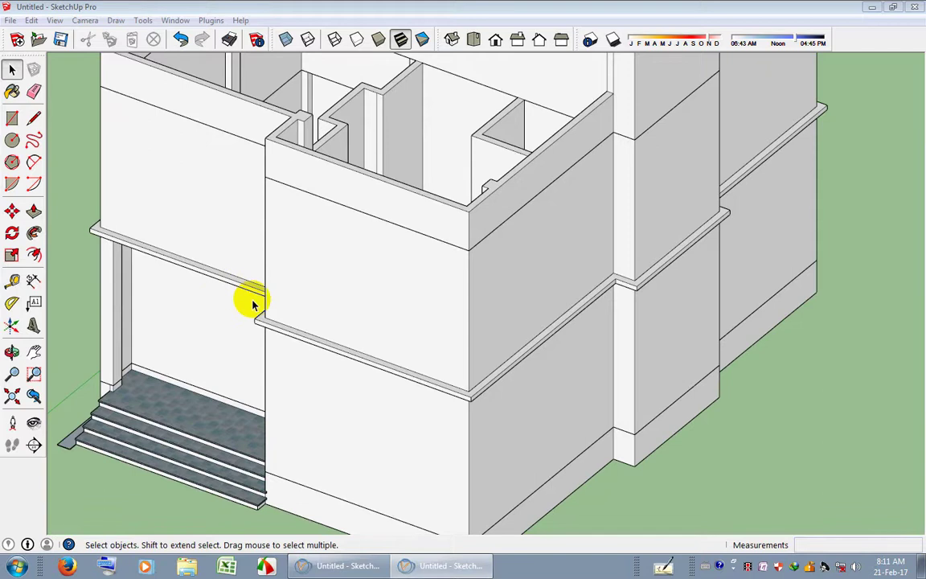
Insert Component#5 from the model's Components library, then close the Components panel.
{"action": "scroll", "coordinate": [253, 303], "scroll_direction": "down", "scroll_amount": 2}
{"action": "middle_click_drag", "start_coordinate": [296, 294], "coordinate": [310, 145]}
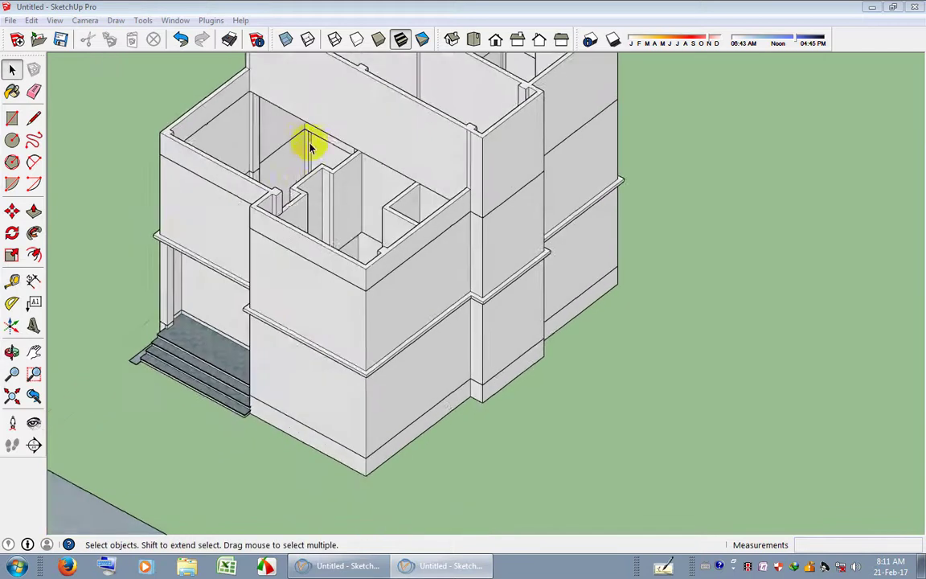
{"action": "scroll", "coordinate": [310, 144], "scroll_direction": "down", "scroll_amount": 3}
{"action": "mouse_move", "coordinate": [402, 241]}
{"action": "middle_mouse_down"}
{"action": "mouse_move", "coordinate": [653, 360]}
{"action": "mouse_move", "coordinate": [562, 347]}
{"action": "middle_mouse_up"}
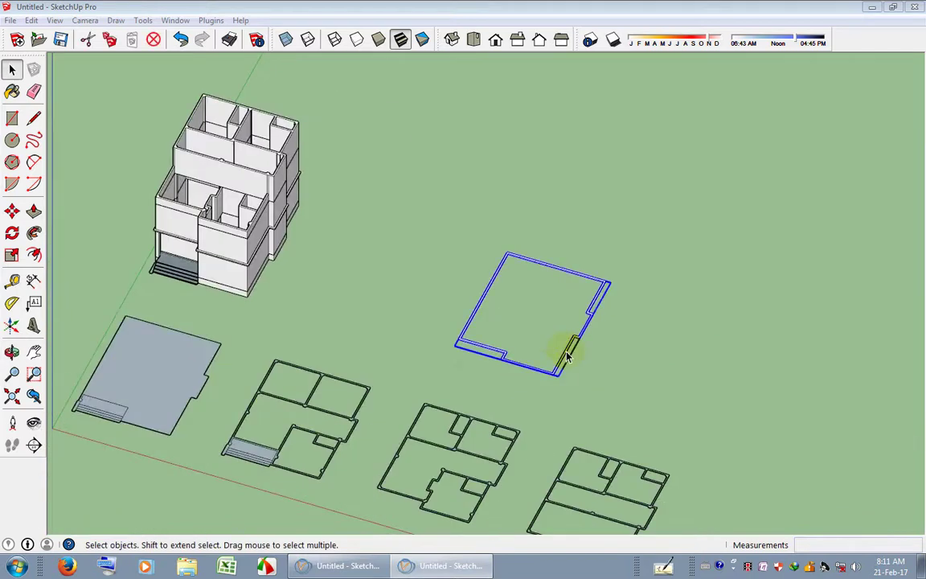
{"action": "left_click", "coordinate": [175, 20]}
{"action": "left_click", "coordinate": [209, 80]}
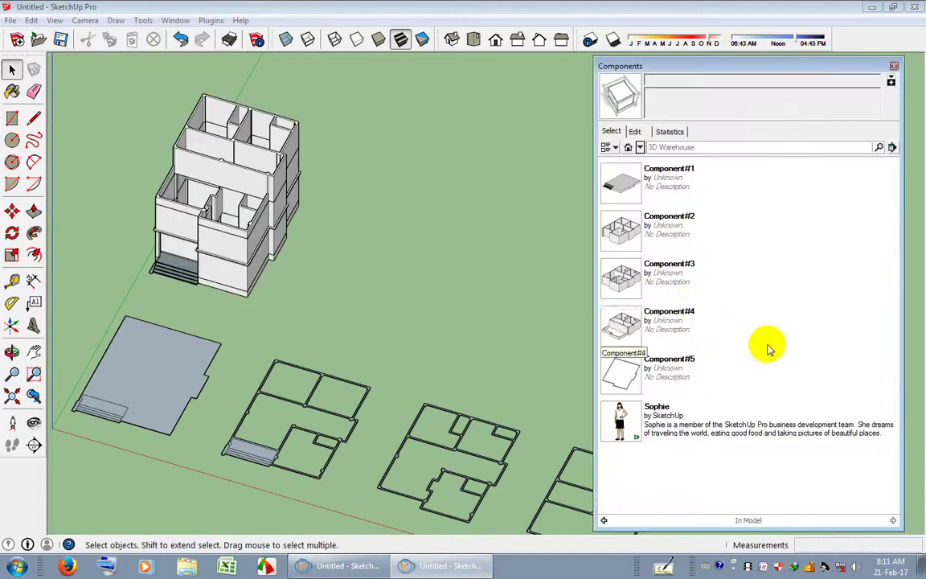
{"action": "left_click", "coordinate": [629, 372]}
{"action": "left_click", "coordinate": [408, 247]}
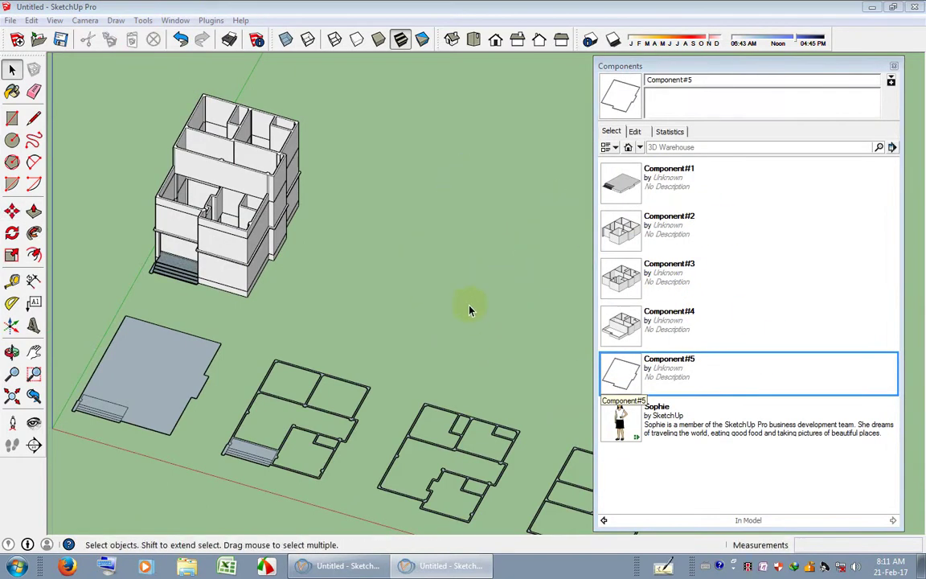
{"action": "left_click", "coordinate": [894, 68]}
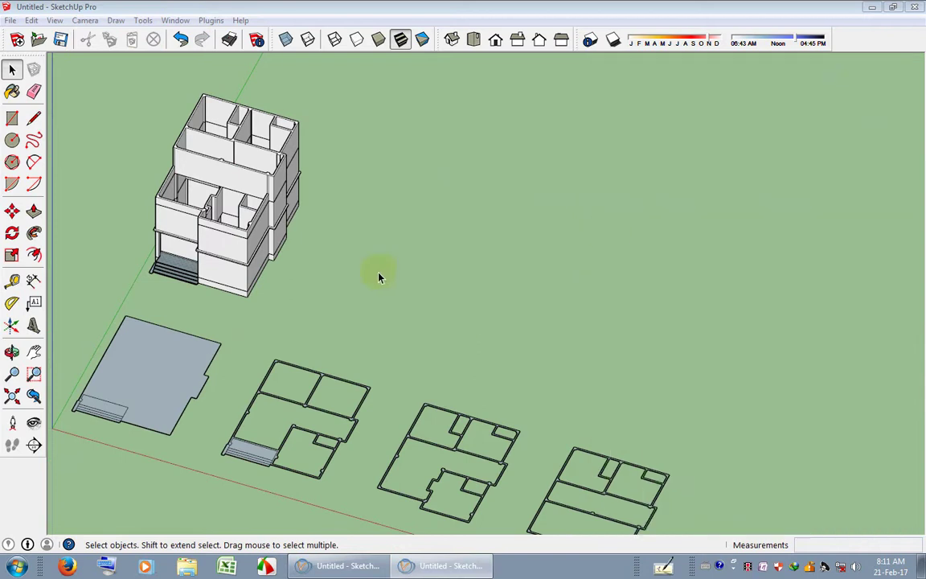
{"action": "mouse_move", "coordinate": [407, 300]}
{"action": "middle_mouse_down"}
{"action": "mouse_move", "coordinate": [537, 329]}
{"action": "mouse_move", "coordinate": [498, 266]}
{"action": "middle_mouse_up"}
From Top view, copy the rightmost floor plan upward above the other plans.
{"action": "left_click", "coordinate": [474, 40]}
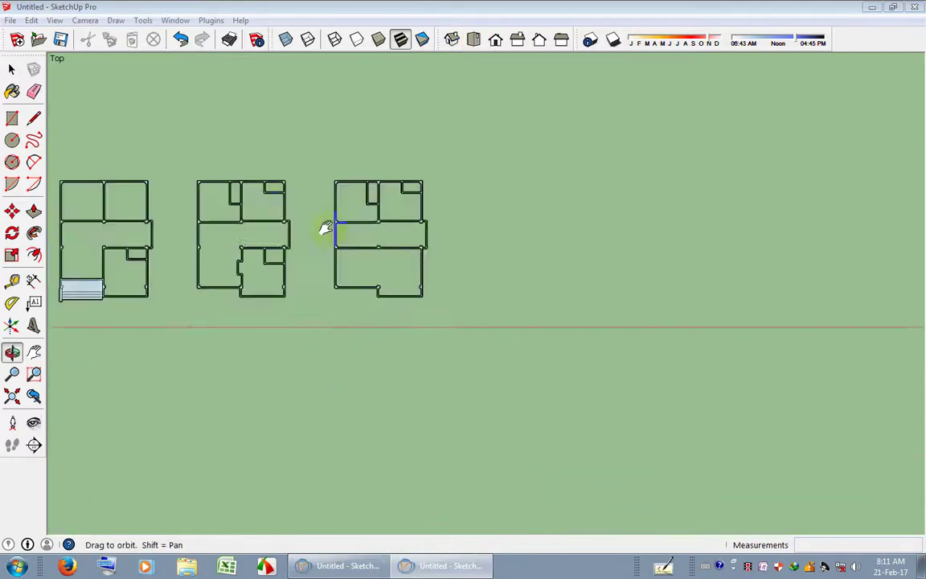
{"action": "scroll", "coordinate": [318, 227], "scroll_direction": "up", "scroll_amount": 3}
{"action": "left_click_drag", "start_coordinate": [262, 145], "coordinate": [487, 394]}
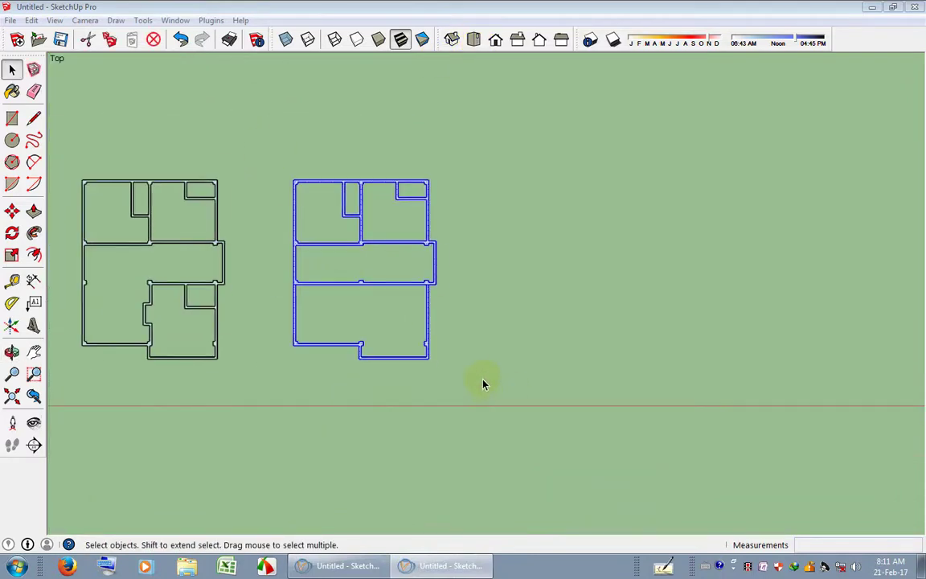
{"action": "key", "text": "m"}
{"action": "left_click", "coordinate": [484, 383]}
{"action": "key", "text": "ctrl"}
{"action": "key", "text": "Escape"}
{"action": "middle_click_drag", "start_coordinate": [463, 232], "coordinate": [460, 458], "text": "shift"}
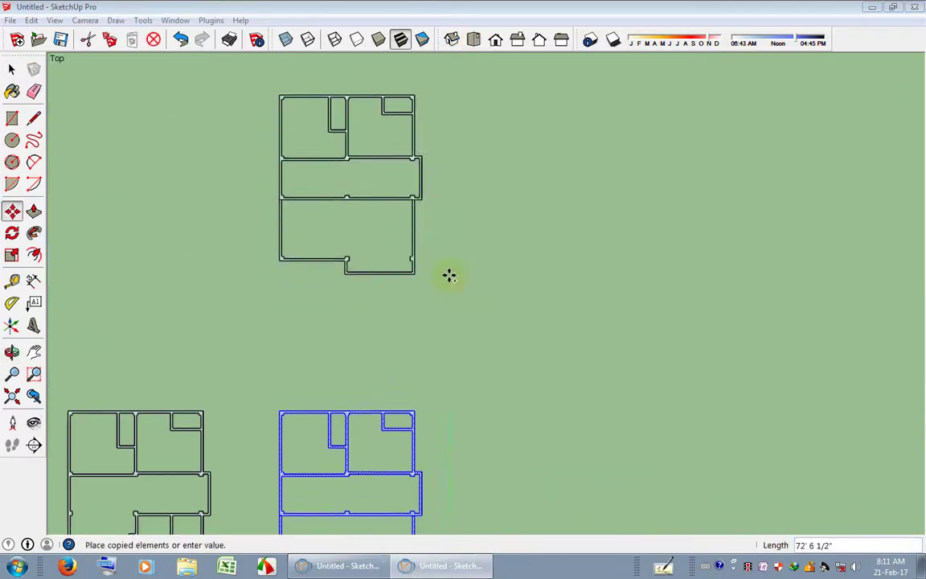
{"action": "left_click", "coordinate": [449, 275]}
{"action": "key", "text": "space"}
Delete the first inner room outline from the copied plan.
{"action": "scroll", "coordinate": [410, 270], "scroll_direction": "up", "scroll_amount": 3}
{"action": "middle_click_drag", "start_coordinate": [407, 268], "coordinate": [467, 471], "text": "shift"}
{"action": "scroll", "coordinate": [464, 476], "scroll_direction": "up", "scroll_amount": 3}
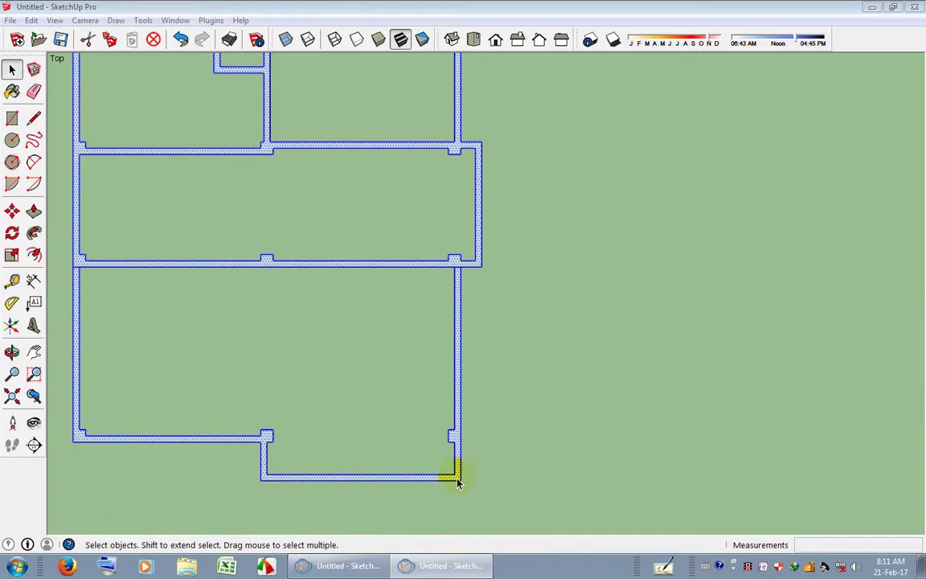
{"action": "left_click", "coordinate": [266, 181]}
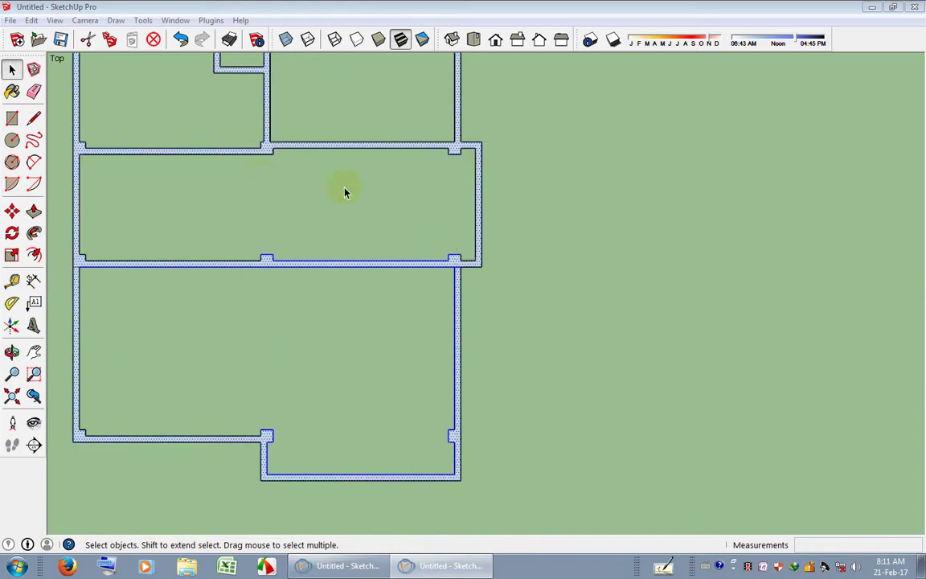
{"action": "left_click", "coordinate": [463, 268]}
{"action": "left_click_drag", "start_coordinate": [476, 266], "coordinate": [393, 150]}
{"action": "key", "text": "Delete"}
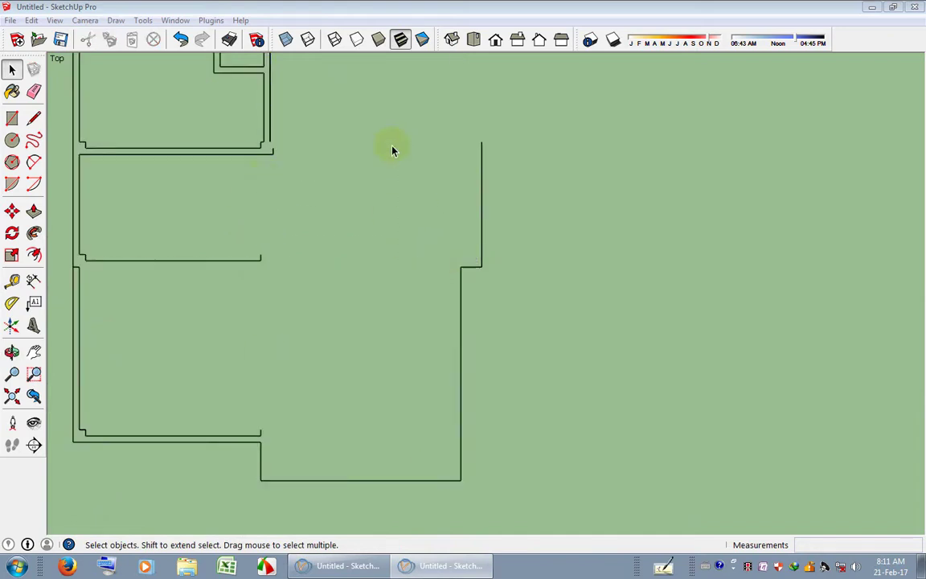
{"action": "left_click", "coordinate": [182, 40]}
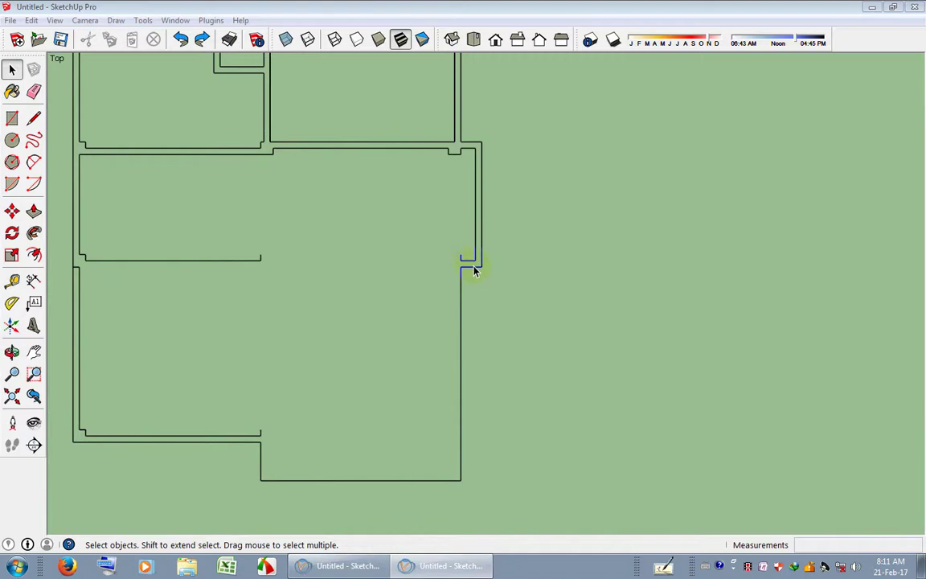
{"action": "triple_click", "coordinate": [74, 155]}
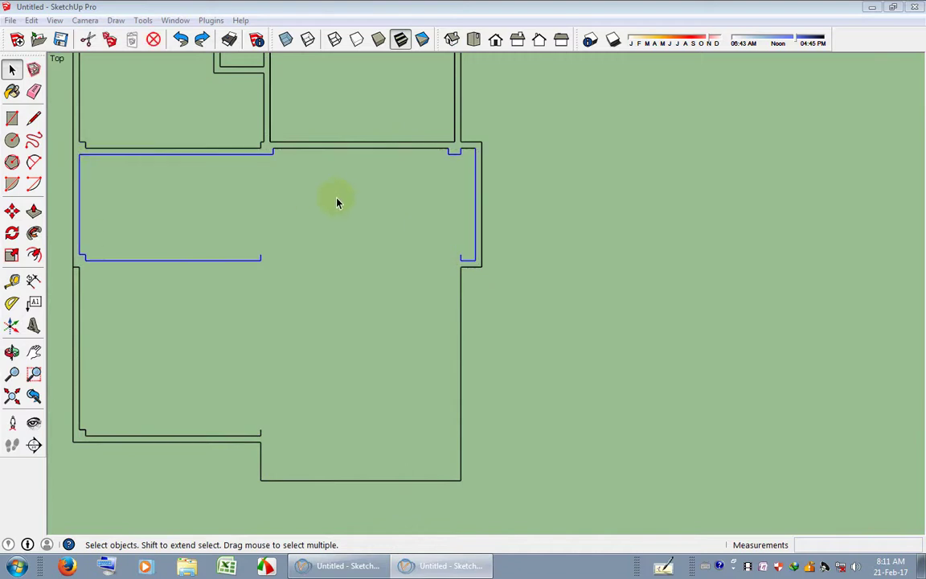
{"action": "key", "text": "Delete"}
Delete the remaining inner room lines so only the outer perimeter remains.
{"action": "middle_click_drag", "start_coordinate": [426, 165], "coordinate": [458, 384], "text": "shift"}
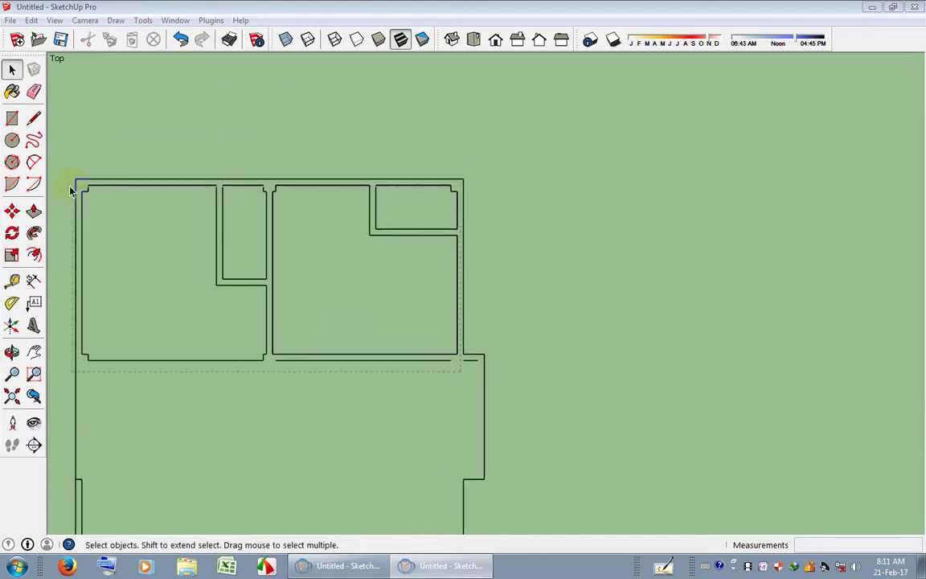
{"action": "left_click_drag", "start_coordinate": [80, 190], "coordinate": [589, 416]}
{"action": "key", "text": "Delete"}
{"action": "scroll", "coordinate": [486, 367], "scroll_direction": "up", "scroll_amount": 2}
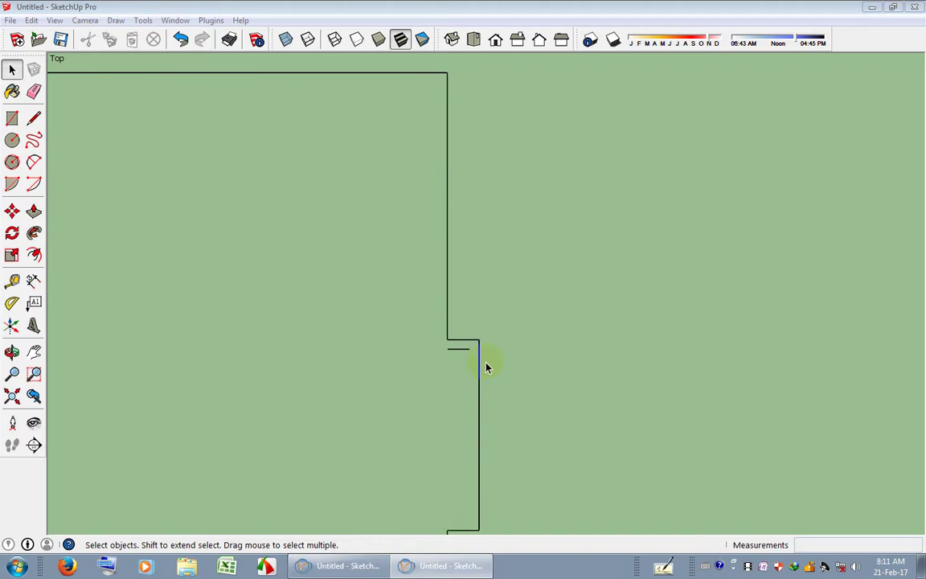
{"action": "scroll", "coordinate": [404, 391], "scroll_direction": "down", "scroll_amount": 3}
{"action": "scroll", "coordinate": [480, 253], "scroll_direction": "up", "scroll_amount": 2}
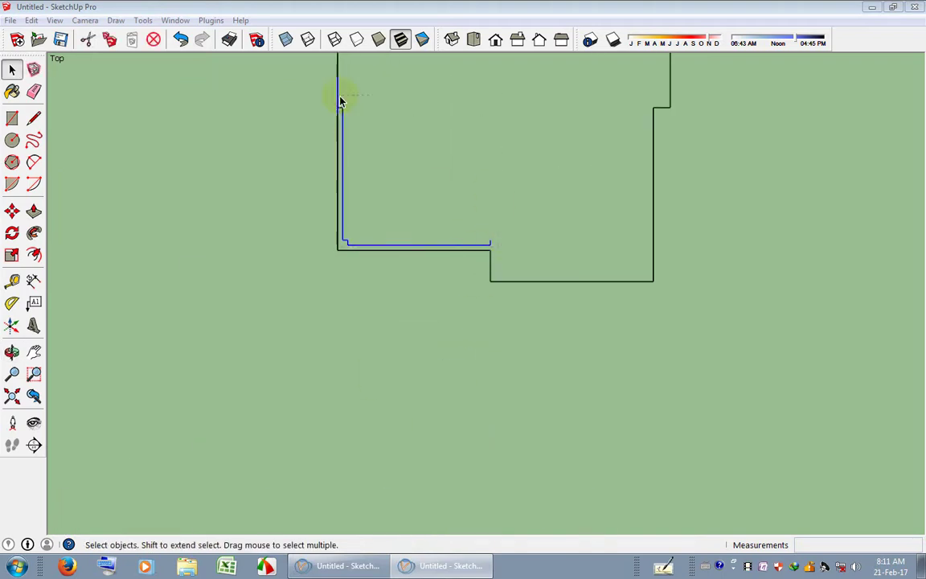
{"action": "key", "text": "Delete"}
{"action": "scroll", "coordinate": [556, 219], "scroll_direction": "down", "scroll_amount": 2}
{"action": "scroll", "coordinate": [439, 405], "scroll_direction": "down", "scroll_amount": 1}
Close the bare perimeter outline into a filled slab face.
{"action": "middle_click_drag", "start_coordinate": [438, 405], "coordinate": [446, 241]}
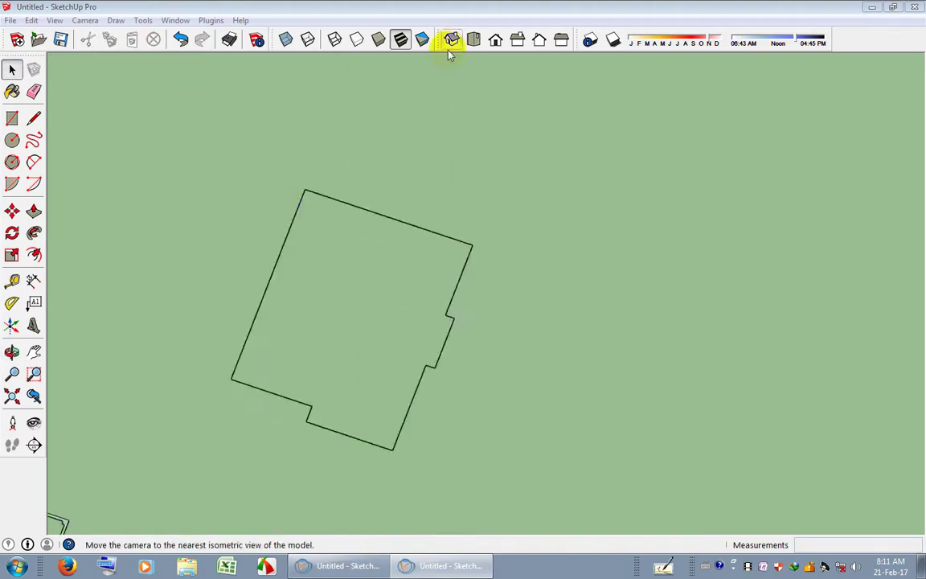
{"action": "left_click", "coordinate": [448, 40]}
{"action": "scroll", "coordinate": [535, 296], "scroll_direction": "up", "scroll_amount": 1}
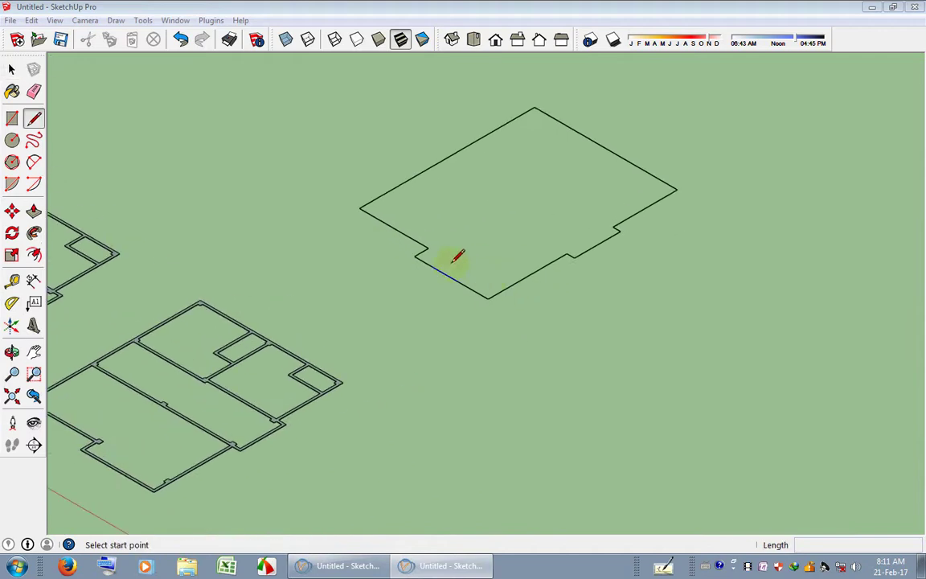
{"action": "left_click", "coordinate": [487, 297]}
{"action": "key", "text": "space"}
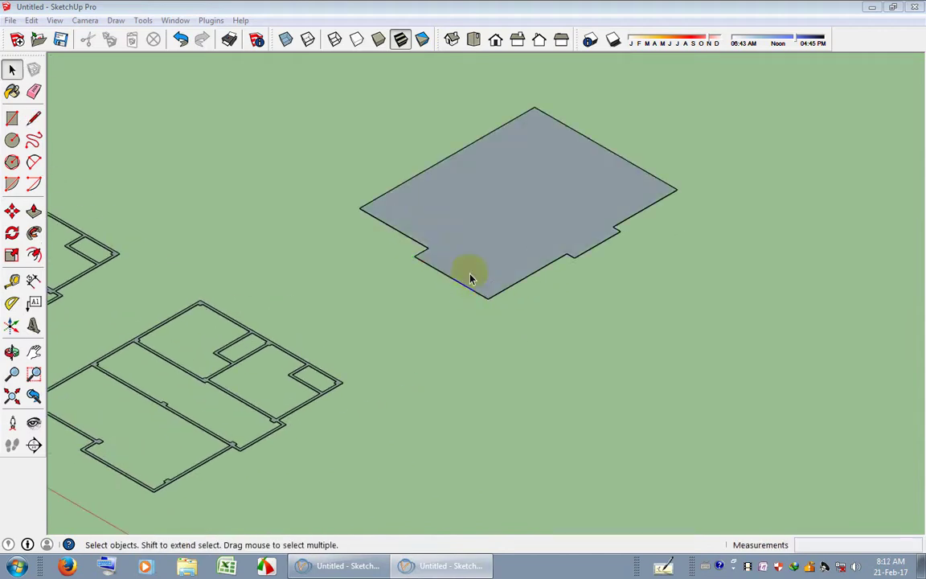
{"action": "scroll", "coordinate": [450, 290], "scroll_direction": "down", "scroll_amount": 2}
{"action": "left_click", "coordinate": [474, 40]}
{"action": "scroll", "coordinate": [313, 290], "scroll_direction": "down", "scroll_amount": 1}
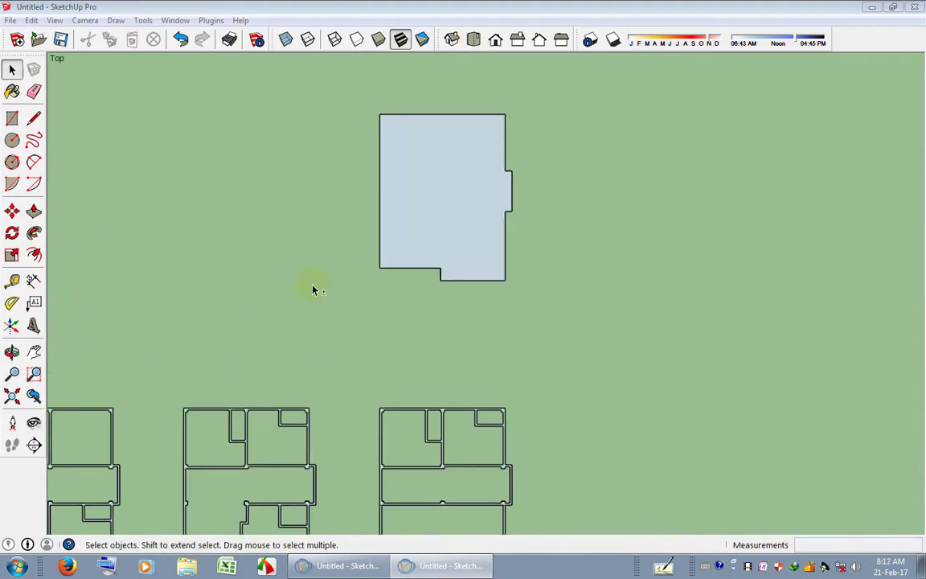
Offset the slab's edge to form a border strip around it.
{"action": "left_click", "coordinate": [33, 254]}
{"action": "left_click", "coordinate": [486, 241]}
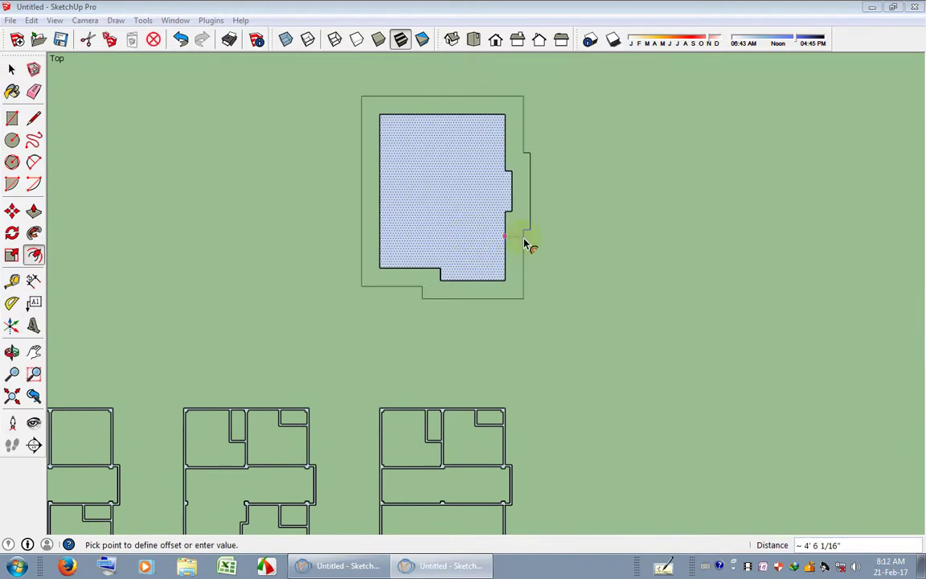
{"action": "mouse_move", "coordinate": [526, 244]}
{"action": "middle_mouse_down"}
{"action": "mouse_move", "coordinate": [307, 21]}
{"action": "mouse_move", "coordinate": [471, 289]}
{"action": "middle_mouse_up"}
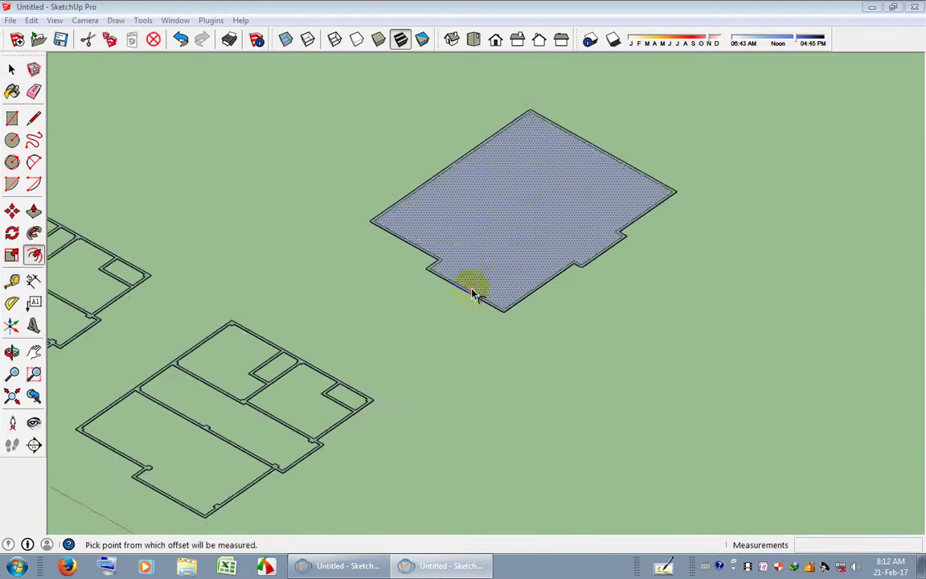
{"action": "scroll", "coordinate": [471, 289], "scroll_direction": "up", "scroll_amount": 2}
Push/Pull the border strip up 4" into a rim.
{"action": "left_click", "coordinate": [34, 211]}
{"action": "scroll", "coordinate": [515, 307], "scroll_direction": "up", "scroll_amount": 2}
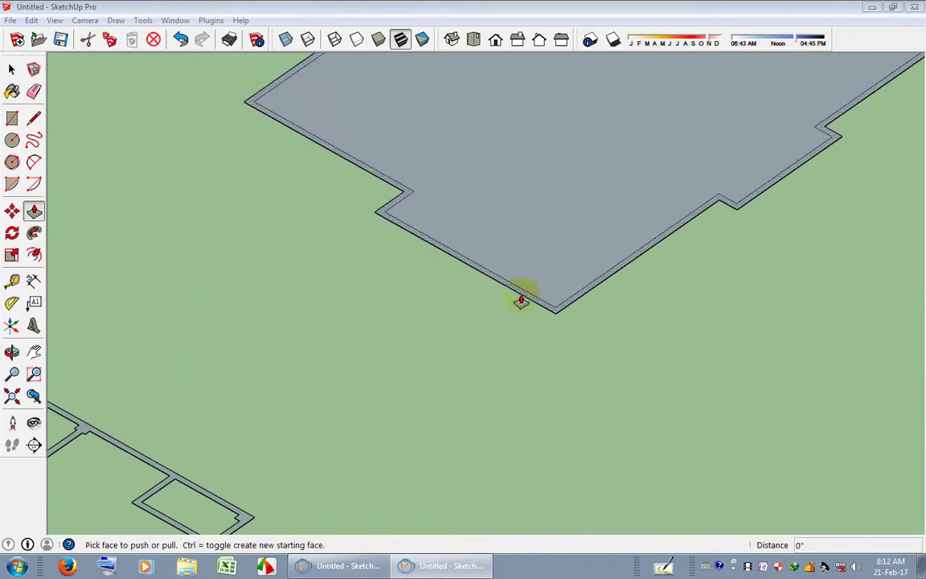
{"action": "left_click_drag", "start_coordinate": [520, 300], "coordinate": [524, 272]}
{"action": "type", "text": "4"}
{"action": "key", "text": "Return"}
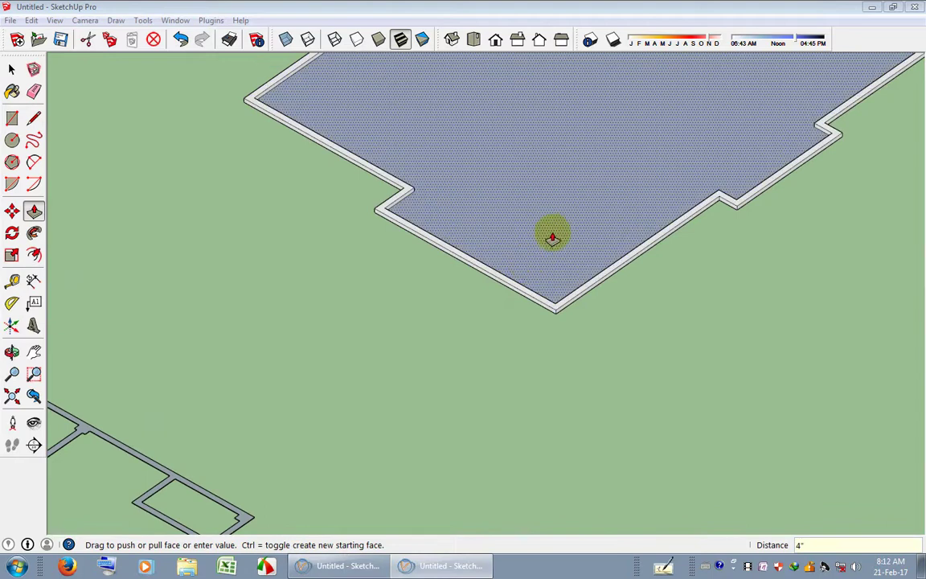
{"action": "key", "text": "space"}
{"action": "scroll", "coordinate": [569, 225], "scroll_direction": "down", "scroll_amount": 5}
{"action": "mouse_move", "coordinate": [568, 231]}
{"action": "middle_mouse_down"}
{"action": "mouse_move", "coordinate": [783, 408]}
{"action": "mouse_move", "coordinate": [437, 487]}
{"action": "middle_mouse_up"}
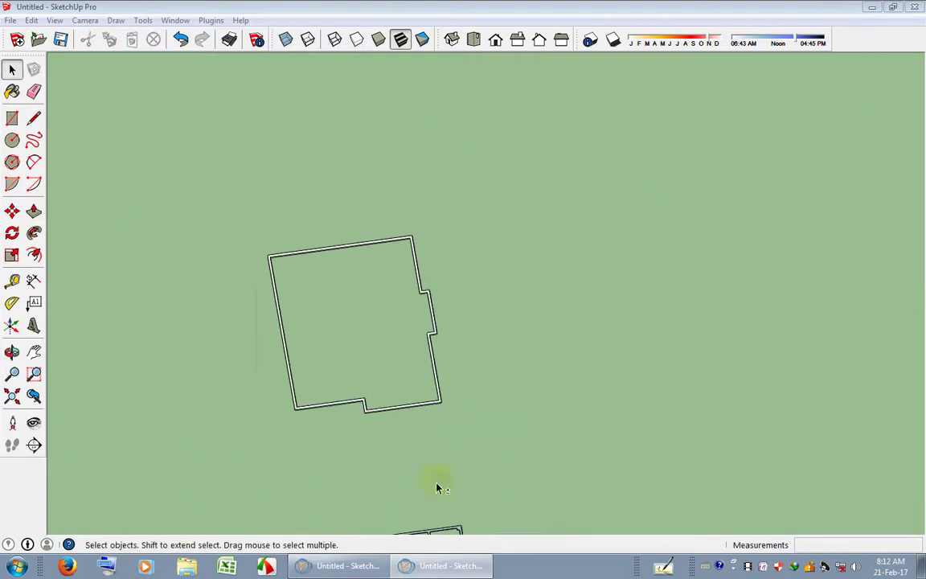
Window-select the rimmed slab outline and make it a component.
{"action": "left_click_drag", "start_coordinate": [562, 154], "coordinate": [559, 152]}
{"action": "left_click", "coordinate": [33, 70]}
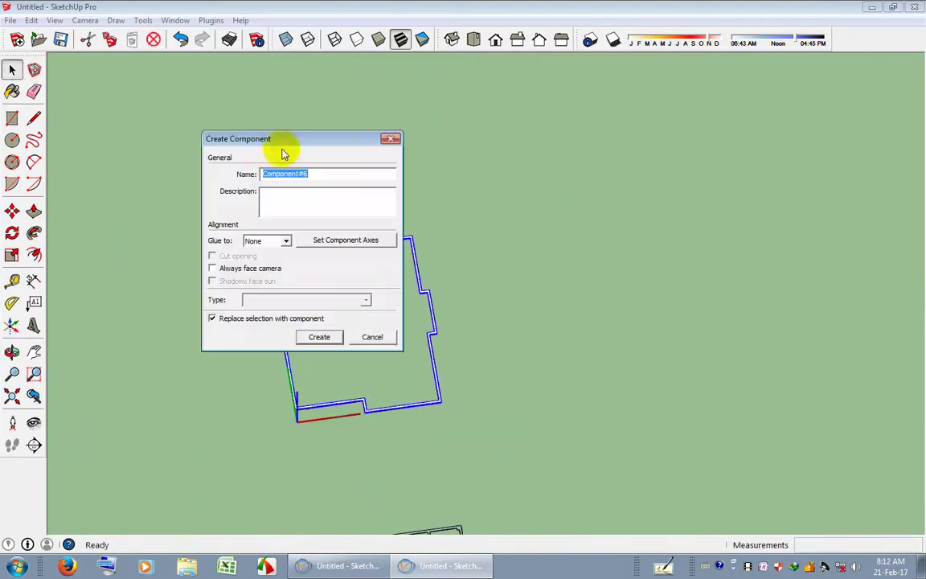
{"action": "left_click", "coordinate": [320, 336]}
Copy the slab component up onto the house's upper storey with Move and Ctrl.
{"action": "scroll", "coordinate": [311, 257], "scroll_direction": "up", "scroll_amount": 2}
{"action": "scroll", "coordinate": [399, 180], "scroll_direction": "up", "scroll_amount": 5}
{"action": "scroll", "coordinate": [390, 226], "scroll_direction": "up", "scroll_amount": 2}
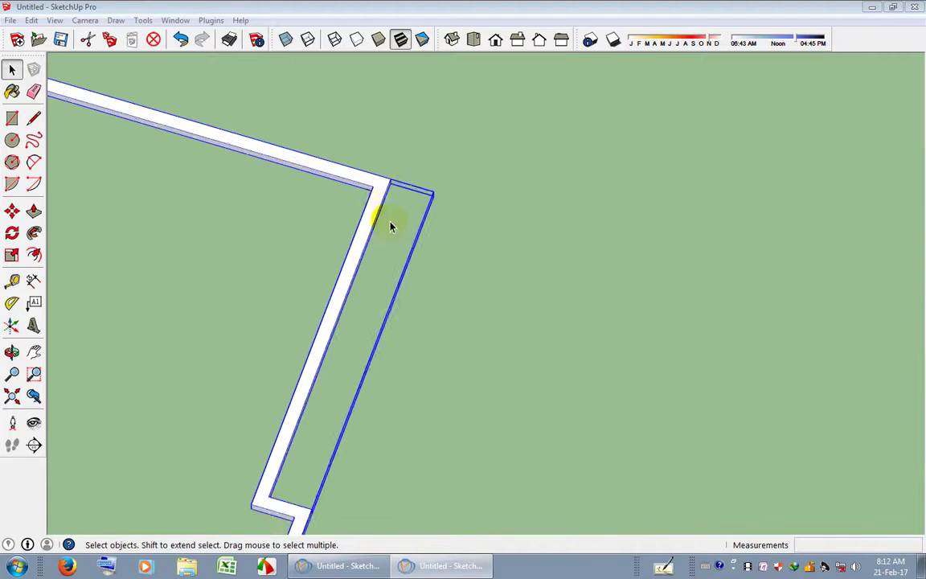
{"action": "key", "text": "m"}
{"action": "left_click", "coordinate": [365, 179]}
{"action": "key", "text": "ctrl"}
{"action": "middle_click_drag", "start_coordinate": [323, 233], "coordinate": [750, 392]}
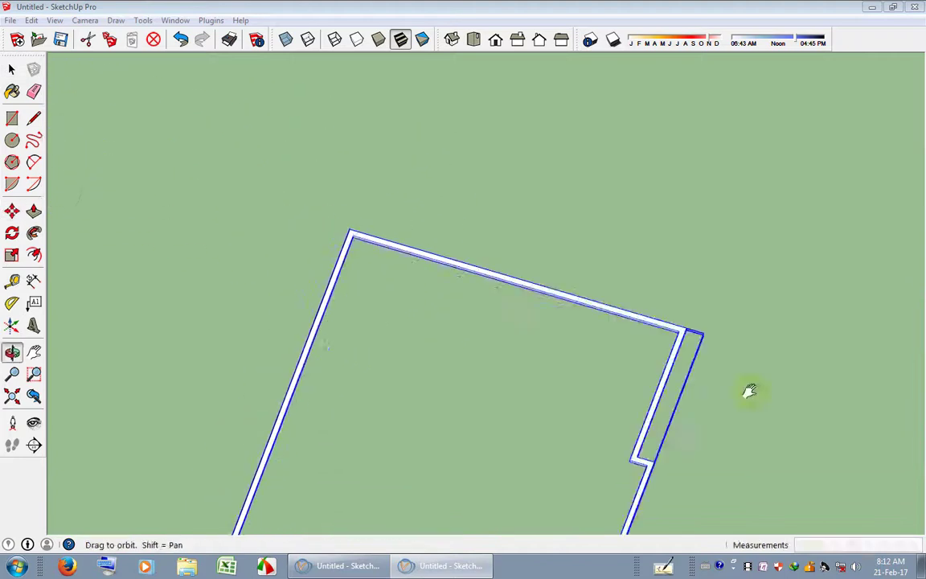
{"action": "scroll", "coordinate": [551, 308], "scroll_direction": "down", "scroll_amount": 3}
{"action": "scroll", "coordinate": [405, 326], "scroll_direction": "down", "scroll_amount": 5}
{"action": "scroll", "coordinate": [326, 204], "scroll_direction": "up", "scroll_amount": 5}
{"action": "scroll", "coordinate": [349, 195], "scroll_direction": "up", "scroll_amount": 3}
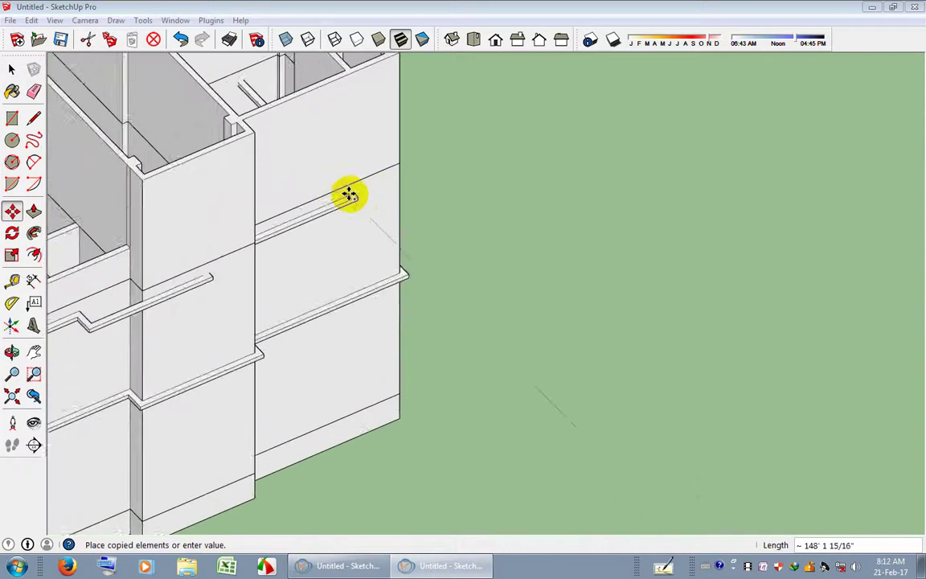
{"action": "scroll", "coordinate": [377, 170], "scroll_direction": "up", "scroll_amount": 1}
{"action": "left_click", "coordinate": [404, 158]}
{"action": "key", "text": "space"}
Check the slab placement around the house and select the second lower band loop.
{"action": "scroll", "coordinate": [459, 235], "scroll_direction": "down", "scroll_amount": 3}
{"action": "scroll", "coordinate": [624, 307], "scroll_direction": "down", "scroll_amount": 3}
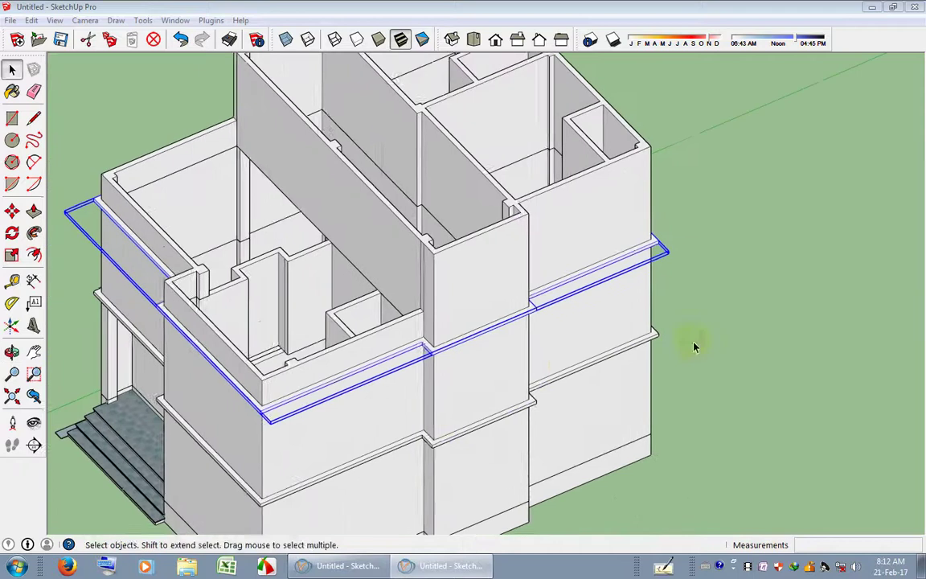
{"action": "scroll", "coordinate": [574, 356], "scroll_direction": "up", "scroll_amount": 3}
{"action": "scroll", "coordinate": [574, 356], "scroll_direction": "down", "scroll_amount": 2}
{"action": "mouse_move", "coordinate": [595, 330]}
{"action": "middle_mouse_down"}
{"action": "mouse_move", "coordinate": [542, 253]}
{"action": "mouse_move", "coordinate": [529, 311]}
{"action": "mouse_move", "coordinate": [360, 375]}
{"action": "mouse_move", "coordinate": [496, 306]}
{"action": "mouse_move", "coordinate": [213, 118]}
{"action": "mouse_move", "coordinate": [488, 287]}
{"action": "mouse_move", "coordinate": [450, 257]}
{"action": "middle_mouse_up"}
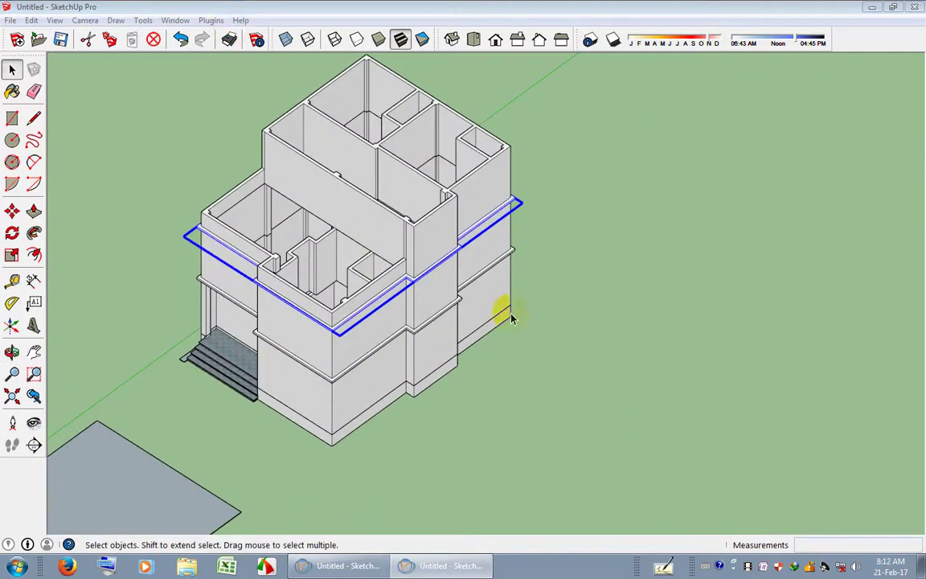
{"action": "mouse_move", "coordinate": [383, 183]}
{"action": "middle_mouse_down"}
{"action": "mouse_move", "coordinate": [437, 279]}
{"action": "mouse_move", "coordinate": [439, 217]}
{"action": "middle_mouse_up"}
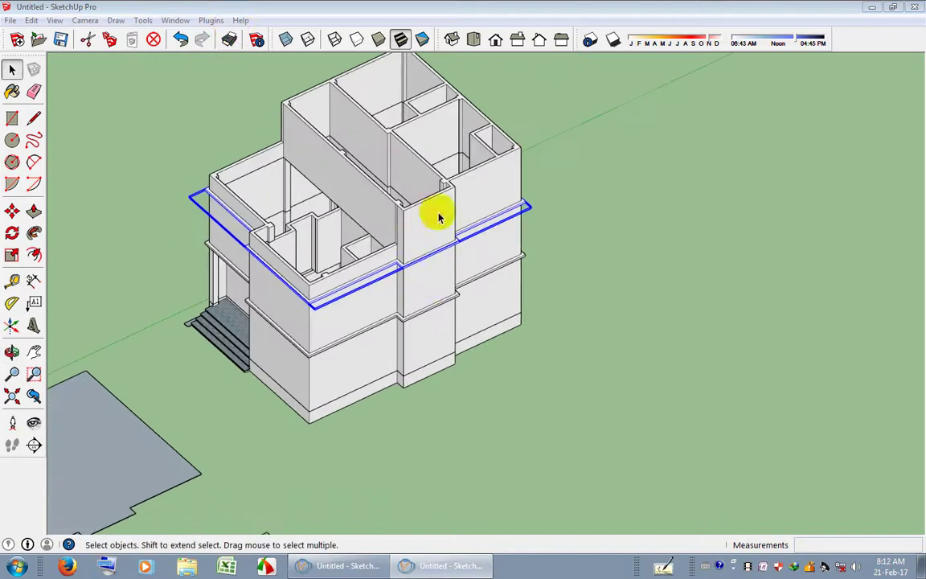
{"action": "scroll", "coordinate": [377, 254], "scroll_direction": "up", "scroll_amount": 1}
{"action": "scroll", "coordinate": [397, 256], "scroll_direction": "up", "scroll_amount": 2}
{"action": "scroll", "coordinate": [475, 270], "scroll_direction": "down", "scroll_amount": 2}
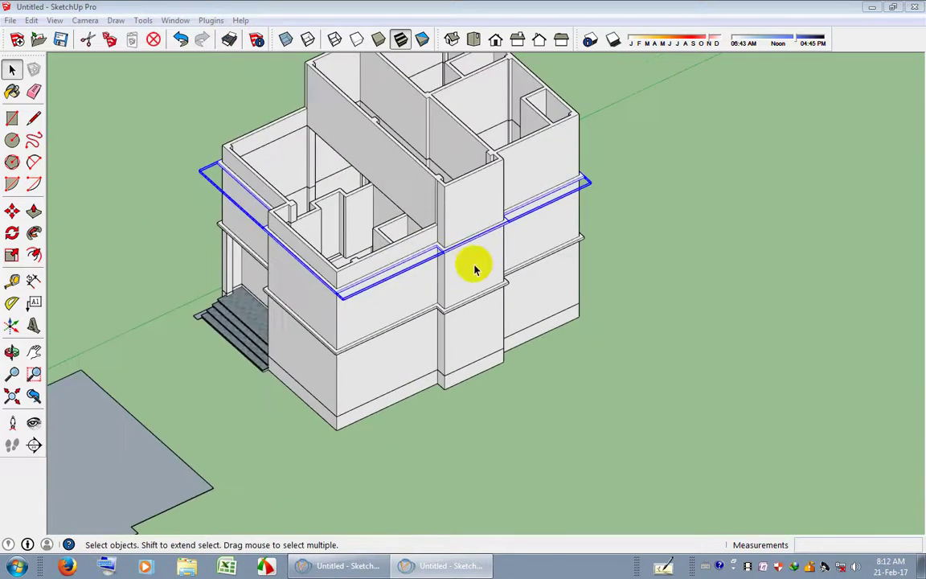
{"action": "left_click", "coordinate": [500, 303], "text": "shift"}
Copy the two selected band loops off beside the building, then clear the selection.
{"action": "key", "text": "m"}
{"action": "left_click", "coordinate": [542, 296]}
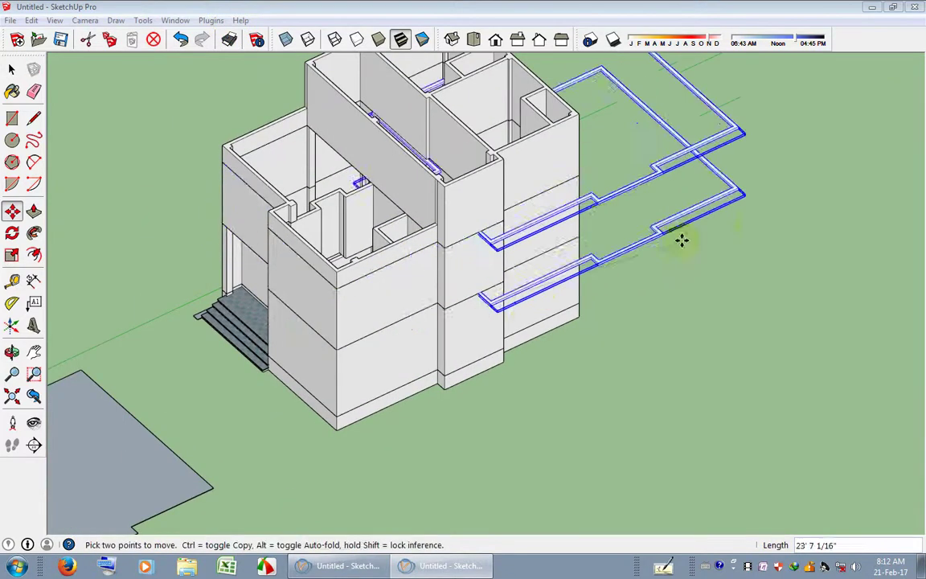
{"action": "middle_click_drag", "start_coordinate": [678, 240], "coordinate": [186, 394]}
{"action": "key", "text": "ctrl"}
{"action": "left_click", "coordinate": [443, 267]}
{"action": "key", "text": "space"}
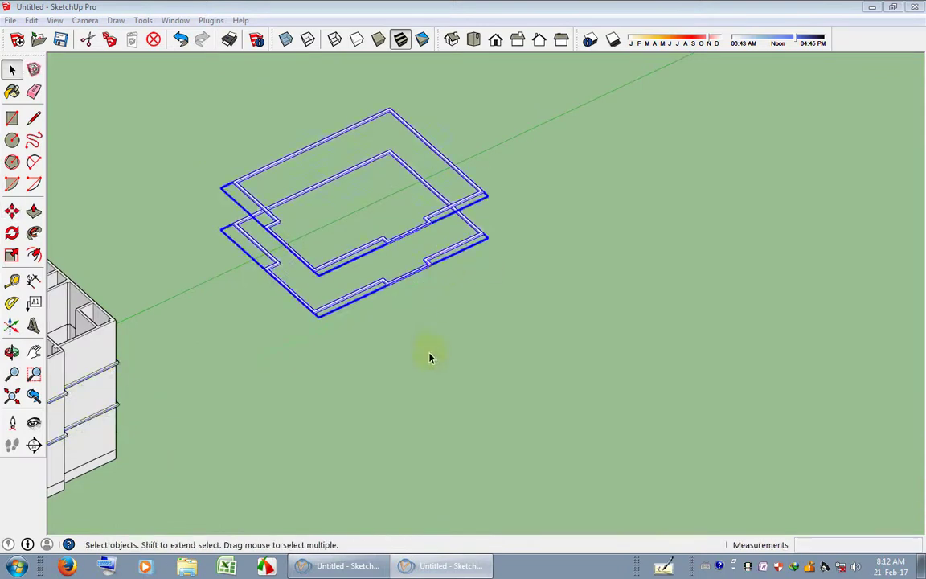
{"action": "left_click", "coordinate": [430, 356]}
Inside the front loop group, draw a line across its open end to form a face.
{"action": "scroll", "coordinate": [316, 325], "scroll_direction": "up", "scroll_amount": 3}
{"action": "scroll", "coordinate": [338, 366], "scroll_direction": "up", "scroll_amount": 2}
{"action": "double_click", "coordinate": [333, 362]}
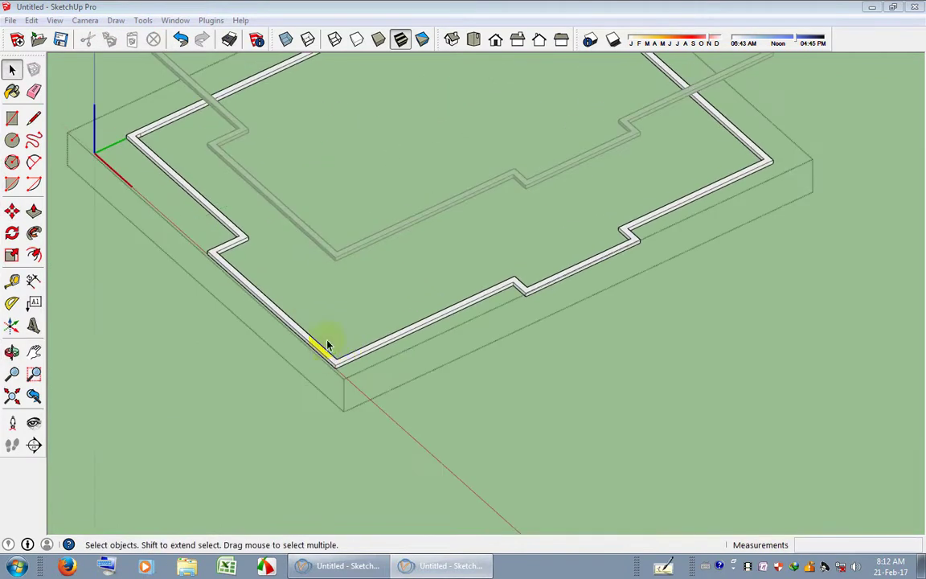
{"action": "left_click", "coordinate": [35, 120]}
{"action": "scroll", "coordinate": [264, 244], "scroll_direction": "up", "scroll_amount": 3}
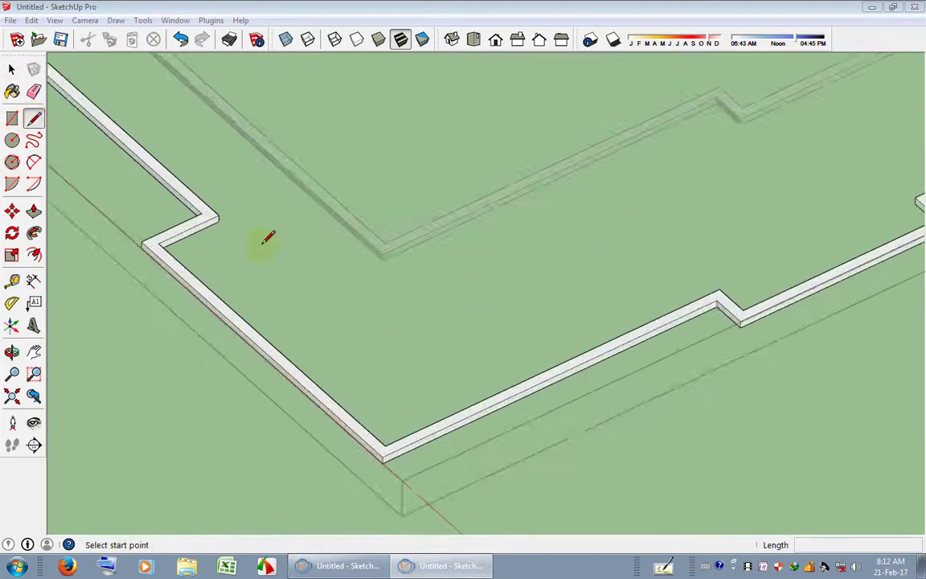
{"action": "scroll", "coordinate": [185, 250], "scroll_direction": "up", "scroll_amount": 2}
{"action": "scroll", "coordinate": [108, 264], "scroll_direction": "up", "scroll_amount": 2}
{"action": "mouse_move", "coordinate": [108, 265]}
{"action": "middle_mouse_down"}
{"action": "mouse_move", "coordinate": [498, 294]}
{"action": "mouse_move", "coordinate": [826, 229]}
{"action": "mouse_move", "coordinate": [605, 233]}
{"action": "middle_mouse_up"}
{"action": "left_click", "coordinate": [608, 247]}
{"action": "key", "text": "space"}
{"action": "scroll", "coordinate": [532, 267], "scroll_direction": "down", "scroll_amount": 1}
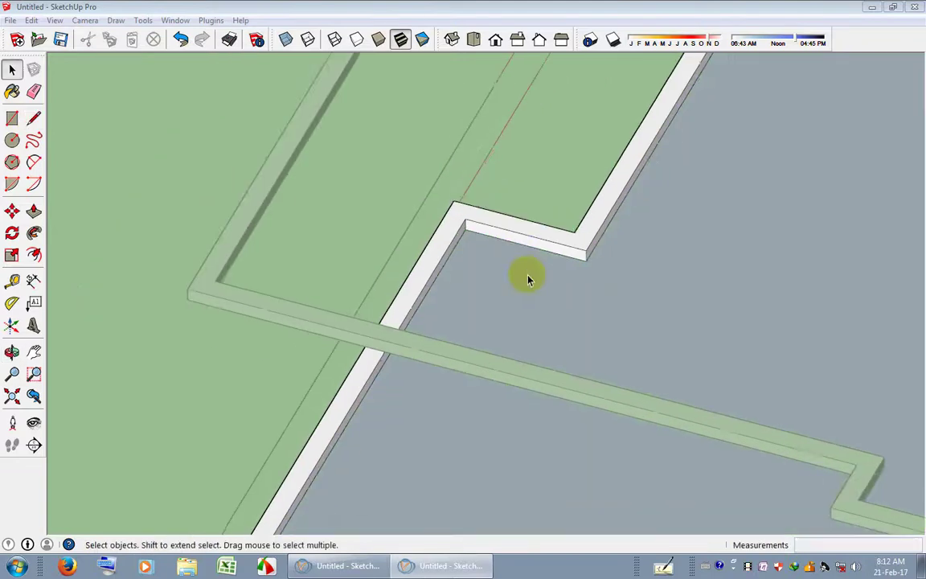
{"action": "scroll", "coordinate": [532, 268], "scroll_direction": "down", "scroll_amount": 1}
{"action": "left_click", "coordinate": [12, 281]}
Push/Pull the new grey face 4" to make the slab thickness.
{"action": "left_click", "coordinate": [34, 212]}
{"action": "left_click", "coordinate": [518, 313]}
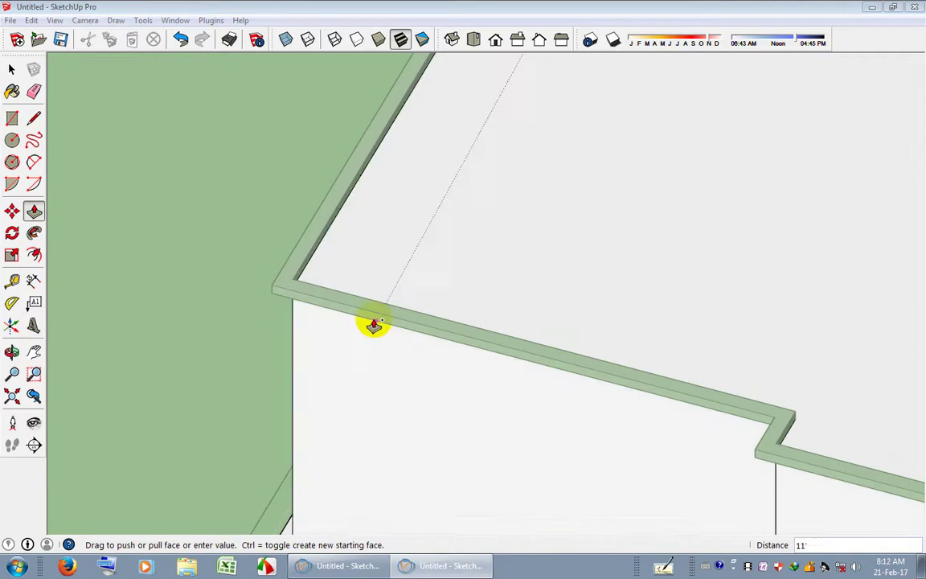
{"action": "type", "text": "4"}
{"action": "key", "text": "Return"}
{"action": "scroll", "coordinate": [448, 336], "scroll_direction": "down", "scroll_amount": 2}
{"action": "key", "text": "space"}
{"action": "scroll", "coordinate": [413, 347], "scroll_direction": "down", "scroll_amount": 1}
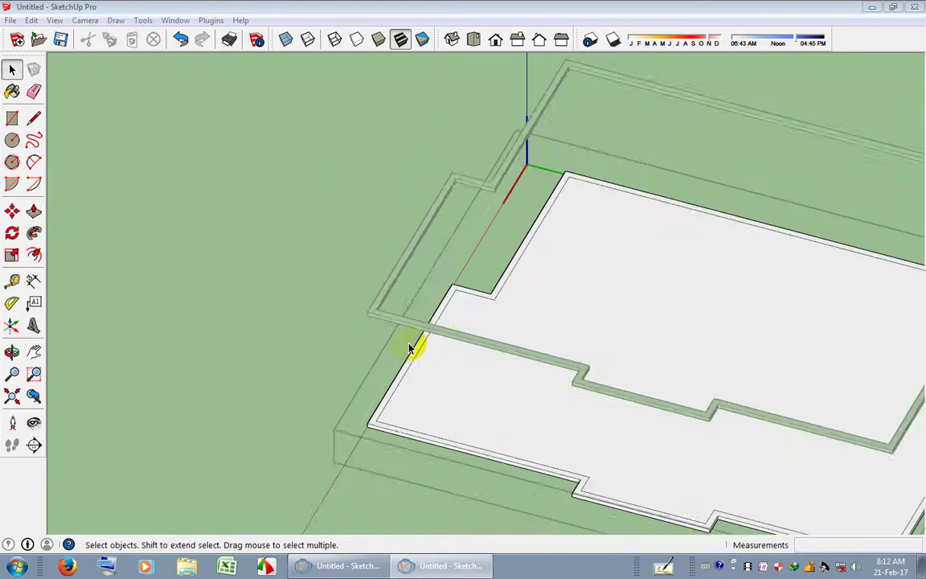
{"action": "scroll", "coordinate": [356, 351], "scroll_direction": "down", "scroll_amount": 1}
{"action": "middle_click_drag", "start_coordinate": [355, 351], "coordinate": [746, 307]}
{"action": "scroll", "coordinate": [558, 238], "scroll_direction": "down", "scroll_amount": 2}
{"action": "scroll", "coordinate": [306, 299], "scroll_direction": "up", "scroll_amount": 2}
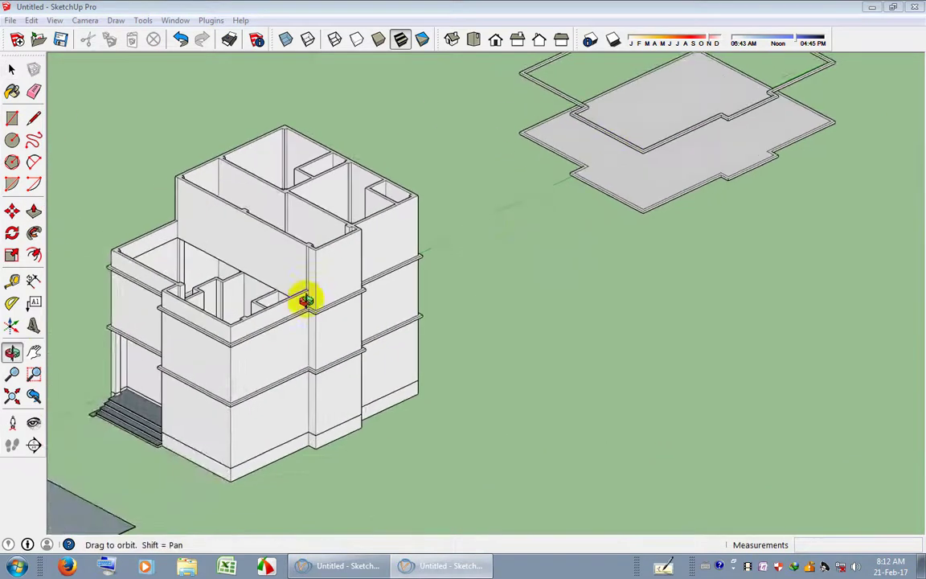
{"action": "key", "text": "space"}
In the slab group, select and delete all faces, restore them, then close the group.
{"action": "scroll", "coordinate": [243, 424], "scroll_direction": "up", "scroll_amount": 2}
{"action": "scroll", "coordinate": [245, 390], "scroll_direction": "up", "scroll_amount": 2}
{"action": "scroll", "coordinate": [245, 390], "scroll_direction": "up", "scroll_amount": 1}
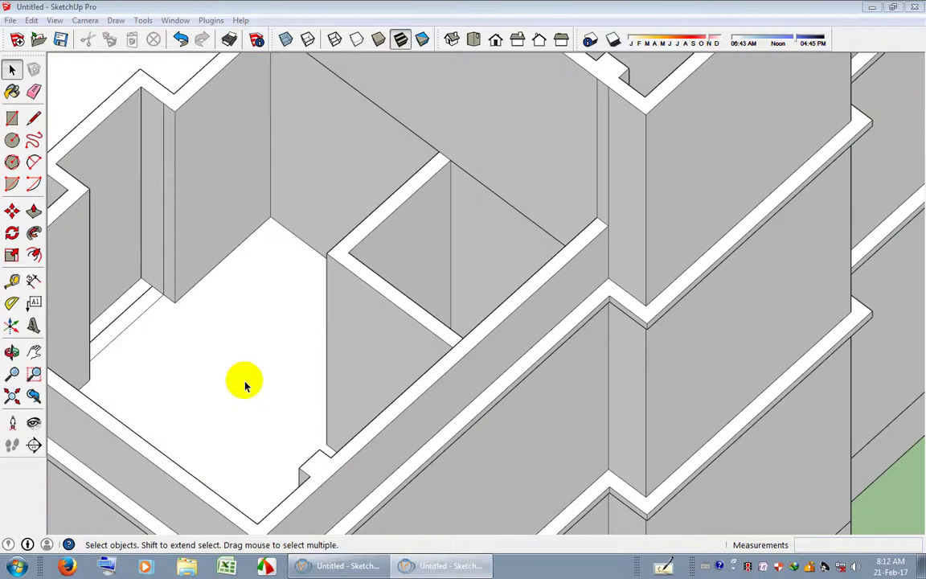
{"action": "scroll", "coordinate": [384, 393], "scroll_direction": "down", "scroll_amount": 4}
{"action": "scroll", "coordinate": [217, 431], "scroll_direction": "down", "scroll_amount": 2}
{"action": "scroll", "coordinate": [405, 262], "scroll_direction": "down", "scroll_amount": 1}
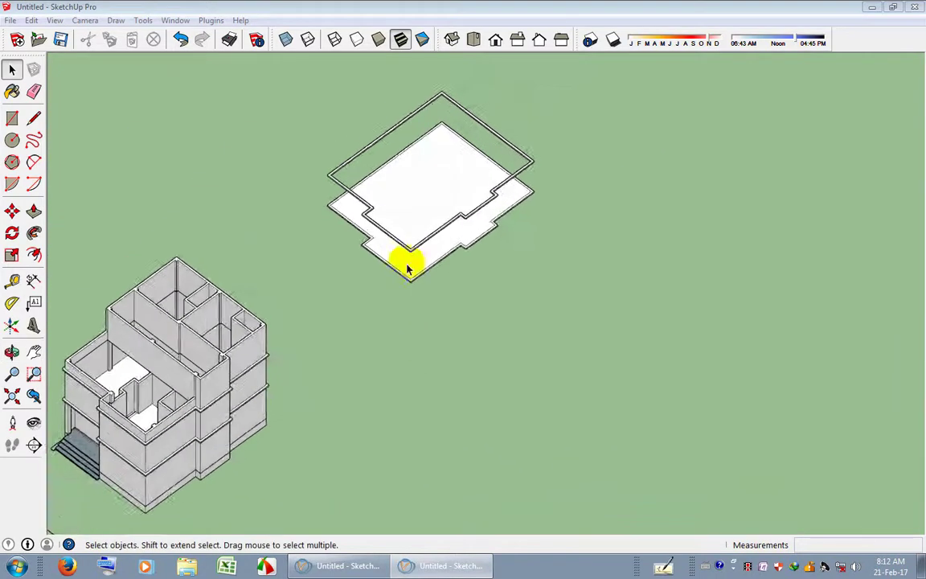
{"action": "scroll", "coordinate": [434, 259], "scroll_direction": "up", "scroll_amount": 1}
{"action": "middle_click_drag", "start_coordinate": [434, 259], "coordinate": [574, 215], "text": "shift"}
{"action": "double_click", "coordinate": [575, 215]}
{"action": "key", "text": "ctrl+a"}
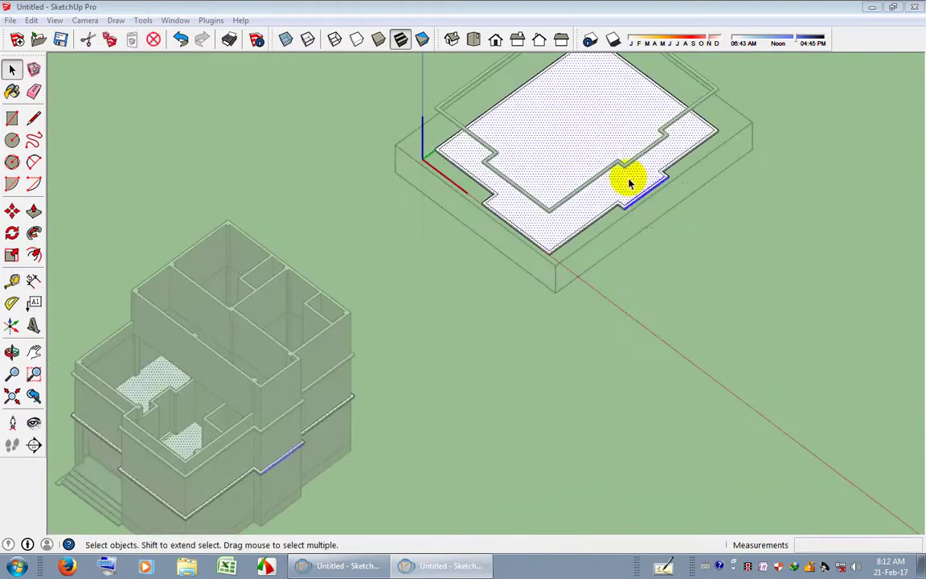
{"action": "key", "text": "Delete"}
{"action": "scroll", "coordinate": [217, 463], "scroll_direction": "up", "scroll_amount": 3}
{"action": "scroll", "coordinate": [315, 442], "scroll_direction": "up", "scroll_amount": 2}
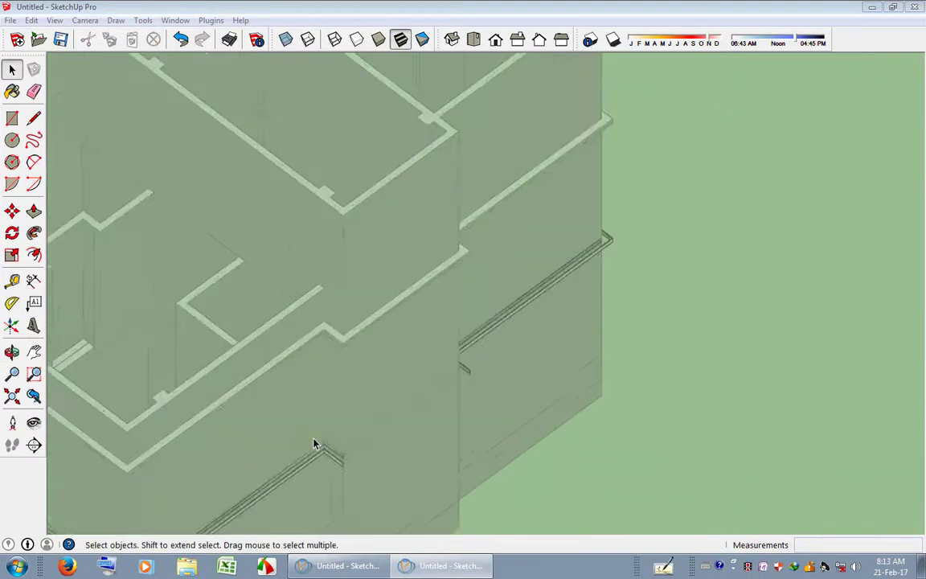
{"action": "scroll", "coordinate": [315, 442], "scroll_direction": "down", "scroll_amount": 4}
{"action": "left_click", "coordinate": [183, 47]}
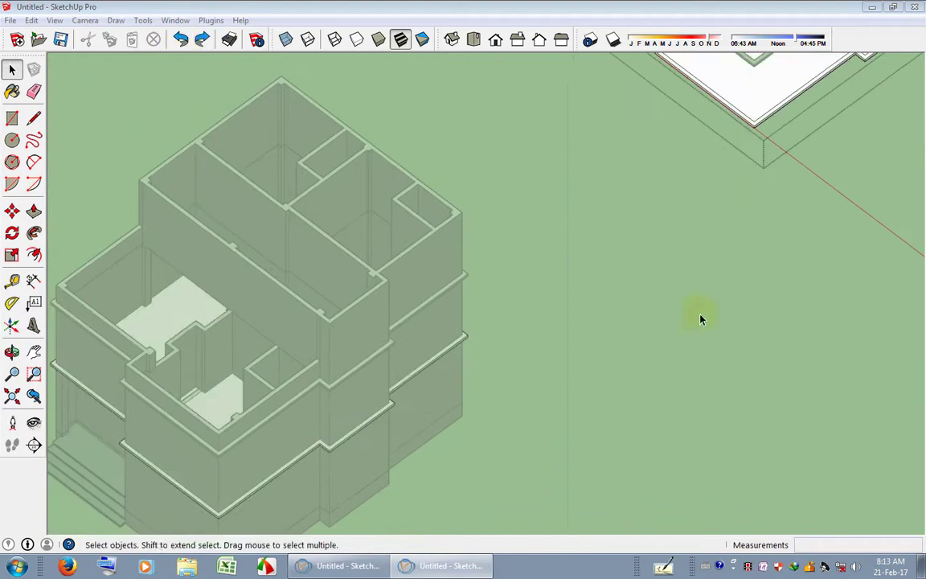
{"action": "left_click", "coordinate": [696, 309]}
{"action": "scroll", "coordinate": [674, 285], "scroll_direction": "down", "scroll_amount": 3}
{"action": "scroll", "coordinate": [386, 336], "scroll_direction": "up", "scroll_amount": 5}
{"action": "scroll", "coordinate": [339, 337], "scroll_direction": "down", "scroll_amount": 4}
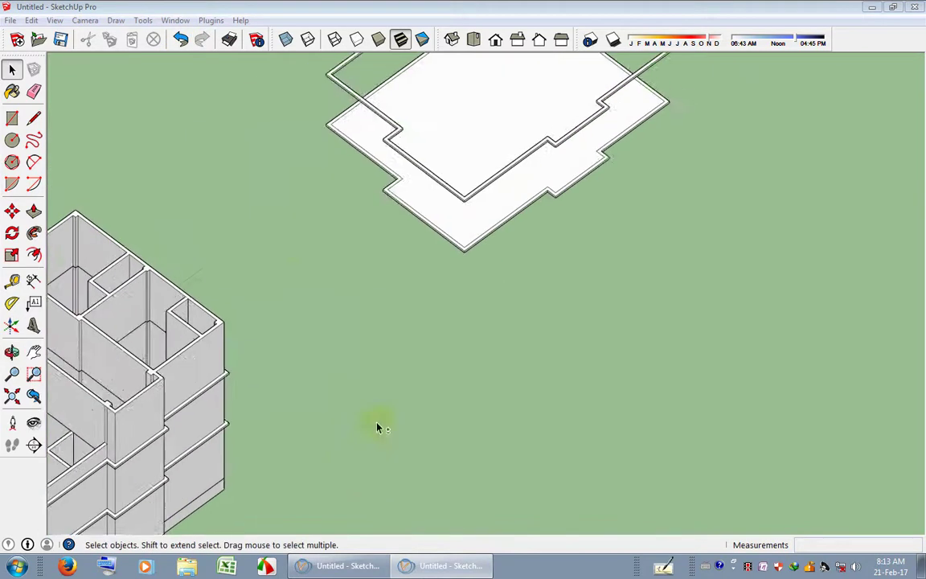
{"action": "mouse_move", "coordinate": [379, 427]}
{"action": "middle_mouse_down"}
{"action": "mouse_move", "coordinate": [393, 337]}
{"action": "mouse_move", "coordinate": [534, 312]}
{"action": "mouse_move", "coordinate": [532, 402]}
{"action": "middle_mouse_up"}
{"action": "scroll", "coordinate": [364, 314], "scroll_direction": "up", "scroll_amount": 3}
{"action": "scroll", "coordinate": [535, 315], "scroll_direction": "up", "scroll_amount": 5}
{"action": "scroll", "coordinate": [472, 277], "scroll_direction": "down", "scroll_amount": 3}
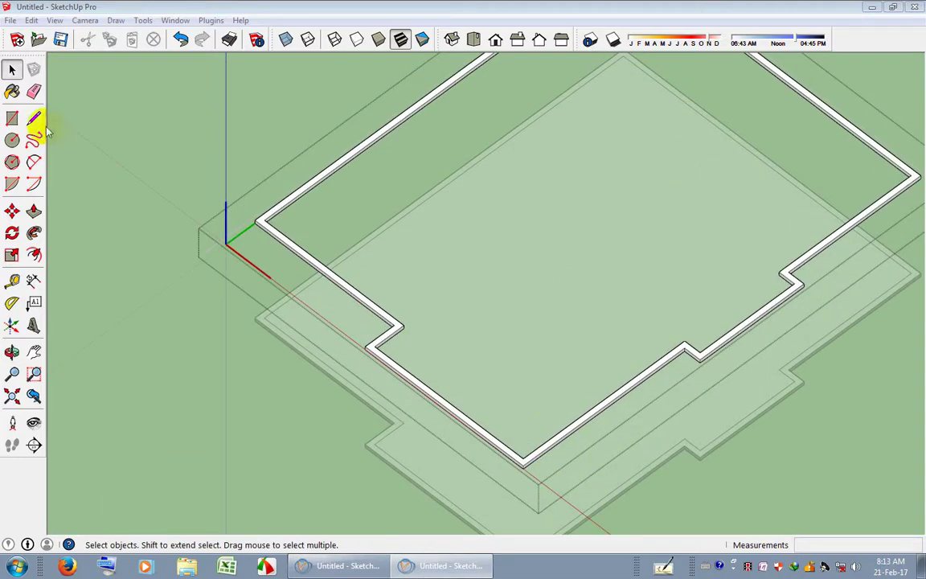
Draw a line from the wall corner to the notch corner, closing the slab outline into a face.
{"action": "scroll", "coordinate": [241, 214], "scroll_direction": "up", "scroll_amount": 4}
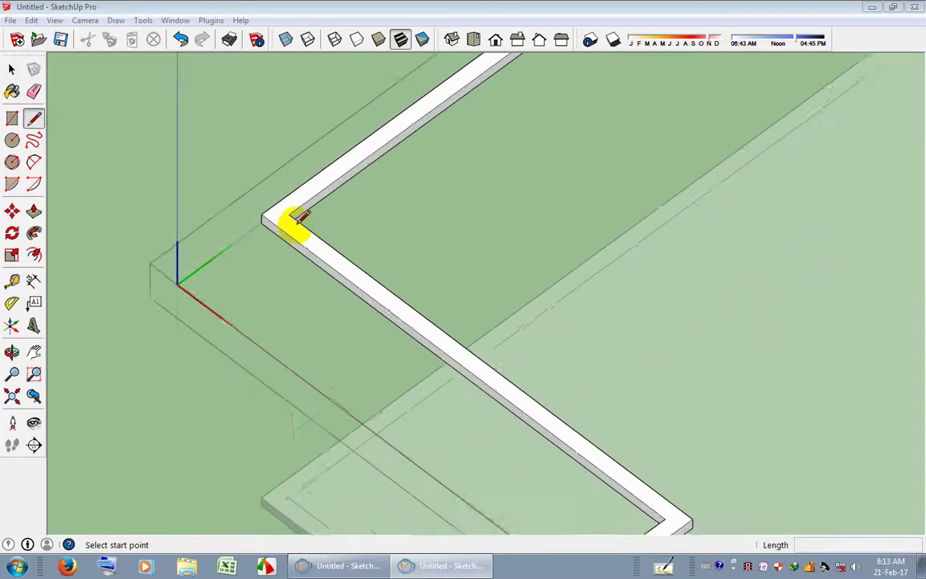
{"action": "mouse_move", "coordinate": [294, 217]}
{"action": "middle_mouse_down"}
{"action": "mouse_move", "coordinate": [326, 192]}
{"action": "mouse_move", "coordinate": [356, 127]}
{"action": "mouse_move", "coordinate": [389, 108]}
{"action": "middle_mouse_up"}
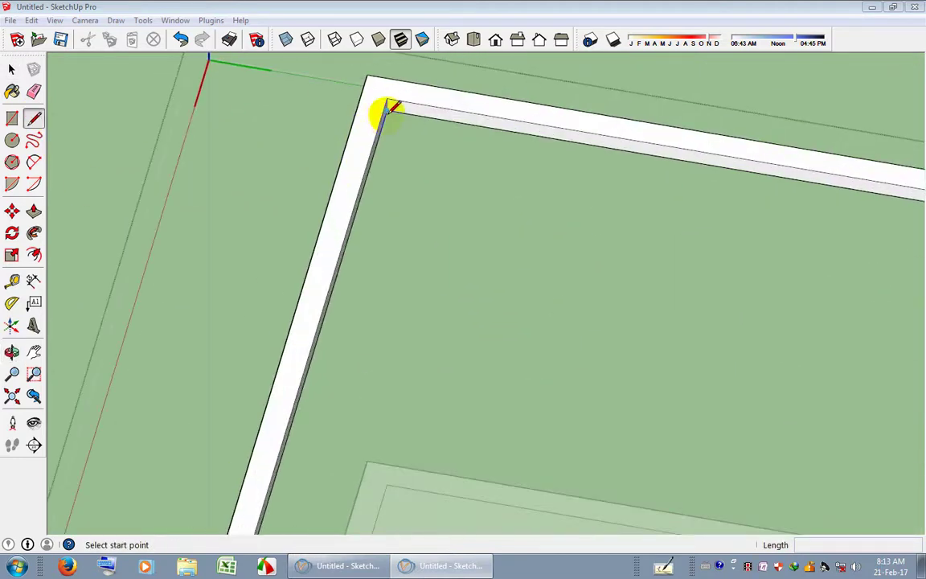
{"action": "left_click", "coordinate": [388, 108]}
{"action": "mouse_move", "coordinate": [574, 217]}
{"action": "middle_mouse_down"}
{"action": "mouse_move", "coordinate": [289, 368]}
{"action": "mouse_move", "coordinate": [289, 342]}
{"action": "middle_mouse_up"}
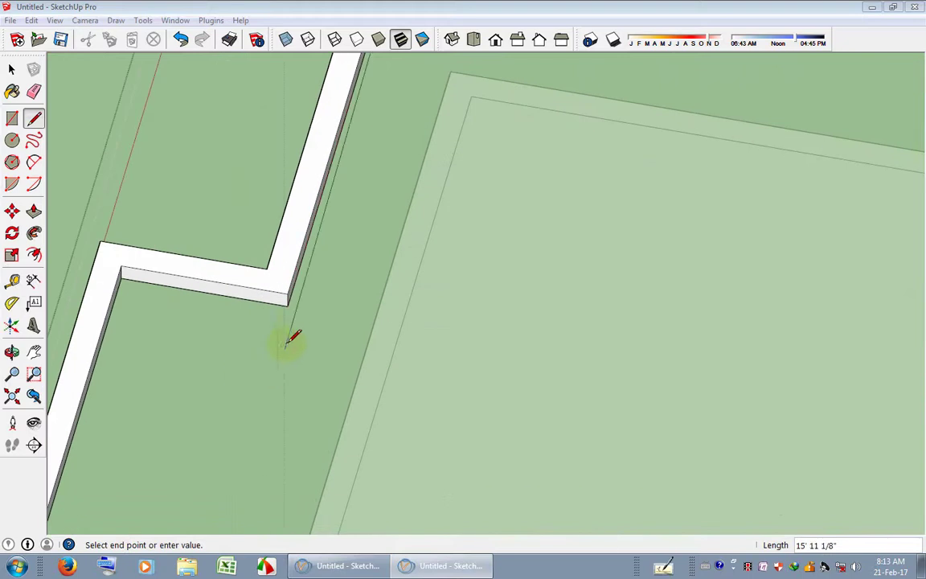
{"action": "left_click", "coordinate": [287, 300]}
Push/Pull the small notch face 13/16" and the large slab face to thicken the slab.
{"action": "left_click", "coordinate": [34, 211]}
{"action": "left_click", "coordinate": [413, 343]}
{"action": "left_click", "coordinate": [414, 294]}
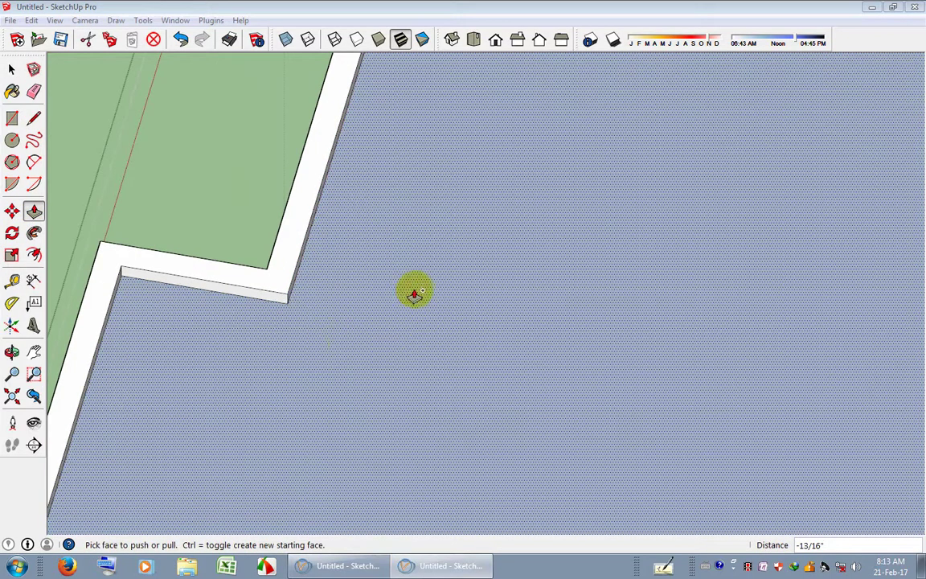
{"action": "left_click", "coordinate": [414, 377]}
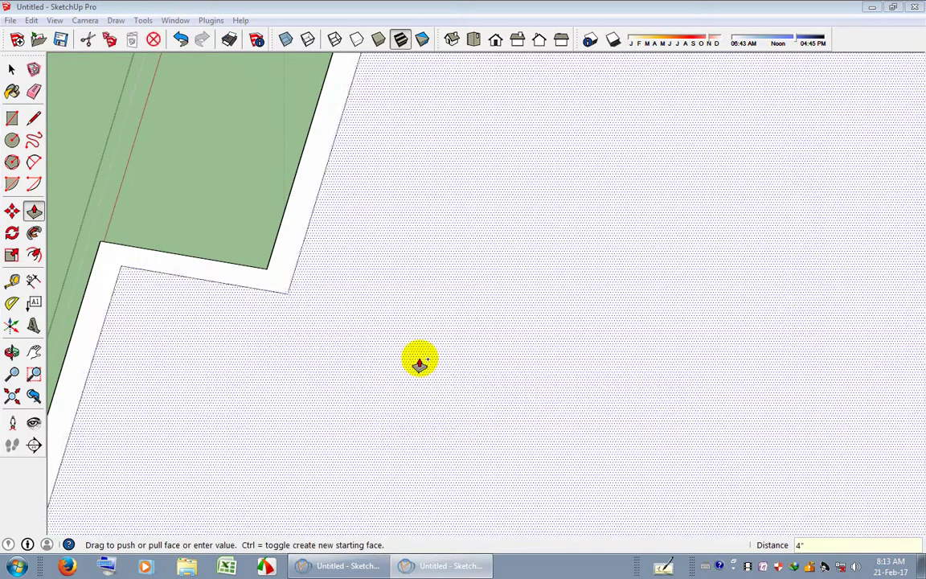
{"action": "left_click", "coordinate": [418, 359]}
{"action": "key", "text": "space"}
{"action": "mouse_move", "coordinate": [407, 293]}
{"action": "middle_mouse_down"}
{"action": "mouse_move", "coordinate": [405, 368]}
{"action": "mouse_move", "coordinate": [697, 293]}
{"action": "middle_mouse_up"}
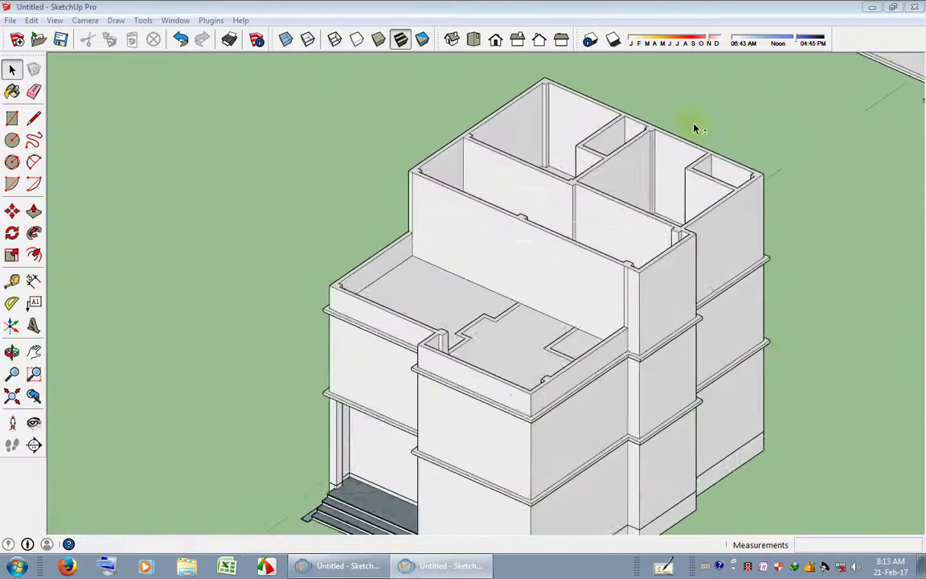
Delete the upper copied slab beside the building, leaving the lower one selected.
{"action": "scroll", "coordinate": [380, 340], "scroll_direction": "down", "scroll_amount": 1}
{"action": "scroll", "coordinate": [448, 337], "scroll_direction": "down", "scroll_amount": 2}
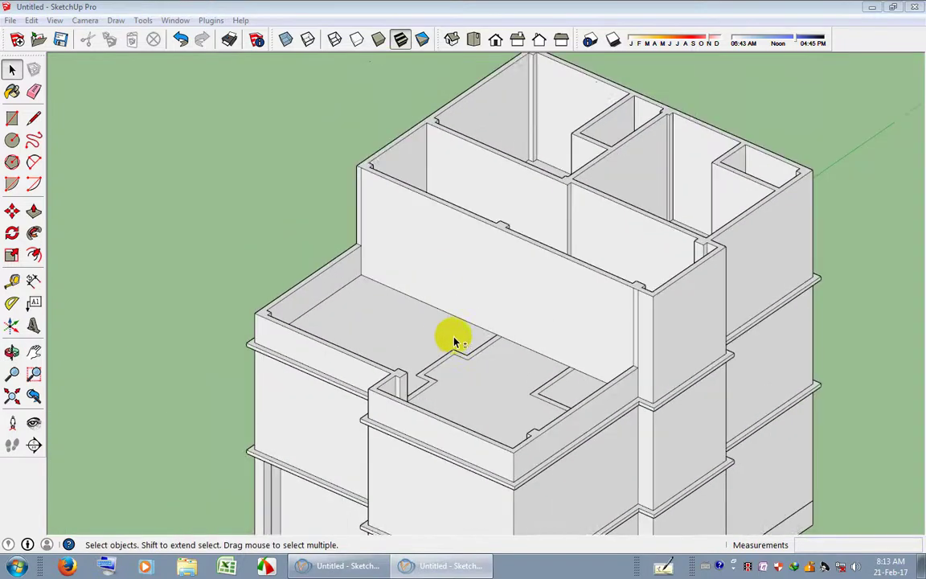
{"action": "scroll", "coordinate": [415, 271], "scroll_direction": "down", "scroll_amount": 2}
{"action": "scroll", "coordinate": [567, 299], "scroll_direction": "down", "scroll_amount": 2}
{"action": "mouse_move", "coordinate": [568, 299]}
{"action": "middle_mouse_down", "text": "shift"}
{"action": "mouse_move", "coordinate": [610, 269]}
{"action": "mouse_move", "coordinate": [470, 300]}
{"action": "mouse_move", "coordinate": [285, 374]}
{"action": "middle_mouse_up", "text": "shift"}
{"action": "left_click", "coordinate": [529, 209]}
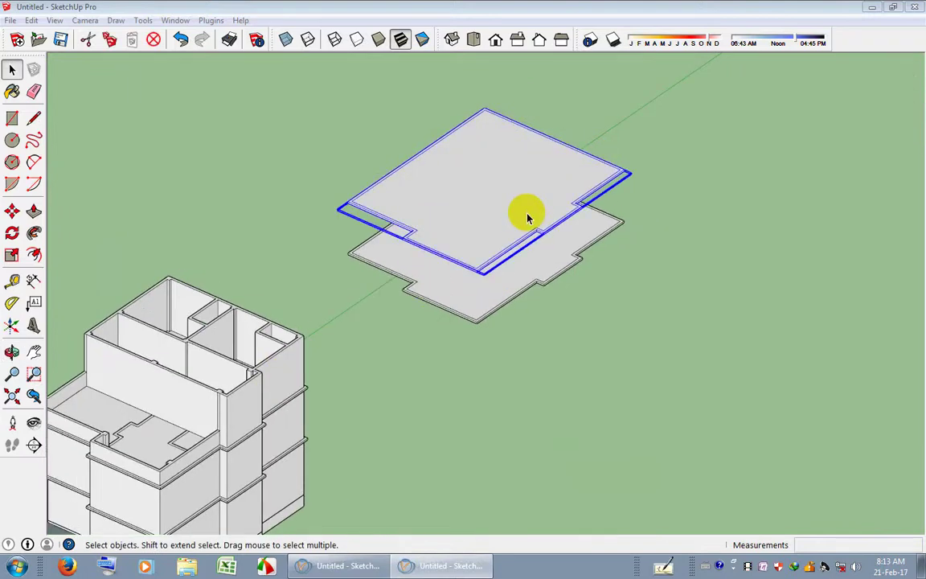
{"action": "key", "text": "Delete"}
{"action": "left_click", "coordinate": [496, 292]}
{"action": "scroll", "coordinate": [496, 292], "scroll_direction": "down", "scroll_amount": 2}
{"action": "middle_click_drag", "start_coordinate": [539, 313], "coordinate": [562, 340], "text": "shift"}
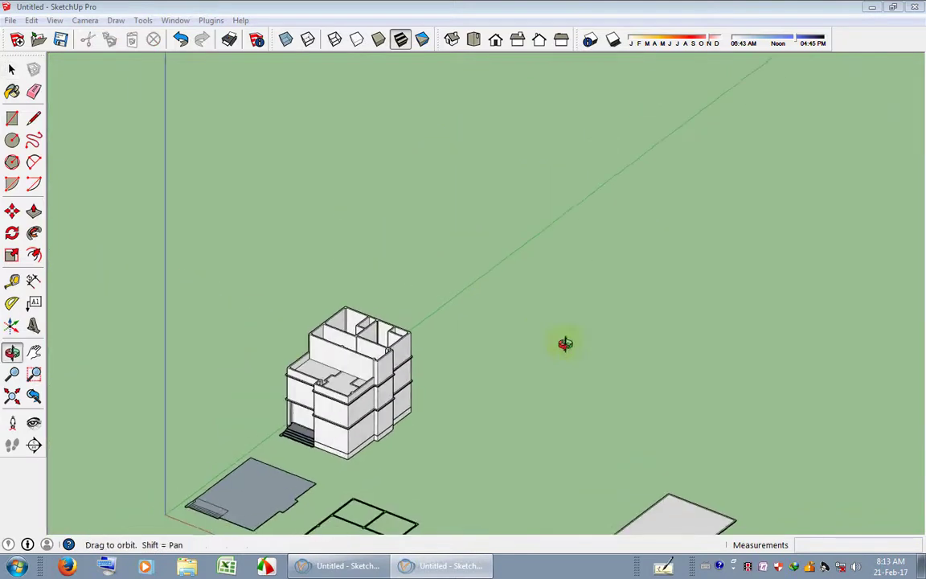
In Top view, delete the leftover white slab above the floor plans.
{"action": "left_click", "coordinate": [473, 40]}
{"action": "scroll", "coordinate": [356, 260], "scroll_direction": "down", "scroll_amount": 2}
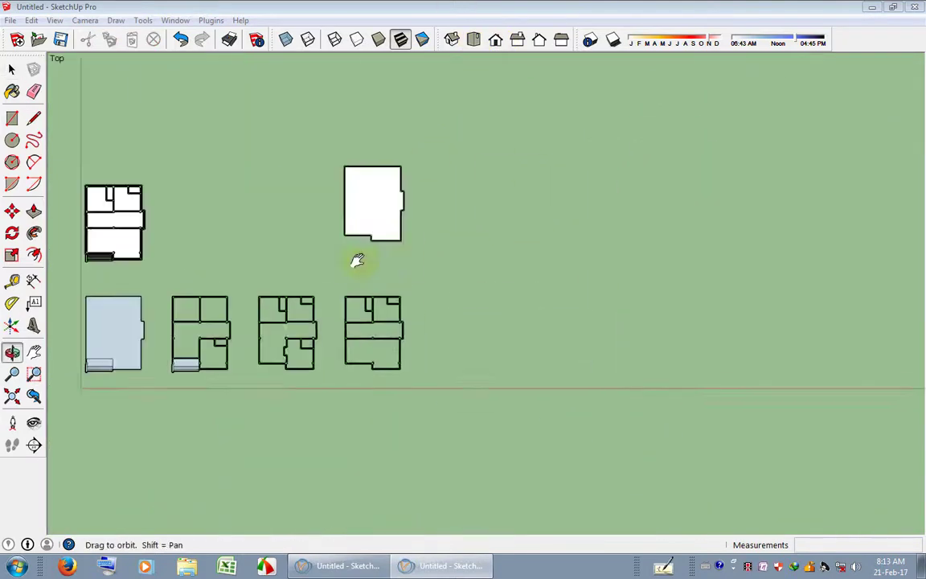
{"action": "scroll", "coordinate": [348, 324], "scroll_direction": "up", "scroll_amount": 5}
{"action": "scroll", "coordinate": [418, 298], "scroll_direction": "down", "scroll_amount": 1}
{"action": "middle_click_drag", "start_coordinate": [422, 221], "coordinate": [422, 320], "text": "shift"}
{"action": "left_click", "coordinate": [397, 164]}
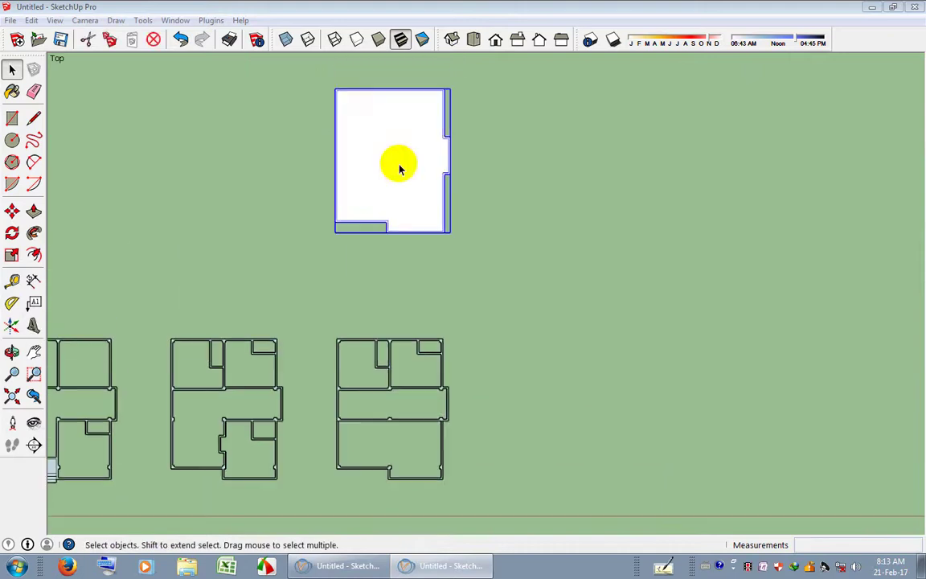
{"action": "key", "text": "Delete"}
Copy the rightmost floor plan upward above the row and delete the copy's lower section.
{"action": "left_click_drag", "start_coordinate": [328, 304], "coordinate": [507, 489]}
{"action": "key", "text": "m"}
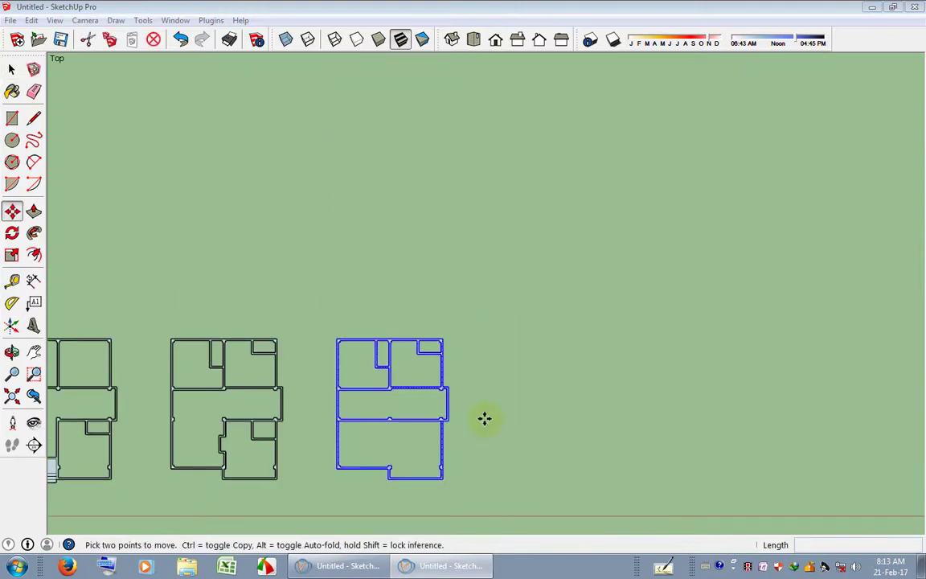
{"action": "left_click", "coordinate": [486, 412]}
{"action": "key", "text": "ctrl"}
{"action": "middle_click_drag", "start_coordinate": [488, 260], "coordinate": [451, 312], "text": "shift"}
{"action": "left_click", "coordinate": [450, 283]}
{"action": "key", "text": "space"}
{"action": "scroll", "coordinate": [463, 330], "scroll_direction": "up", "scroll_amount": 2}
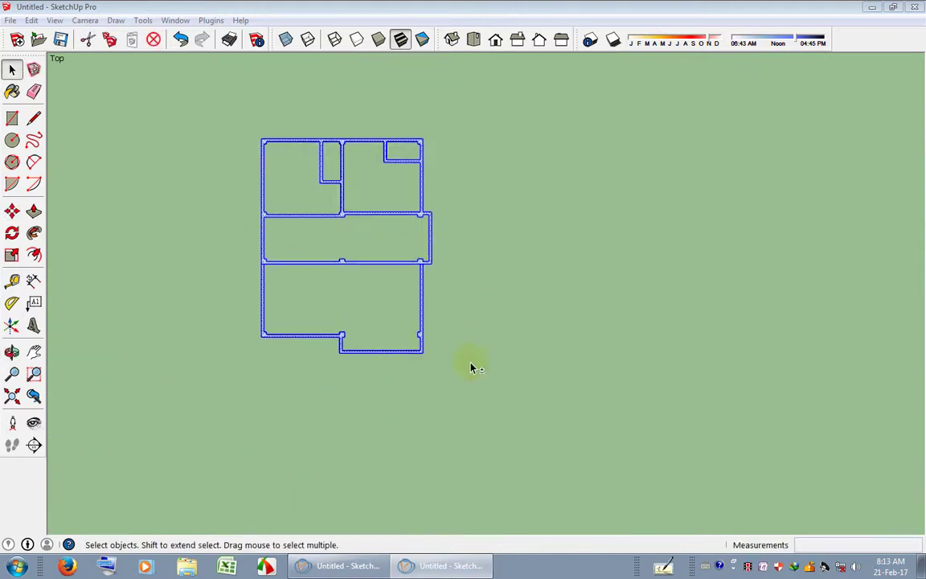
{"action": "key", "text": "Delete"}
{"action": "scroll", "coordinate": [361, 257], "scroll_direction": "up", "scroll_amount": 2}
Delete the copied plan's wall face, leaving only its edges.
{"action": "scroll", "coordinate": [446, 270], "scroll_direction": "up", "scroll_amount": 1}
{"action": "middle_click_drag", "start_coordinate": [446, 271], "coordinate": [547, 373], "text": "shift"}
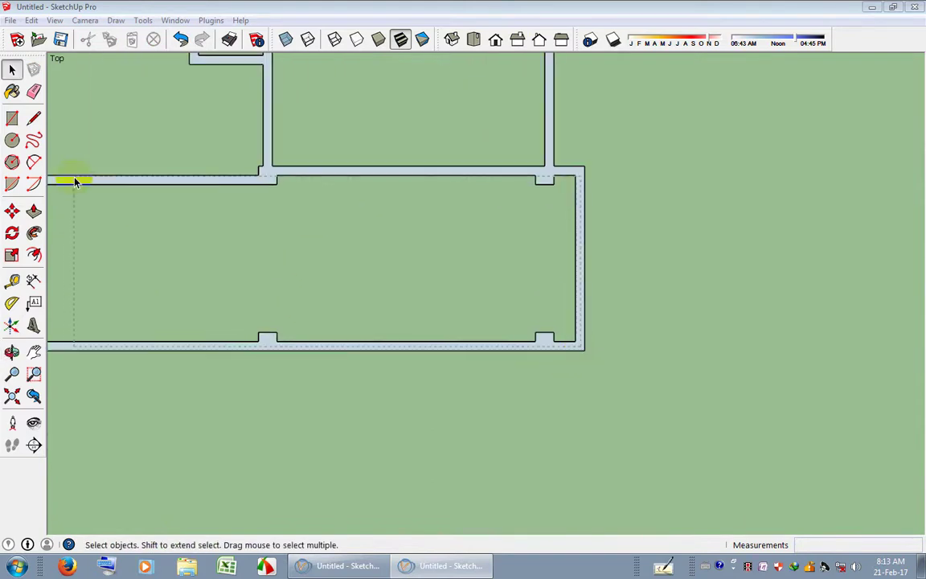
{"action": "left_click", "coordinate": [75, 182]}
{"action": "key", "text": "Delete"}
Window-select the interior walls of the copied plan and delete them.
{"action": "scroll", "coordinate": [332, 296], "scroll_direction": "down", "scroll_amount": 2}
{"action": "scroll", "coordinate": [494, 436], "scroll_direction": "down", "scroll_amount": 1}
{"action": "scroll", "coordinate": [545, 370], "scroll_direction": "up", "scroll_amount": 3}
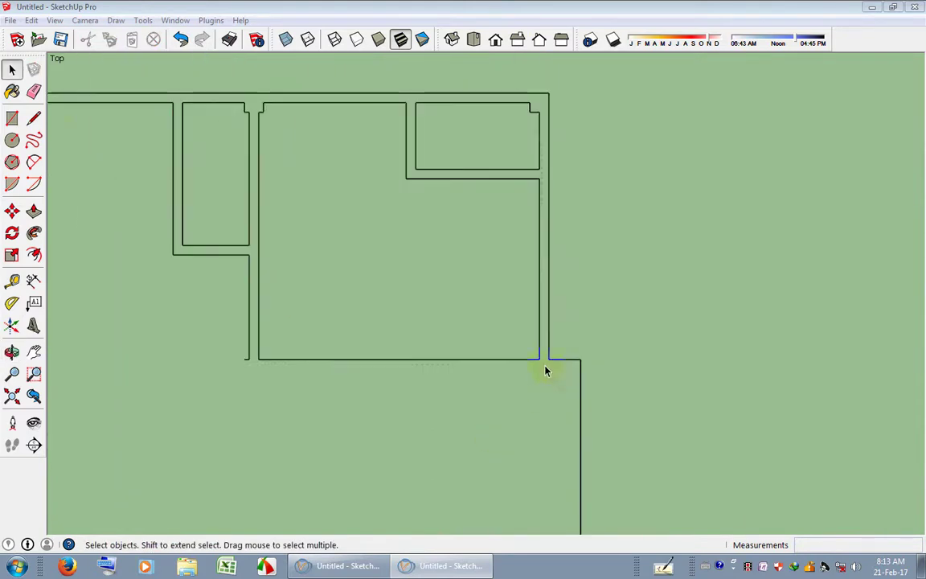
{"action": "left_click_drag", "start_coordinate": [73, 105], "coordinate": [73, 105]}
{"action": "key", "text": "Delete"}
{"action": "scroll", "coordinate": [279, 253], "scroll_direction": "down", "scroll_amount": 2}
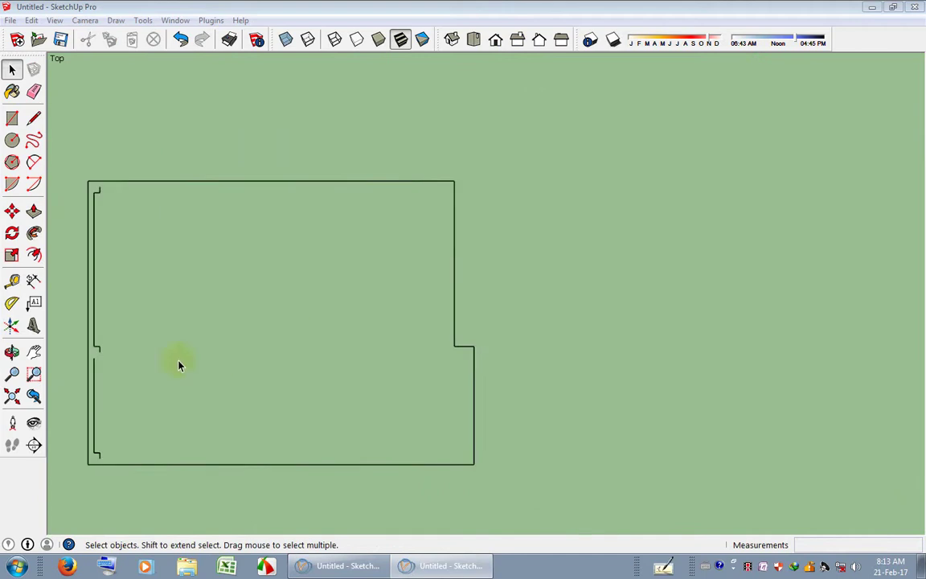
{"action": "scroll", "coordinate": [241, 394], "scroll_direction": "up", "scroll_amount": 1}
{"action": "scroll", "coordinate": [290, 428], "scroll_direction": "up", "scroll_amount": 1}
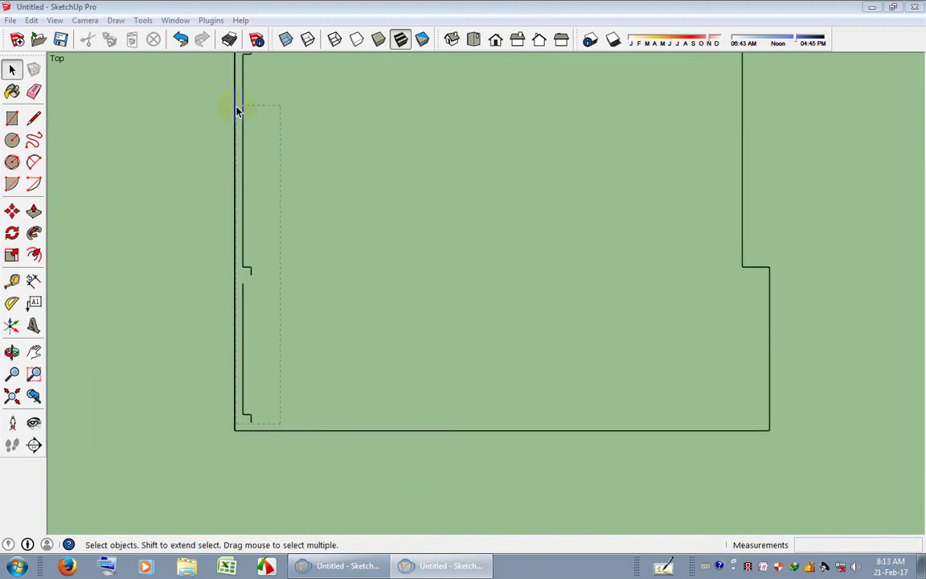
Draw a line across the open top so the perimeter closes into one floor face.
{"action": "middle_click_drag", "start_coordinate": [297, 151], "coordinate": [291, 381], "text": "shift"}
{"action": "scroll", "coordinate": [262, 353], "scroll_direction": "up", "scroll_amount": 1}
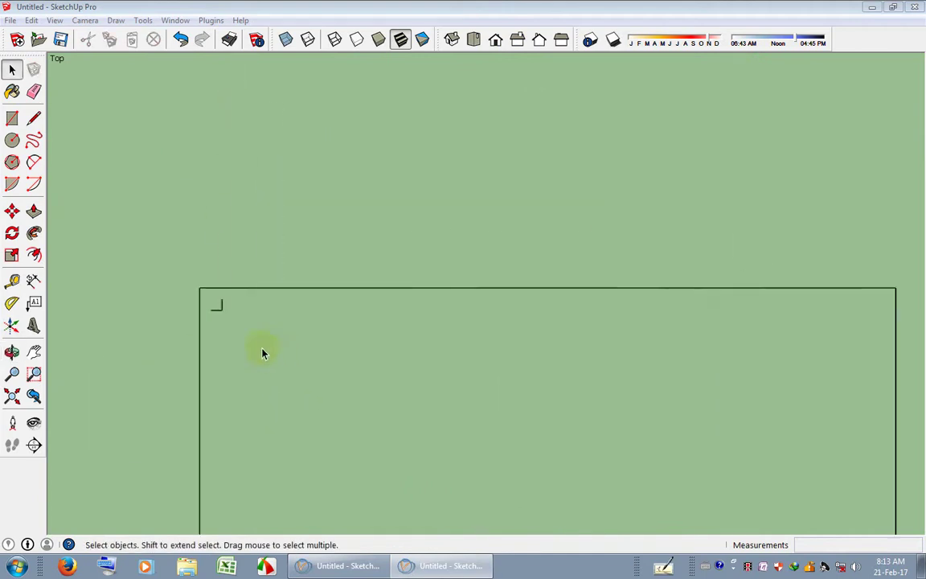
{"action": "scroll", "coordinate": [221, 306], "scroll_direction": "down", "scroll_amount": 2}
{"action": "scroll", "coordinate": [323, 329], "scroll_direction": "down", "scroll_amount": 1}
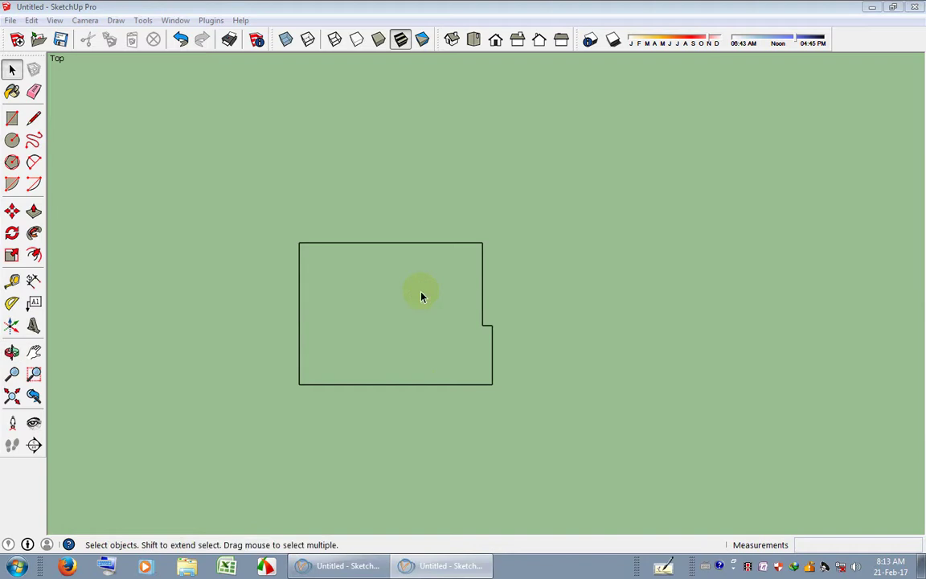
{"action": "key", "text": "l"}
{"action": "left_click", "coordinate": [299, 243]}
{"action": "left_click", "coordinate": [482, 242]}
{"action": "key", "text": "space"}
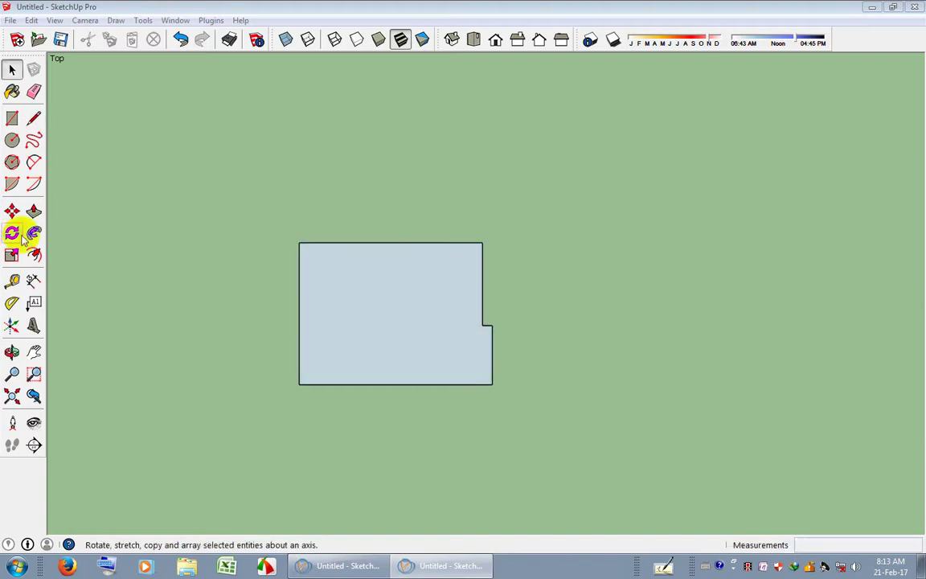
Offset a narrow border along the floor face's edge and orbit to check it.
{"action": "left_click", "coordinate": [32, 256]}
{"action": "left_click", "coordinate": [362, 257]}
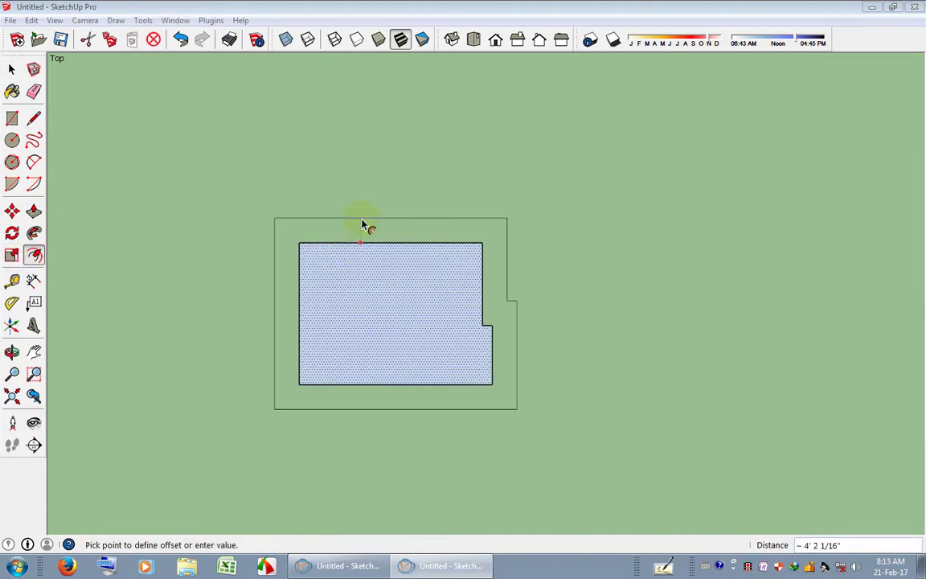
{"action": "type", "text": "6"}
{"action": "key", "text": "Escape"}
{"action": "key", "text": "space"}
{"action": "key", "text": "o"}
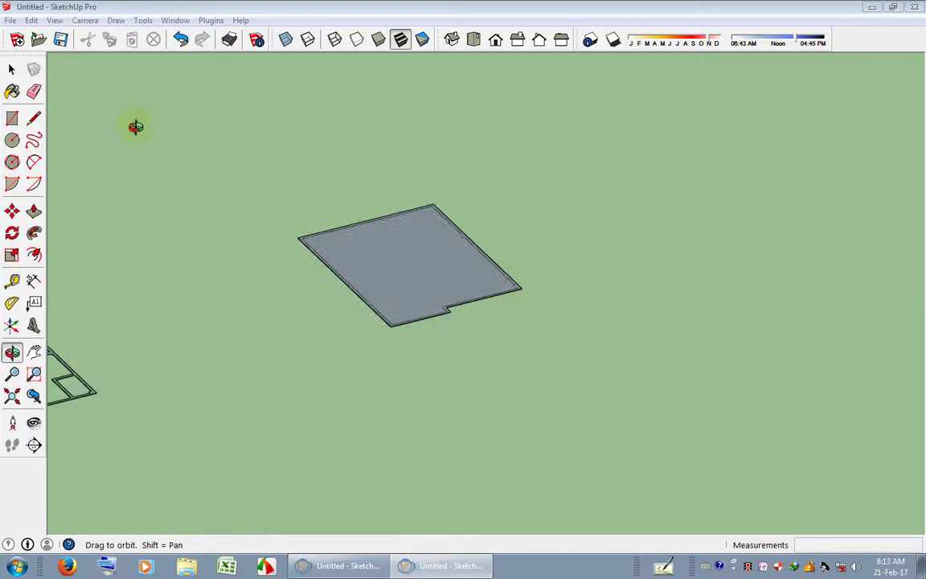
{"action": "mouse_move", "coordinate": [134, 124]}
{"action": "left_mouse_down"}
{"action": "mouse_move", "coordinate": [363, 333]}
{"action": "mouse_move", "coordinate": [434, 414]}
{"action": "mouse_move", "coordinate": [372, 372]}
{"action": "left_mouse_up"}
{"action": "key", "text": "space"}
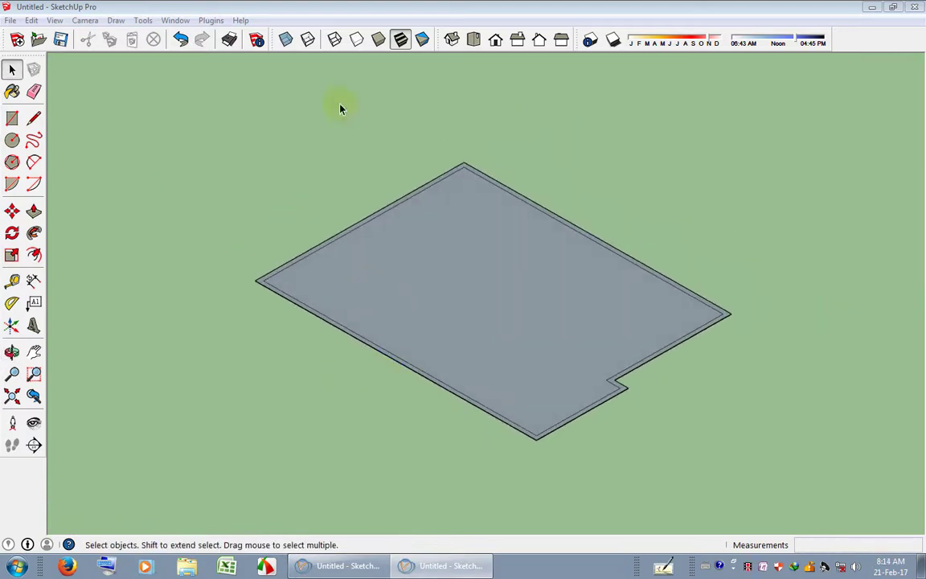
From the Top view, draw a 1' strip below the floor's front edge and close it at the corner.
{"action": "left_click", "coordinate": [495, 41]}
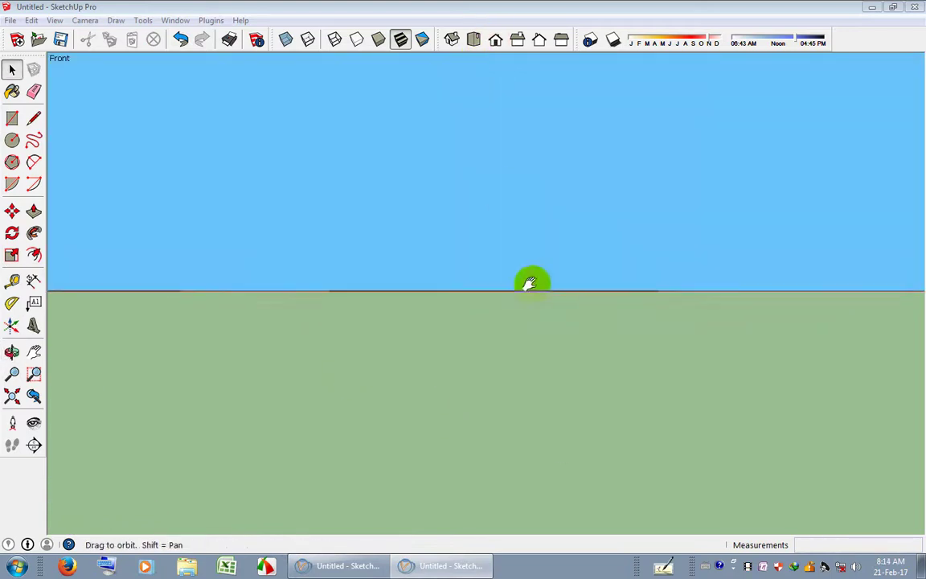
{"action": "left_click", "coordinate": [473, 42]}
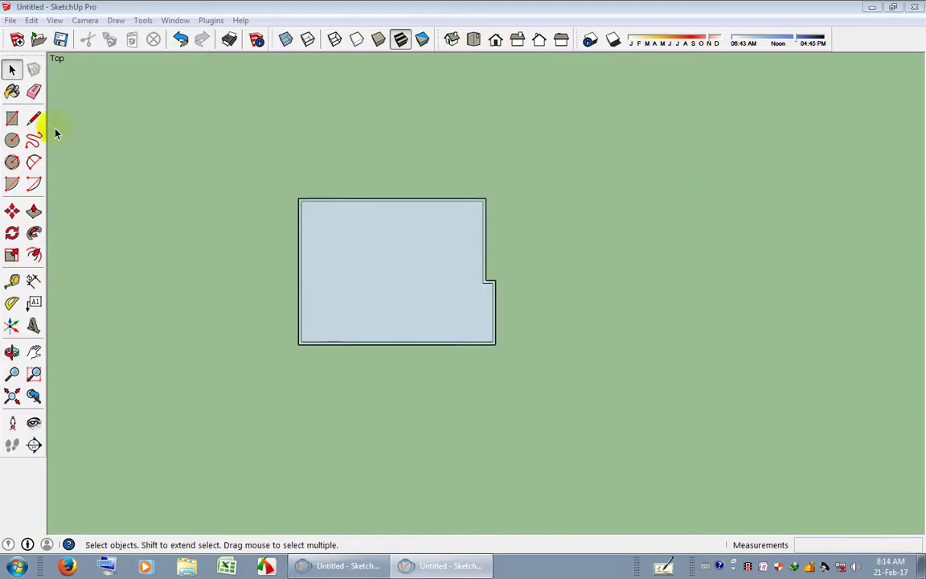
{"action": "left_click", "coordinate": [40, 117]}
{"action": "scroll", "coordinate": [480, 281], "scroll_direction": "up", "scroll_amount": 3}
{"action": "scroll", "coordinate": [441, 238], "scroll_direction": "up", "scroll_amount": 2}
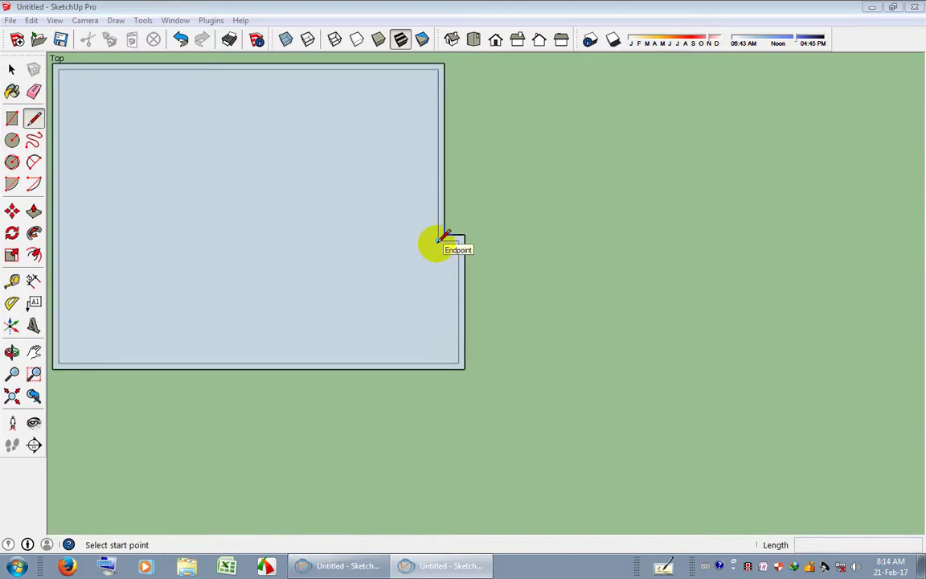
{"action": "scroll", "coordinate": [451, 381], "scroll_direction": "up", "scroll_amount": 2}
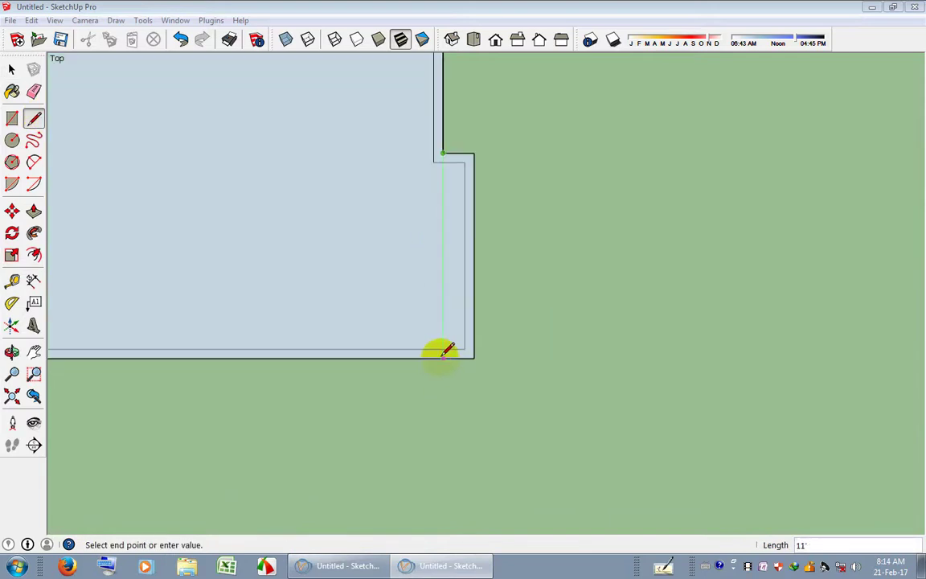
{"action": "mouse_move", "coordinate": [485, 309]}
{"action": "middle_mouse_down", "text": "shift"}
{"action": "mouse_move", "coordinate": [557, 130]}
{"action": "mouse_move", "coordinate": [573, 182]}
{"action": "middle_mouse_up", "text": "shift"}
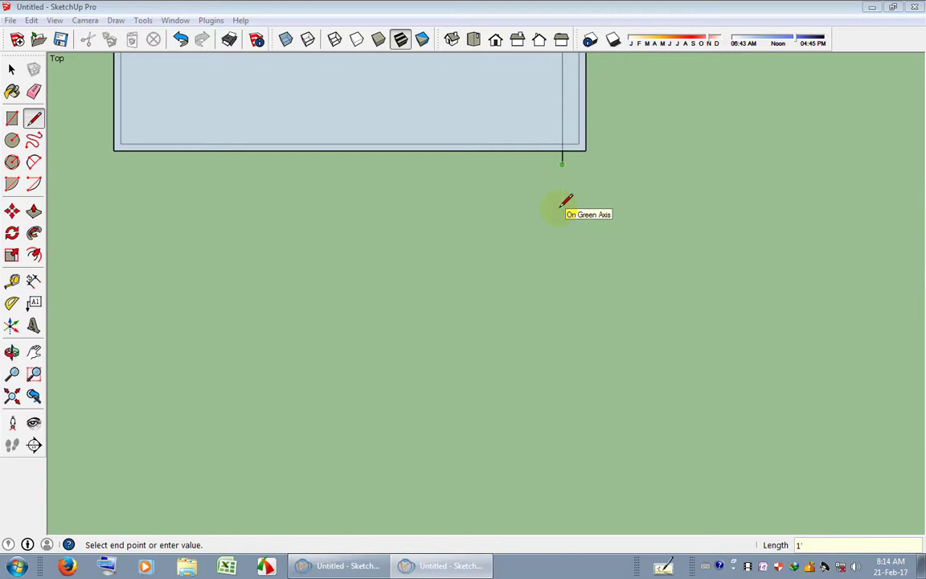
{"action": "middle_click_drag", "start_coordinate": [380, 174], "coordinate": [374, 257], "text": "shift"}
{"action": "left_click", "coordinate": [352, 254]}
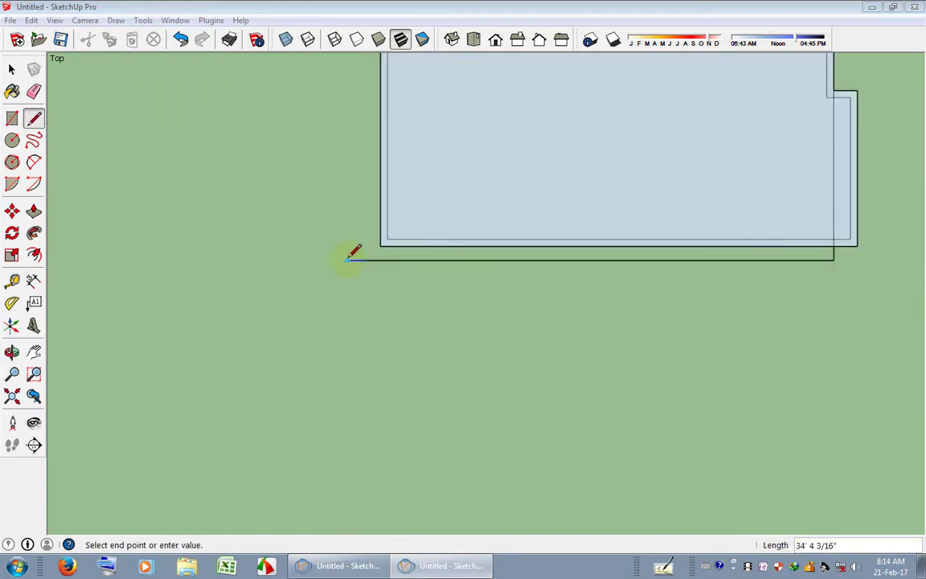
{"action": "scroll", "coordinate": [370, 245], "scroll_direction": "up", "scroll_amount": 2}
{"action": "key", "text": "Escape"}
{"action": "type", "text": "1'"}
{"action": "left_click", "coordinate": [383, 262]}
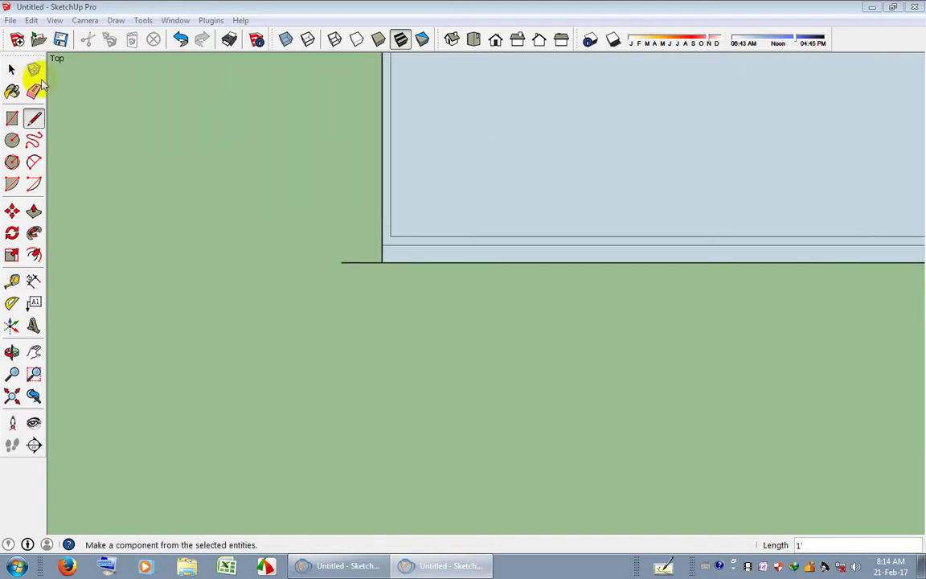
Erase the stray edges at the front strip's ends and notched corner, then view it in 3D.
{"action": "left_click", "coordinate": [34, 91]}
{"action": "scroll", "coordinate": [347, 264], "scroll_direction": "up", "scroll_amount": 1}
{"action": "middle_click_drag", "start_coordinate": [426, 237], "coordinate": [300, 270], "text": "shift"}
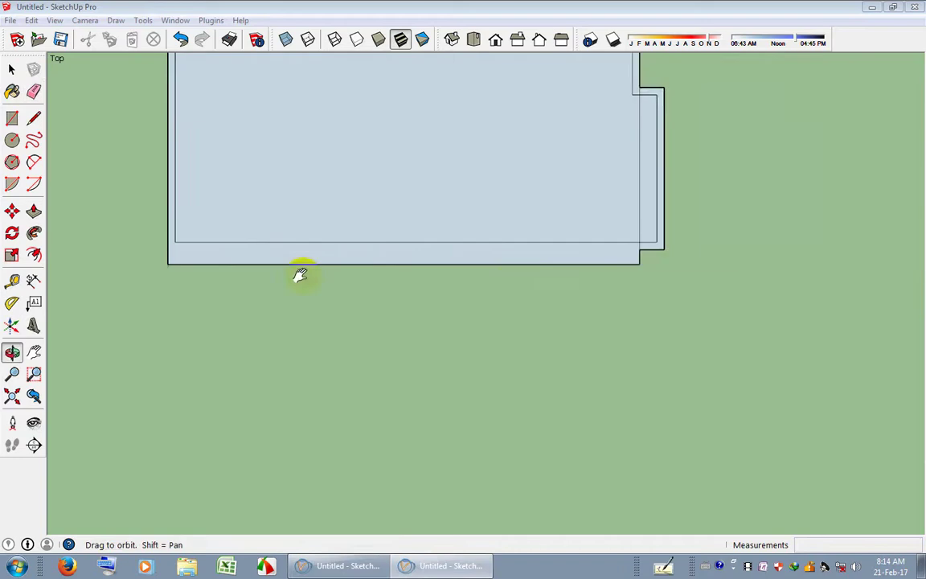
{"action": "scroll", "coordinate": [431, 217], "scroll_direction": "down", "scroll_amount": 1}
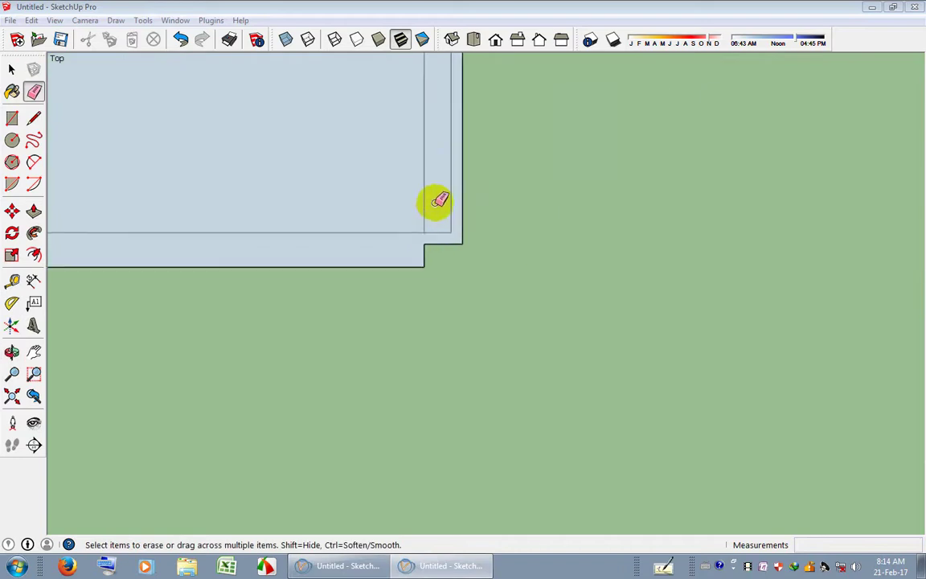
{"action": "middle_click_drag", "start_coordinate": [434, 200], "coordinate": [414, 199], "text": "shift"}
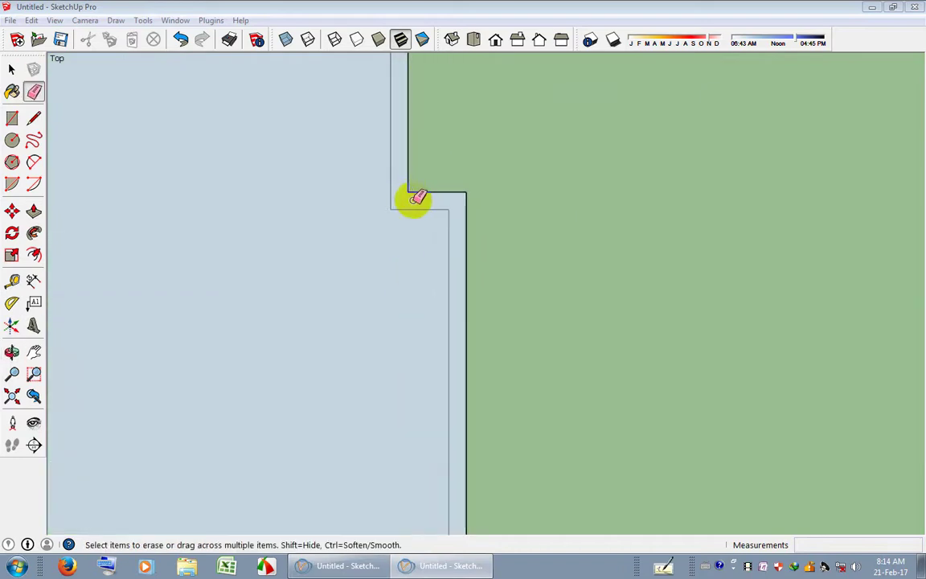
{"action": "key", "text": "space"}
{"action": "scroll", "coordinate": [450, 233], "scroll_direction": "down", "scroll_amount": 2}
{"action": "mouse_move", "coordinate": [498, 271]}
{"action": "middle_mouse_down"}
{"action": "mouse_move", "coordinate": [254, 160]}
{"action": "mouse_move", "coordinate": [445, 398]}
{"action": "mouse_move", "coordinate": [411, 344]}
{"action": "middle_mouse_up"}
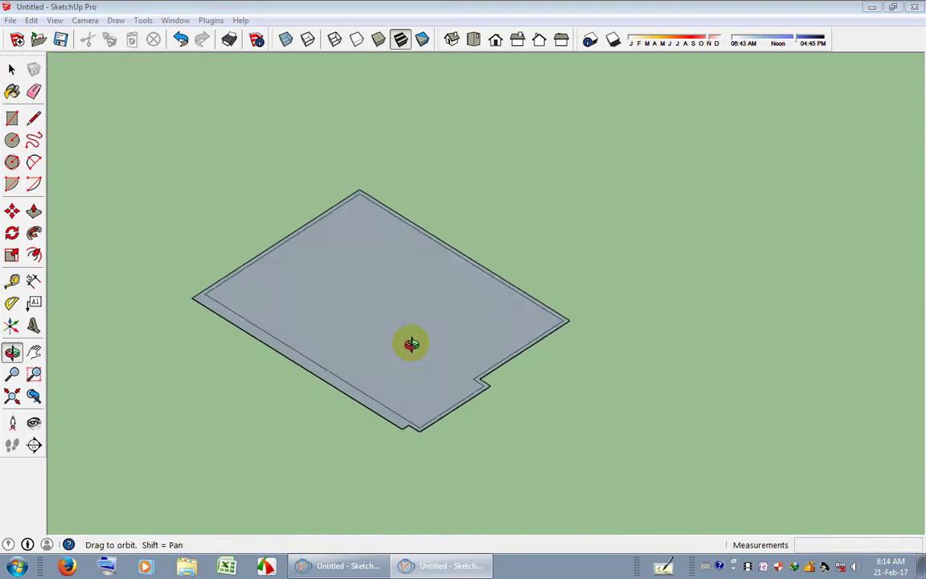
Push/Pull the widened floor face up 4" into a slab.
{"action": "scroll", "coordinate": [351, 372], "scroll_direction": "up", "scroll_amount": 3}
{"action": "middle_click_drag", "start_coordinate": [352, 373], "coordinate": [363, 310]}
{"action": "mouse_move", "coordinate": [289, 306]}
{"action": "middle_mouse_down", "text": "shift"}
{"action": "mouse_move", "coordinate": [475, 254]}
{"action": "mouse_move", "coordinate": [464, 284]}
{"action": "middle_mouse_up", "text": "shift"}
{"action": "scroll", "coordinate": [593, 345], "scroll_direction": "up", "scroll_amount": 2}
{"action": "scroll", "coordinate": [492, 273], "scroll_direction": "down", "scroll_amount": 2}
{"action": "scroll", "coordinate": [520, 268], "scroll_direction": "down", "scroll_amount": 1}
{"action": "left_click", "coordinate": [35, 211]}
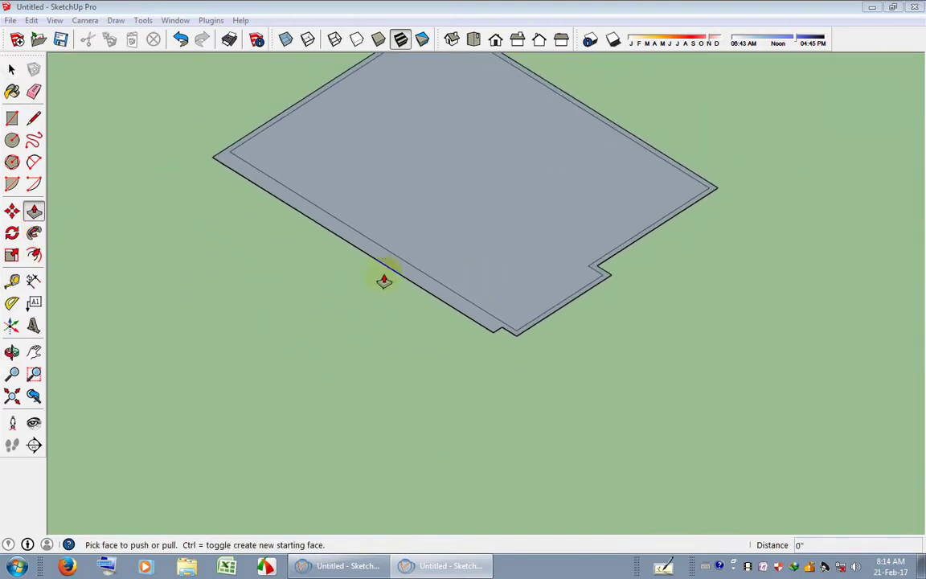
{"action": "left_click_drag", "start_coordinate": [382, 271], "coordinate": [390, 264]}
{"action": "type", "text": "4"}
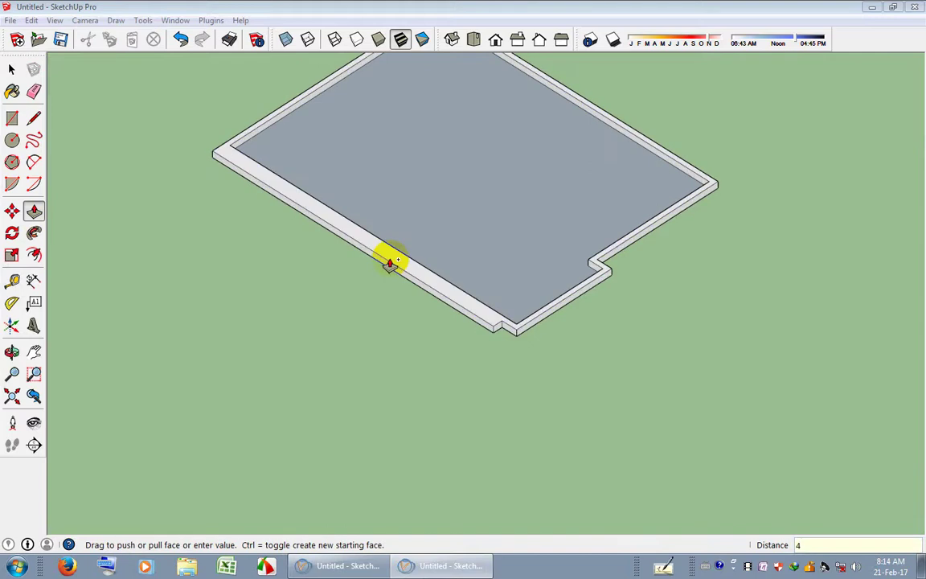
{"action": "key", "text": "Return"}
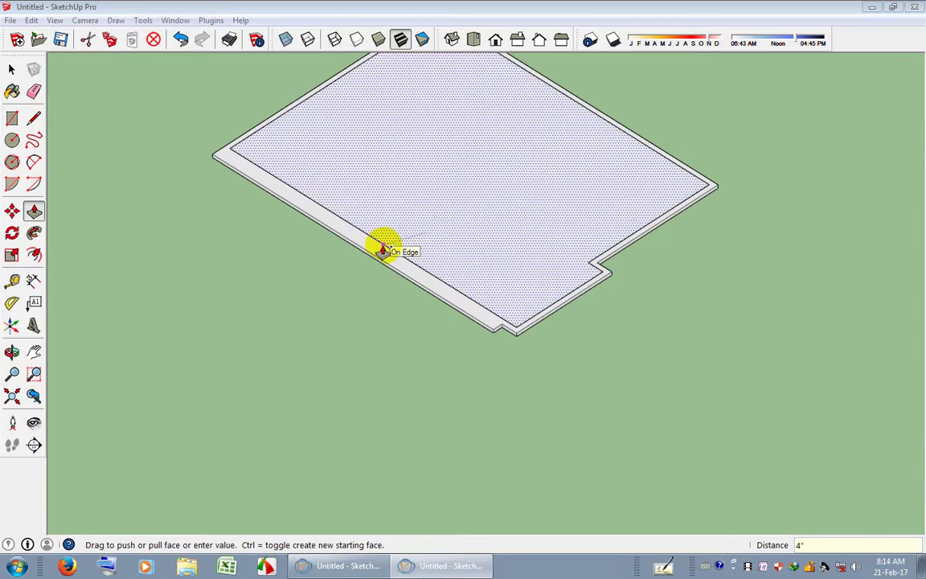
{"action": "key", "text": "space"}
{"action": "scroll", "coordinate": [413, 288], "scroll_direction": "down", "scroll_amount": 3}
Zoom in on the slab's right corner and draw a short edge there.
{"action": "scroll", "coordinate": [574, 314], "scroll_direction": "down", "scroll_amount": 2}
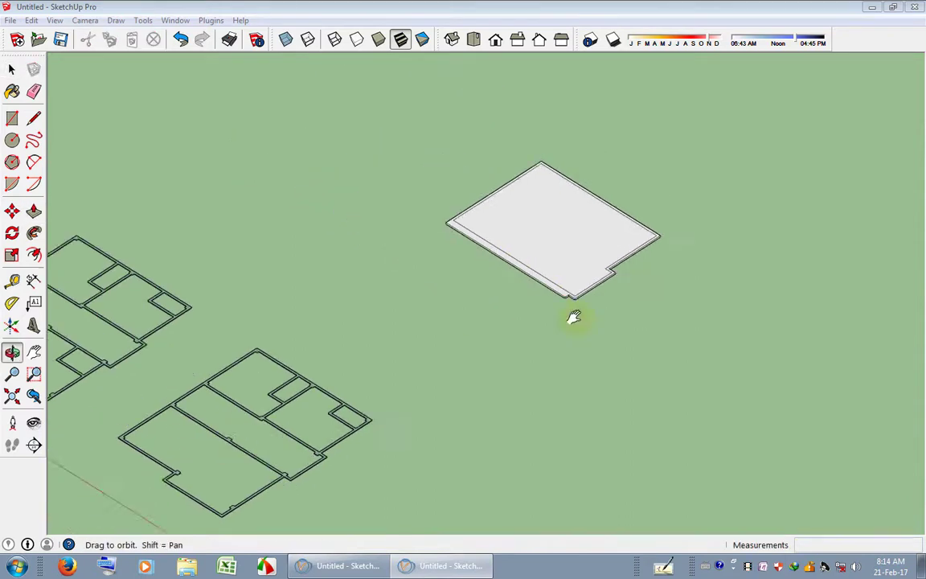
{"action": "middle_click_drag", "start_coordinate": [574, 314], "coordinate": [589, 332], "text": "shift"}
{"action": "scroll", "coordinate": [486, 351], "scroll_direction": "down", "scroll_amount": 2}
{"action": "scroll", "coordinate": [296, 306], "scroll_direction": "up", "scroll_amount": 3}
{"action": "scroll", "coordinate": [296, 306], "scroll_direction": "up", "scroll_amount": 1}
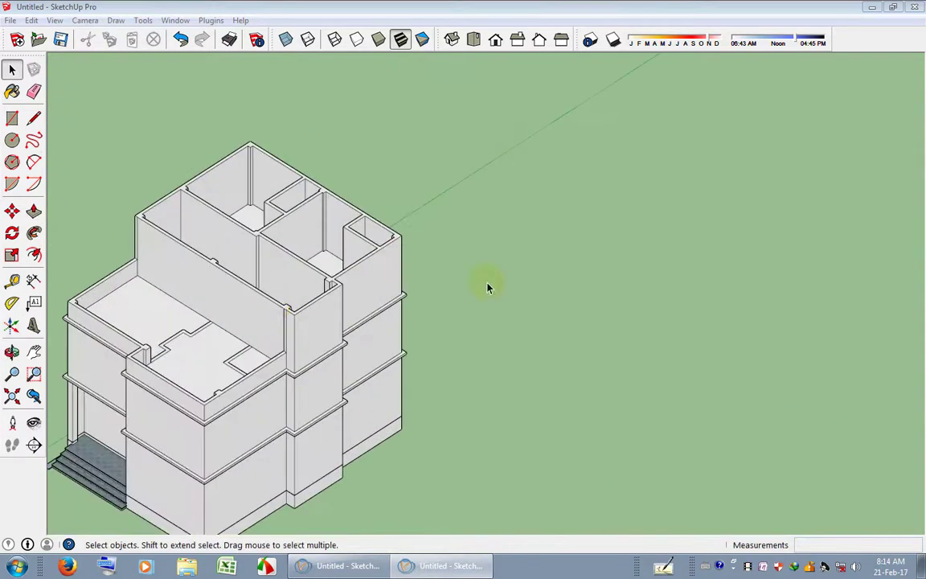
{"action": "scroll", "coordinate": [490, 285], "scroll_direction": "up", "scroll_amount": 2}
{"action": "scroll", "coordinate": [458, 308], "scroll_direction": "down", "scroll_amount": 3}
{"action": "scroll", "coordinate": [413, 232], "scroll_direction": "up", "scroll_amount": 1}
{"action": "left_click", "coordinate": [33, 91]}
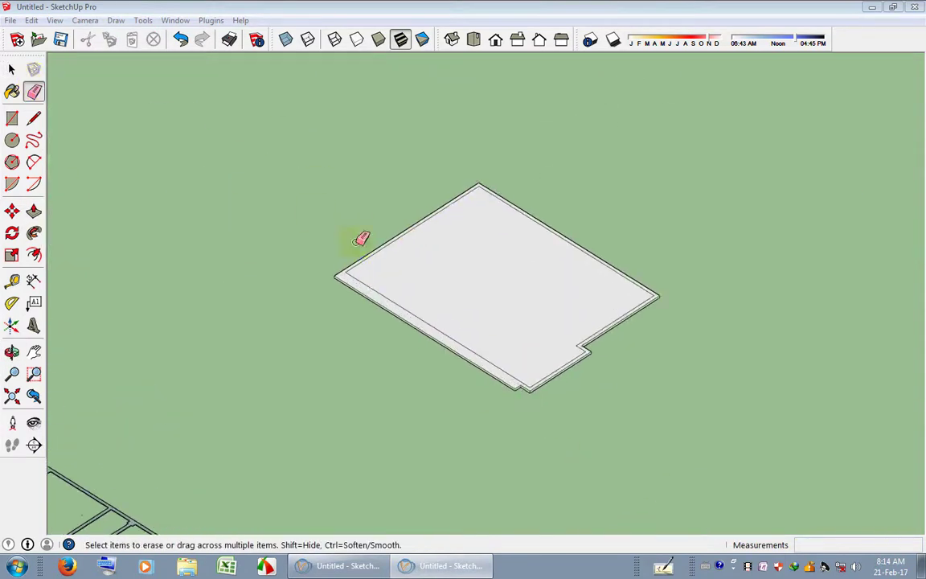
{"action": "scroll", "coordinate": [345, 298], "scroll_direction": "up", "scroll_amount": 3}
{"action": "middle_click_drag", "start_coordinate": [353, 277], "coordinate": [458, 239], "text": "shift"}
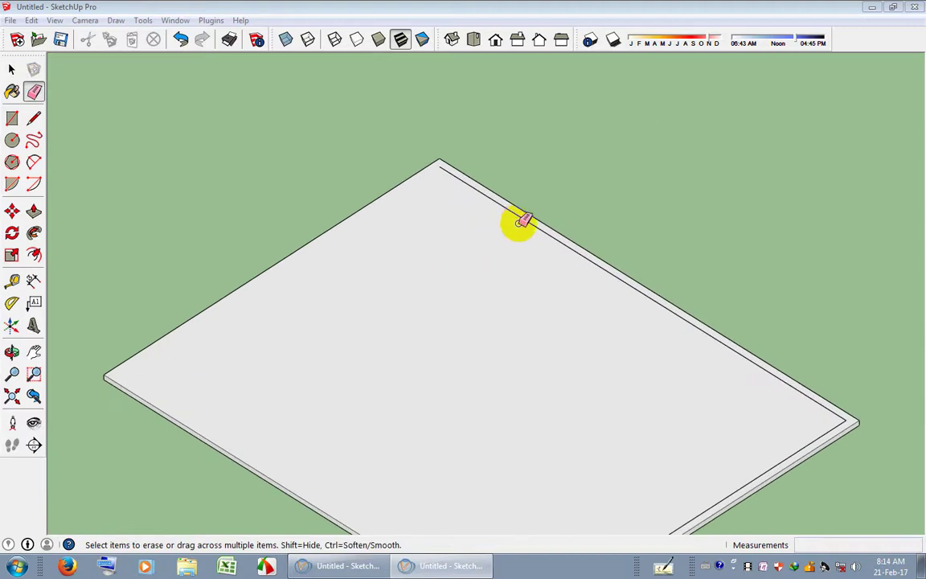
{"action": "middle_click_drag", "start_coordinate": [517, 221], "coordinate": [574, 275], "text": "shift"}
{"action": "scroll", "coordinate": [575, 275], "scroll_direction": "up", "scroll_amount": 3}
{"action": "scroll", "coordinate": [604, 306], "scroll_direction": "up", "scroll_amount": 1}
{"action": "key", "text": "l"}
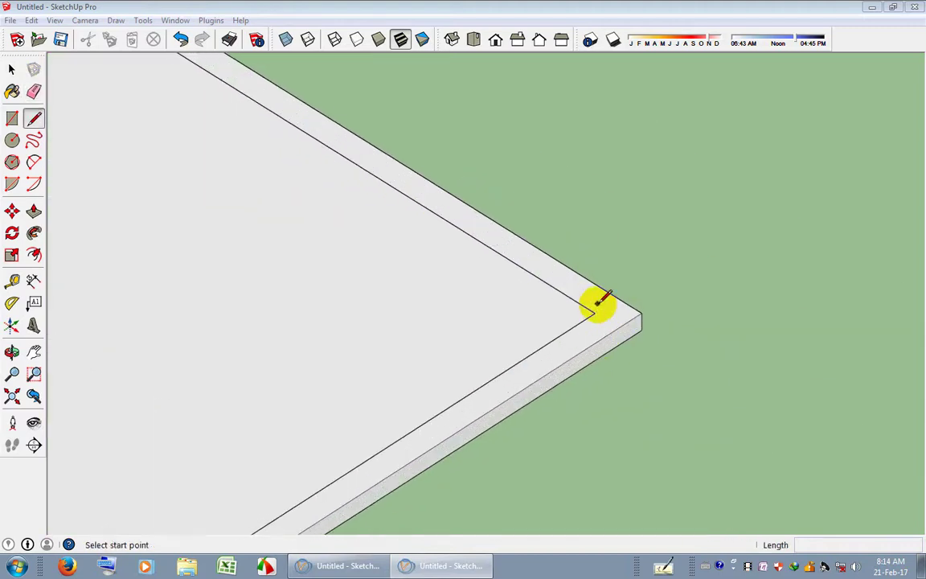
{"action": "left_click", "coordinate": [617, 299]}
Erase the inner border edge along the slab's top so the surface is continuous.
{"action": "key", "text": "space"}
{"action": "left_click", "coordinate": [33, 92]}
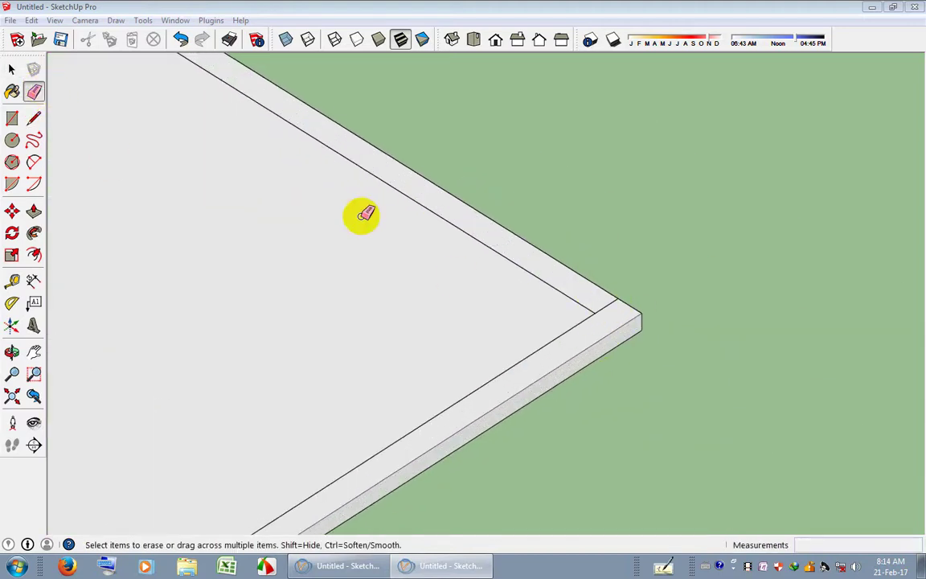
{"action": "left_click", "coordinate": [532, 268]}
{"action": "middle_click_drag", "start_coordinate": [550, 341], "coordinate": [304, 400]}
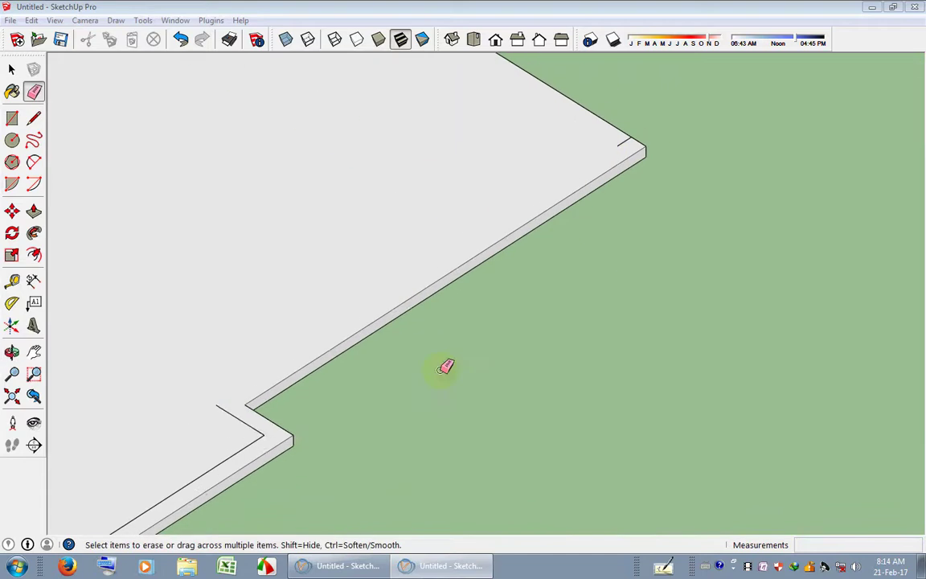
{"action": "scroll", "coordinate": [508, 283], "scroll_direction": "down", "scroll_amount": 2}
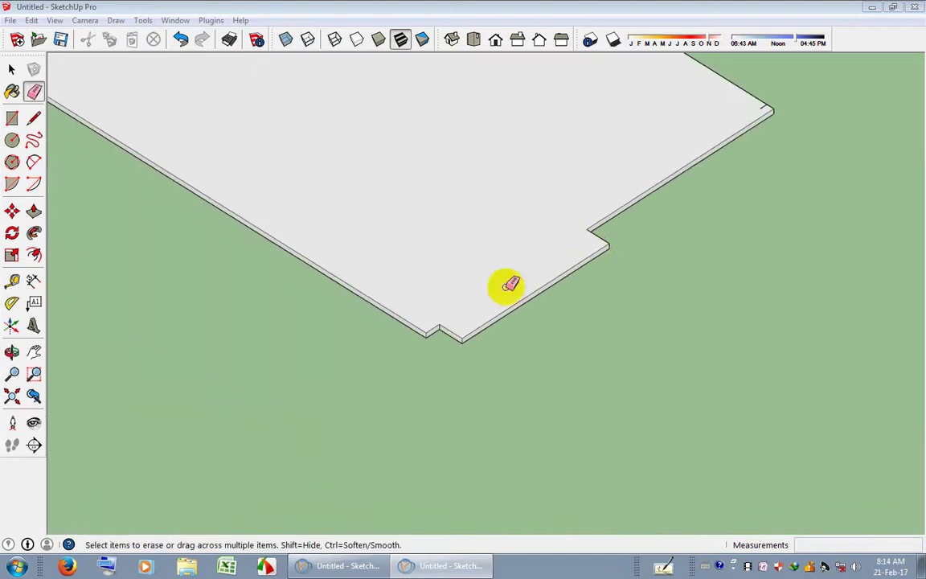
Select the entire slab with a selection window.
{"action": "key", "text": "space"}
{"action": "scroll", "coordinate": [487, 345], "scroll_direction": "down", "scroll_amount": 3}
{"action": "middle_click_drag", "start_coordinate": [484, 351], "coordinate": [475, 378]}
{"action": "left_click_drag", "start_coordinate": [138, 84], "coordinate": [717, 419]}
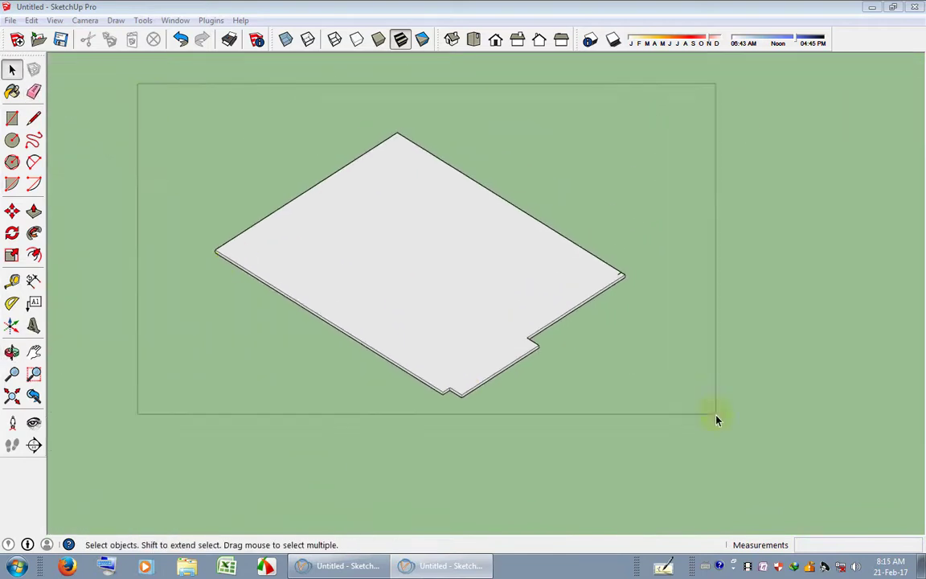
Make the selected slab a component.
{"action": "left_click", "coordinate": [33, 70]}
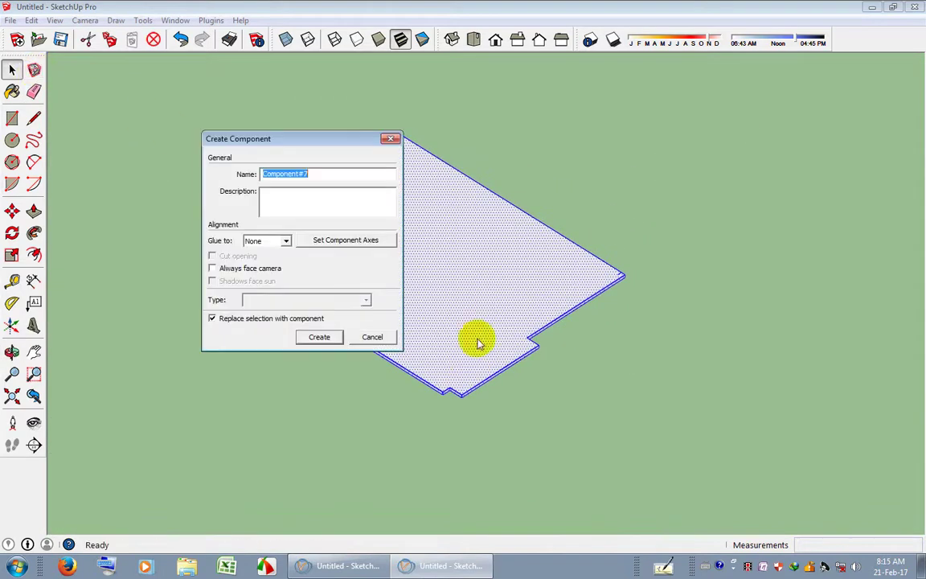
{"action": "left_click", "coordinate": [313, 339]}
{"action": "scroll", "coordinate": [601, 277], "scroll_direction": "up", "scroll_amount": 5}
{"action": "scroll", "coordinate": [626, 272], "scroll_direction": "up", "scroll_amount": 2}
Move a copy of the slab from its corner onto the building's top corner as the roof slab.
{"action": "key", "text": "m"}
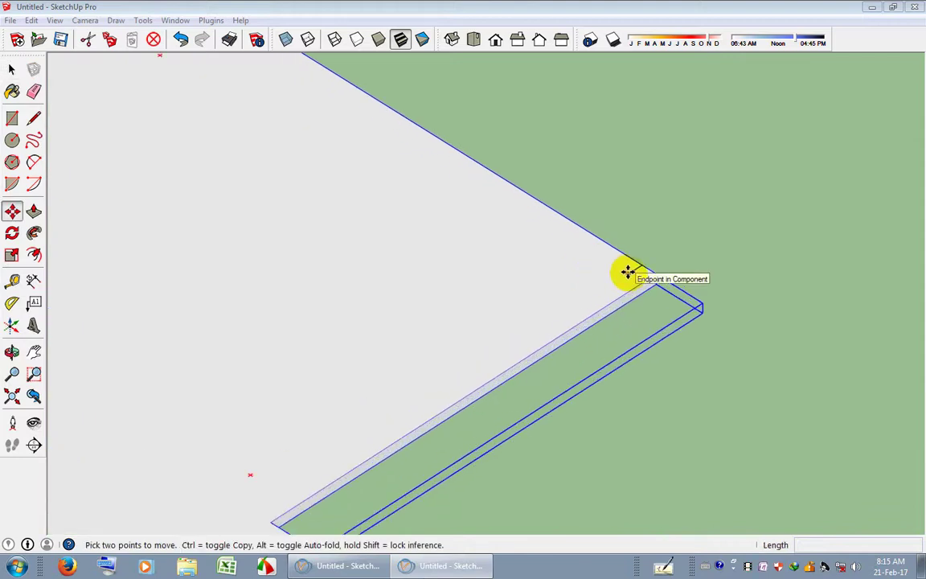
{"action": "left_click", "coordinate": [628, 272]}
{"action": "key", "text": "ctrl"}
{"action": "scroll", "coordinate": [330, 263], "scroll_direction": "down", "scroll_amount": 3}
{"action": "scroll", "coordinate": [390, 268], "scroll_direction": "down", "scroll_amount": 2}
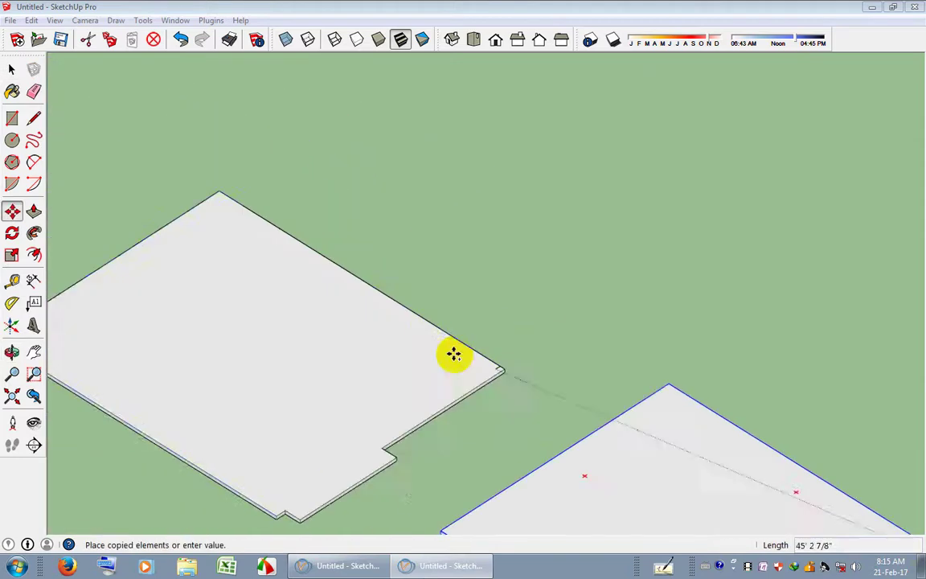
{"action": "left_click", "coordinate": [453, 353]}
{"action": "middle_click_drag", "start_coordinate": [452, 354], "coordinate": [921, 573]}
{"action": "scroll", "coordinate": [434, 446], "scroll_direction": "down", "scroll_amount": 3}
{"action": "scroll", "coordinate": [316, 155], "scroll_direction": "up", "scroll_amount": 3}
{"action": "scroll", "coordinate": [310, 169], "scroll_direction": "up", "scroll_amount": 2}
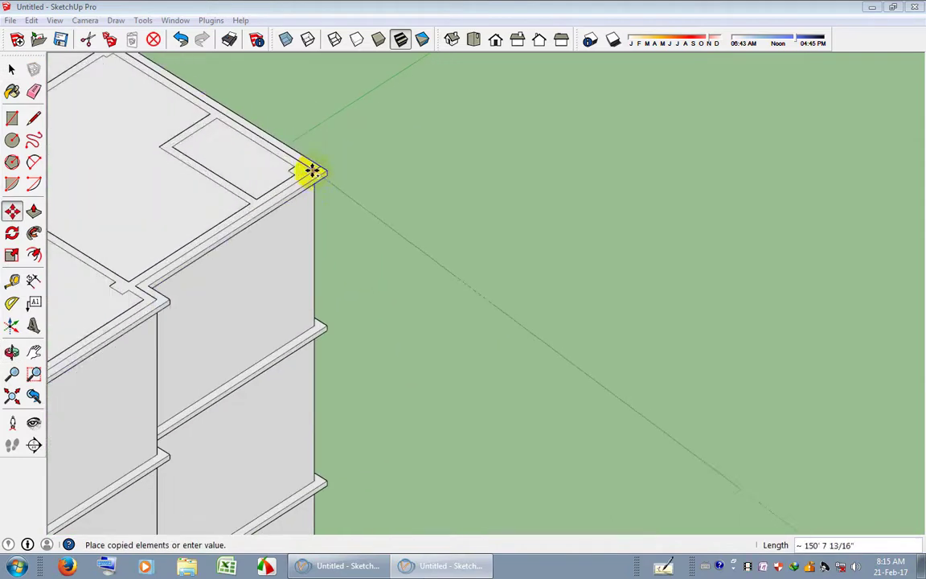
{"action": "scroll", "coordinate": [450, 238], "scroll_direction": "down", "scroll_amount": 3}
{"action": "mouse_move", "coordinate": [435, 264]}
{"action": "middle_mouse_down"}
{"action": "mouse_move", "coordinate": [450, 256]}
{"action": "mouse_move", "coordinate": [463, 124]}
{"action": "mouse_move", "coordinate": [354, 223]}
{"action": "middle_mouse_up"}
{"action": "scroll", "coordinate": [415, 263], "scroll_direction": "down", "scroll_amount": 2}
{"action": "mouse_move", "coordinate": [416, 263]}
{"action": "middle_mouse_down"}
{"action": "mouse_move", "coordinate": [522, 17]}
{"action": "mouse_move", "coordinate": [399, 209]}
{"action": "mouse_move", "coordinate": [467, 222]}
{"action": "mouse_move", "coordinate": [478, 120]}
{"action": "mouse_move", "coordinate": [451, 418]}
{"action": "middle_mouse_up"}
{"action": "scroll", "coordinate": [459, 128], "scroll_direction": "up", "scroll_amount": 2}
{"action": "scroll", "coordinate": [451, 417], "scroll_direction": "down", "scroll_amount": 3}
{"action": "middle_click_drag", "start_coordinate": [506, 252], "coordinate": [500, 330]}
{"action": "scroll", "coordinate": [475, 145], "scroll_direction": "up", "scroll_amount": 3}
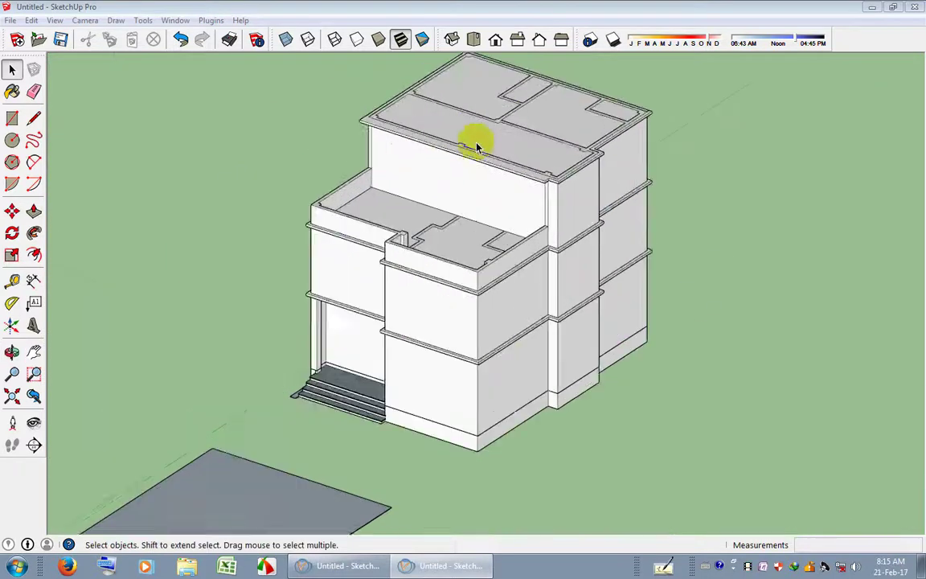
{"action": "scroll", "coordinate": [497, 173], "scroll_direction": "up", "scroll_amount": 2}
Inside the roof slab group, push its front edge face 1' 8 3/4".
{"action": "double_click", "coordinate": [505, 161]}
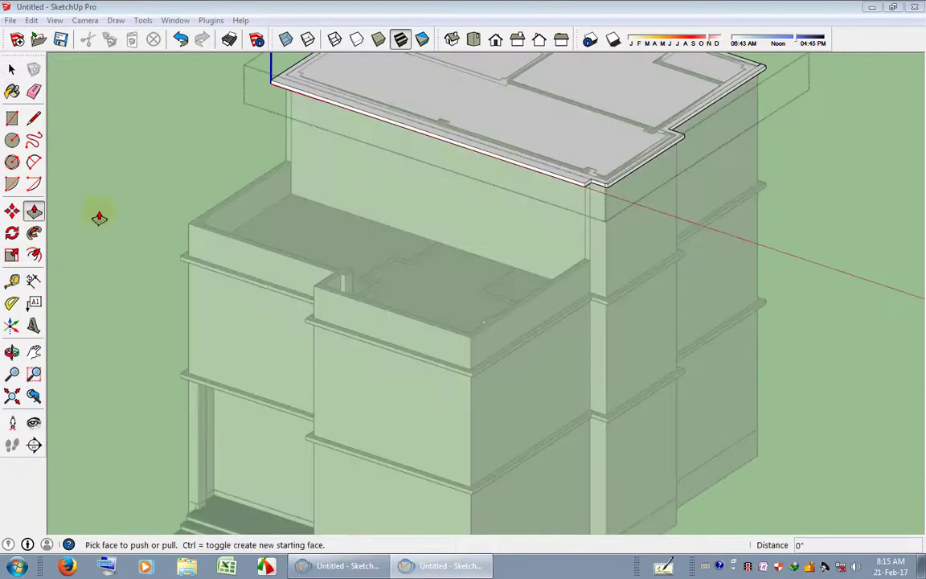
{"action": "scroll", "coordinate": [490, 156], "scroll_direction": "up", "scroll_amount": 2}
{"action": "left_click_drag", "start_coordinate": [492, 153], "coordinate": [473, 165]}
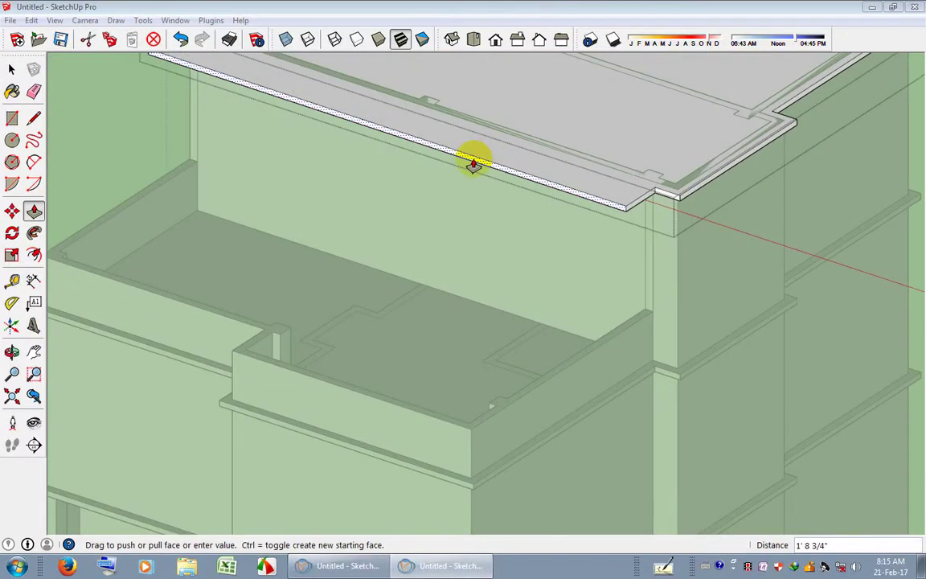
{"action": "scroll", "coordinate": [474, 160], "scroll_direction": "down", "scroll_amount": 2}
{"action": "scroll", "coordinate": [327, 215], "scroll_direction": "down", "scroll_amount": 3}
{"action": "key", "text": "space"}
Close the group and delete the spare grey slab left on the ground.
{"action": "left_click", "coordinate": [172, 166]}
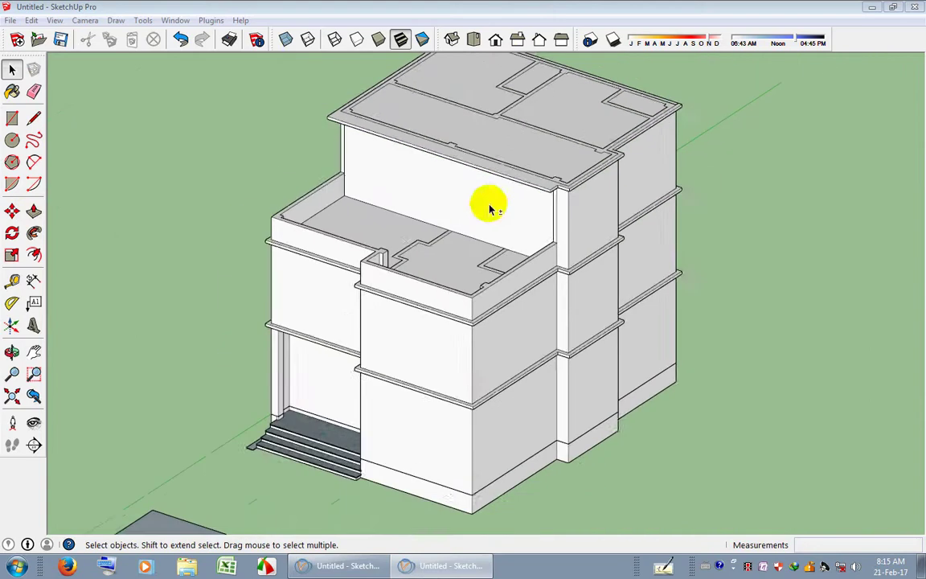
{"action": "scroll", "coordinate": [391, 265], "scroll_direction": "down", "scroll_amount": 1}
{"action": "scroll", "coordinate": [387, 202], "scroll_direction": "down", "scroll_amount": 2}
{"action": "scroll", "coordinate": [557, 242], "scroll_direction": "down", "scroll_amount": 2}
{"action": "scroll", "coordinate": [631, 336], "scroll_direction": "up", "scroll_amount": 4}
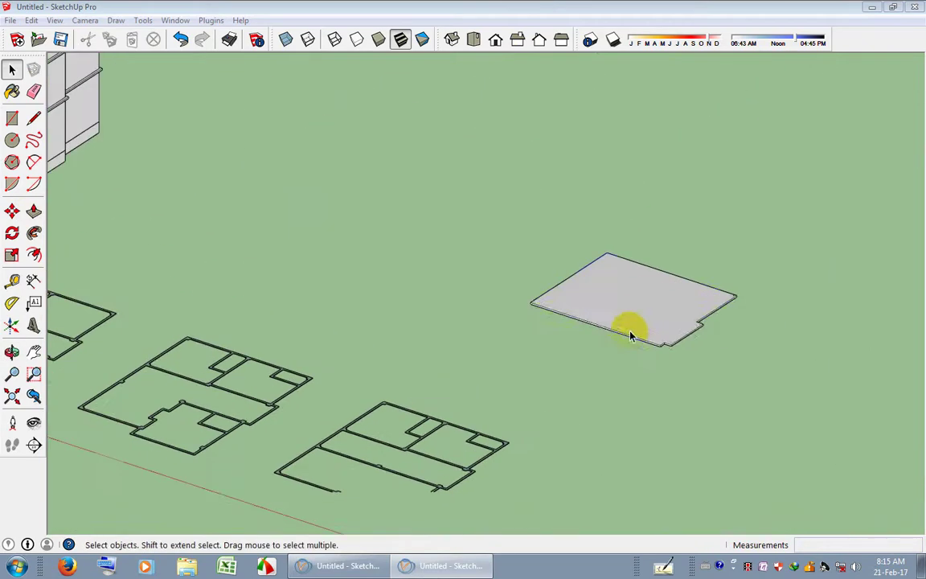
{"action": "left_click", "coordinate": [631, 336]}
{"action": "key", "text": "Delete"}
{"action": "middle_click_drag", "start_coordinate": [449, 279], "coordinate": [527, 370]}
{"action": "scroll", "coordinate": [273, 285], "scroll_direction": "up", "scroll_amount": 4}
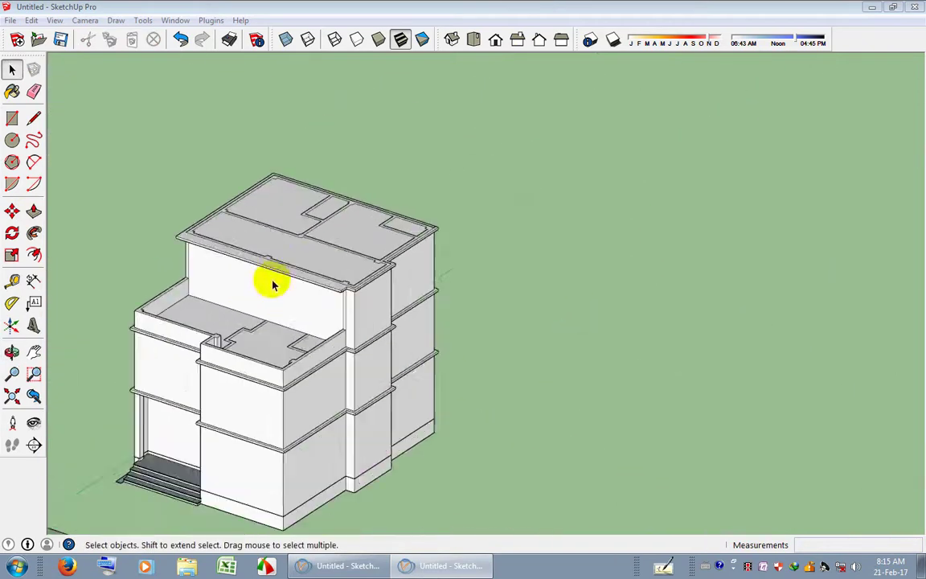
{"action": "scroll", "coordinate": [273, 286], "scroll_direction": "up", "scroll_amount": 3}
{"action": "scroll", "coordinate": [363, 275], "scroll_direction": "down", "scroll_amount": 2}
{"action": "scroll", "coordinate": [403, 283], "scroll_direction": "down", "scroll_amount": 2}
{"action": "scroll", "coordinate": [354, 262], "scroll_direction": "up", "scroll_amount": 3}
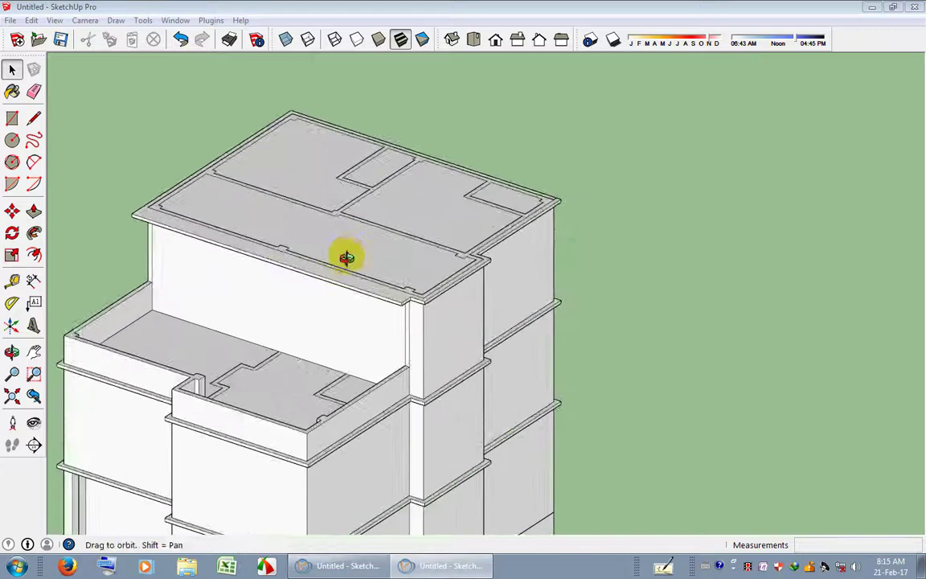
{"action": "middle_click_drag", "start_coordinate": [346, 257], "coordinate": [277, 287]}
{"action": "scroll", "coordinate": [290, 243], "scroll_direction": "up", "scroll_amount": 2}
Draw a rectangle on the roof slab over one room.
{"action": "left_click", "coordinate": [21, 121]}
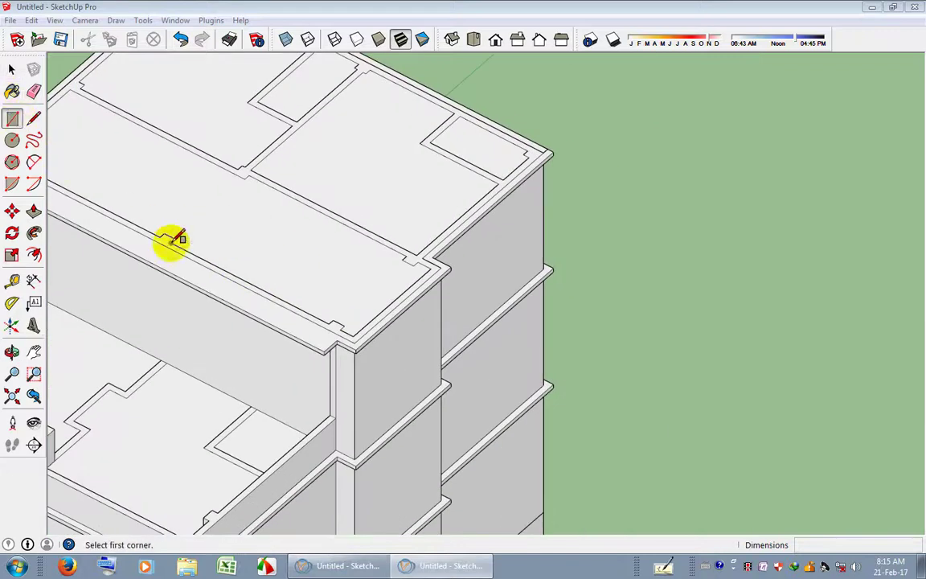
{"action": "scroll", "coordinate": [164, 239], "scroll_direction": "up", "scroll_amount": 2}
{"action": "scroll", "coordinate": [155, 230], "scroll_direction": "up", "scroll_amount": 2}
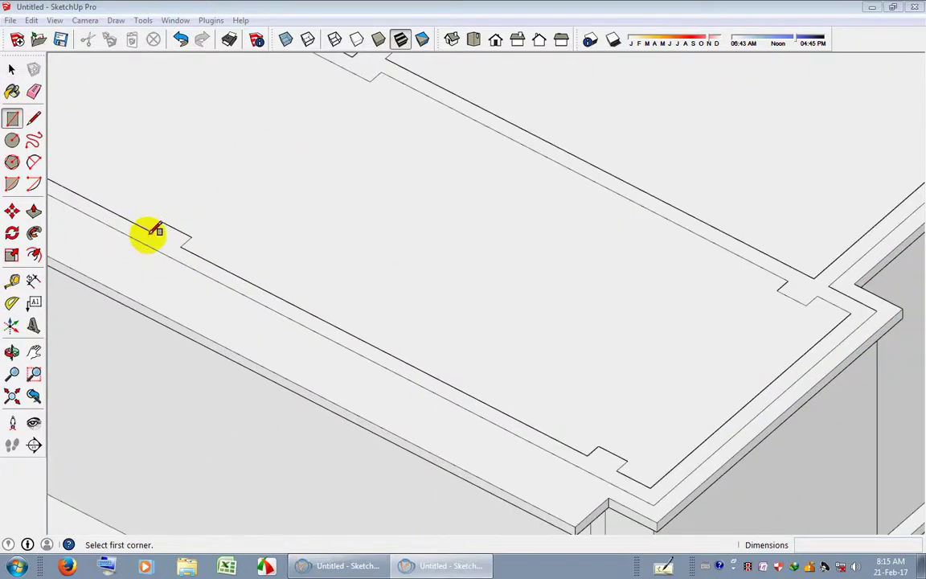
{"action": "left_click", "coordinate": [33, 118]}
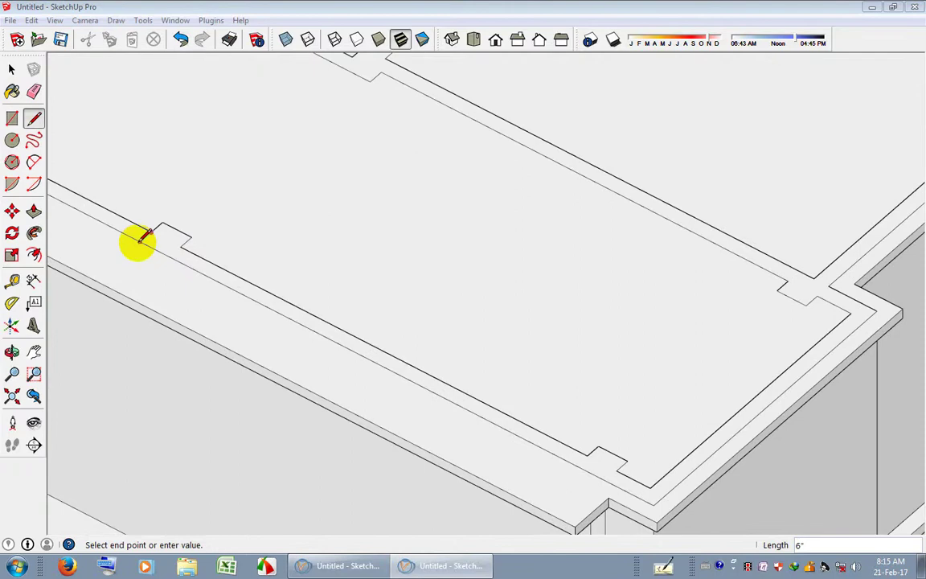
{"action": "left_click", "coordinate": [11, 121]}
{"action": "left_click", "coordinate": [141, 239]}
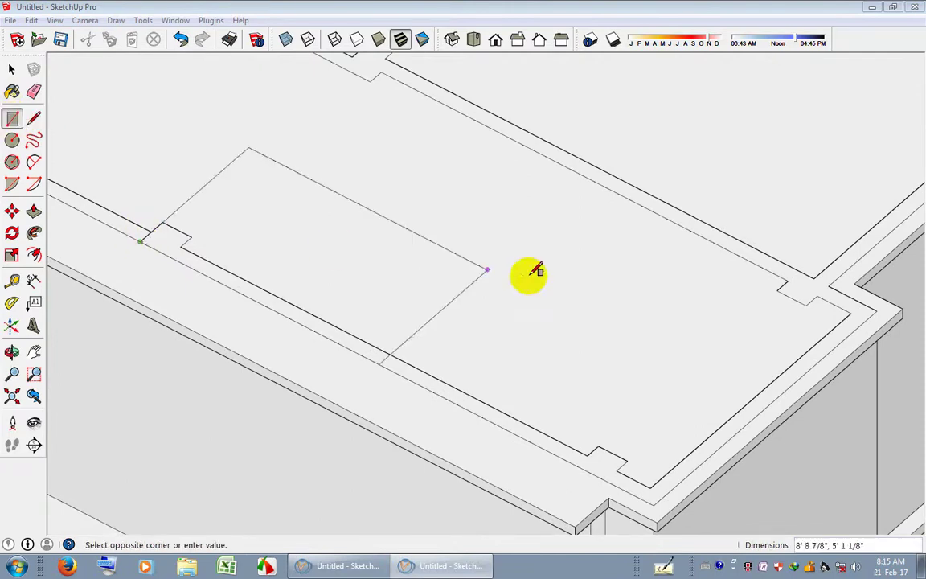
{"action": "mouse_move", "coordinate": [796, 291]}
{"action": "middle_mouse_down", "text": "shift"}
{"action": "mouse_move", "coordinate": [542, 293]}
{"action": "mouse_move", "coordinate": [555, 279]}
{"action": "middle_mouse_up", "text": "shift"}
{"action": "left_click", "coordinate": [558, 273]}
{"action": "scroll", "coordinate": [482, 281], "scroll_direction": "down", "scroll_amount": 2}
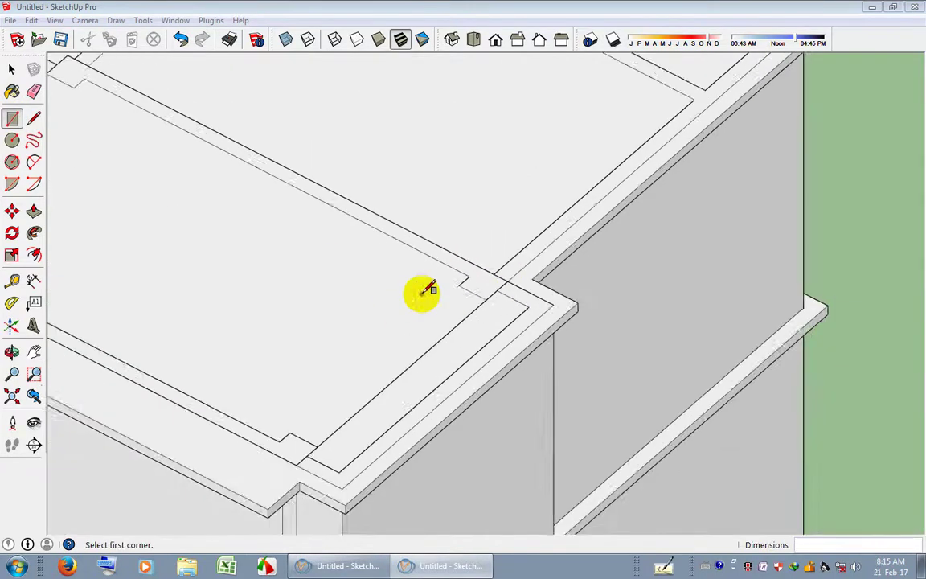
{"action": "scroll", "coordinate": [410, 301], "scroll_direction": "down", "scroll_amount": 2}
{"action": "key", "text": "space"}
Offset the new rectangle face 9 inches inward to outline the box walls.
{"action": "left_click", "coordinate": [34, 254]}
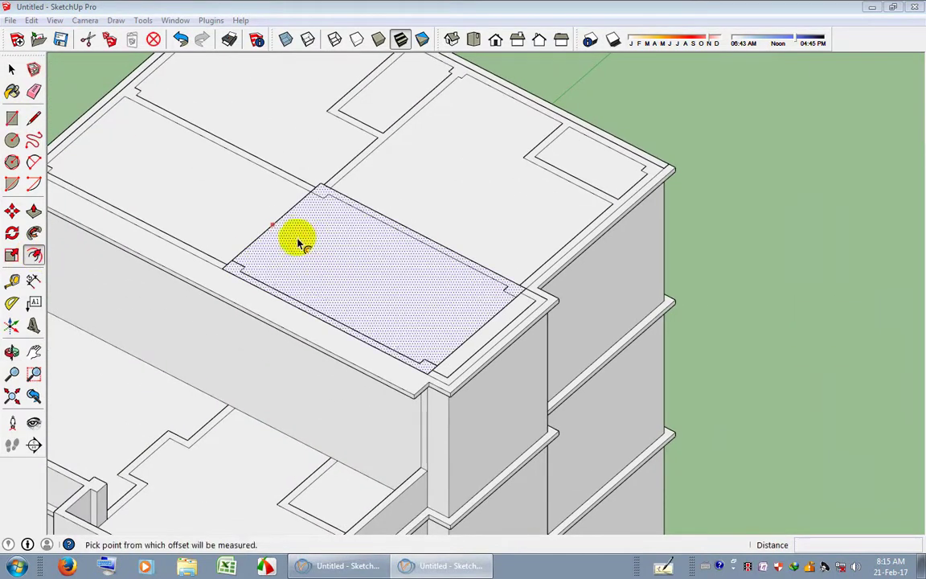
{"action": "left_click", "coordinate": [298, 237]}
{"action": "key", "text": "Escape"}
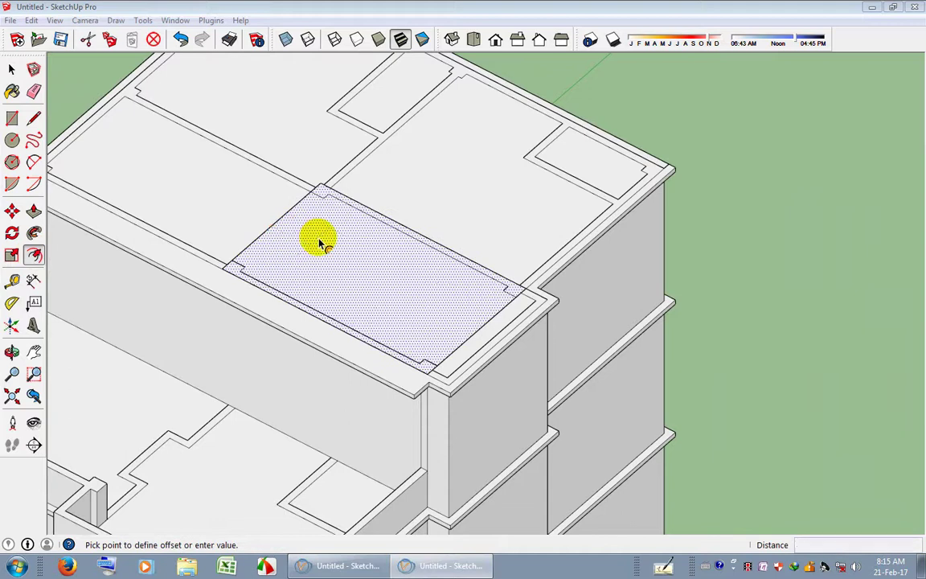
{"action": "left_click", "coordinate": [286, 228]}
{"action": "type", "text": "9"}
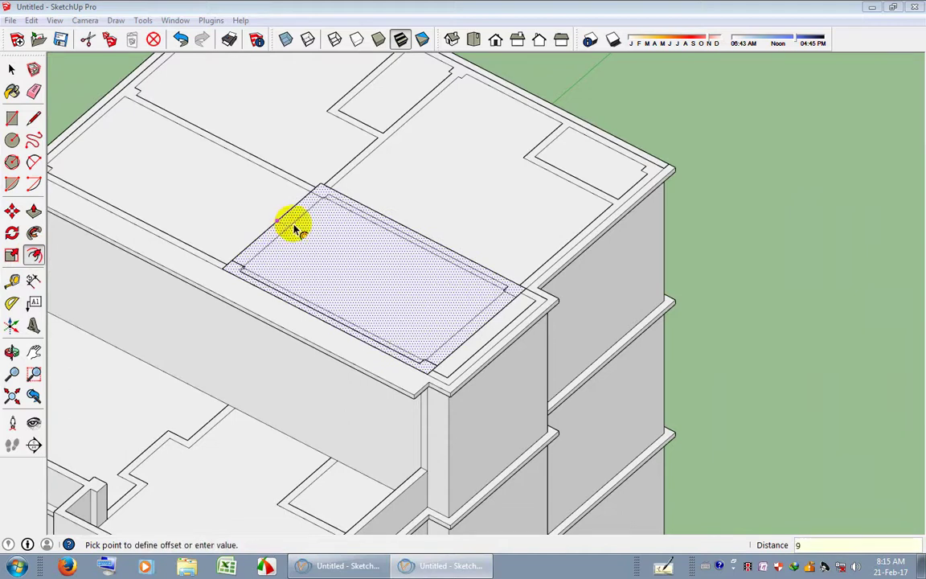
{"action": "key", "text": "Return"}
{"action": "scroll", "coordinate": [242, 282], "scroll_direction": "up", "scroll_amount": 3}
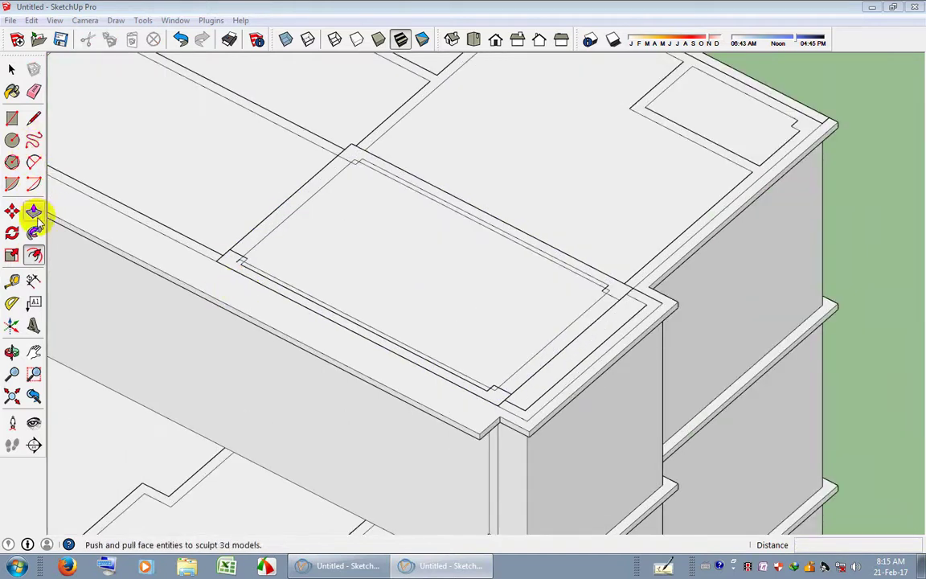
Push/Pull the offset ring face upward into box walls.
{"action": "left_click", "coordinate": [34, 212]}
{"action": "left_click", "coordinate": [237, 258]}
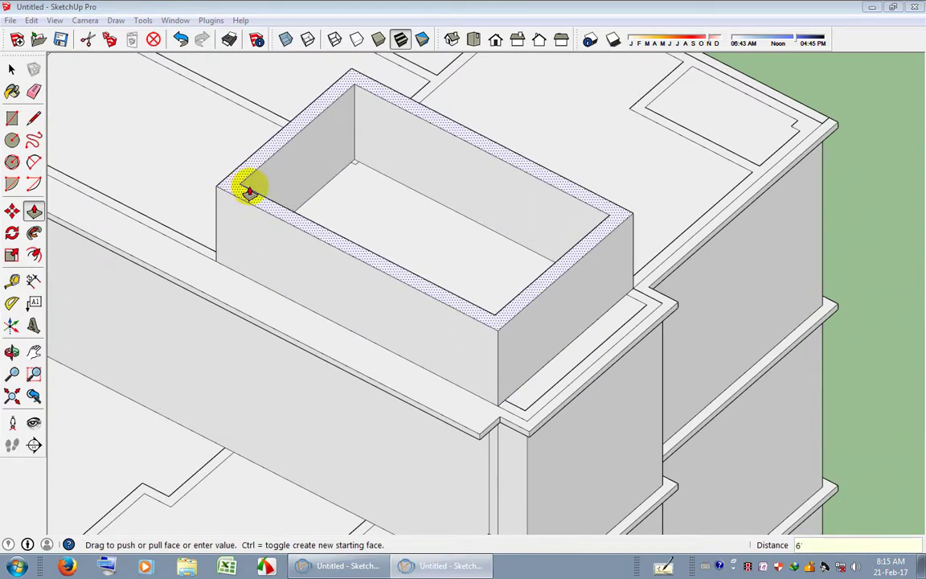
{"action": "left_click", "coordinate": [249, 190]}
{"action": "mouse_move", "coordinate": [279, 200]}
{"action": "middle_mouse_down"}
{"action": "mouse_move", "coordinate": [299, 253]}
{"action": "mouse_move", "coordinate": [503, 169]}
{"action": "mouse_move", "coordinate": [420, 234]}
{"action": "mouse_move", "coordinate": [599, 292]}
{"action": "mouse_move", "coordinate": [545, 239]}
{"action": "mouse_move", "coordinate": [453, 241]}
{"action": "mouse_move", "coordinate": [426, 221]}
{"action": "mouse_move", "coordinate": [331, 290]}
{"action": "mouse_move", "coordinate": [465, 275]}
{"action": "mouse_move", "coordinate": [450, 221]}
{"action": "middle_mouse_up"}
Push/Pull the box's inner wall face 2'.
{"action": "left_click", "coordinate": [426, 221]}
{"action": "left_click", "coordinate": [397, 226]}
{"action": "left_click", "coordinate": [451, 221]}
{"action": "type", "text": "2"}
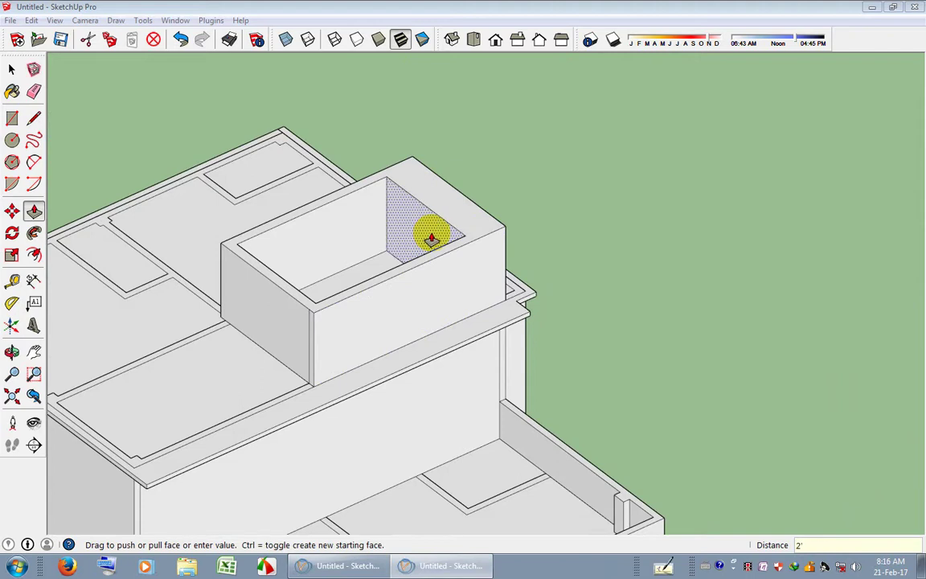
{"action": "left_click", "coordinate": [432, 239]}
{"action": "mouse_move", "coordinate": [432, 239]}
{"action": "middle_mouse_down"}
{"action": "mouse_move", "coordinate": [502, 247]}
{"action": "mouse_move", "coordinate": [319, 293]}
{"action": "mouse_move", "coordinate": [496, 304]}
{"action": "middle_mouse_up"}
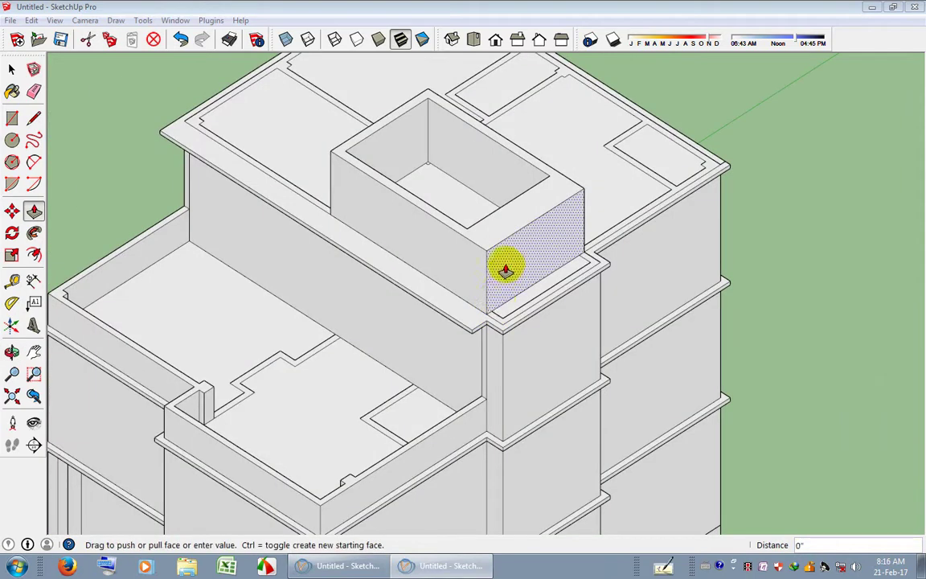
{"action": "key", "text": "Return"}
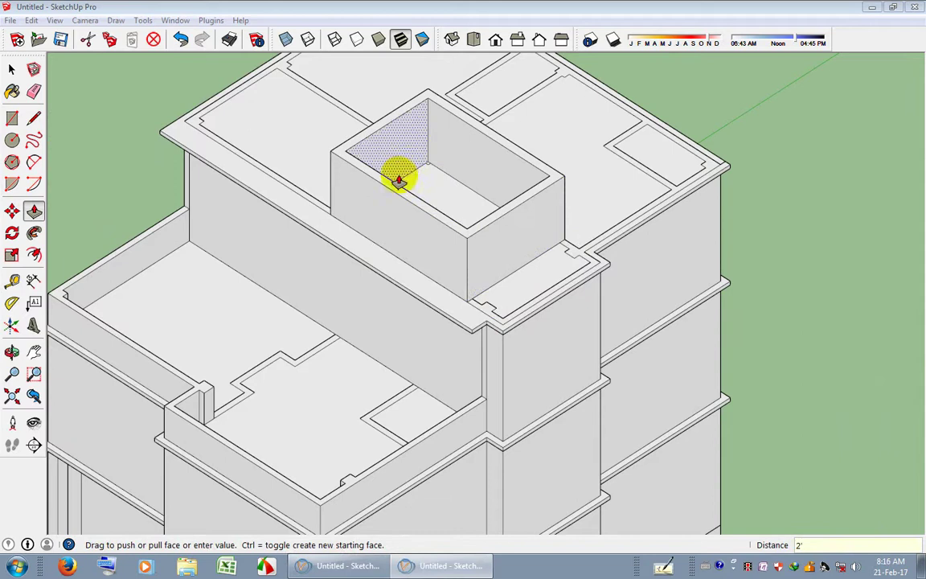
Push/Pull the box's left wall face -1'.
{"action": "mouse_move", "coordinate": [409, 164]}
{"action": "middle_mouse_down"}
{"action": "mouse_move", "coordinate": [419, 190]}
{"action": "mouse_move", "coordinate": [419, 258]}
{"action": "middle_mouse_up"}
{"action": "left_click", "coordinate": [393, 249]}
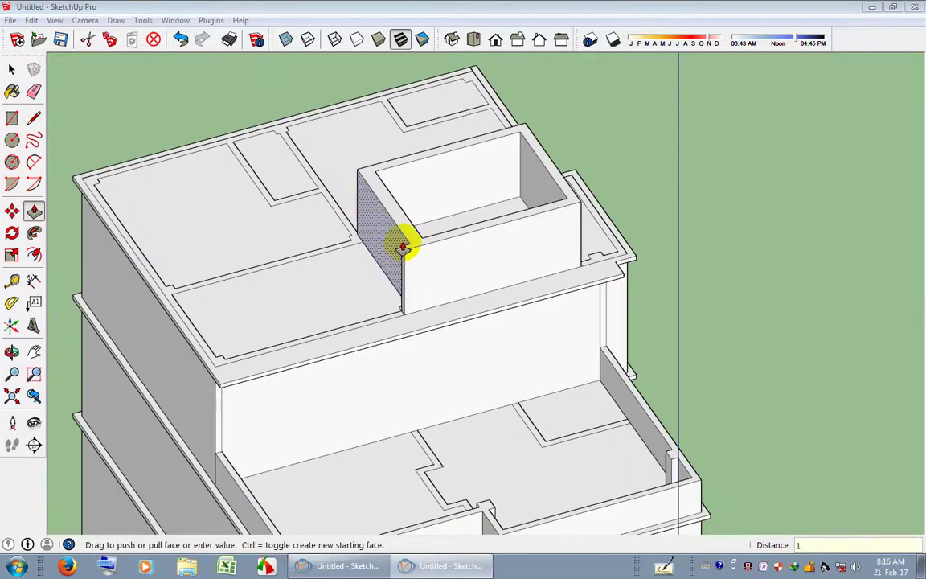
{"action": "key", "text": "Return"}
{"action": "scroll", "coordinate": [403, 247], "scroll_direction": "up", "scroll_amount": 3}
{"action": "mouse_move", "coordinate": [403, 279]}
{"action": "middle_mouse_down"}
{"action": "mouse_move", "coordinate": [467, 290]}
{"action": "mouse_move", "coordinate": [456, 275]}
{"action": "middle_mouse_up"}
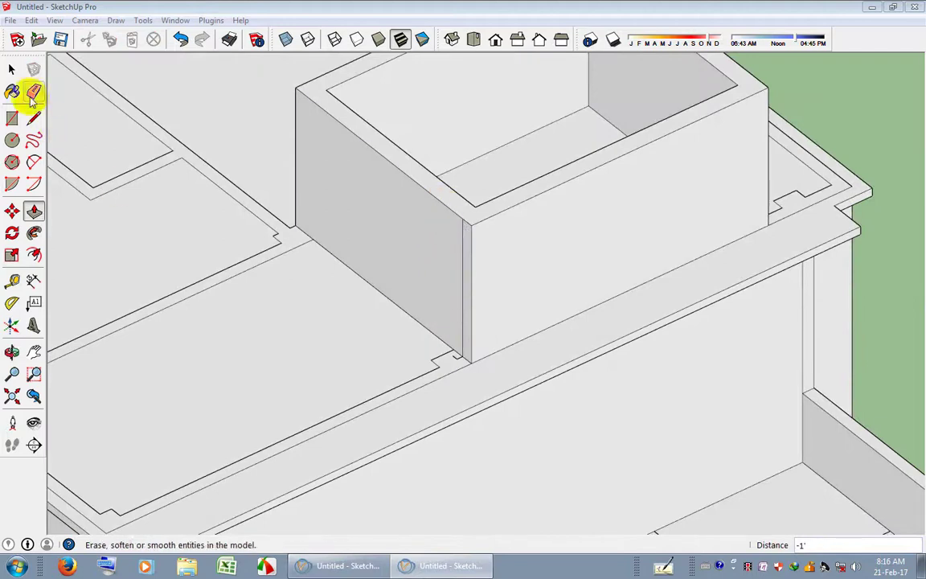
{"action": "left_click", "coordinate": [33, 91]}
{"action": "scroll", "coordinate": [447, 299], "scroll_direction": "up", "scroll_amount": 2}
{"action": "scroll", "coordinate": [471, 299], "scroll_direction": "down", "scroll_amount": 3}
{"action": "mouse_move", "coordinate": [480, 296]}
{"action": "middle_mouse_down"}
{"action": "mouse_move", "coordinate": [450, 263]}
{"action": "mouse_move", "coordinate": [695, 295]}
{"action": "mouse_move", "coordinate": [442, 262]}
{"action": "mouse_move", "coordinate": [446, 355]}
{"action": "mouse_move", "coordinate": [446, 263]}
{"action": "middle_mouse_up"}
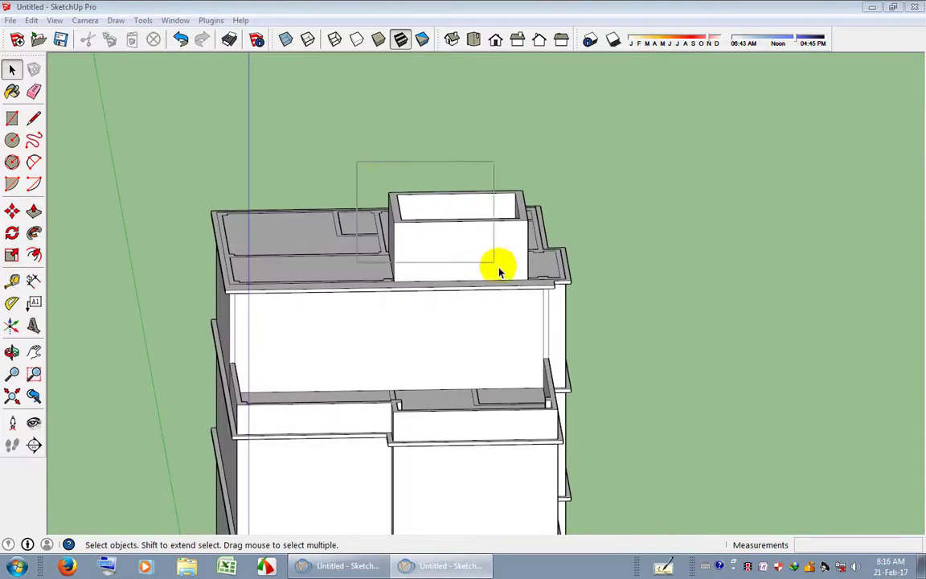
Move the open-topped box off the roof and set it beside the building.
{"action": "left_click_drag", "start_coordinate": [539, 304], "coordinate": [541, 305]}
{"action": "key", "text": "m"}
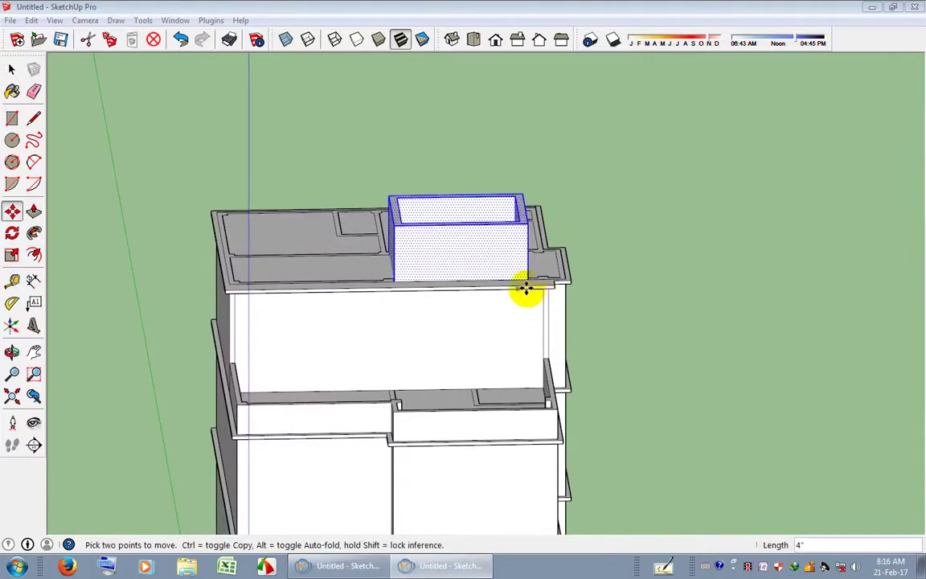
{"action": "left_click", "coordinate": [525, 286]}
{"action": "middle_click_drag", "start_coordinate": [720, 283], "coordinate": [424, 278]}
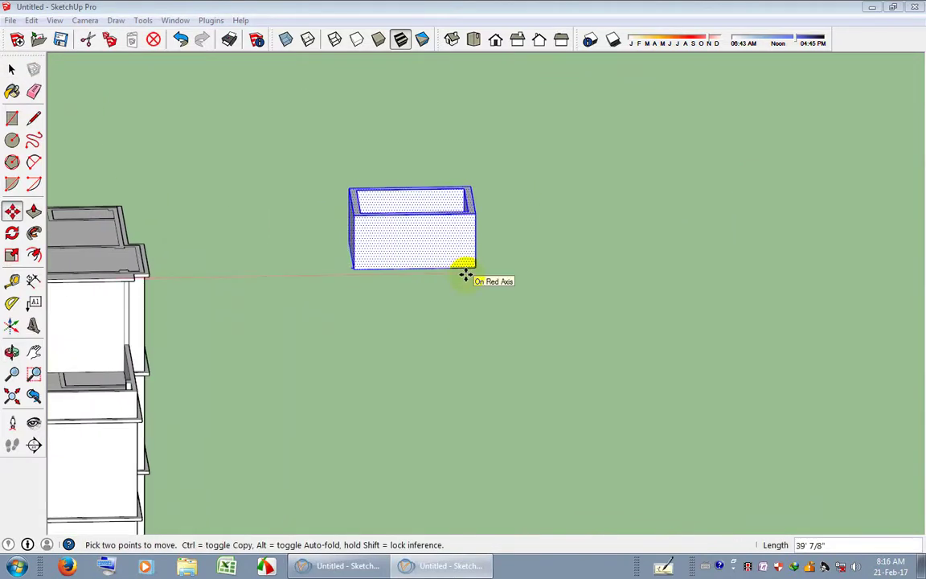
{"action": "left_click", "coordinate": [467, 275]}
{"action": "key", "text": "space"}
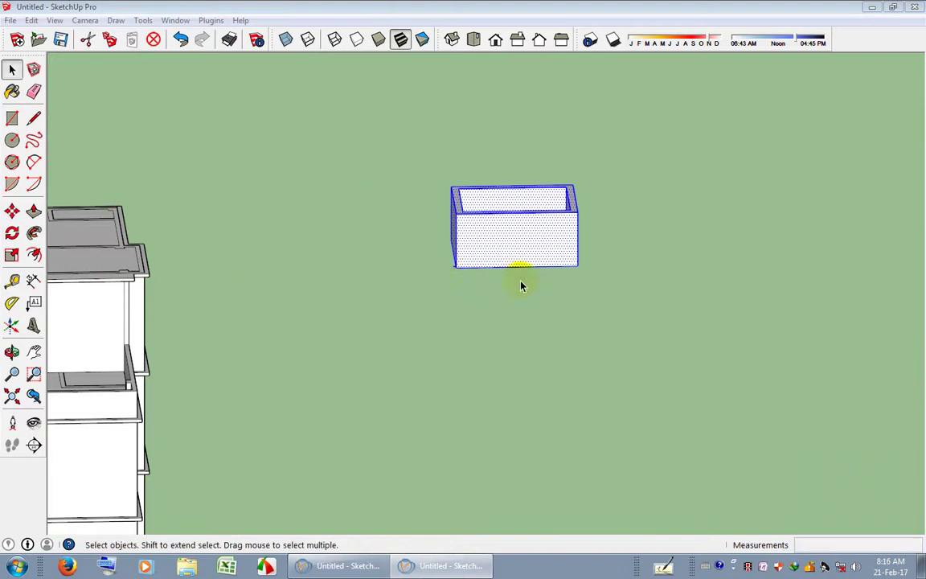
Erase the stray line stub at the box's base corner.
{"action": "scroll", "coordinate": [474, 270], "scroll_direction": "up", "scroll_amount": 5}
{"action": "scroll", "coordinate": [409, 277], "scroll_direction": "up", "scroll_amount": 3}
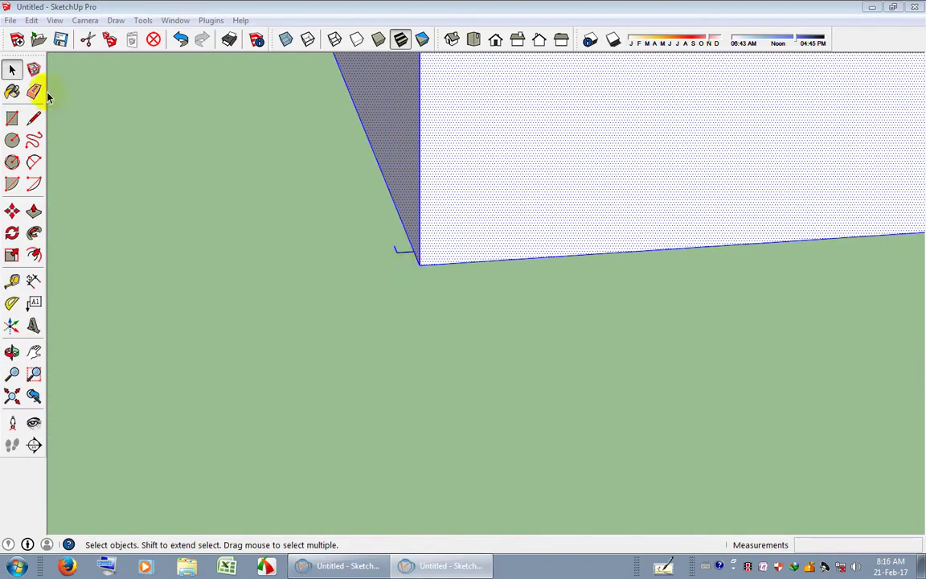
{"action": "left_click", "coordinate": [34, 91]}
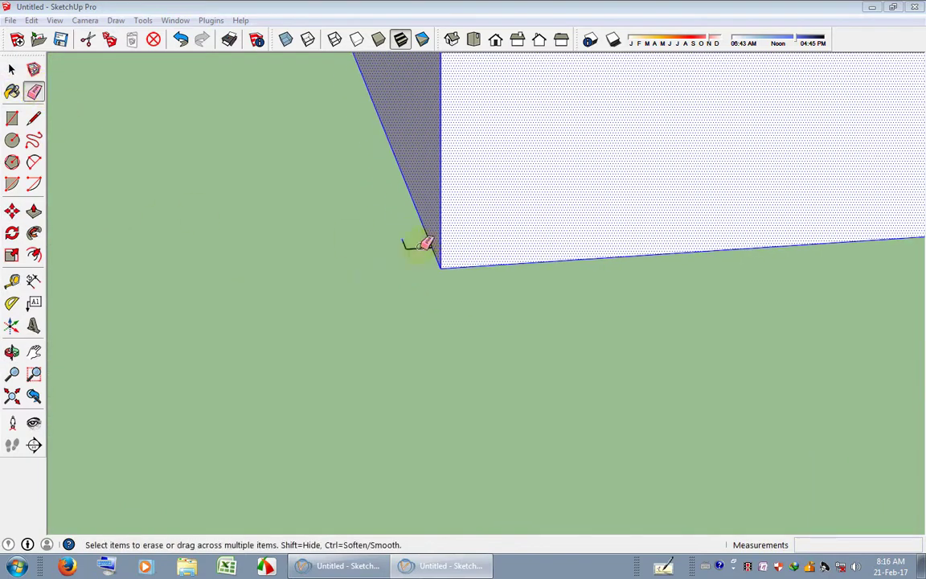
{"action": "key", "text": "space"}
Orbit to an angled view of the box and select its inner face.
{"action": "key", "text": "shift+z"}
{"action": "key", "text": "o"}
{"action": "left_click_drag", "start_coordinate": [358, 462], "coordinate": [523, 345]}
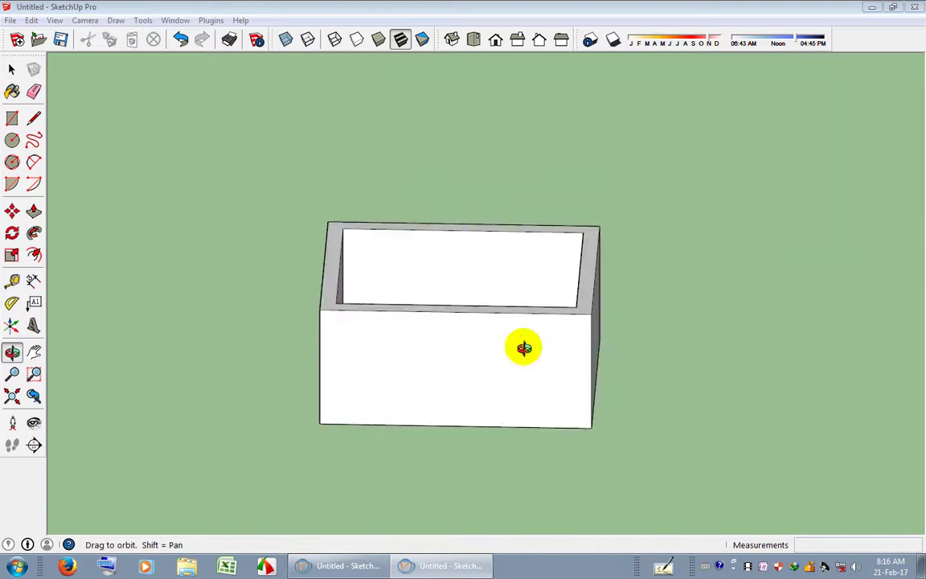
{"action": "middle_click_drag", "start_coordinate": [523, 345], "coordinate": [368, 369]}
{"action": "left_click_drag", "start_coordinate": [377, 283], "coordinate": [476, 271]}
{"action": "key", "text": "space"}
{"action": "left_click", "coordinate": [440, 213]}
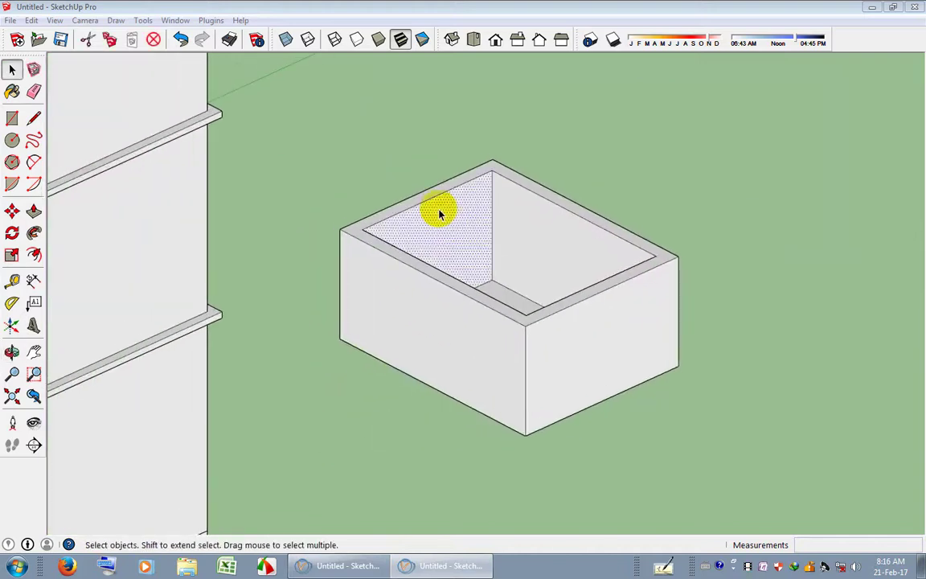
{"action": "left_click", "coordinate": [378, 201]}
Raise the box's rim 4" and pull the inner floor flush to close the top.
{"action": "left_click", "coordinate": [34, 211]}
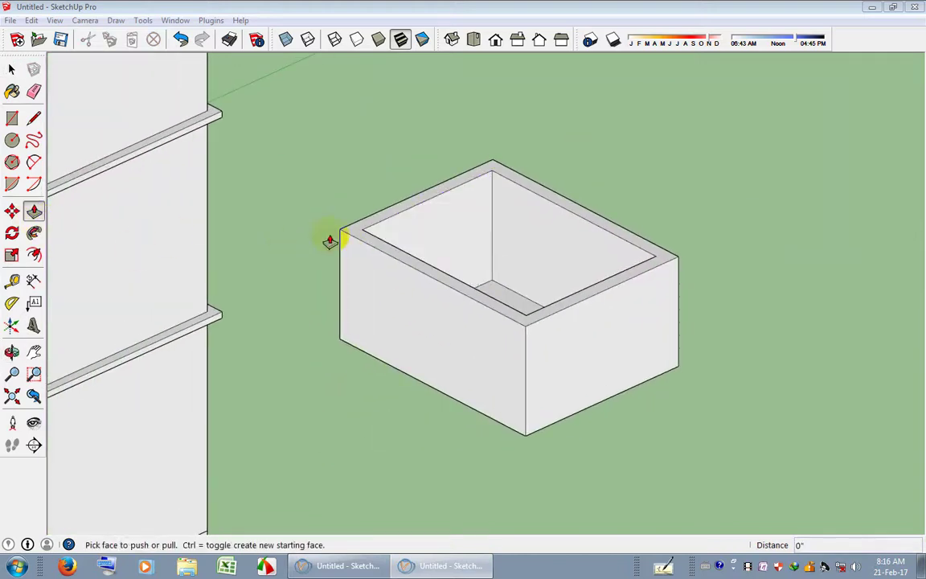
{"action": "left_click", "coordinate": [354, 235]}
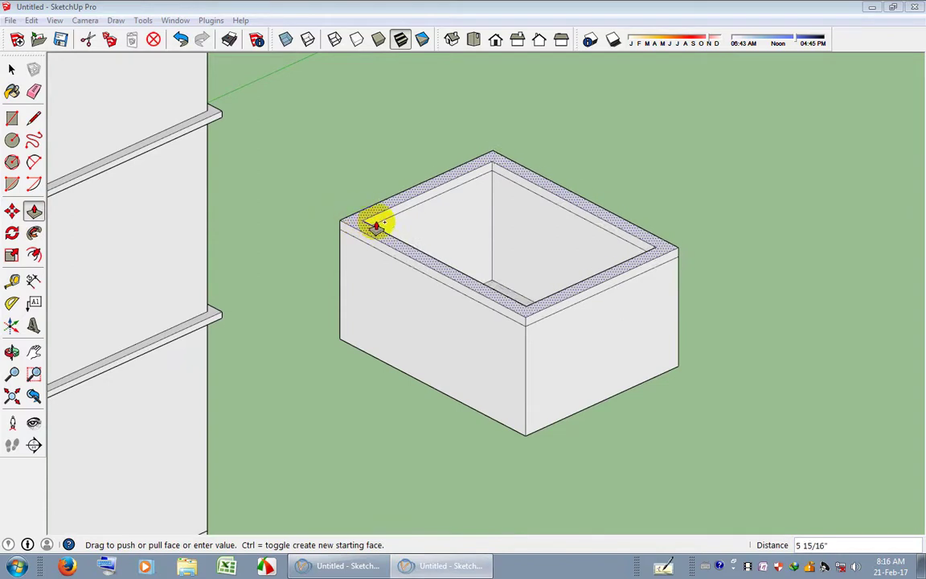
{"action": "key", "text": "Return"}
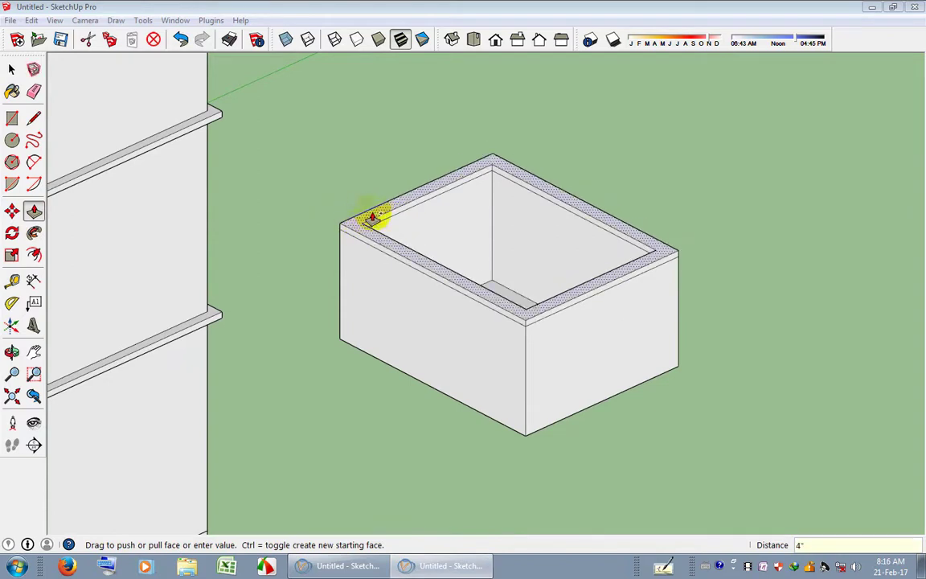
{"action": "scroll", "coordinate": [476, 201], "scroll_direction": "up", "scroll_amount": 2}
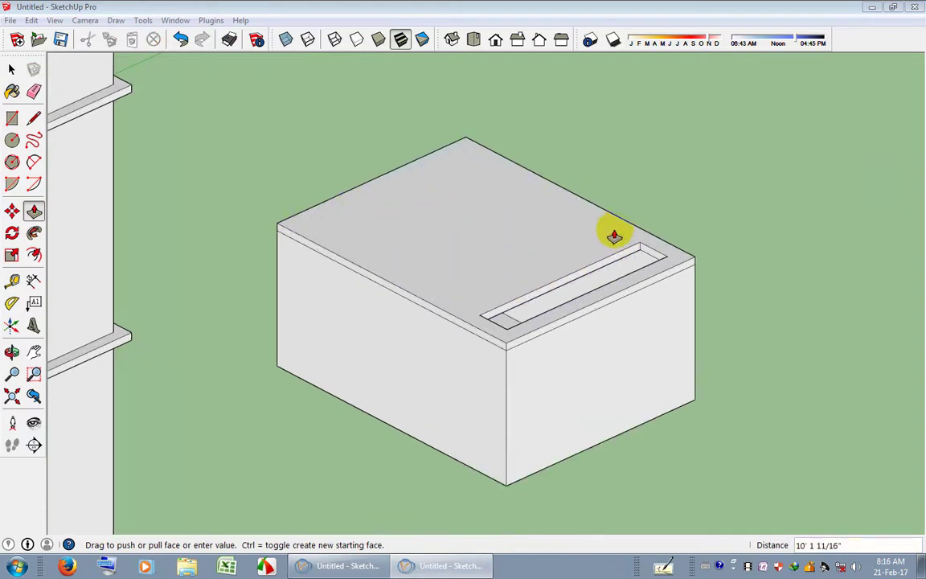
{"action": "left_click", "coordinate": [664, 257]}
Extend the top slab 12" past the left and right walls.
{"action": "middle_click_drag", "start_coordinate": [447, 344], "coordinate": [482, 294], "text": "shift"}
{"action": "left_click", "coordinate": [499, 283]}
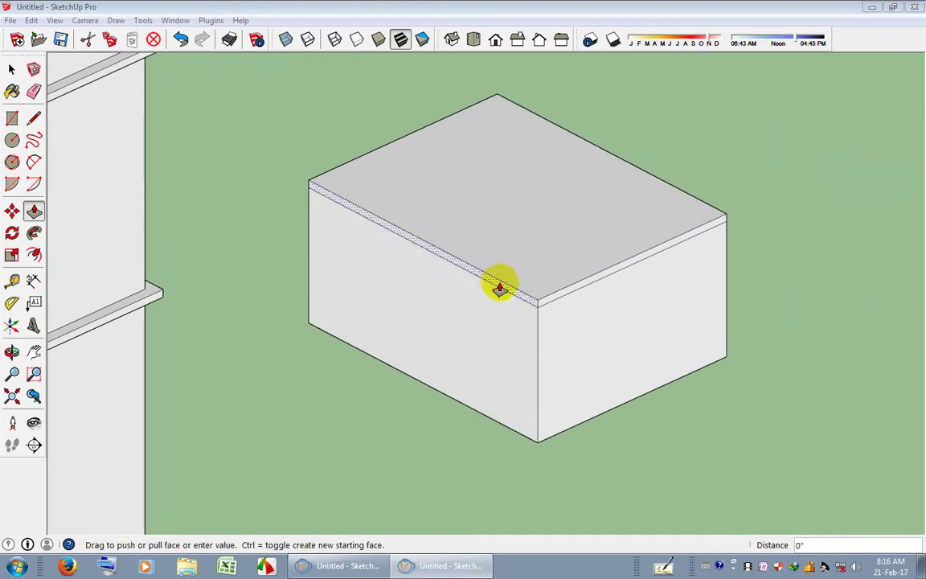
{"action": "left_click", "coordinate": [480, 301]}
{"action": "left_click", "coordinate": [530, 314]}
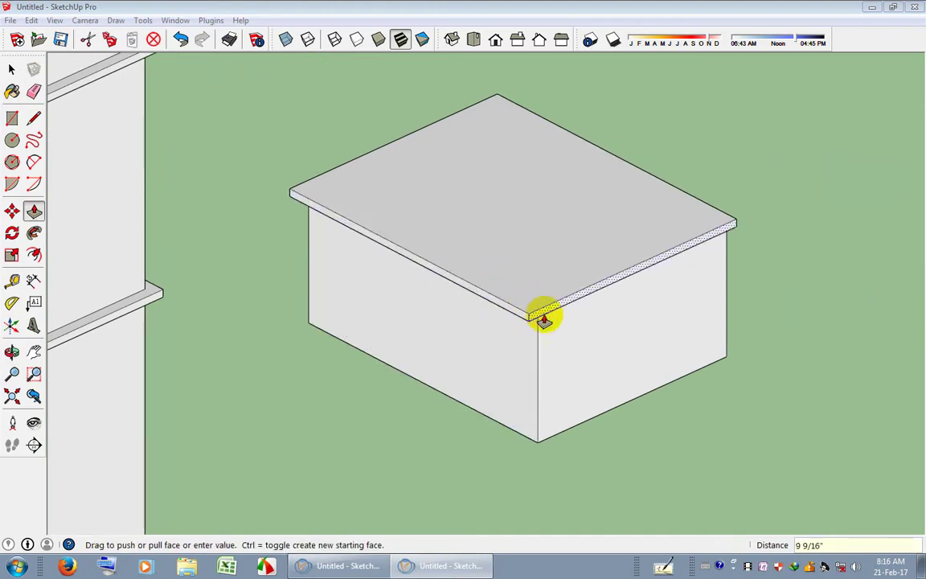
{"action": "key", "text": "Return"}
{"action": "mouse_move", "coordinate": [546, 322]}
{"action": "middle_mouse_down"}
{"action": "mouse_move", "coordinate": [606, 320]}
{"action": "mouse_move", "coordinate": [500, 264]}
{"action": "middle_mouse_up"}
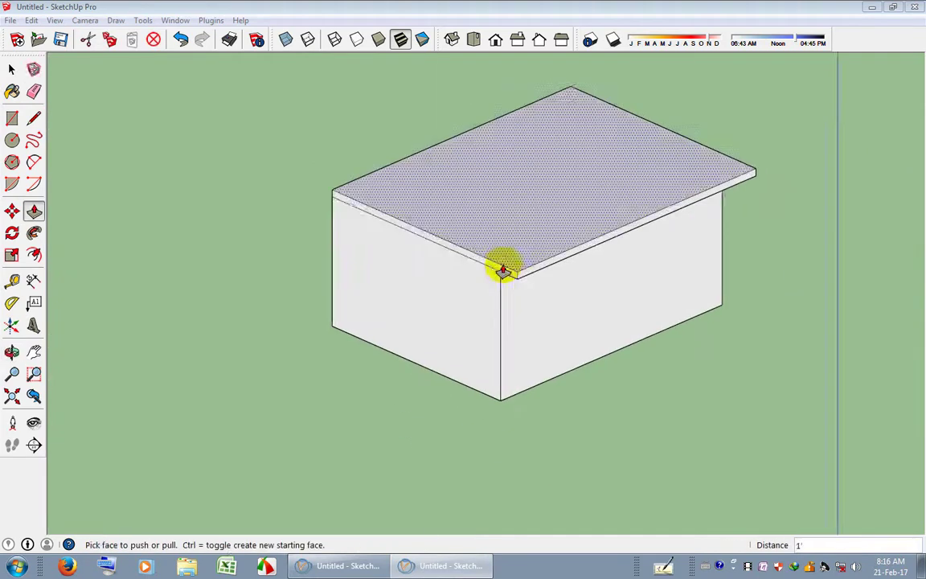
{"action": "scroll", "coordinate": [498, 266], "scroll_direction": "up", "scroll_amount": 2}
Extend the top slab's front edge 12" as an overhang.
{"action": "left_click", "coordinate": [478, 281]}
{"action": "type", "text": "2"}
{"action": "key", "text": "Return"}
{"action": "scroll", "coordinate": [440, 296], "scroll_direction": "down", "scroll_amount": 1}
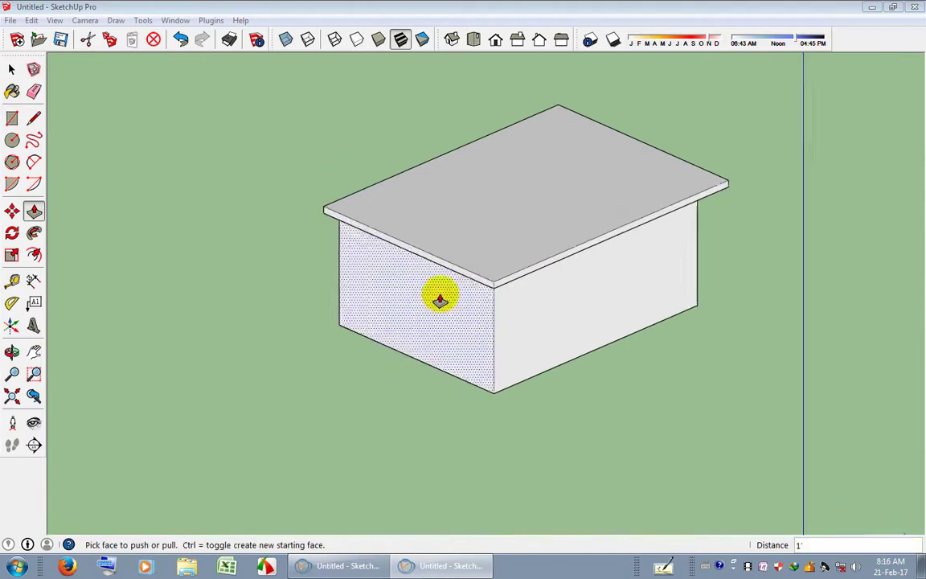
{"action": "middle_click_drag", "start_coordinate": [440, 296], "coordinate": [858, 306]}
{"action": "scroll", "coordinate": [440, 254], "scroll_direction": "up", "scroll_amount": 2}
{"action": "left_click", "coordinate": [448, 252]}
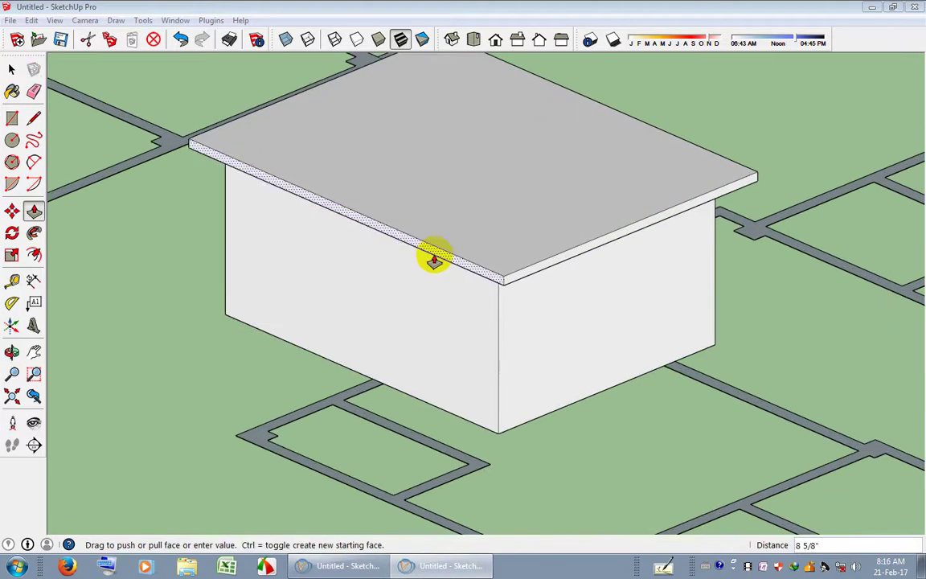
{"action": "key", "text": "Return"}
{"action": "scroll", "coordinate": [575, 263], "scroll_direction": "down", "scroll_amount": 3}
{"action": "mouse_move", "coordinate": [575, 263]}
{"action": "middle_mouse_down"}
{"action": "mouse_move", "coordinate": [8, 321]}
{"action": "mouse_move", "coordinate": [920, 451]}
{"action": "mouse_move", "coordinate": [502, 316]}
{"action": "mouse_move", "coordinate": [557, 355]}
{"action": "middle_mouse_up"}
{"action": "scroll", "coordinate": [487, 290], "scroll_direction": "up", "scroll_amount": 2}
Draw a rectangle on the box's front wall just beneath the top slab.
{"action": "scroll", "coordinate": [502, 327], "scroll_direction": "up", "scroll_amount": 1}
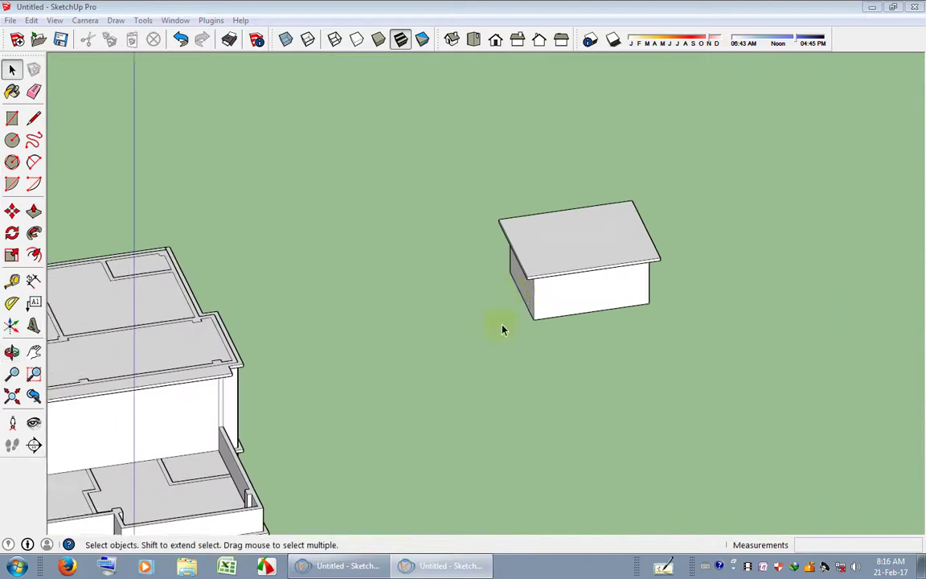
{"action": "scroll", "coordinate": [535, 299], "scroll_direction": "up", "scroll_amount": 1}
{"action": "mouse_move", "coordinate": [535, 299]}
{"action": "middle_mouse_down"}
{"action": "mouse_move", "coordinate": [513, 368]}
{"action": "mouse_move", "coordinate": [533, 190]}
{"action": "middle_mouse_up"}
{"action": "scroll", "coordinate": [547, 351], "scroll_direction": "up", "scroll_amount": 3}
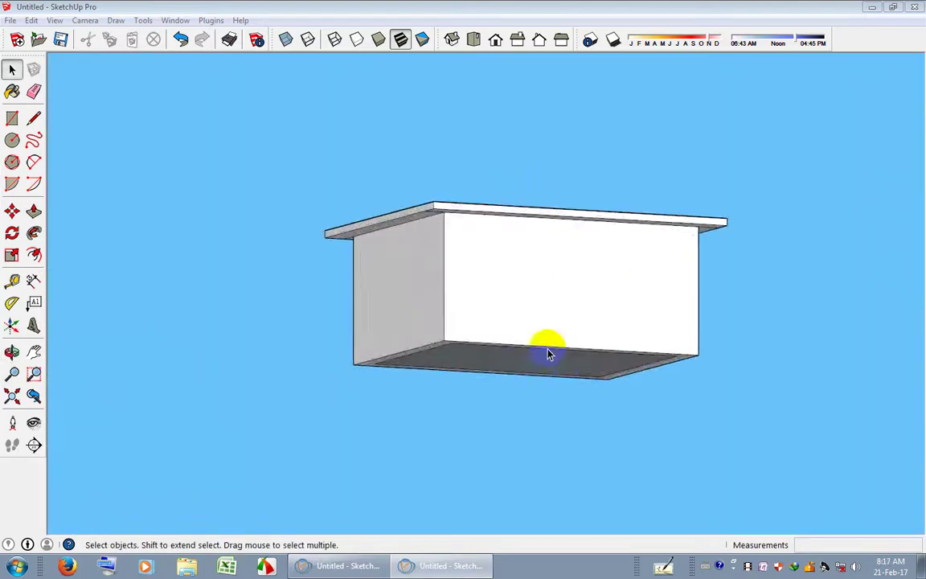
{"action": "scroll", "coordinate": [442, 245], "scroll_direction": "up", "scroll_amount": 2}
{"action": "left_click", "coordinate": [12, 118]}
{"action": "scroll", "coordinate": [485, 192], "scroll_direction": "up", "scroll_amount": 2}
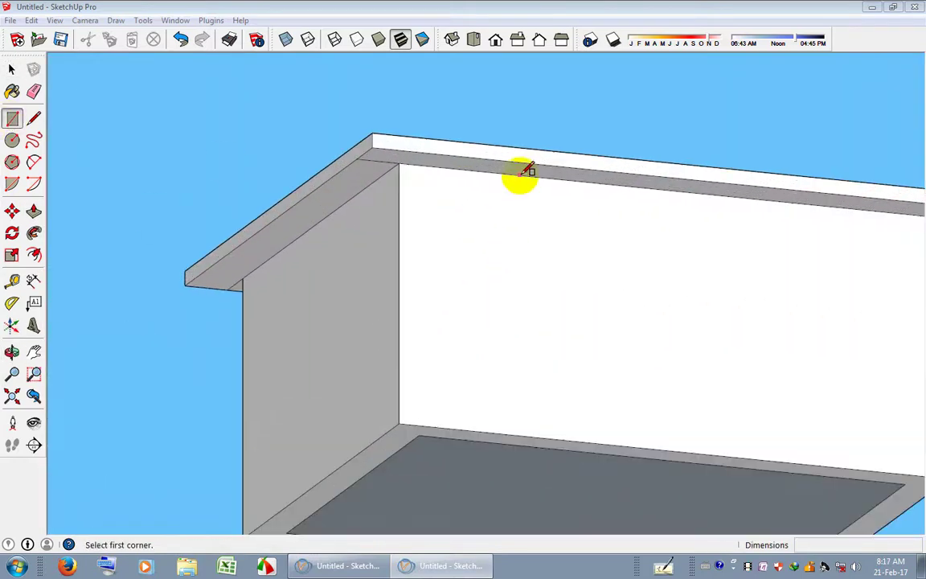
{"action": "left_click", "coordinate": [520, 175]}
{"action": "scroll", "coordinate": [750, 226], "scroll_direction": "down", "scroll_amount": 2}
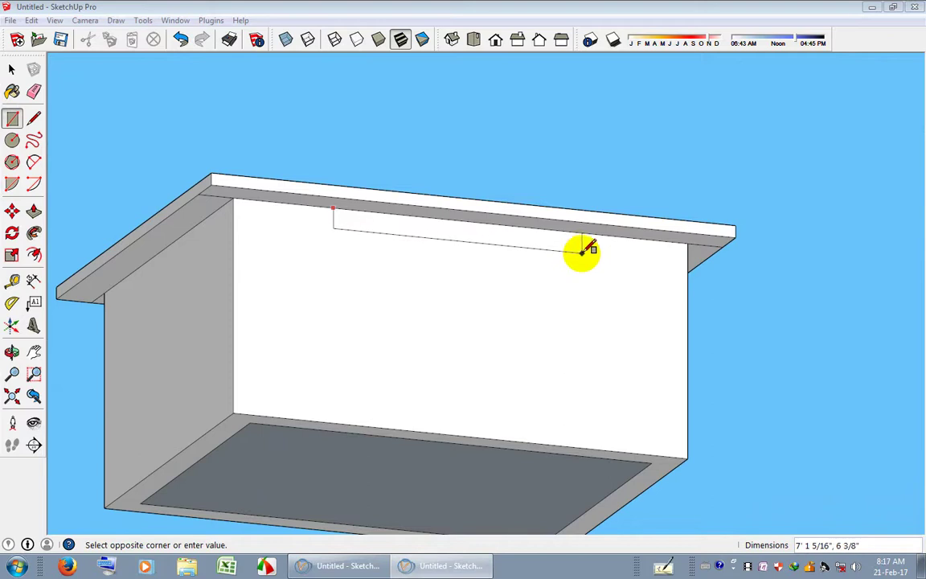
Push the wall rectangle 9" inward to form the recess.
{"action": "left_click", "coordinate": [34, 211]}
{"action": "left_click", "coordinate": [466, 239]}
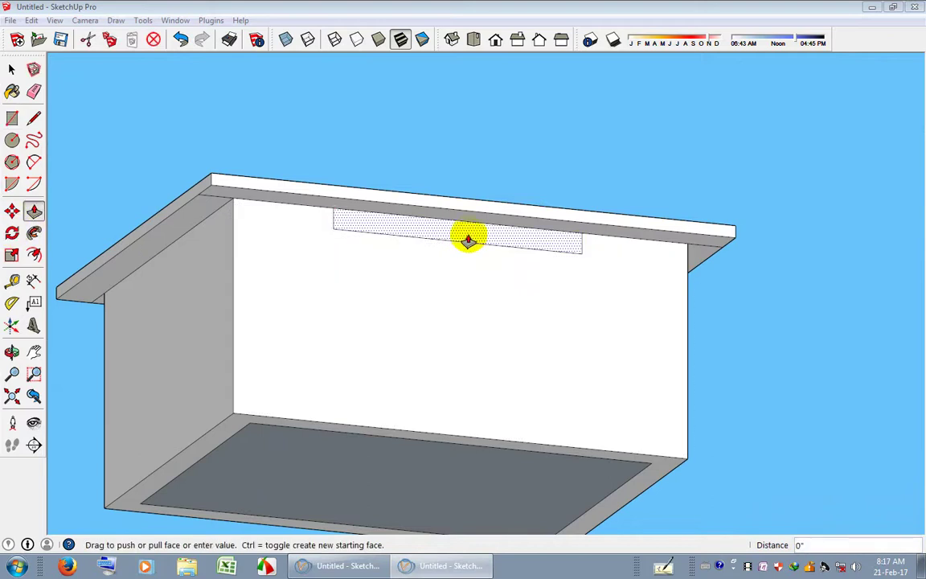
{"action": "type", "text": "9"}
{"action": "left_click", "coordinate": [451, 239]}
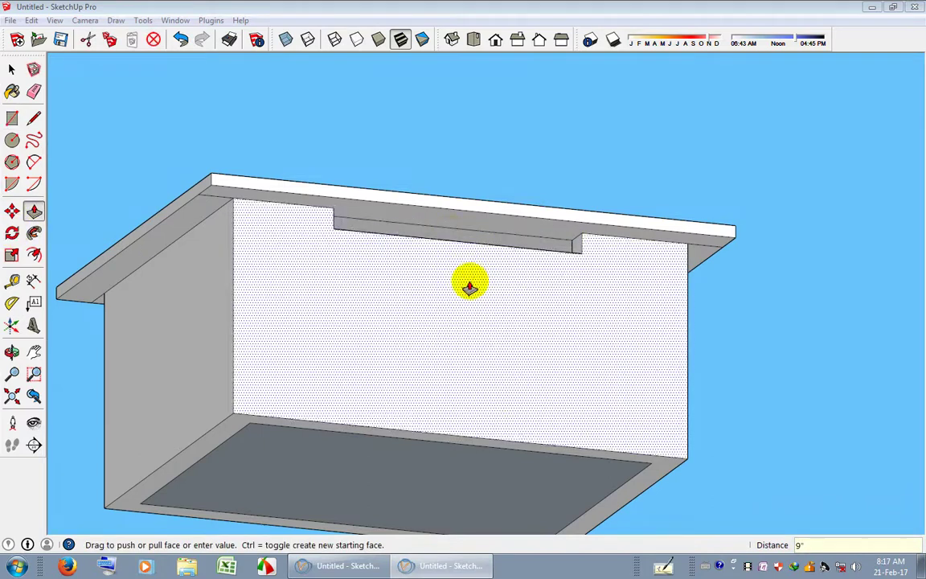
{"action": "mouse_move", "coordinate": [471, 283]}
{"action": "middle_mouse_down"}
{"action": "mouse_move", "coordinate": [507, 403]}
{"action": "mouse_move", "coordinate": [525, 430]}
{"action": "middle_mouse_up"}
{"action": "scroll", "coordinate": [526, 431], "scroll_direction": "down", "scroll_amount": 3}
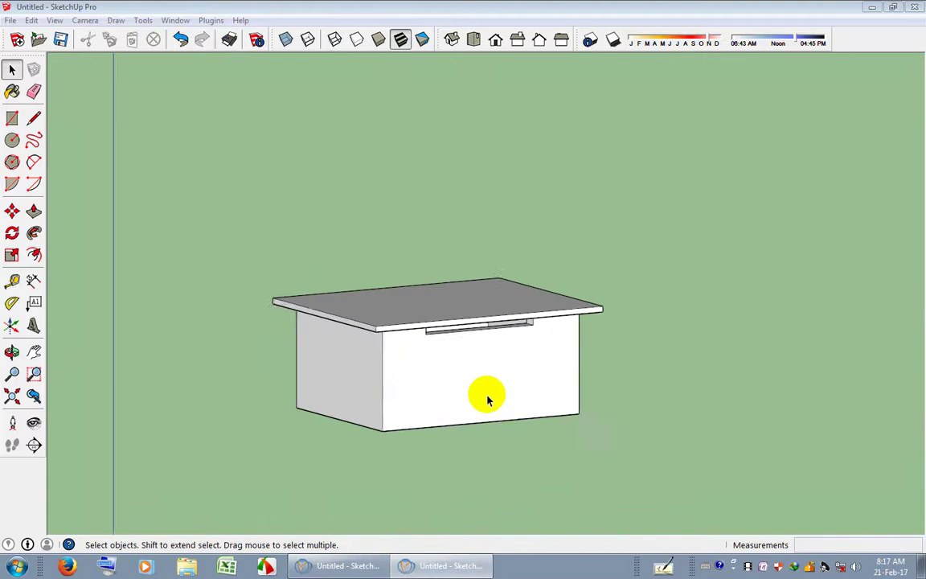
{"action": "mouse_move", "coordinate": [488, 393]}
{"action": "middle_mouse_down"}
{"action": "mouse_move", "coordinate": [477, 426]}
{"action": "mouse_move", "coordinate": [496, 366]}
{"action": "middle_mouse_up"}
{"action": "scroll", "coordinate": [477, 426], "scroll_direction": "down", "scroll_amount": 2}
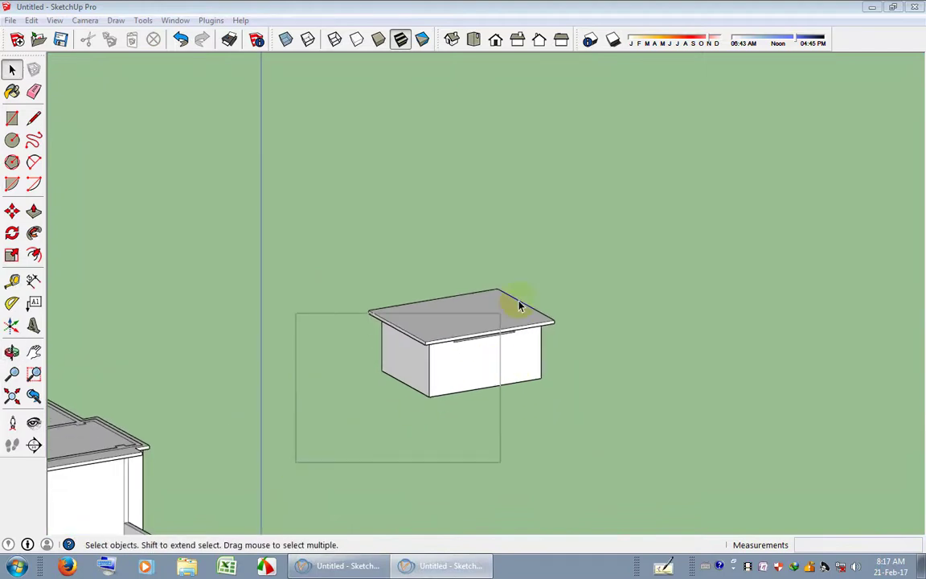
Frame the view to show both the large building and the small box.
{"action": "left_click_drag", "start_coordinate": [519, 306], "coordinate": [657, 213]}
{"action": "left_click", "coordinate": [321, 281]}
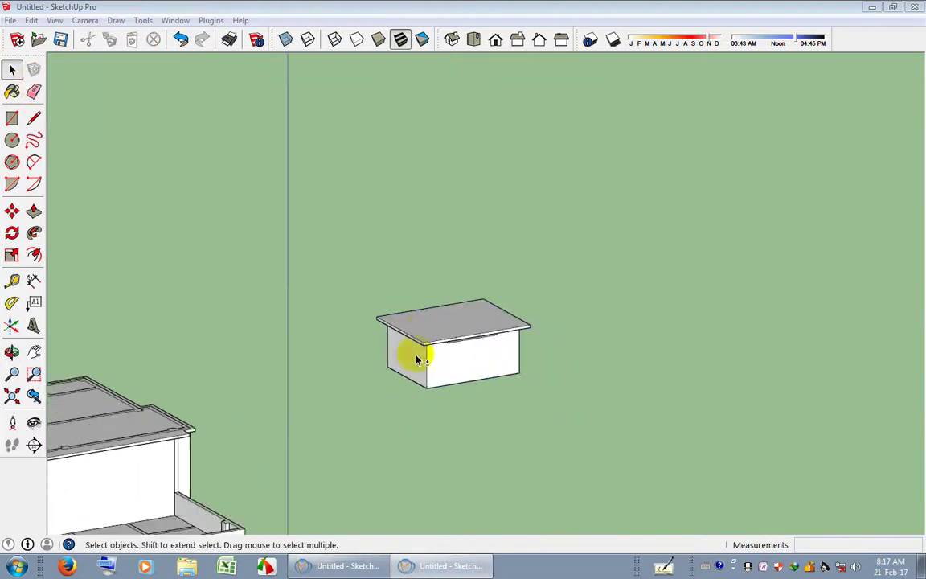
{"action": "middle_click_drag", "start_coordinate": [415, 355], "coordinate": [696, 275], "text": "shift"}
{"action": "scroll", "coordinate": [399, 389], "scroll_direction": "up", "scroll_amount": 3}
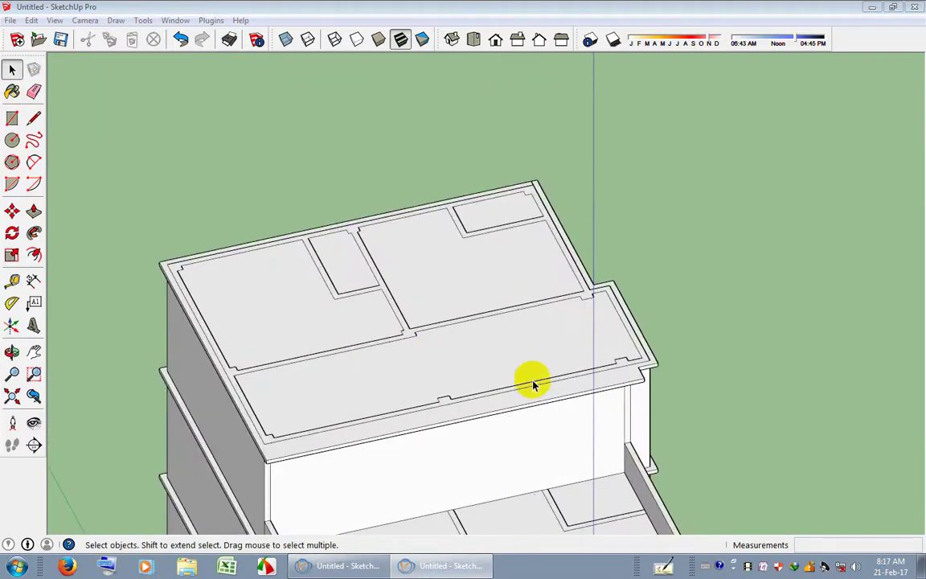
{"action": "scroll", "coordinate": [532, 378], "scroll_direction": "down", "scroll_amount": 2}
{"action": "mouse_move", "coordinate": [531, 378]}
{"action": "middle_mouse_down"}
{"action": "mouse_move", "coordinate": [303, 324]}
{"action": "mouse_move", "coordinate": [479, 314]}
{"action": "mouse_move", "coordinate": [442, 346]}
{"action": "middle_mouse_up"}
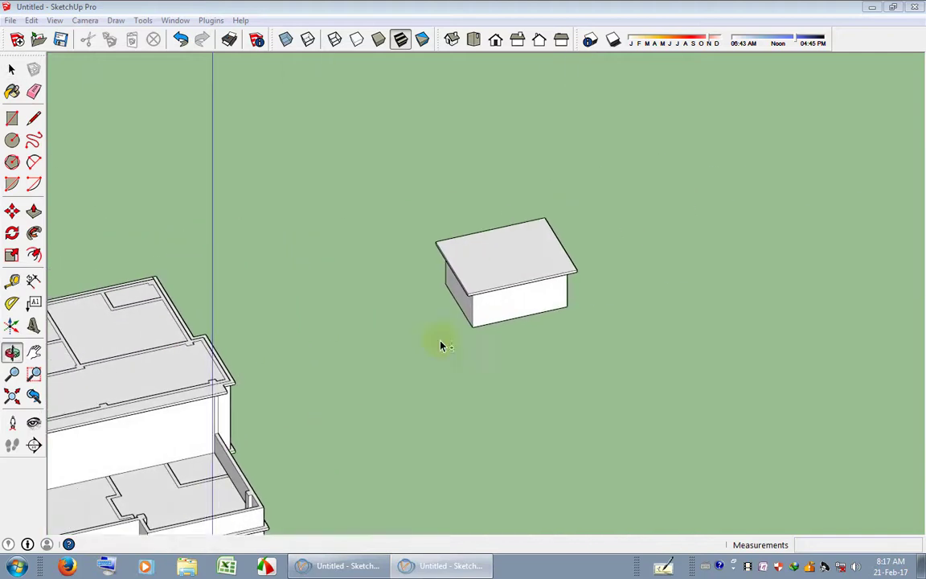
Window-select the small box and make it a component.
{"action": "key", "text": "space"}
{"action": "left_click_drag", "start_coordinate": [382, 378], "coordinate": [598, 213]}
{"action": "left_click", "coordinate": [34, 70]}
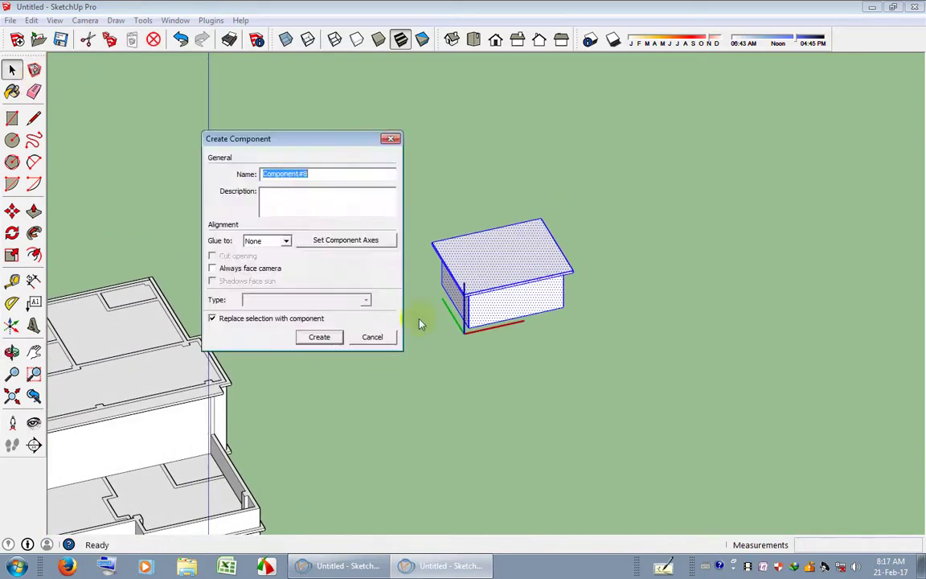
{"action": "left_click", "coordinate": [308, 342]}
Move the component up onto the building's roof slab.
{"action": "key", "text": "m"}
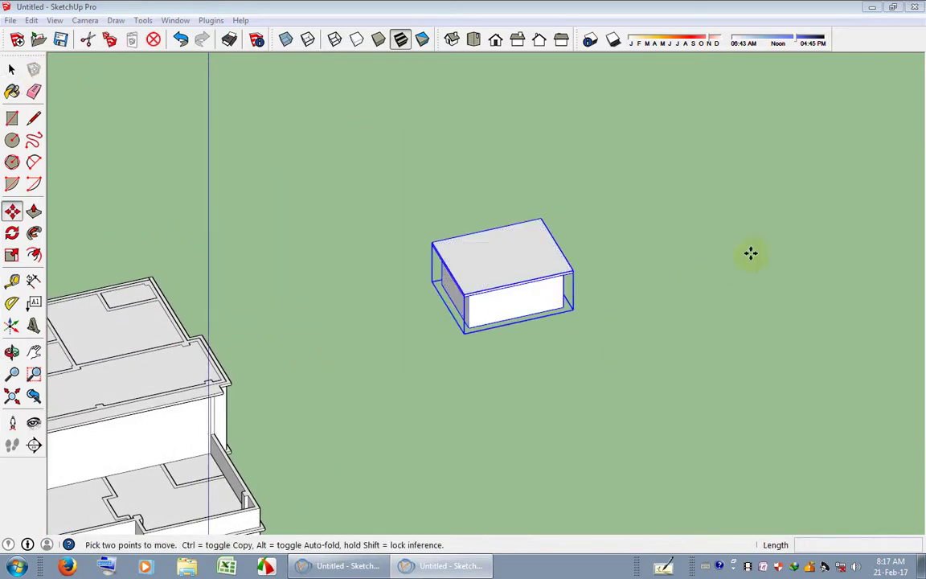
{"action": "left_click", "coordinate": [748, 254]}
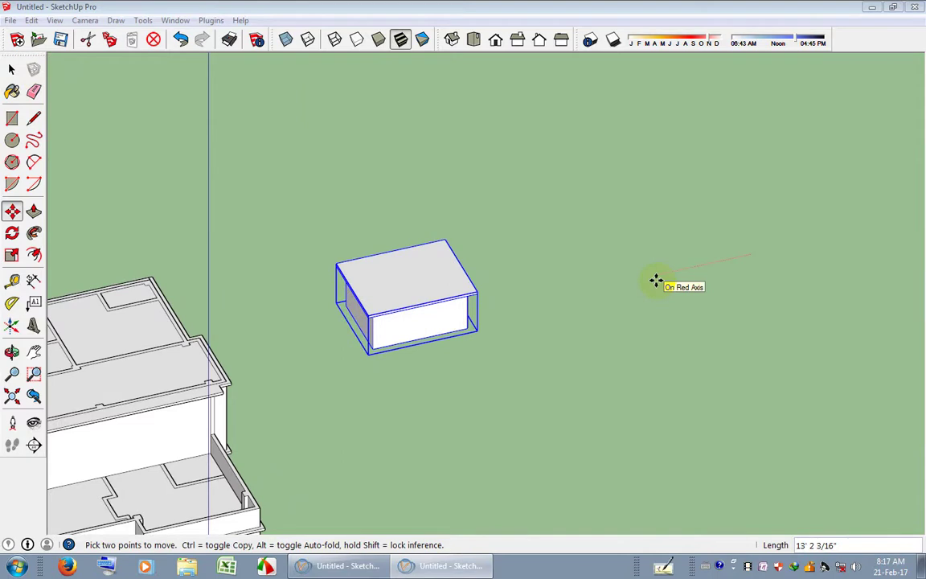
{"action": "left_click", "coordinate": [395, 322]}
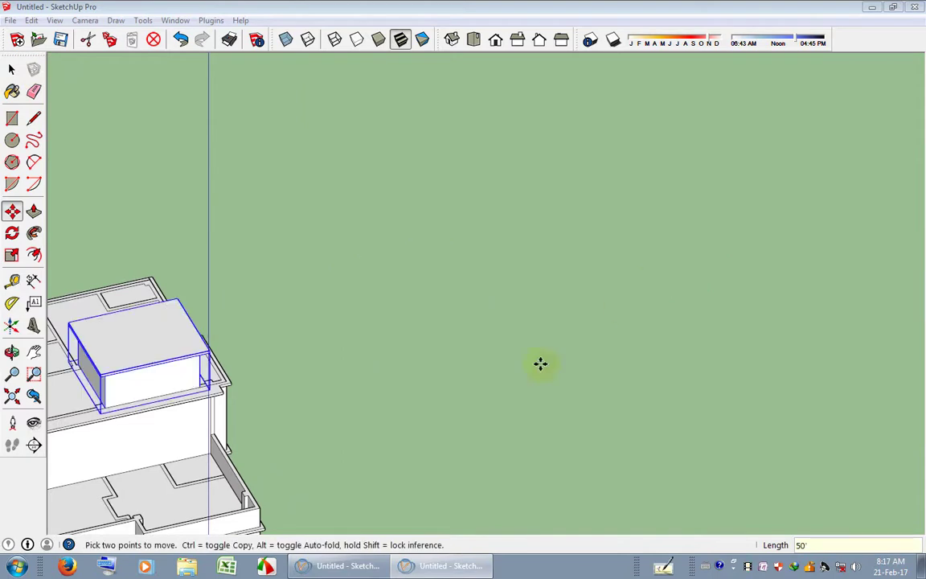
{"action": "key", "text": "space"}
{"action": "scroll", "coordinate": [459, 409], "scroll_direction": "up", "scroll_amount": 3}
{"action": "middle_click_drag", "start_coordinate": [459, 409], "coordinate": [480, 337], "text": "shift"}
Orbit around the whole building, then zoom in on the front entrance steps.
{"action": "scroll", "coordinate": [450, 308], "scroll_direction": "down", "scroll_amount": 2}
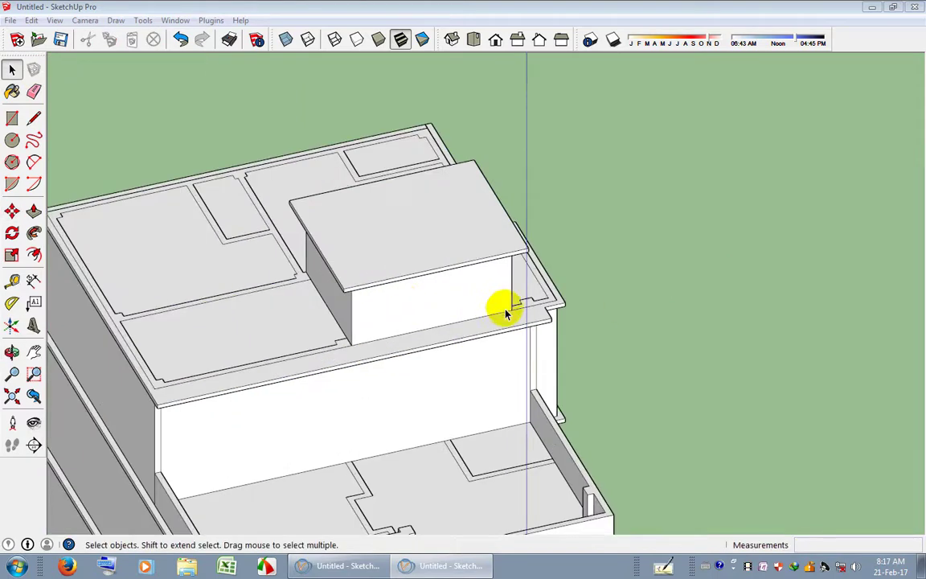
{"action": "middle_click_drag", "start_coordinate": [502, 311], "coordinate": [203, 265]}
{"action": "scroll", "coordinate": [398, 260], "scroll_direction": "down", "scroll_amount": 3}
{"action": "scroll", "coordinate": [398, 260], "scroll_direction": "down", "scroll_amount": 3}
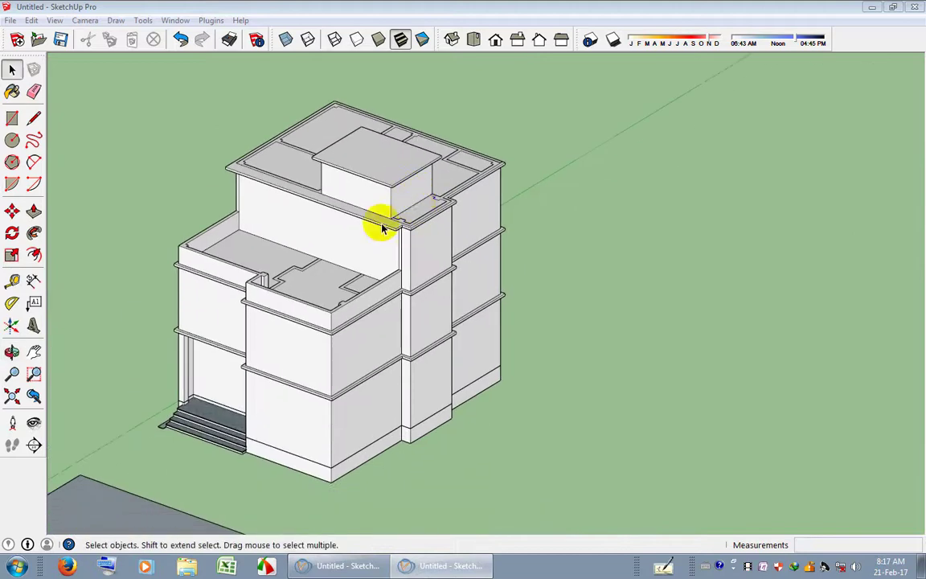
{"action": "mouse_move", "coordinate": [377, 221]}
{"action": "middle_mouse_down"}
{"action": "mouse_move", "coordinate": [362, 229]}
{"action": "mouse_move", "coordinate": [416, 285]}
{"action": "mouse_move", "coordinate": [556, 258]}
{"action": "mouse_move", "coordinate": [445, 283]}
{"action": "middle_mouse_up"}
{"action": "scroll", "coordinate": [434, 263], "scroll_direction": "up", "scroll_amount": 2}
{"action": "scroll", "coordinate": [380, 254], "scroll_direction": "up", "scroll_amount": 3}
{"action": "mouse_move", "coordinate": [380, 255]}
{"action": "middle_mouse_down"}
{"action": "mouse_move", "coordinate": [438, 161]}
{"action": "mouse_move", "coordinate": [396, 271]}
{"action": "middle_mouse_up"}
{"action": "scroll", "coordinate": [393, 134], "scroll_direction": "up", "scroll_amount": 2}
{"action": "scroll", "coordinate": [413, 180], "scroll_direction": "down", "scroll_amount": 2}
{"action": "scroll", "coordinate": [414, 180], "scroll_direction": "down", "scroll_amount": 2}
{"action": "scroll", "coordinate": [325, 304], "scroll_direction": "down", "scroll_amount": 2}
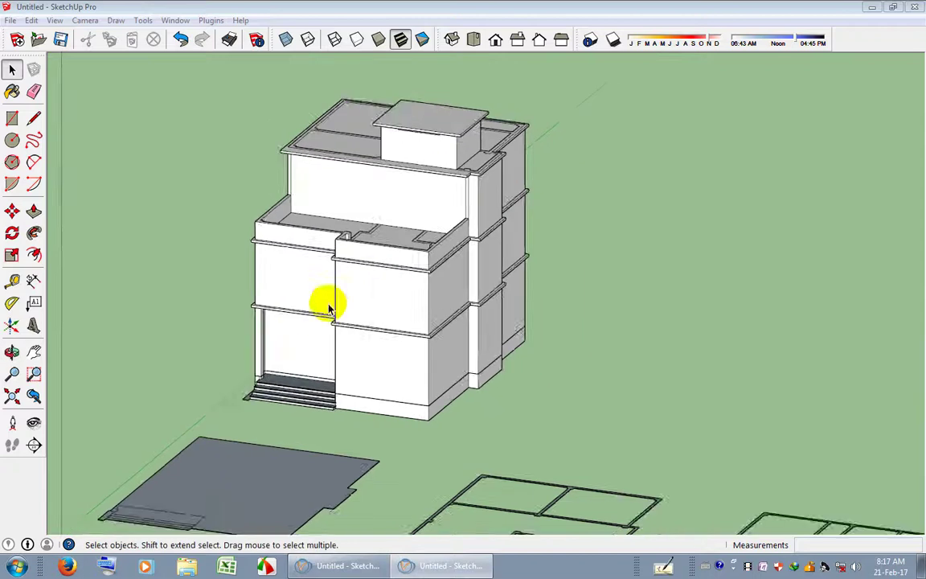
{"action": "mouse_move", "coordinate": [324, 303]}
{"action": "middle_mouse_down"}
{"action": "mouse_move", "coordinate": [546, 275]}
{"action": "mouse_move", "coordinate": [324, 378]}
{"action": "mouse_move", "coordinate": [388, 359]}
{"action": "mouse_move", "coordinate": [473, 378]}
{"action": "middle_mouse_up"}
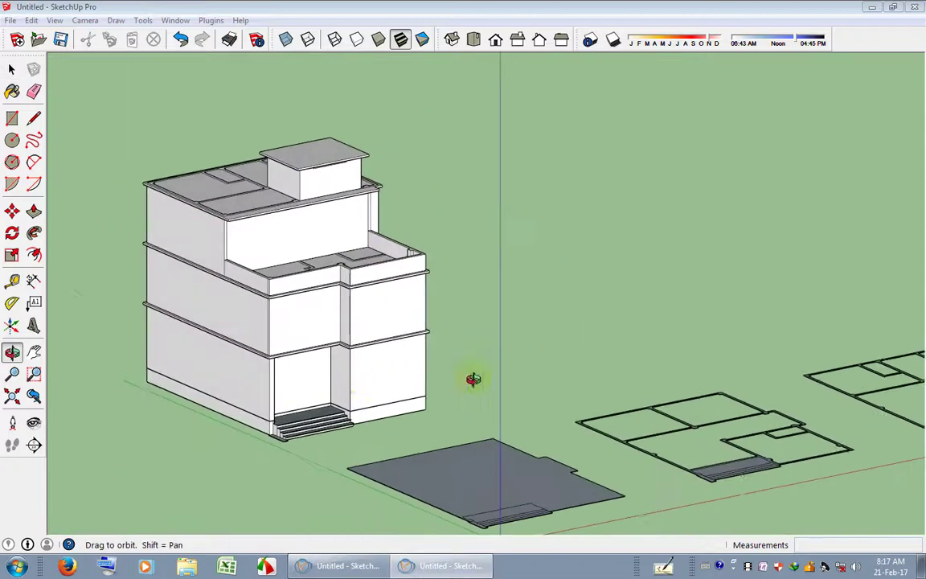
{"action": "middle_click_drag", "start_coordinate": [344, 378], "coordinate": [448, 369], "text": "shift"}
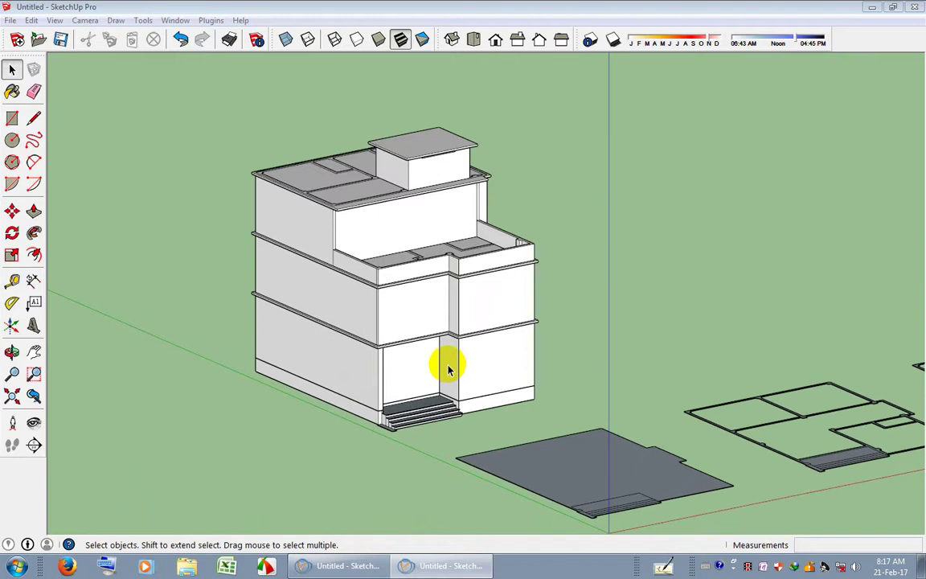
{"action": "mouse_move", "coordinate": [449, 369]}
{"action": "middle_mouse_down"}
{"action": "mouse_move", "coordinate": [492, 306]}
{"action": "mouse_move", "coordinate": [428, 151]}
{"action": "mouse_move", "coordinate": [435, 412]}
{"action": "middle_mouse_up"}
{"action": "scroll", "coordinate": [364, 310], "scroll_direction": "up", "scroll_amount": 2}
{"action": "scroll", "coordinate": [413, 366], "scroll_direction": "up", "scroll_amount": 2}
{"action": "scroll", "coordinate": [432, 345], "scroll_direction": "up", "scroll_amount": 1}
{"action": "scroll", "coordinate": [441, 316], "scroll_direction": "up", "scroll_amount": 2}
{"action": "scroll", "coordinate": [435, 412], "scroll_direction": "up", "scroll_amount": 3}
{"action": "scroll", "coordinate": [419, 396], "scroll_direction": "up", "scroll_amount": 2}
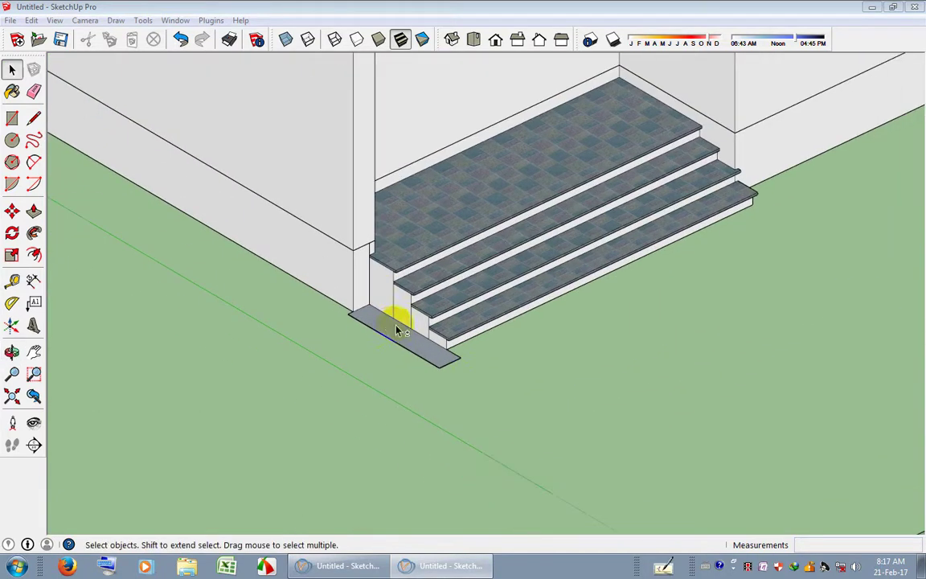
{"action": "middle_click_drag", "start_coordinate": [471, 336], "coordinate": [383, 337], "text": "shift"}
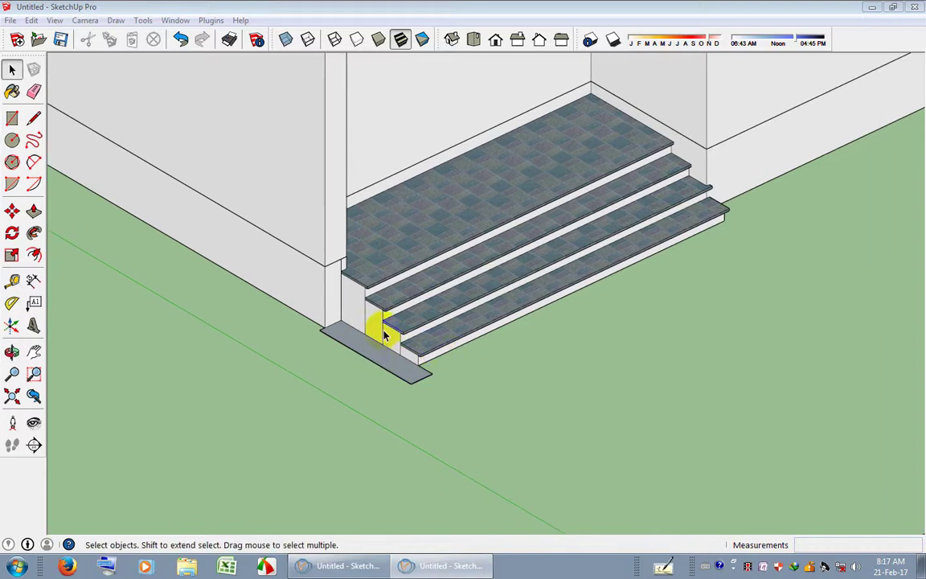
{"action": "left_click", "coordinate": [12, 118]}
{"action": "scroll", "coordinate": [314, 319], "scroll_direction": "up", "scroll_amount": 2}
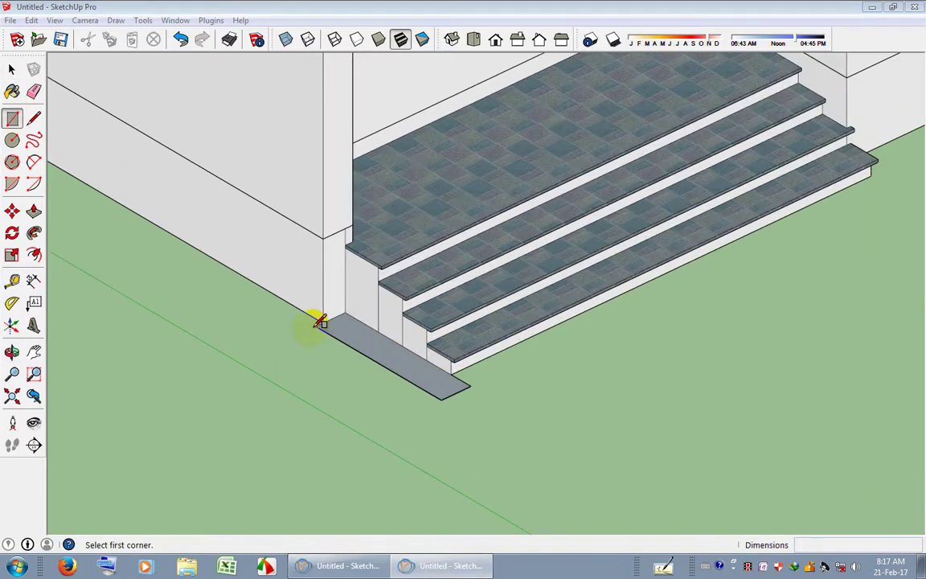
{"action": "left_click", "coordinate": [33, 211]}
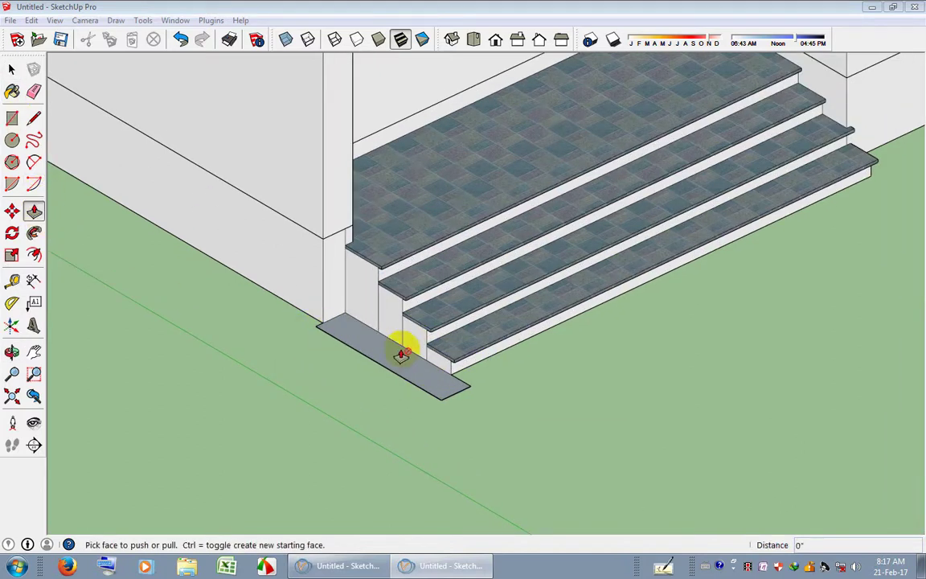
{"action": "key", "text": "space"}
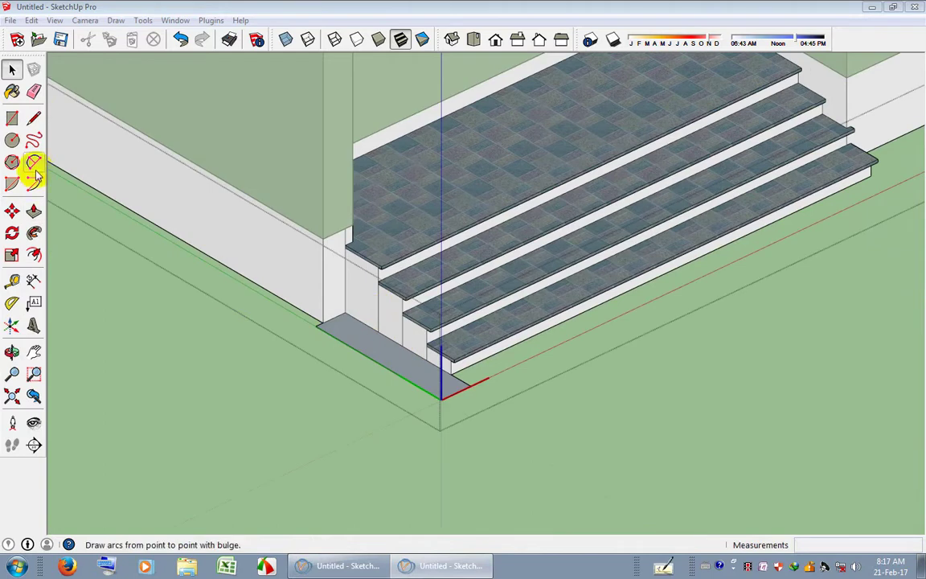
{"action": "left_click", "coordinate": [34, 210]}
{"action": "mouse_move", "coordinate": [401, 353]}
{"action": "left_mouse_down"}
{"action": "mouse_move", "coordinate": [379, 241]}
{"action": "mouse_move", "coordinate": [294, 270]}
{"action": "left_mouse_up"}
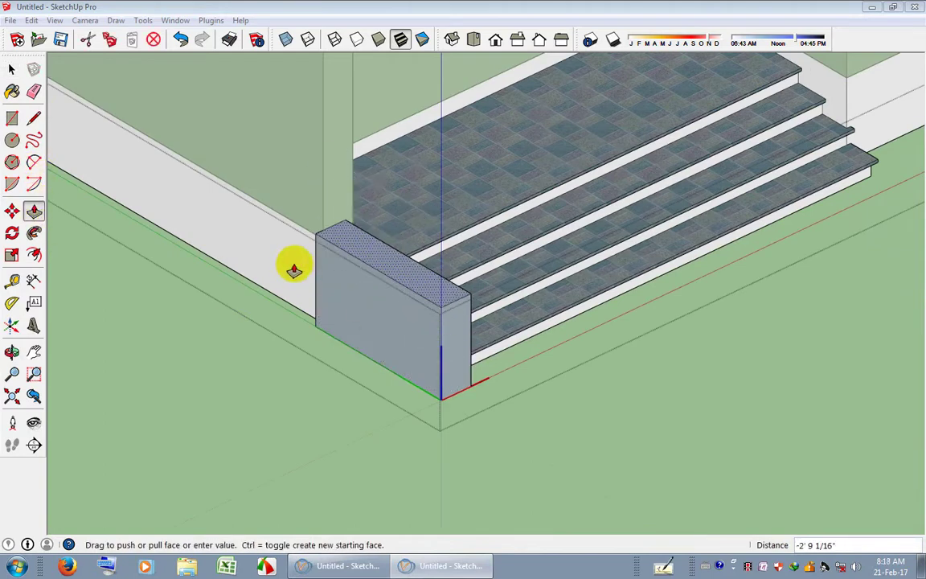
{"action": "key", "text": "Escape"}
{"action": "key", "text": "space"}
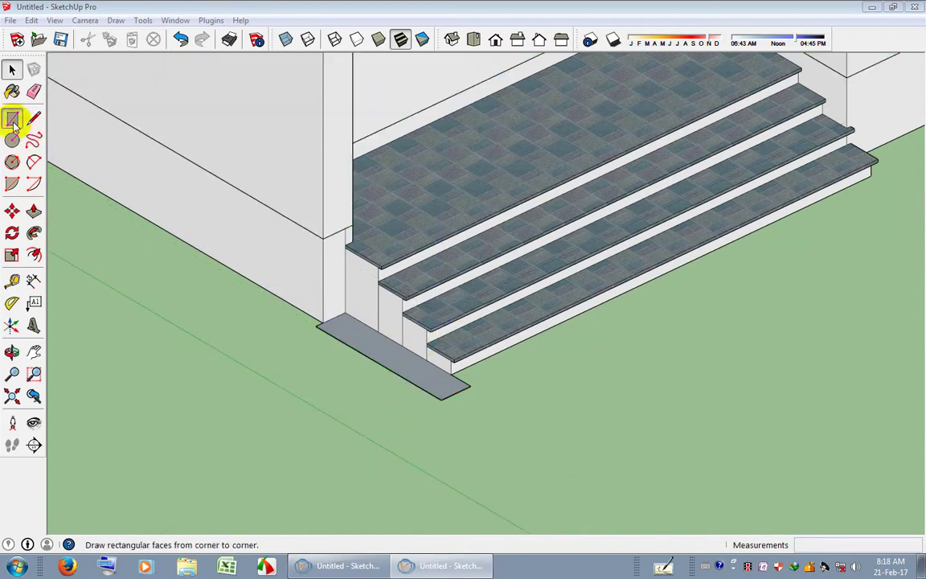
{"action": "left_click", "coordinate": [12, 119]}
{"action": "scroll", "coordinate": [323, 328], "scroll_direction": "up", "scroll_amount": 2}
{"action": "left_click", "coordinate": [318, 325]}
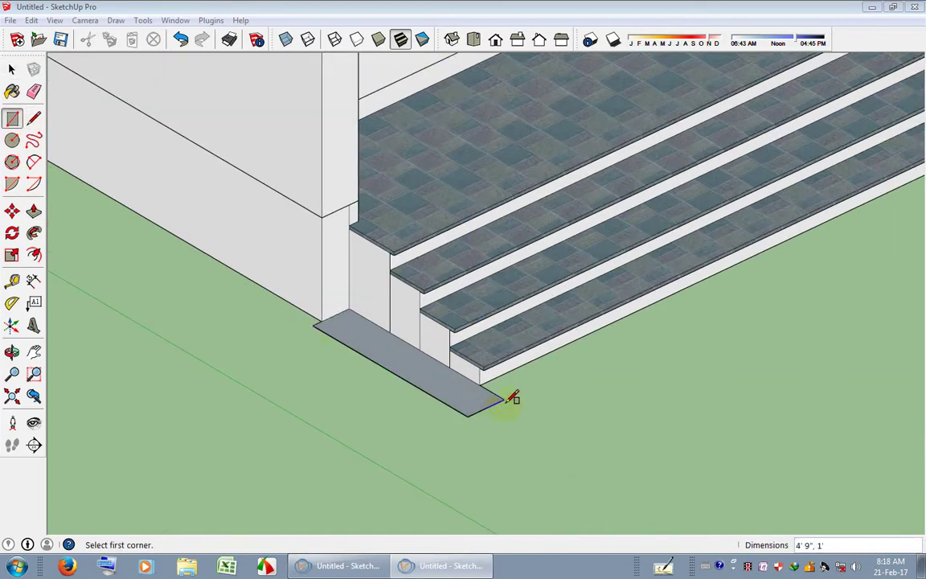
{"action": "scroll", "coordinate": [499, 394], "scroll_direction": "down", "scroll_amount": 2}
{"action": "key", "text": "space"}
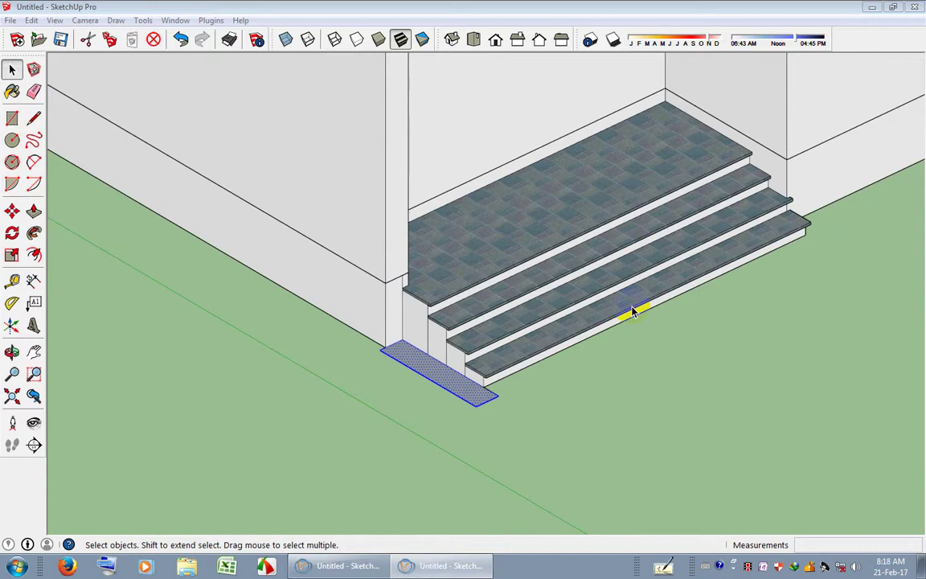
{"action": "left_click", "coordinate": [33, 210]}
{"action": "left_click_drag", "start_coordinate": [459, 366], "coordinate": [427, 304]}
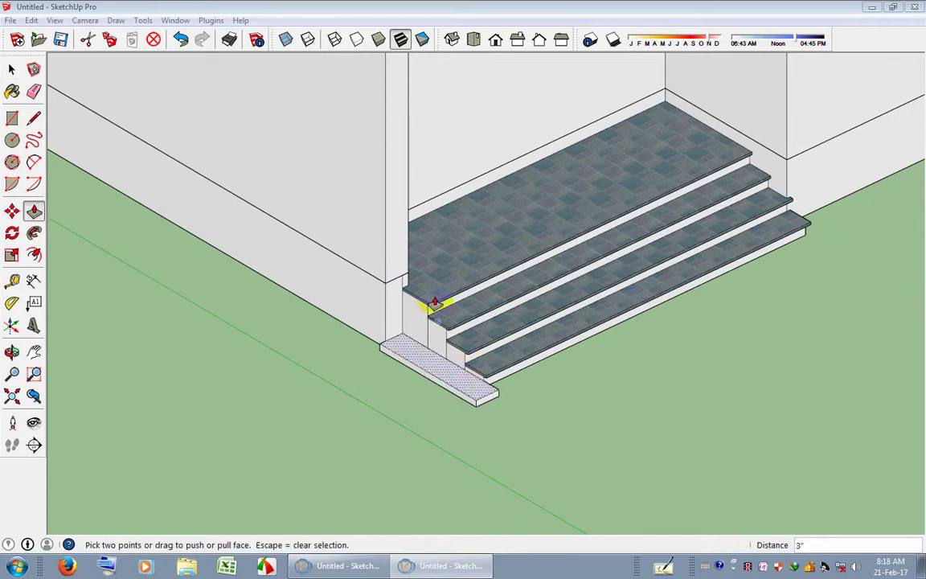
{"action": "scroll", "coordinate": [433, 351], "scroll_direction": "down", "scroll_amount": 1}
{"action": "left_click", "coordinate": [433, 351]}
{"action": "scroll", "coordinate": [444, 200], "scroll_direction": "down", "scroll_amount": 3}
{"action": "scroll", "coordinate": [357, 259], "scroll_direction": "up", "scroll_amount": 3}
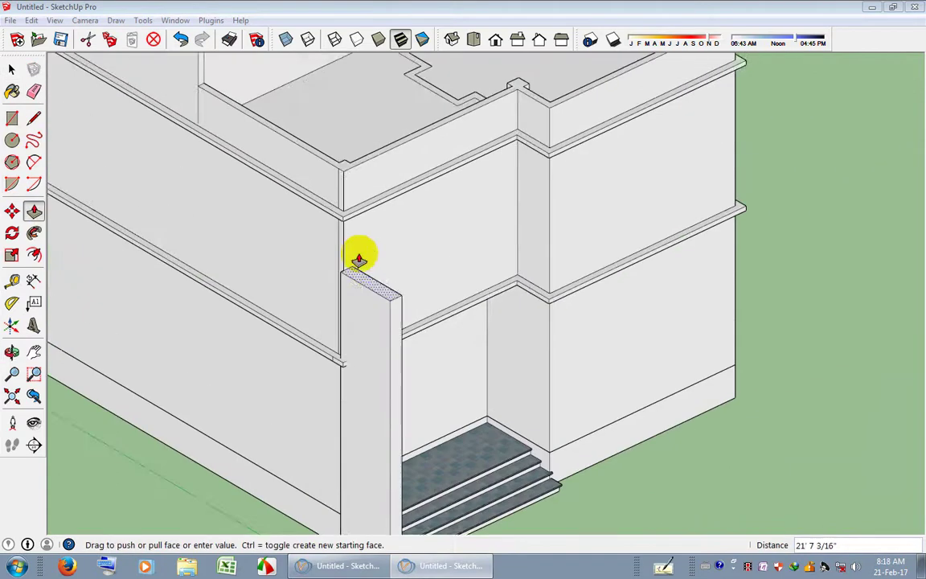
{"action": "scroll", "coordinate": [345, 184], "scroll_direction": "up", "scroll_amount": 2}
{"action": "left_click", "coordinate": [325, 161]}
{"action": "scroll", "coordinate": [446, 326], "scroll_direction": "down", "scroll_amount": 2}
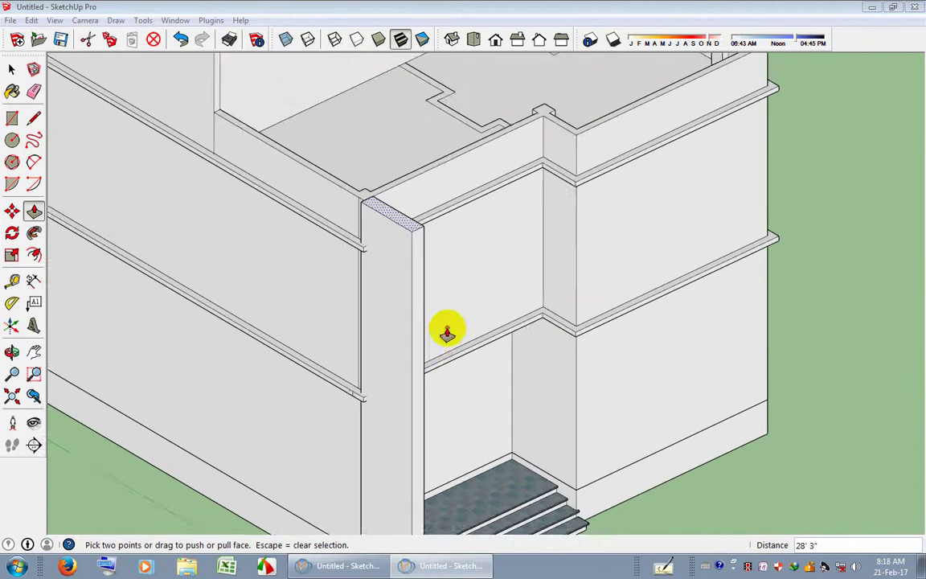
{"action": "scroll", "coordinate": [439, 232], "scroll_direction": "down", "scroll_amount": 2}
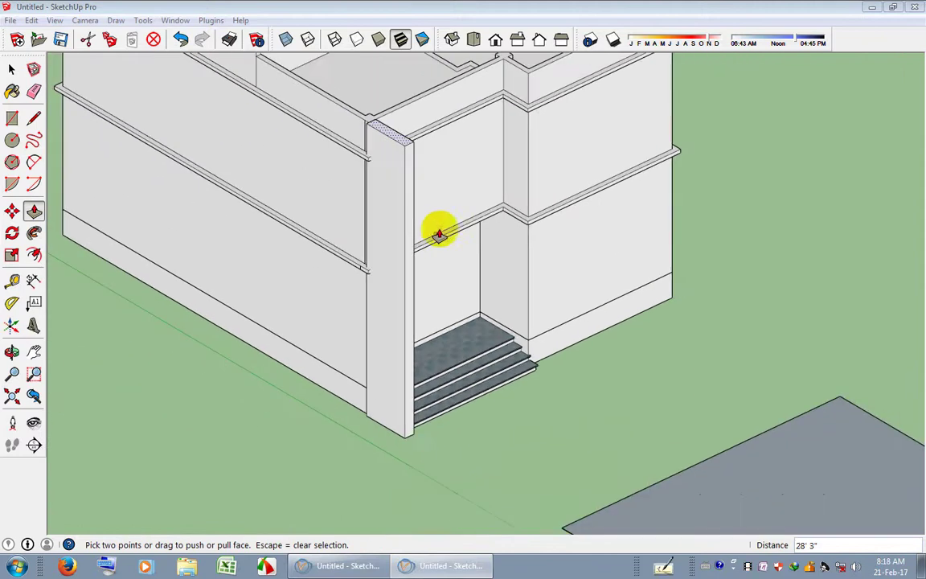
{"action": "left_click", "coordinate": [180, 39]}
{"action": "scroll", "coordinate": [400, 483], "scroll_direction": "up", "scroll_amount": 2}
{"action": "key", "text": "space"}
{"action": "left_click_drag", "start_coordinate": [299, 484], "coordinate": [510, 326]}
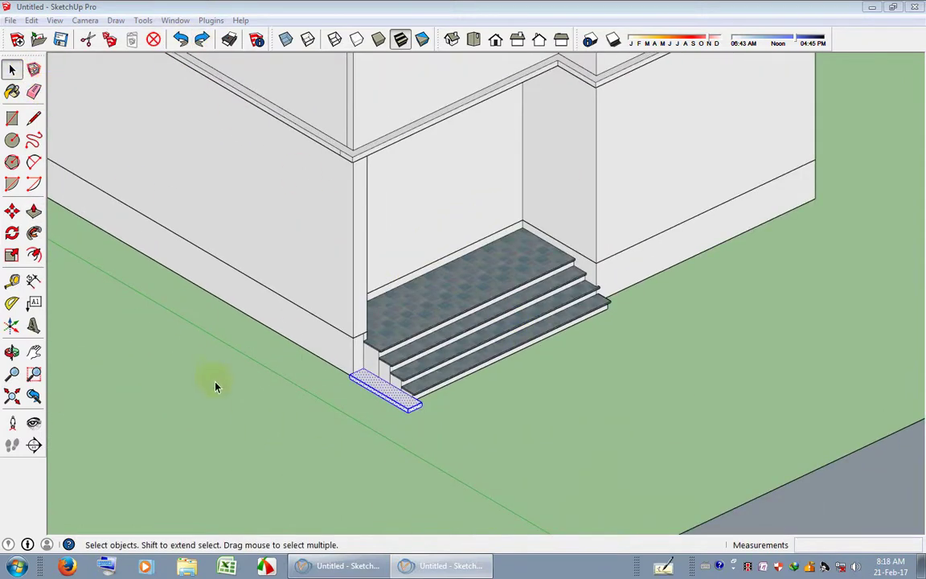
{"action": "left_click", "coordinate": [373, 418]}
{"action": "scroll", "coordinate": [373, 418], "scroll_direction": "up", "scroll_amount": 2}
{"action": "left_click", "coordinate": [180, 40]}
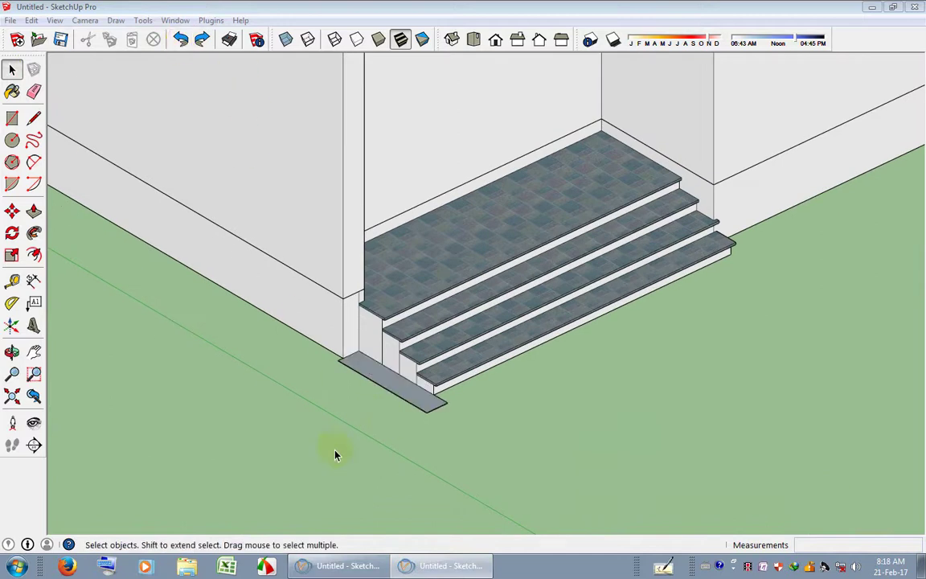
Make the flat strip beside the entrance steps into a component.
{"action": "left_click_drag", "start_coordinate": [454, 353], "coordinate": [460, 350]}
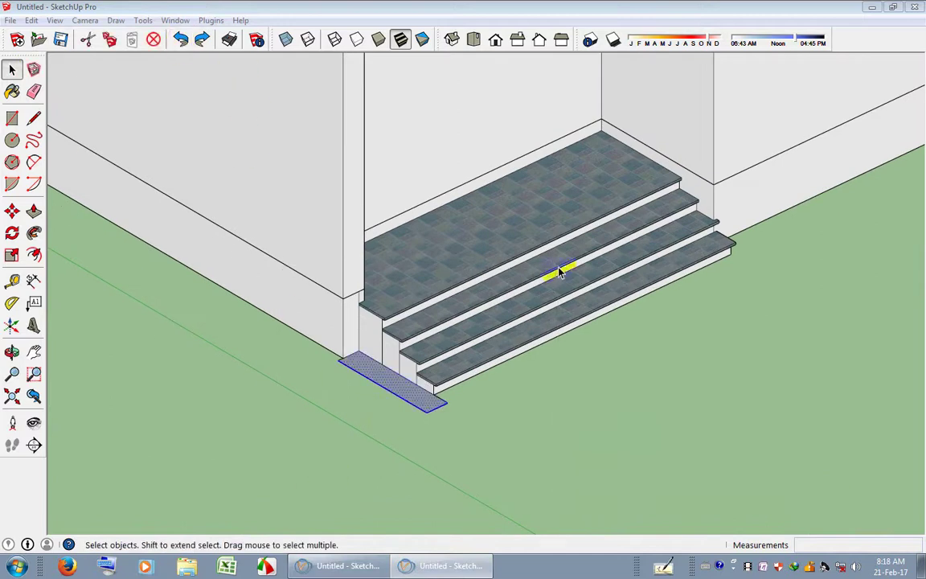
{"action": "left_click", "coordinate": [33, 69]}
{"action": "key", "text": "Return"}
{"action": "scroll", "coordinate": [391, 378], "scroll_direction": "up", "scroll_amount": 2}
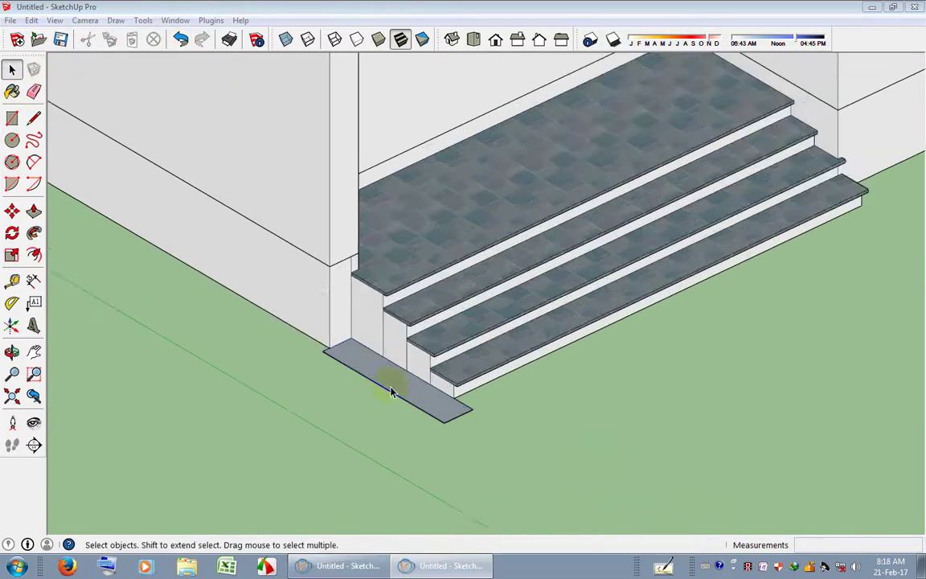
{"action": "scroll", "coordinate": [393, 378], "scroll_direction": "up", "scroll_amount": 1}
Inside the component, Push/Pull the strip upward into a tall pillar.
{"action": "double_click", "coordinate": [393, 378]}
{"action": "left_click", "coordinate": [33, 210]}
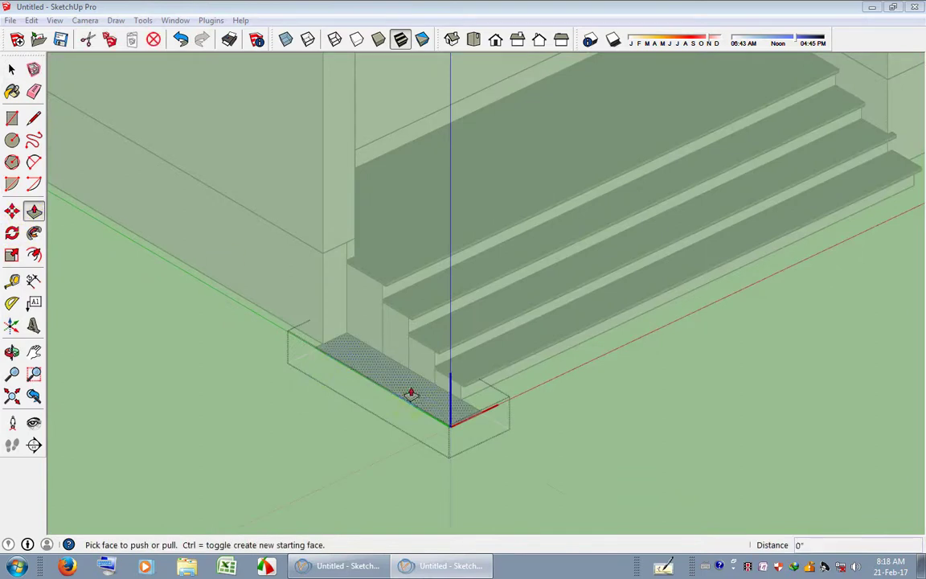
{"action": "left_click", "coordinate": [412, 390]}
{"action": "middle_click_drag", "start_coordinate": [393, 246], "coordinate": [389, 422]}
{"action": "scroll", "coordinate": [334, 261], "scroll_direction": "up", "scroll_amount": 3}
{"action": "scroll", "coordinate": [331, 261], "scroll_direction": "down", "scroll_amount": 2}
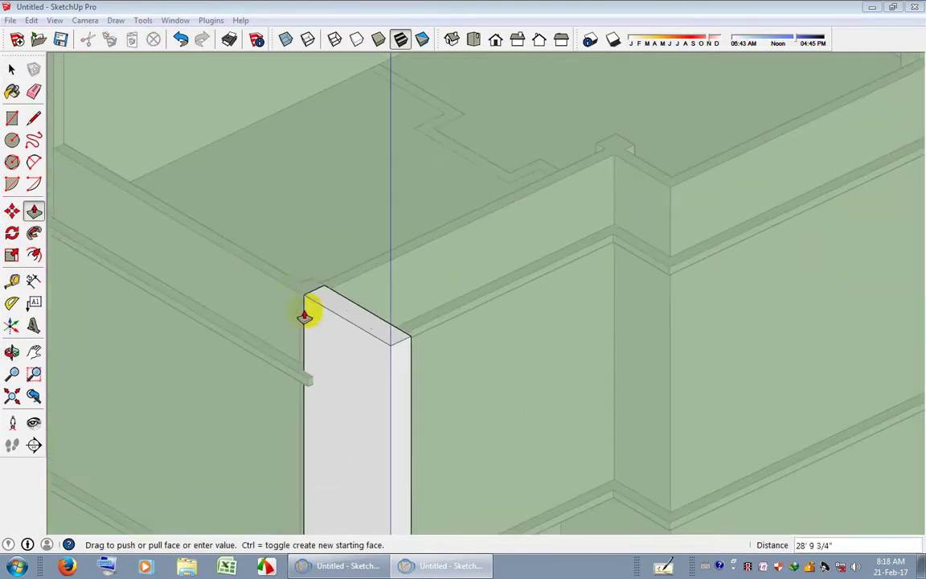
{"action": "left_click", "coordinate": [358, 325]}
{"action": "mouse_move", "coordinate": [358, 325]}
{"action": "middle_mouse_down"}
{"action": "mouse_move", "coordinate": [684, 446]}
{"action": "mouse_move", "coordinate": [426, 304]}
{"action": "middle_mouse_up"}
Raise the pillar's top face by 1' to form a cap.
{"action": "left_click", "coordinate": [412, 263]}
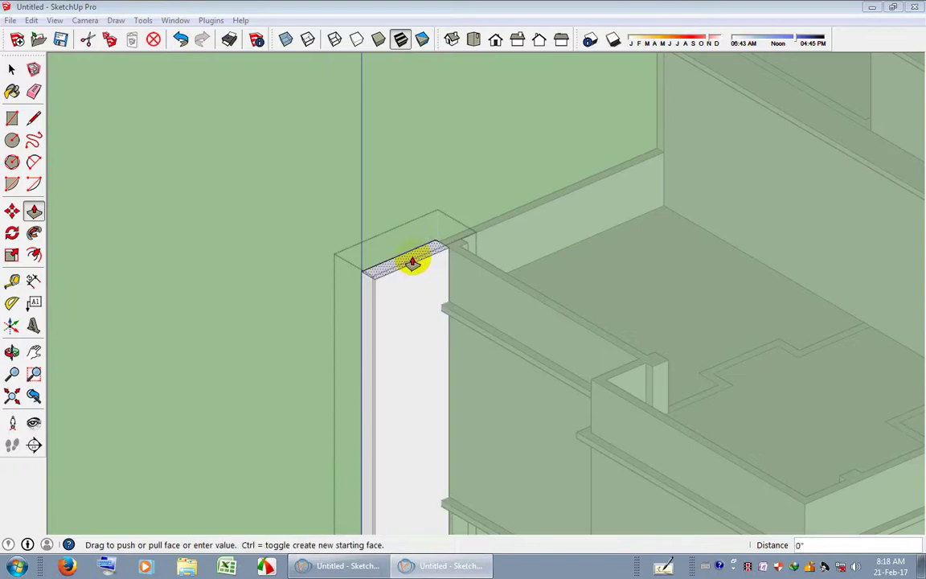
{"action": "left_click", "coordinate": [412, 271]}
{"action": "scroll", "coordinate": [483, 257], "scroll_direction": "up", "scroll_amount": 2}
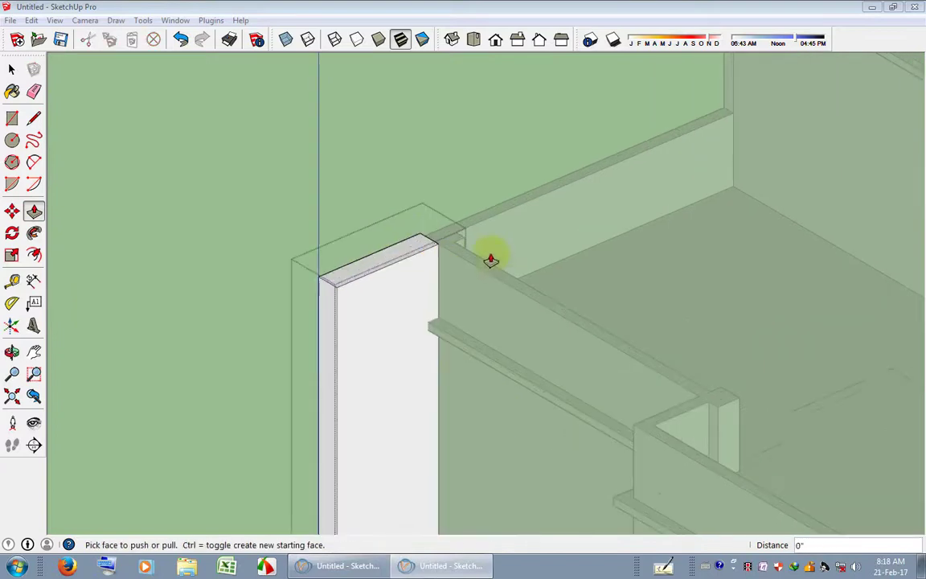
{"action": "left_click", "coordinate": [390, 263]}
{"action": "type", "text": "12"}
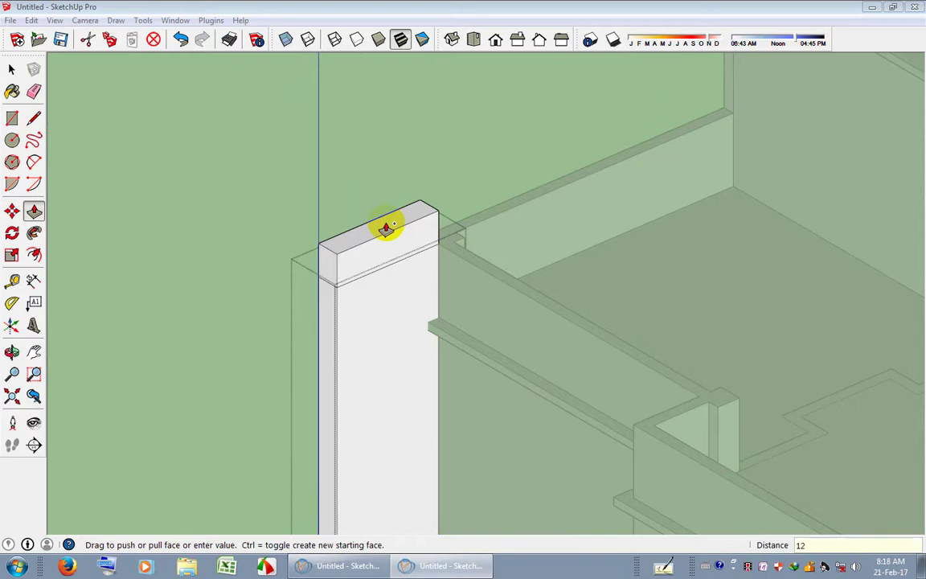
{"action": "key", "text": "Return"}
{"action": "scroll", "coordinate": [241, 306], "scroll_direction": "up", "scroll_amount": 2}
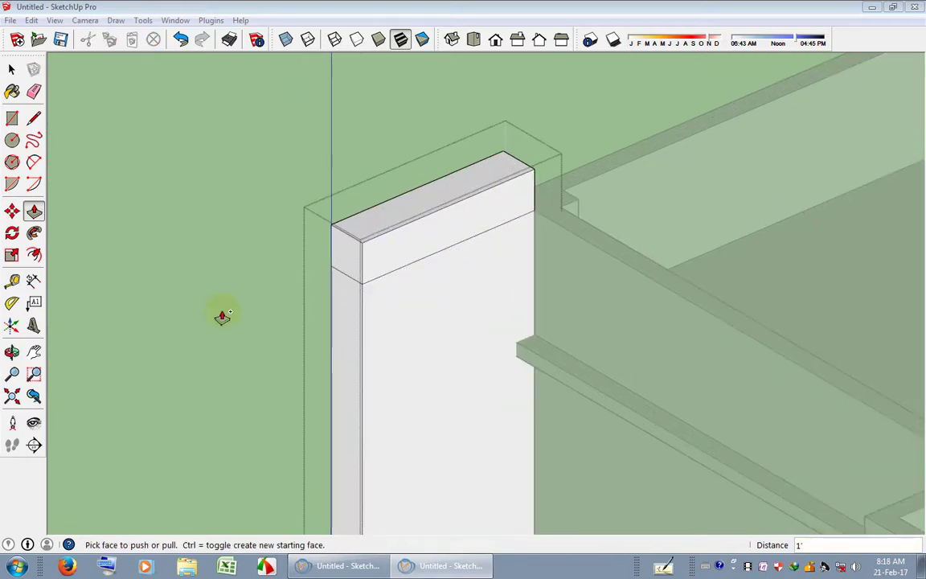
Stretch the cap sideways into a long slab reaching back to the house.
{"action": "left_click", "coordinate": [431, 281]}
{"action": "scroll", "coordinate": [465, 290], "scroll_direction": "down", "scroll_amount": 2}
{"action": "middle_click_drag", "start_coordinate": [533, 331], "coordinate": [269, 182]}
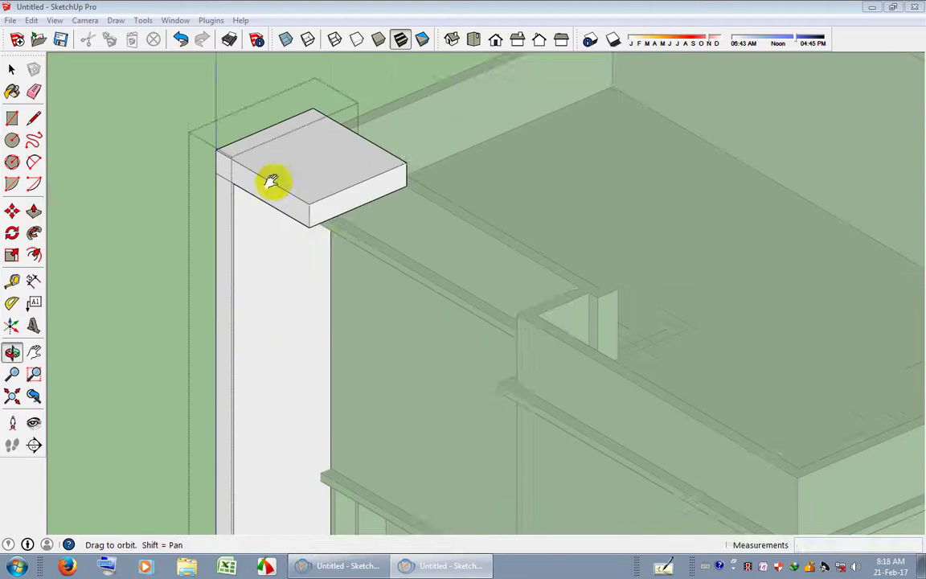
{"action": "left_click", "coordinate": [440, 273]}
{"action": "middle_click_drag", "start_coordinate": [441, 273], "coordinate": [355, 305]}
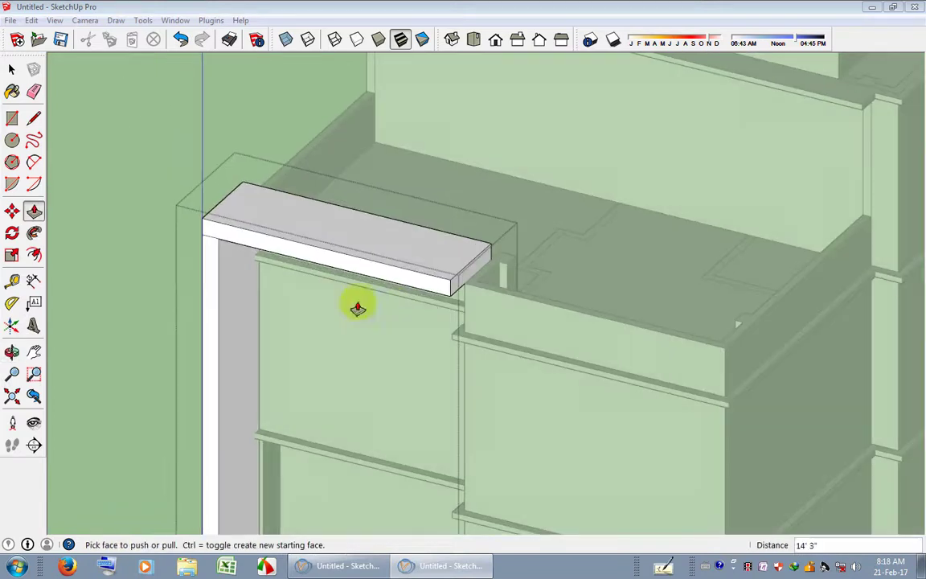
{"action": "left_click", "coordinate": [34, 92]}
{"action": "scroll", "coordinate": [185, 228], "scroll_direction": "up", "scroll_amount": 2}
{"action": "mouse_move", "coordinate": [232, 238]}
{"action": "middle_mouse_down"}
{"action": "mouse_move", "coordinate": [651, 264]}
{"action": "mouse_move", "coordinate": [589, 256]}
{"action": "middle_mouse_up"}
{"action": "key", "text": "space"}
{"action": "scroll", "coordinate": [579, 259], "scroll_direction": "down", "scroll_amount": 2}
{"action": "scroll", "coordinate": [196, 428], "scroll_direction": "down", "scroll_amount": 2}
{"action": "scroll", "coordinate": [727, 355], "scroll_direction": "down", "scroll_amount": 2}
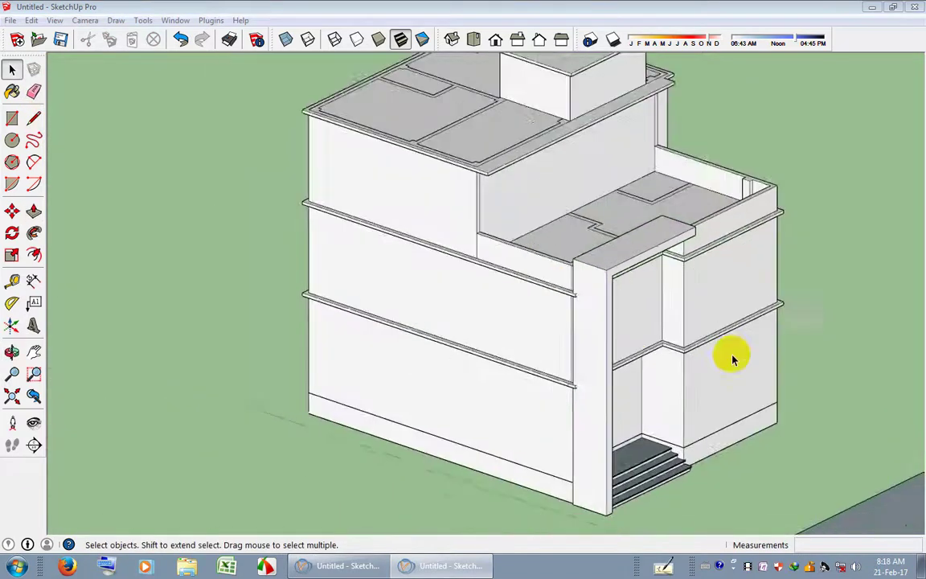
{"action": "mouse_move", "coordinate": [727, 355]}
{"action": "middle_mouse_down"}
{"action": "mouse_move", "coordinate": [381, 347]}
{"action": "mouse_move", "coordinate": [419, 259]}
{"action": "middle_mouse_up"}
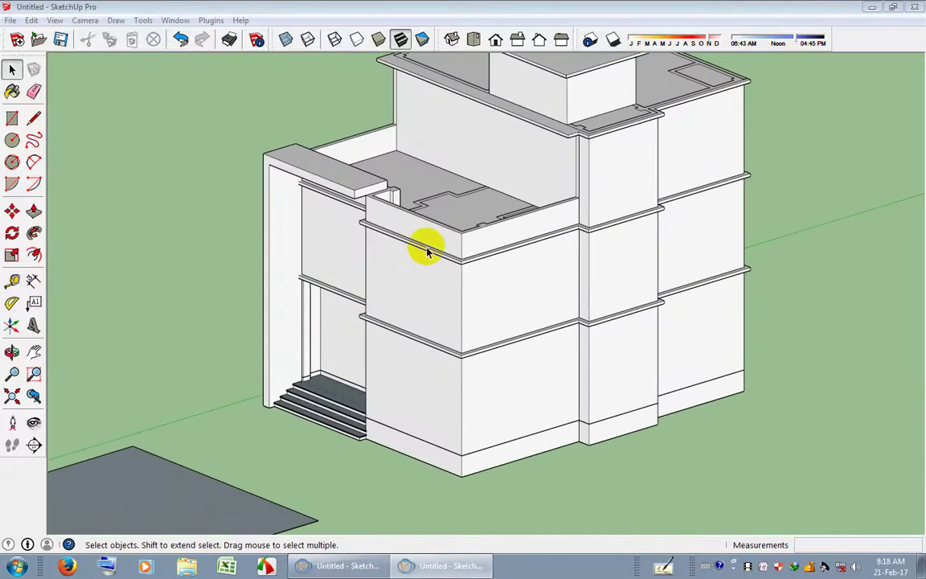
{"action": "middle_click_drag", "start_coordinate": [343, 321], "coordinate": [444, 334]}
{"action": "middle_click_drag", "start_coordinate": [347, 274], "coordinate": [309, 272]}
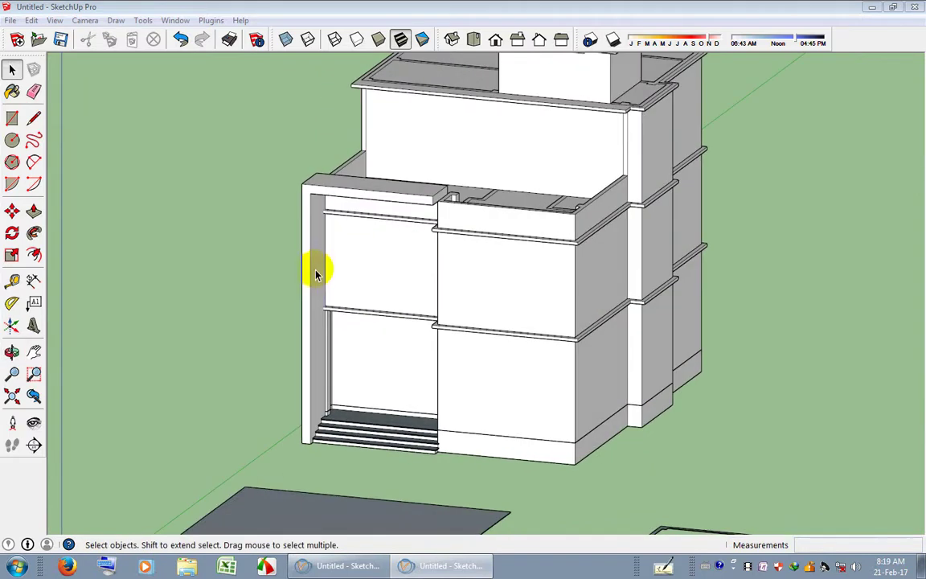
{"action": "left_click", "coordinate": [316, 274]}
{"action": "left_click", "coordinate": [221, 274]}
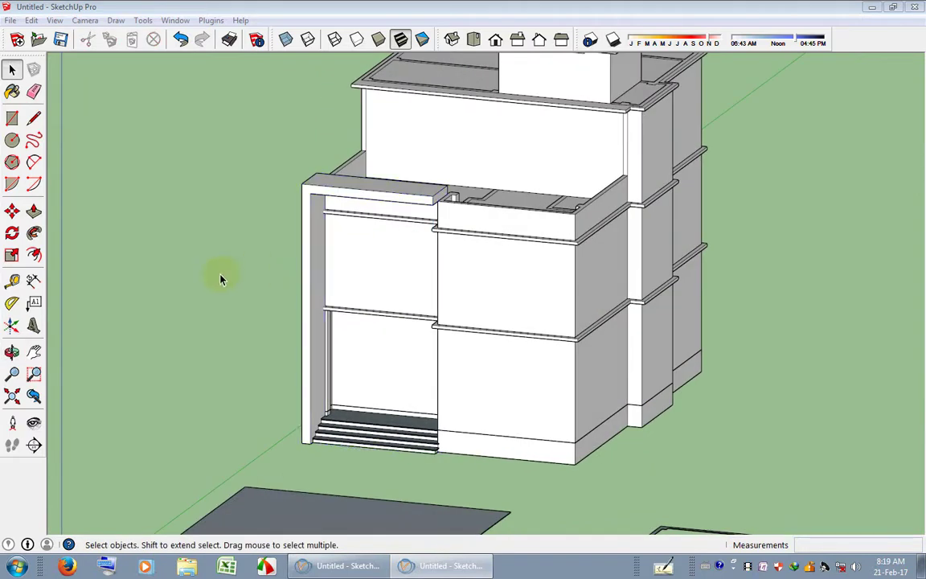
{"action": "scroll", "coordinate": [474, 358], "scroll_direction": "up", "scroll_amount": 3}
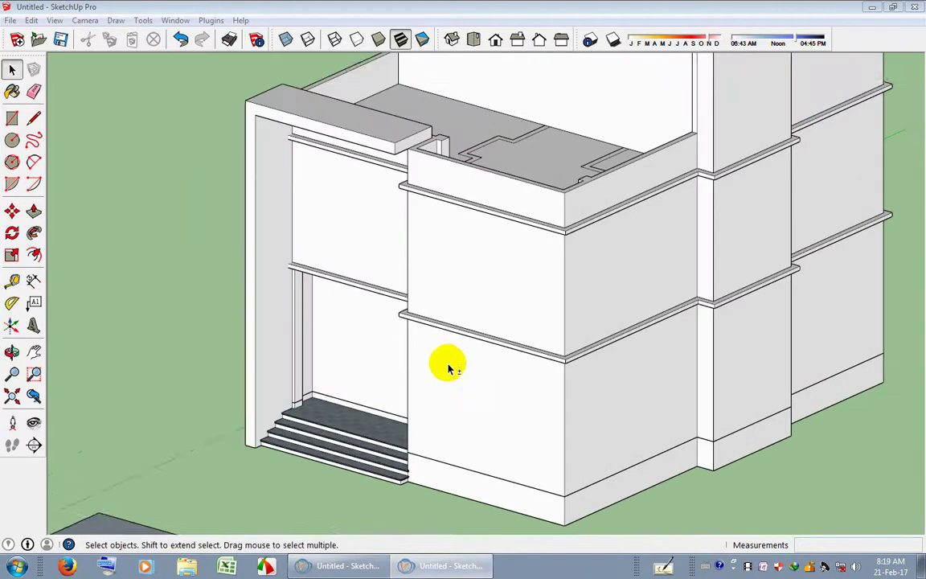
{"action": "scroll", "coordinate": [424, 344], "scroll_direction": "up", "scroll_amount": 2}
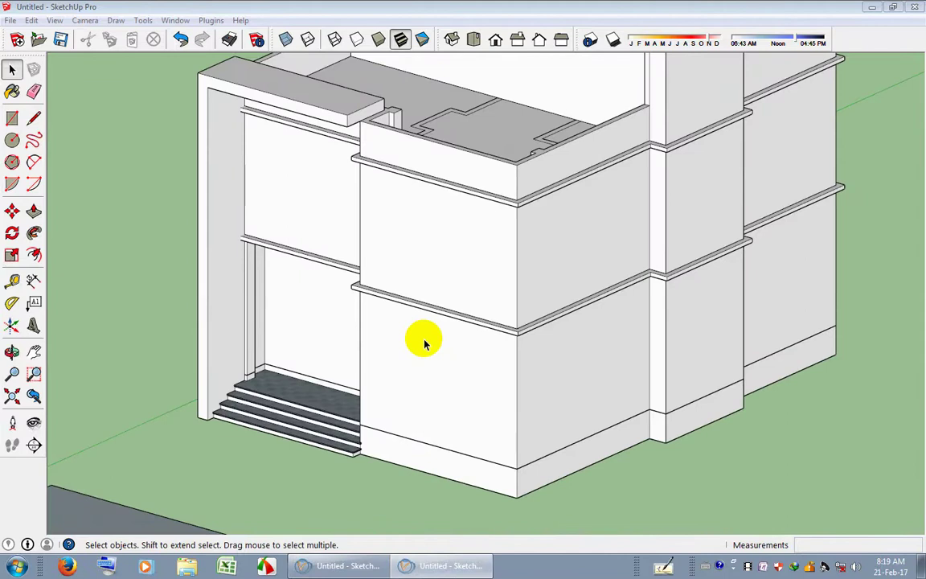
{"action": "mouse_move", "coordinate": [432, 327]}
{"action": "middle_mouse_down"}
{"action": "mouse_move", "coordinate": [446, 338]}
{"action": "mouse_move", "coordinate": [393, 283]}
{"action": "mouse_move", "coordinate": [393, 330]}
{"action": "mouse_move", "coordinate": [416, 335]}
{"action": "middle_mouse_up"}
{"action": "scroll", "coordinate": [319, 287], "scroll_direction": "up", "scroll_amount": 2}
{"action": "scroll", "coordinate": [244, 268], "scroll_direction": "down", "scroll_amount": 3}
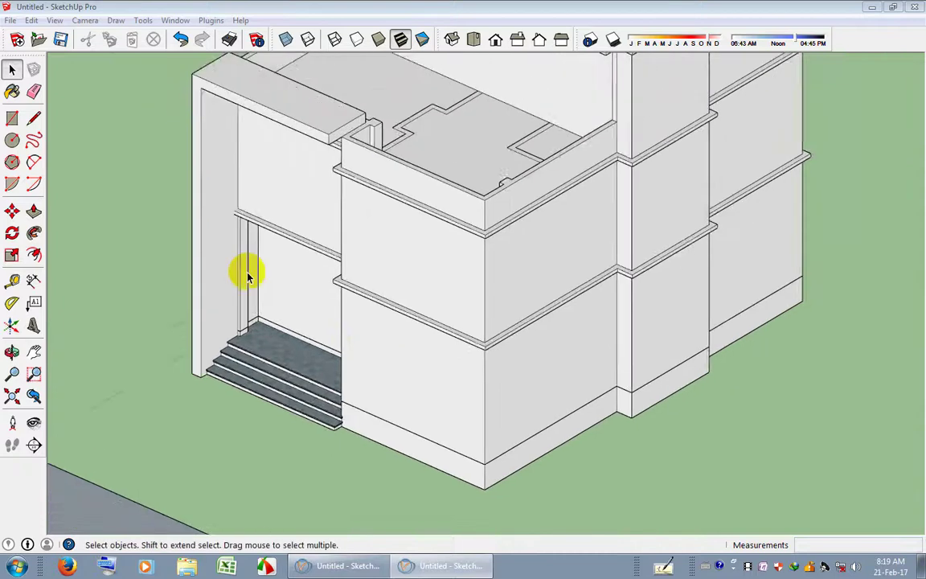
{"action": "scroll", "coordinate": [217, 222], "scroll_direction": "up", "scroll_amount": 4}
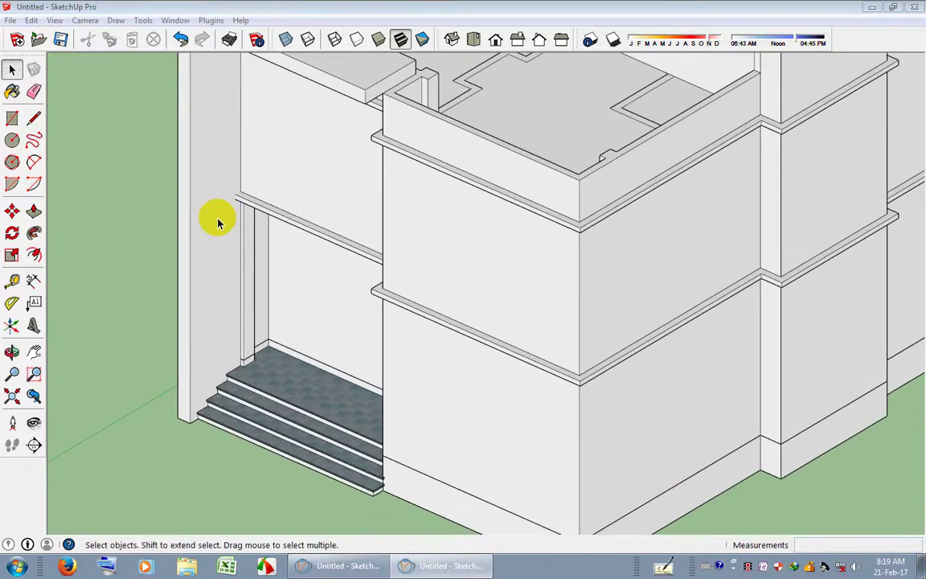
Hide the front wall block and turn off Hidden Geometry display.
{"action": "right_click", "coordinate": [507, 221]}
{"action": "left_click", "coordinate": [536, 258]}
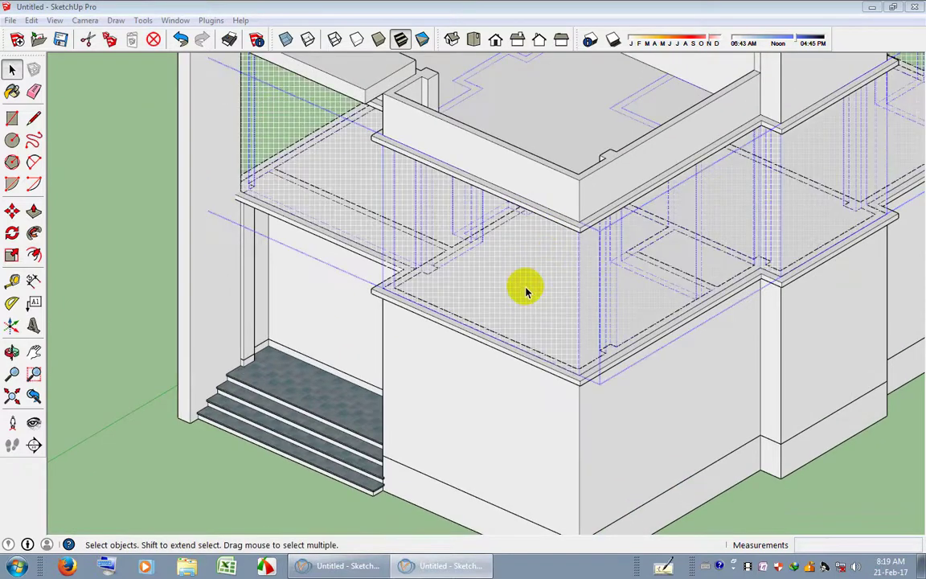
{"action": "mouse_move", "coordinate": [527, 290]}
{"action": "middle_mouse_down"}
{"action": "mouse_move", "coordinate": [463, 286]}
{"action": "mouse_move", "coordinate": [364, 233]}
{"action": "middle_mouse_up"}
{"action": "left_click", "coordinate": [59, 23]}
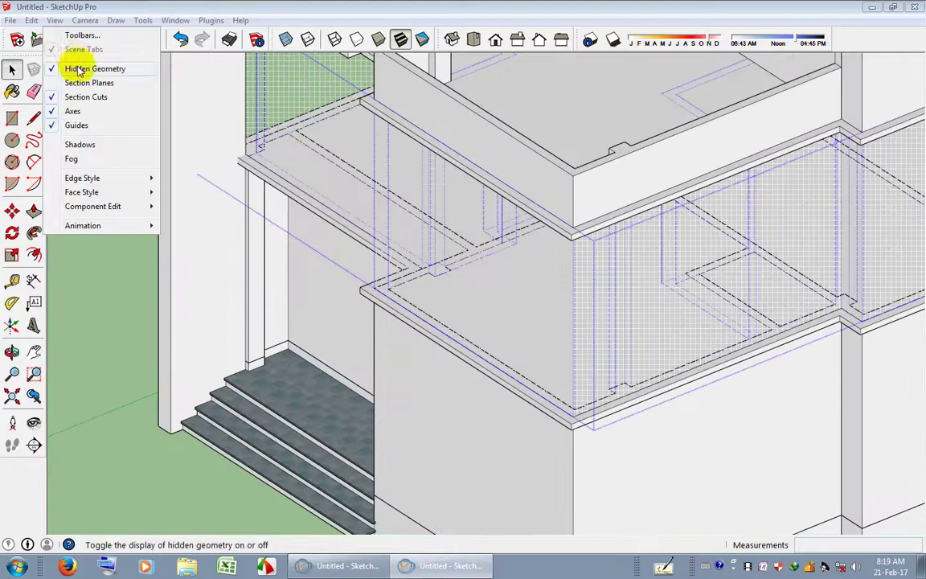
{"action": "left_click", "coordinate": [44, 69]}
Zoom and orbit the view toward the entrance steps and pillar.
{"action": "scroll", "coordinate": [314, 198], "scroll_direction": "up", "scroll_amount": 3}
{"action": "scroll", "coordinate": [398, 233], "scroll_direction": "up", "scroll_amount": 2}
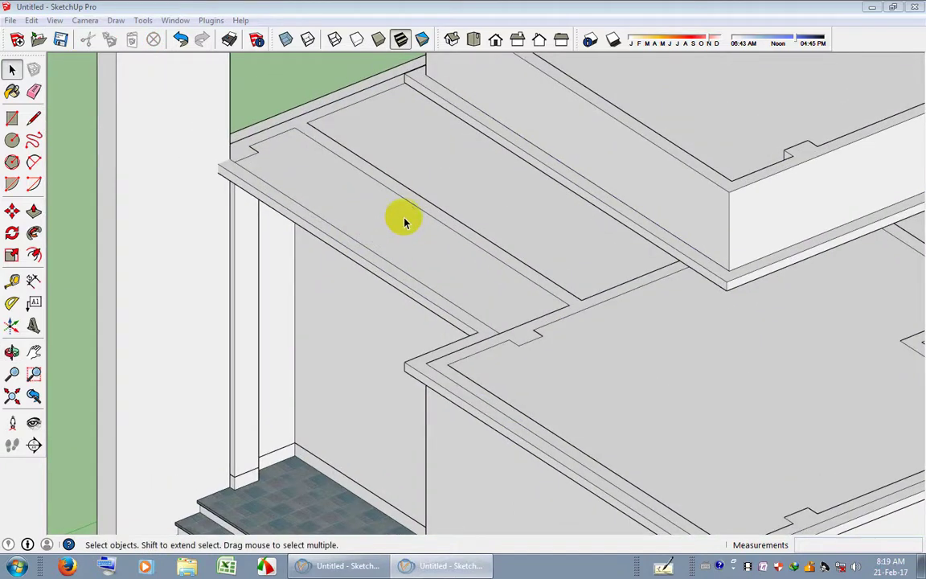
{"action": "scroll", "coordinate": [405, 221], "scroll_direction": "down", "scroll_amount": 3}
{"action": "scroll", "coordinate": [641, 279], "scroll_direction": "up", "scroll_amount": 2}
{"action": "scroll", "coordinate": [650, 291], "scroll_direction": "up", "scroll_amount": 1}
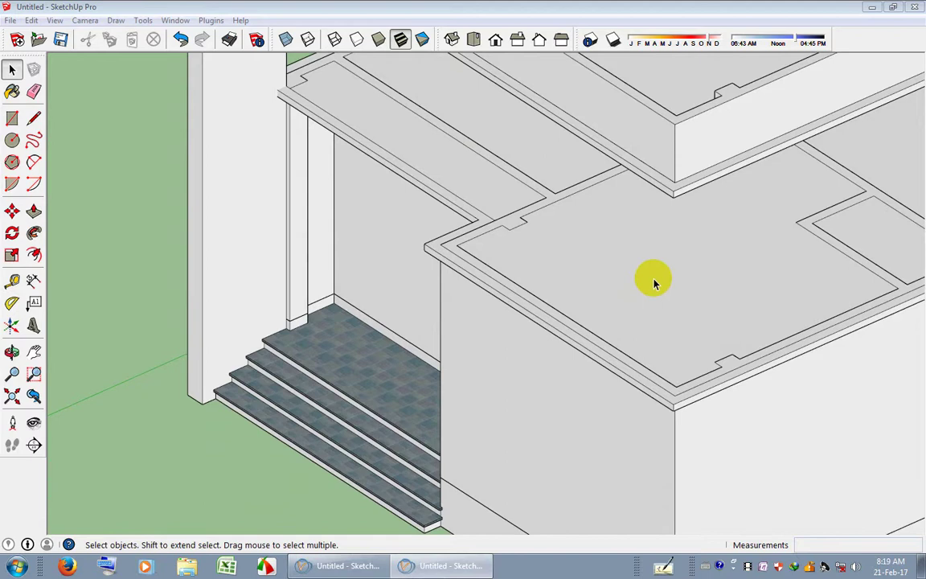
{"action": "scroll", "coordinate": [359, 376], "scroll_direction": "down", "scroll_amount": 3}
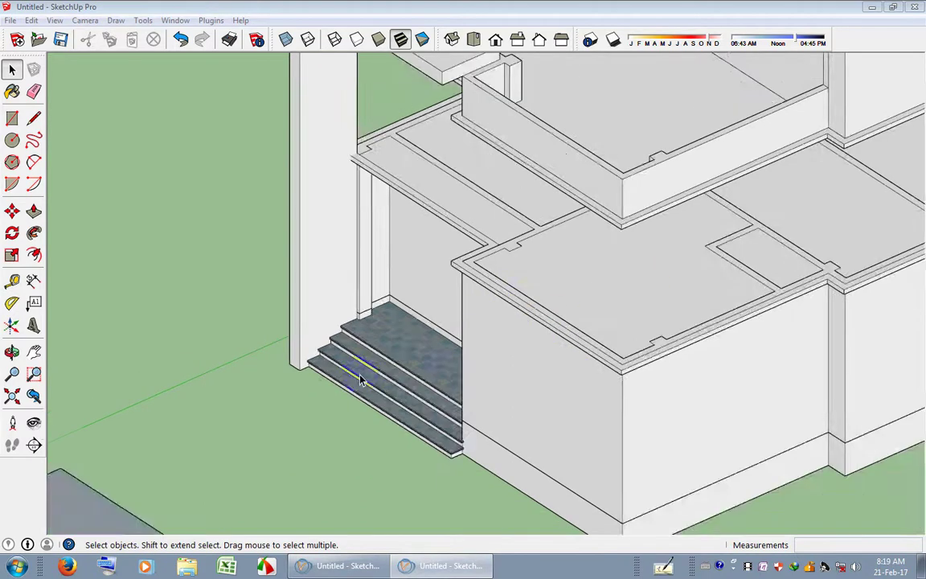
{"action": "scroll", "coordinate": [273, 369], "scroll_direction": "up", "scroll_amount": 3}
{"action": "scroll", "coordinate": [265, 349], "scroll_direction": "up", "scroll_amount": 2}
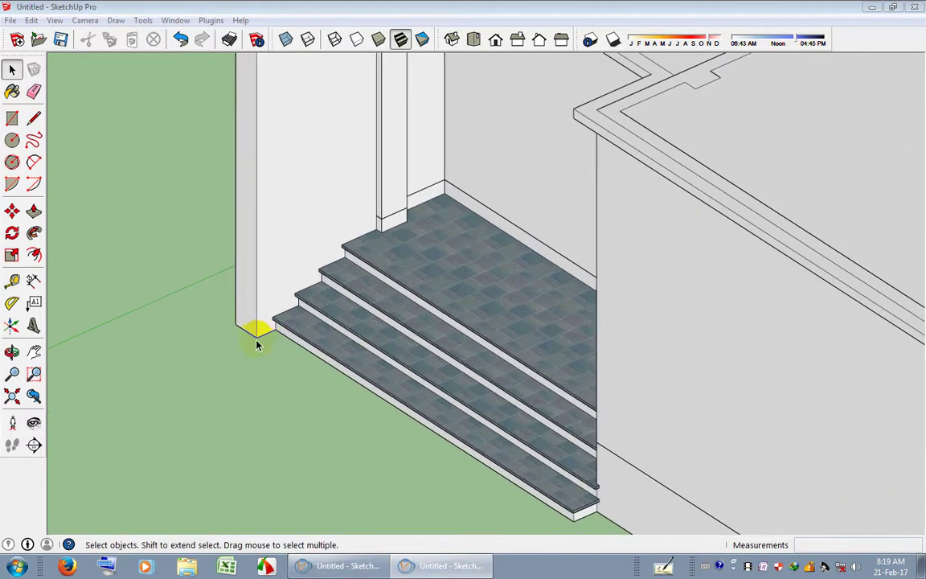
{"action": "scroll", "coordinate": [261, 346], "scroll_direction": "down", "scroll_amount": 2}
{"action": "scroll", "coordinate": [270, 339], "scroll_direction": "down", "scroll_amount": 2}
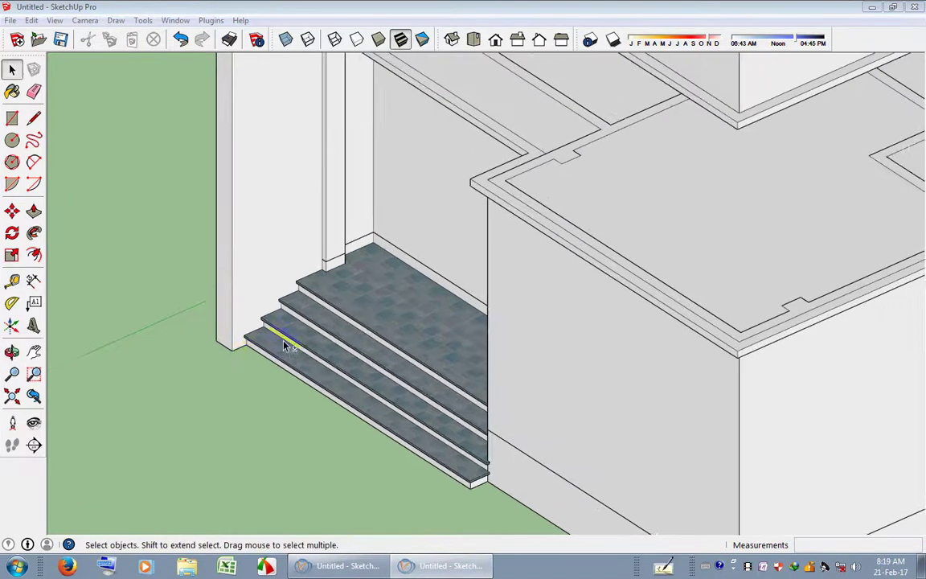
{"action": "mouse_move", "coordinate": [279, 341]}
{"action": "middle_mouse_down"}
{"action": "mouse_move", "coordinate": [329, 304]}
{"action": "mouse_move", "coordinate": [341, 306]}
{"action": "middle_mouse_up"}
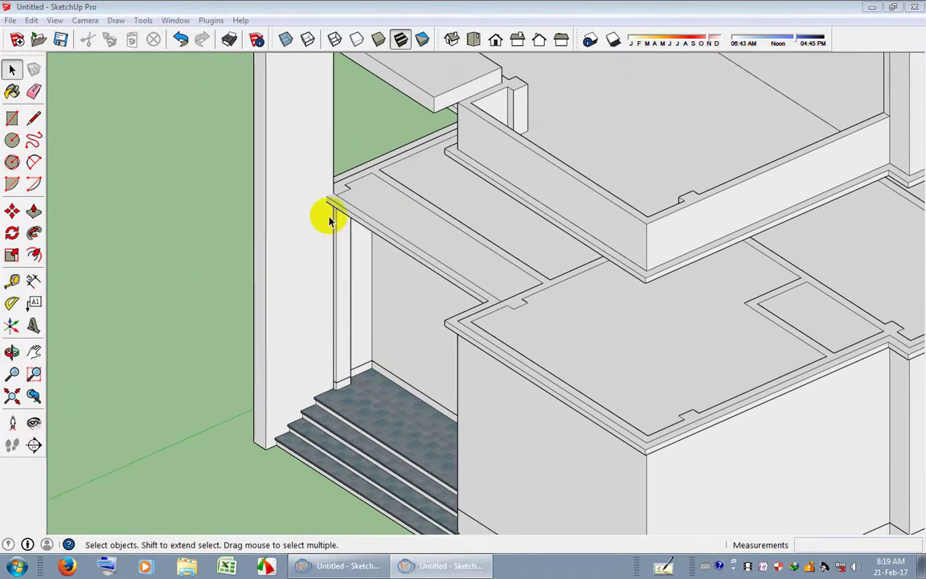
{"action": "middle_click_drag", "start_coordinate": [300, 192], "coordinate": [279, 200]}
In the entrance frame group, draw a thin strip along the slab edge and raise it 1'.
{"action": "double_click", "coordinate": [282, 174]}
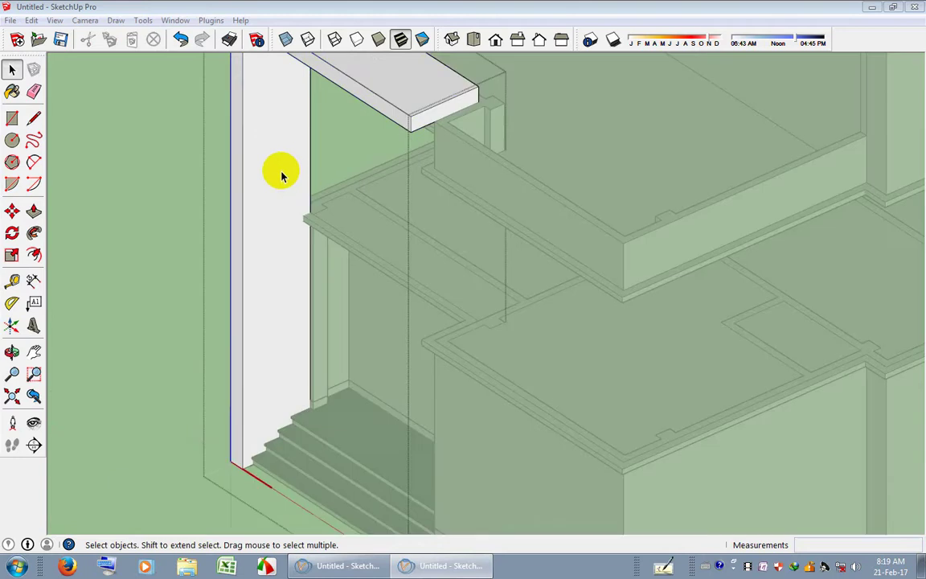
{"action": "left_click", "coordinate": [12, 118]}
{"action": "middle_click_drag", "start_coordinate": [241, 266], "coordinate": [284, 251]}
{"action": "scroll", "coordinate": [351, 243], "scroll_direction": "up", "scroll_amount": 2}
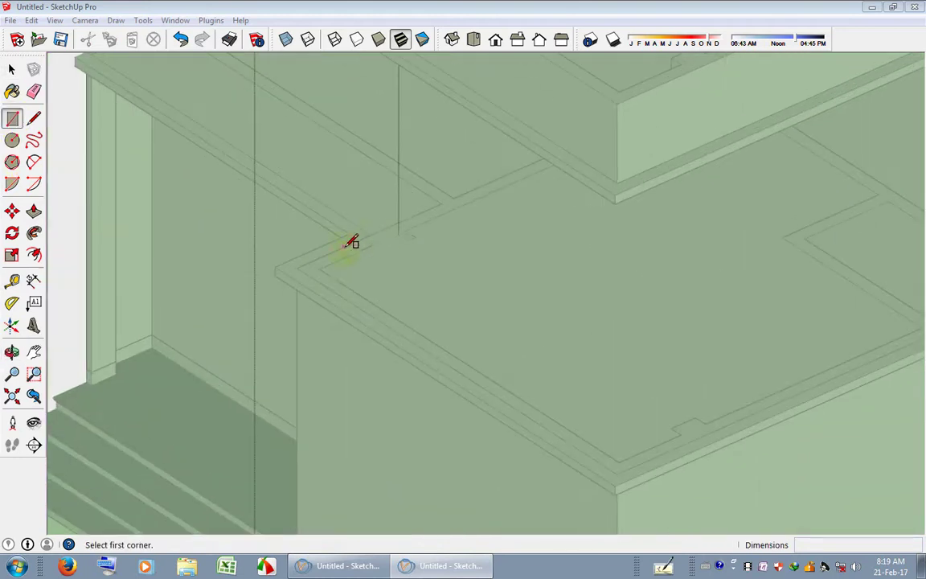
{"action": "scroll", "coordinate": [325, 257], "scroll_direction": "up", "scroll_amount": 2}
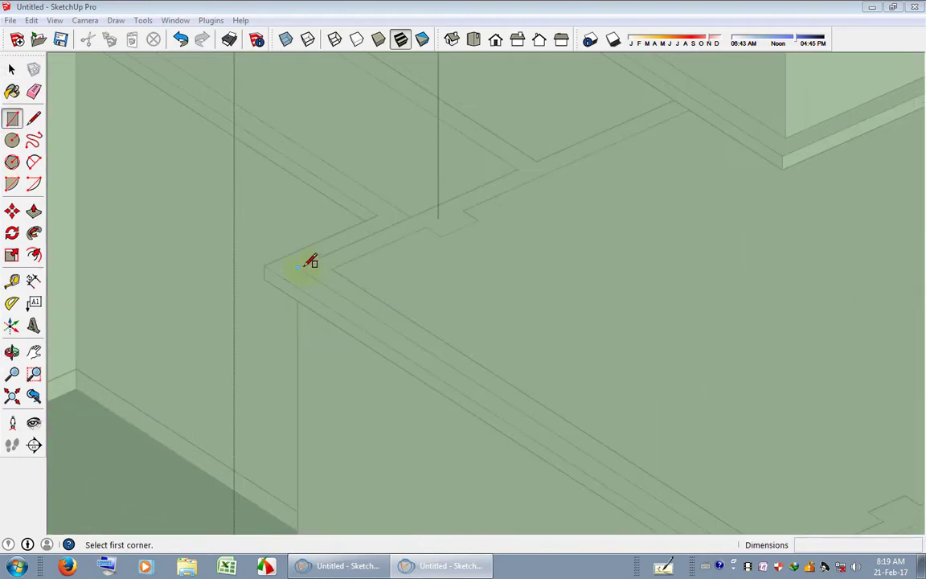
{"action": "left_click", "coordinate": [309, 261]}
{"action": "mouse_move", "coordinate": [330, 355]}
{"action": "middle_mouse_down"}
{"action": "mouse_move", "coordinate": [507, 325]}
{"action": "mouse_move", "coordinate": [279, 368]}
{"action": "middle_mouse_up"}
{"action": "scroll", "coordinate": [575, 378], "scroll_direction": "up", "scroll_amount": 2}
{"action": "left_click", "coordinate": [634, 426]}
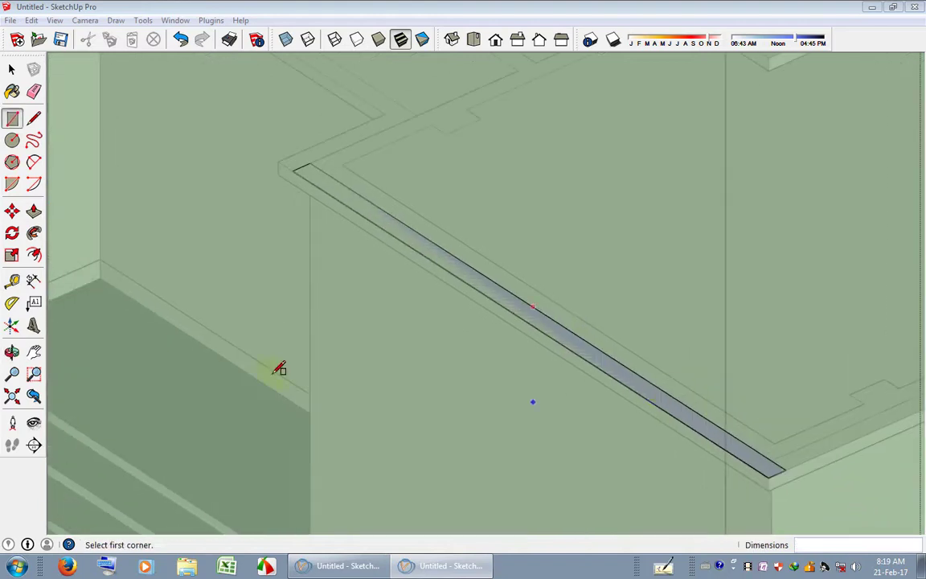
{"action": "left_click", "coordinate": [34, 211]}
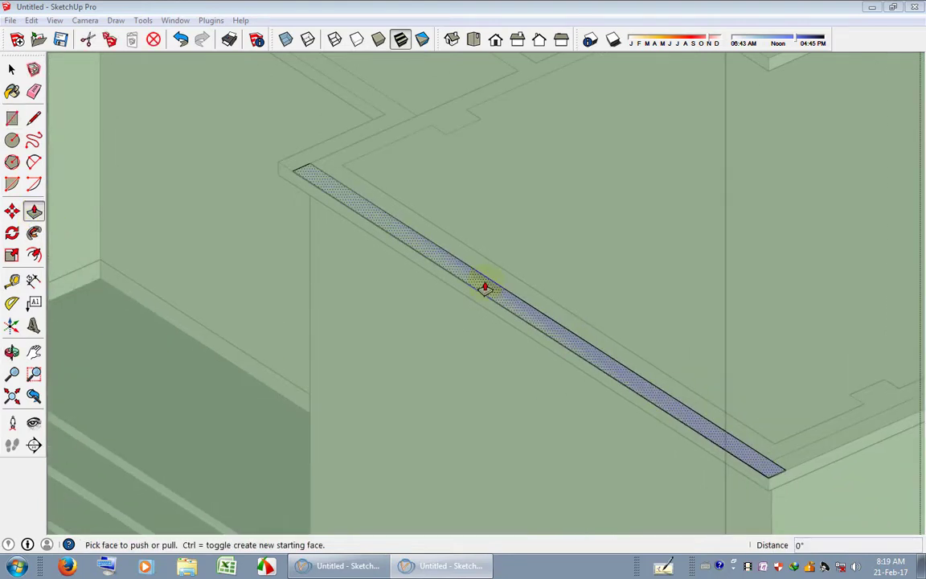
{"action": "left_click_drag", "start_coordinate": [485, 288], "coordinate": [482, 270]}
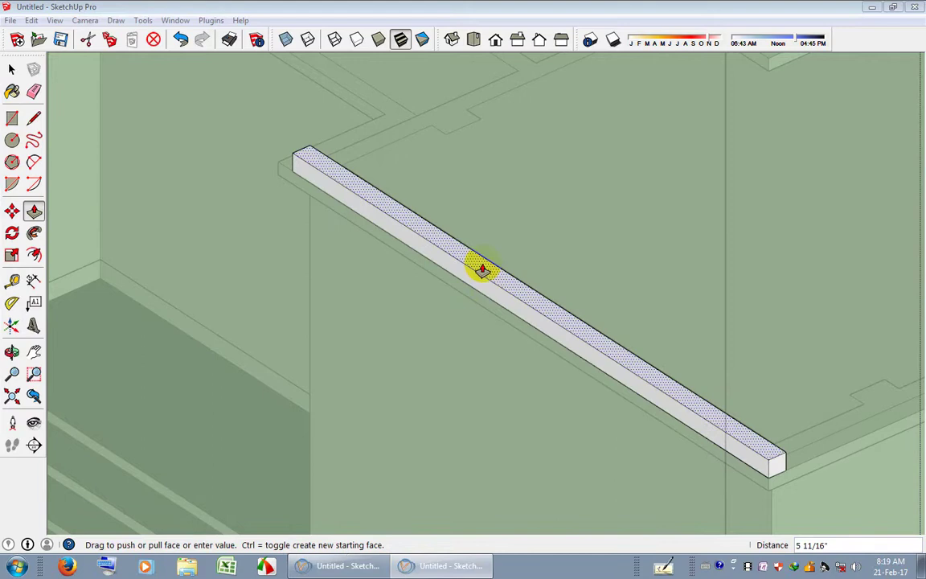
{"action": "type", "text": "1'"}
{"action": "key", "text": "Return"}
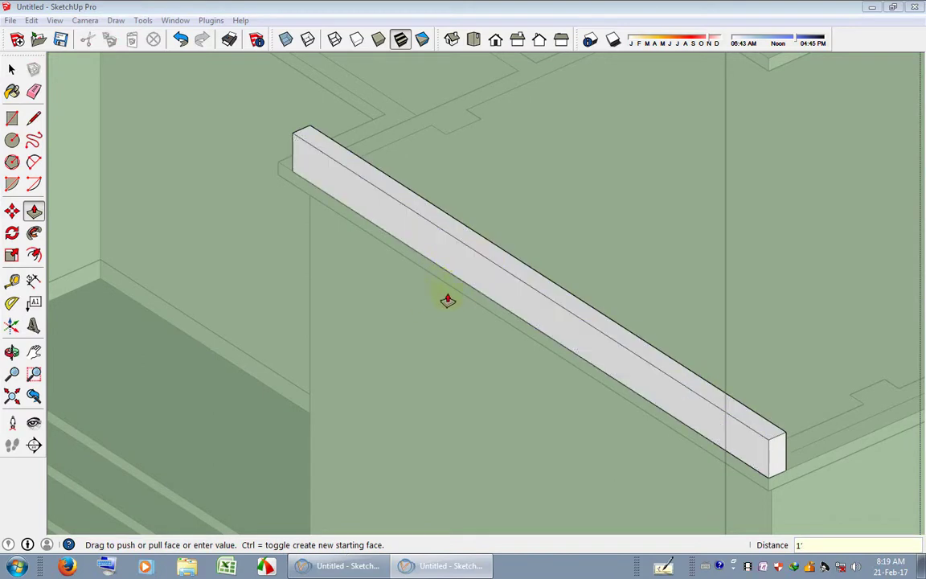
Thin the beam's side and extend its end face toward the entrance pillar.
{"action": "mouse_move", "coordinate": [447, 300]}
{"action": "middle_mouse_down"}
{"action": "mouse_move", "coordinate": [484, 248]}
{"action": "mouse_move", "coordinate": [507, 272]}
{"action": "middle_mouse_up"}
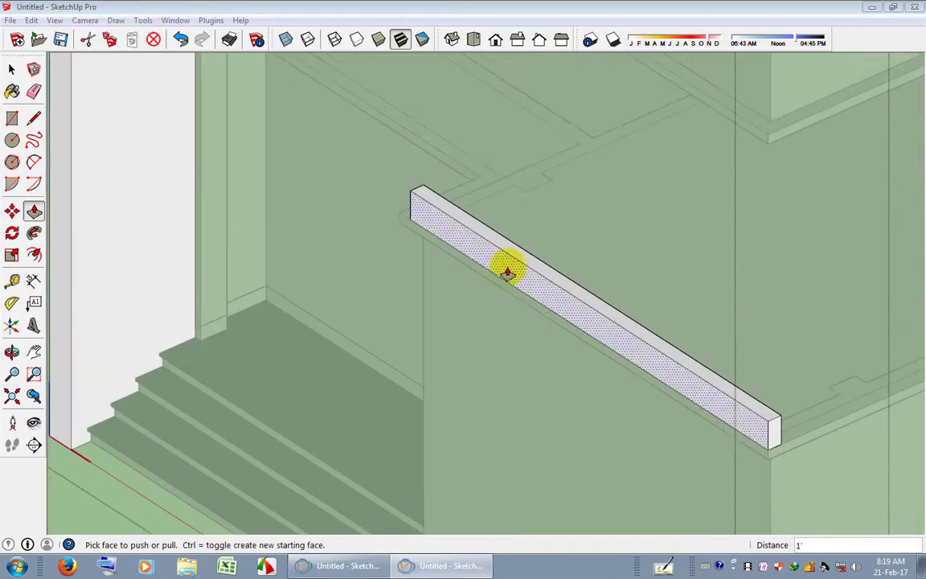
{"action": "left_click", "coordinate": [507, 273]}
{"action": "middle_click_drag", "start_coordinate": [403, 279], "coordinate": [548, 320]}
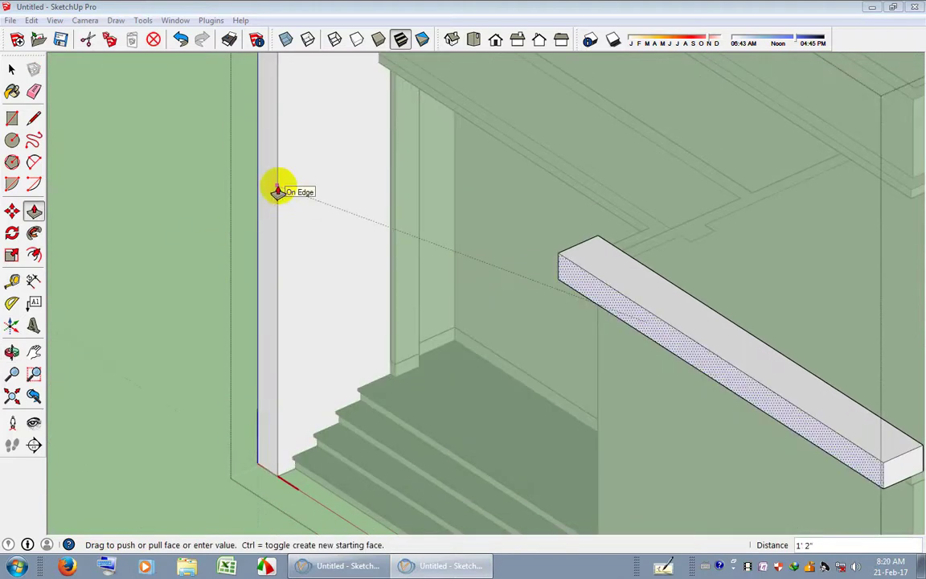
{"action": "left_click", "coordinate": [277, 191]}
{"action": "mouse_move", "coordinate": [482, 397]}
{"action": "middle_mouse_down"}
{"action": "mouse_move", "coordinate": [920, 423]}
{"action": "mouse_move", "coordinate": [522, 327]}
{"action": "mouse_move", "coordinate": [544, 242]}
{"action": "middle_mouse_up"}
{"action": "left_click", "coordinate": [543, 241]}
{"action": "middle_click_drag", "start_coordinate": [475, 269], "coordinate": [275, 264]}
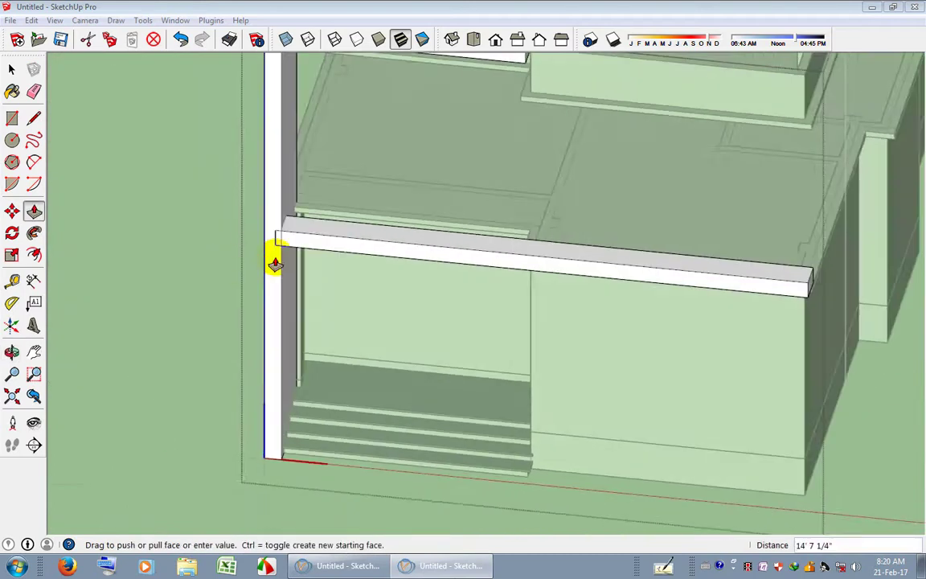
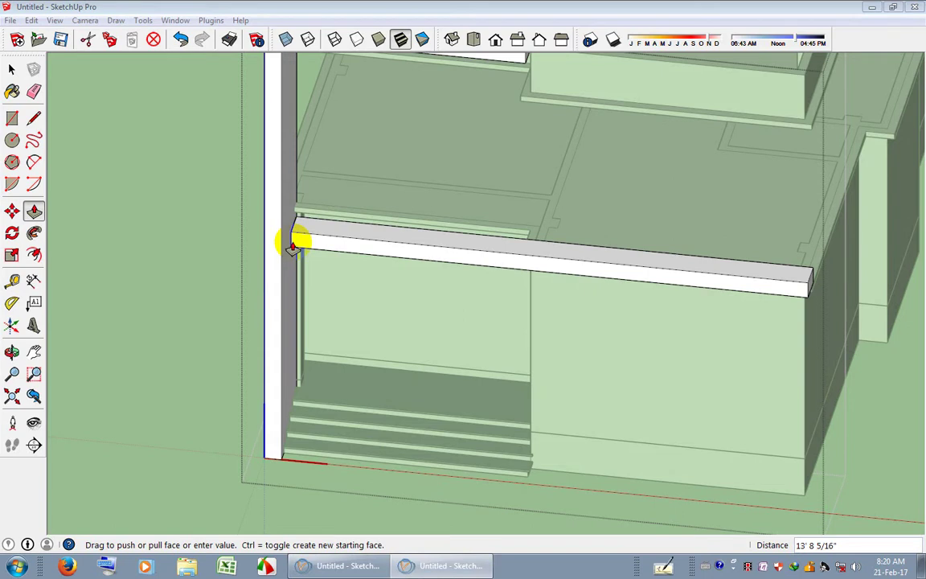
Shorten the front board to 10' by pushing its end face back.
{"action": "mouse_move", "coordinate": [293, 247]}
{"action": "middle_mouse_down"}
{"action": "mouse_move", "coordinate": [332, 266]}
{"action": "mouse_move", "coordinate": [348, 228]}
{"action": "middle_mouse_up"}
{"action": "left_click", "coordinate": [346, 265]}
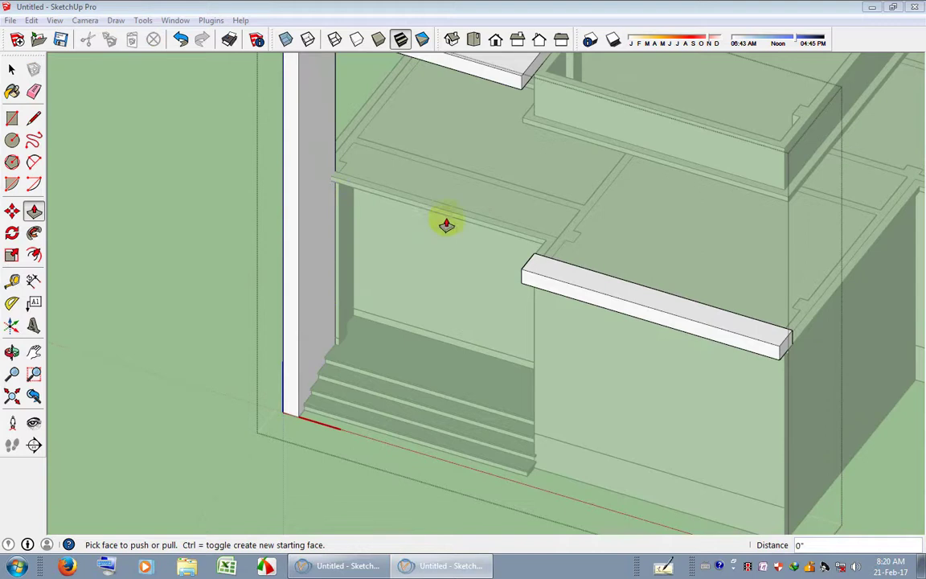
{"action": "mouse_move", "coordinate": [446, 225]}
{"action": "middle_mouse_down"}
{"action": "mouse_move", "coordinate": [585, 279]}
{"action": "mouse_move", "coordinate": [531, 283]}
{"action": "middle_mouse_up"}
{"action": "scroll", "coordinate": [527, 265], "scroll_direction": "up", "scroll_amount": 2}
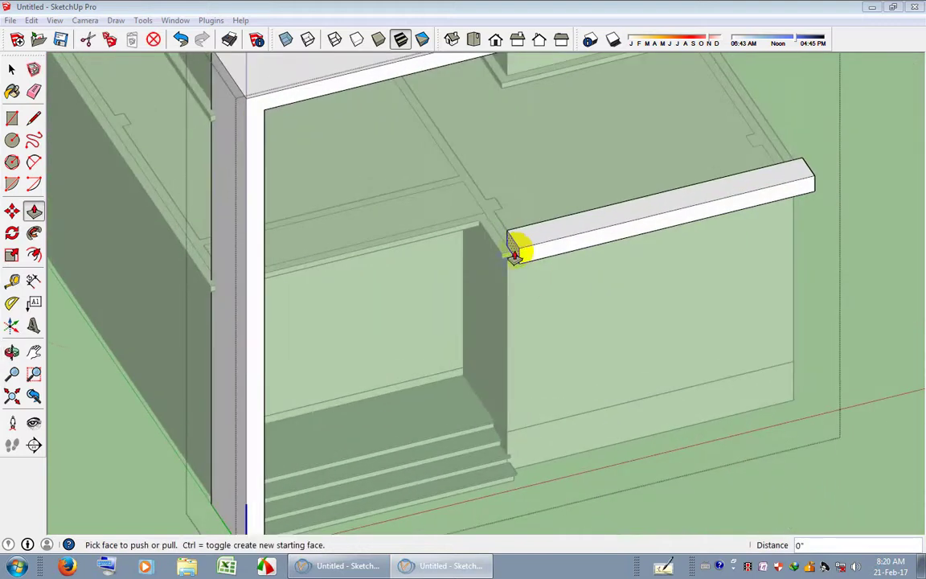
{"action": "left_click", "coordinate": [514, 254]}
{"action": "mouse_move", "coordinate": [517, 248]}
{"action": "middle_mouse_down"}
{"action": "mouse_move", "coordinate": [273, 283]}
{"action": "mouse_move", "coordinate": [424, 217]}
{"action": "middle_mouse_up"}
{"action": "key", "text": "Return"}
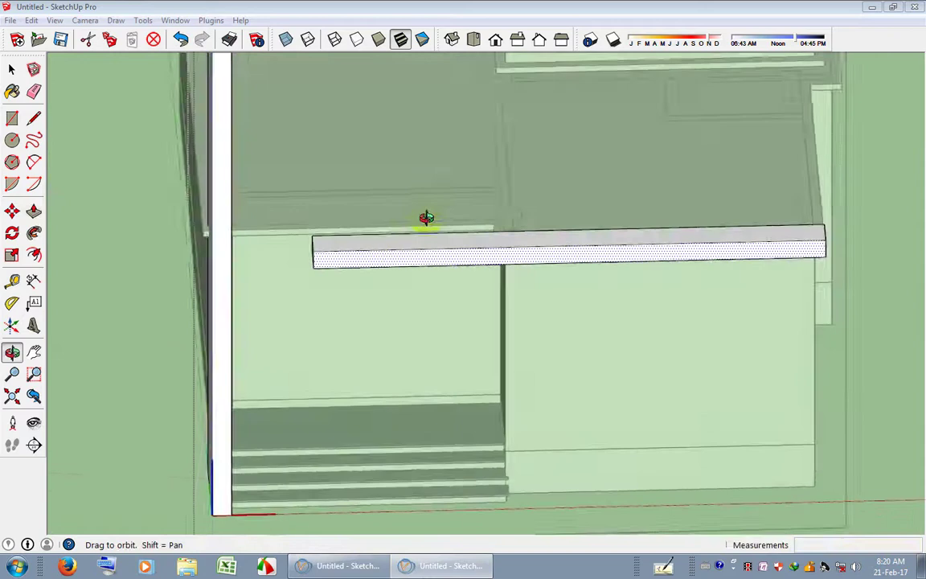
{"action": "scroll", "coordinate": [362, 252], "scroll_direction": "up", "scroll_amount": 2}
{"action": "mouse_move", "coordinate": [386, 261]}
{"action": "middle_mouse_down"}
{"action": "mouse_move", "coordinate": [268, 258]}
{"action": "mouse_move", "coordinate": [274, 269]}
{"action": "middle_mouse_up"}
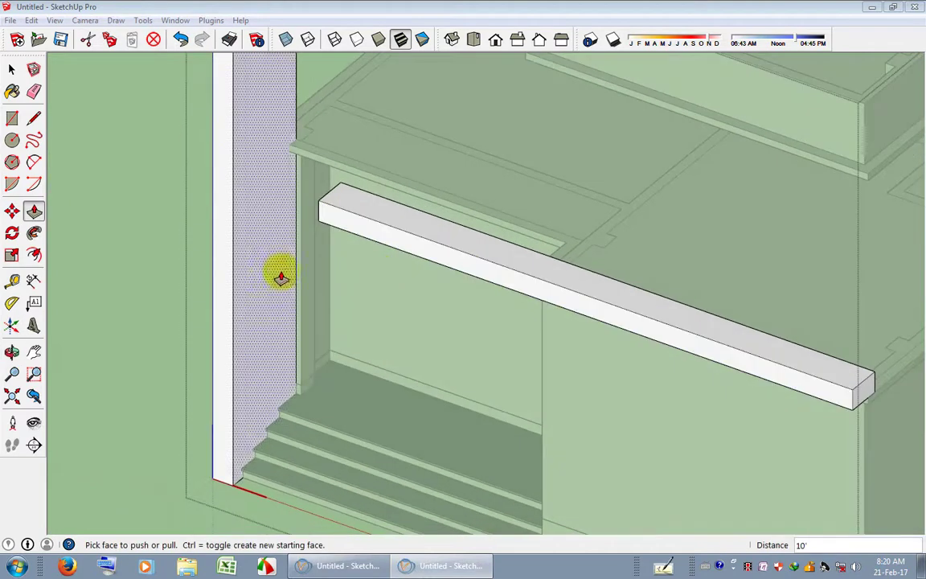
{"action": "scroll", "coordinate": [497, 280], "scroll_direction": "up", "scroll_amount": 2}
{"action": "mouse_move", "coordinate": [496, 279]}
{"action": "middle_mouse_down"}
{"action": "mouse_move", "coordinate": [389, 301]}
{"action": "mouse_move", "coordinate": [495, 343]}
{"action": "middle_mouse_up"}
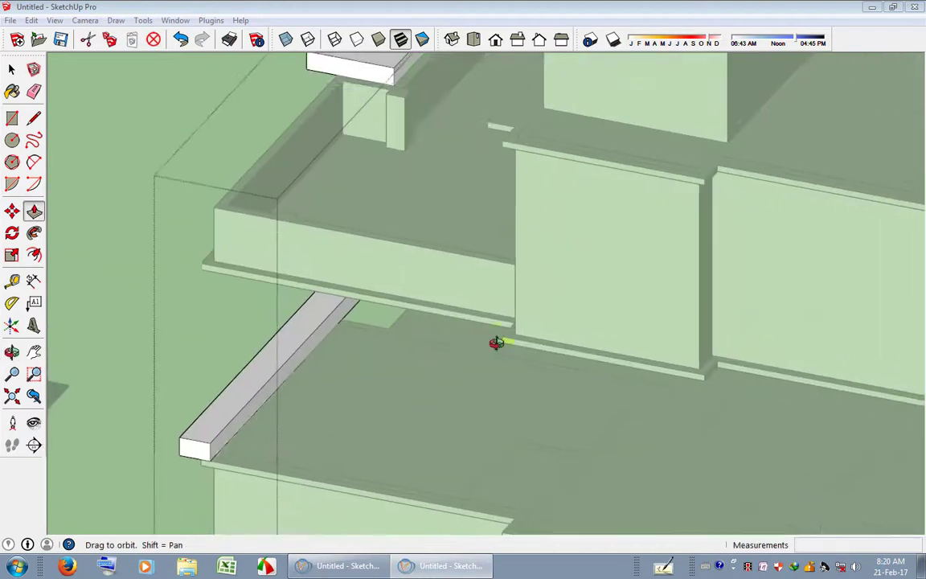
{"action": "scroll", "coordinate": [358, 344], "scroll_direction": "up", "scroll_amount": 3}
{"action": "scroll", "coordinate": [358, 345], "scroll_direction": "up", "scroll_amount": 1}
Split the board with a vertical line and pull the split-off face to about 3'1".
{"action": "left_click", "coordinate": [33, 119]}
{"action": "scroll", "coordinate": [385, 338], "scroll_direction": "up", "scroll_amount": 2}
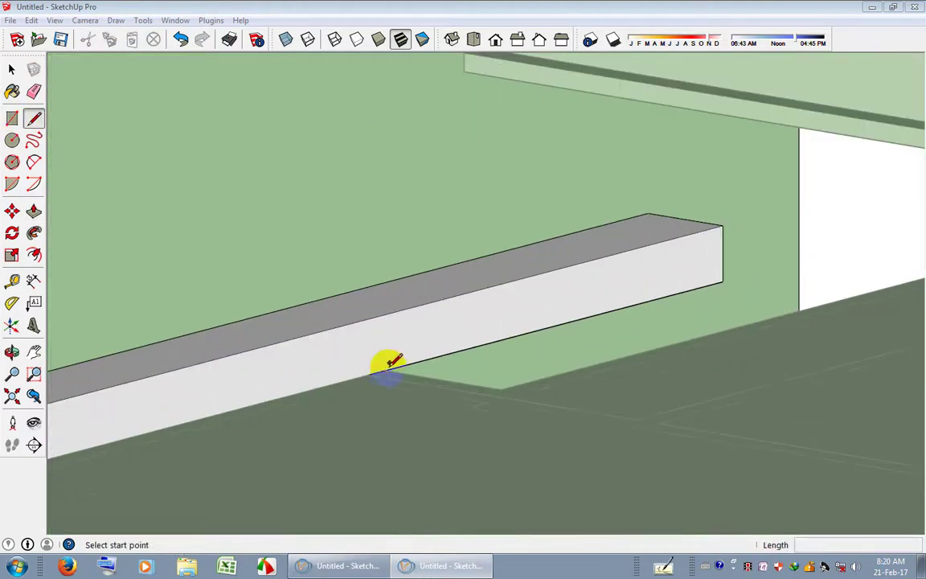
{"action": "scroll", "coordinate": [386, 366], "scroll_direction": "up", "scroll_amount": 2}
{"action": "scroll", "coordinate": [382, 372], "scroll_direction": "up", "scroll_amount": 2}
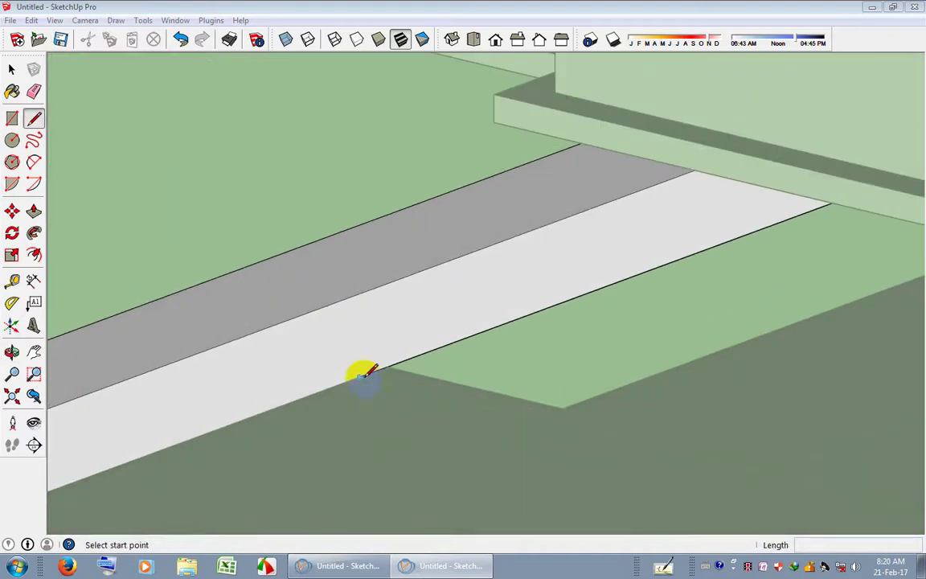
{"action": "left_click", "coordinate": [360, 375]}
{"action": "left_click", "coordinate": [359, 291]}
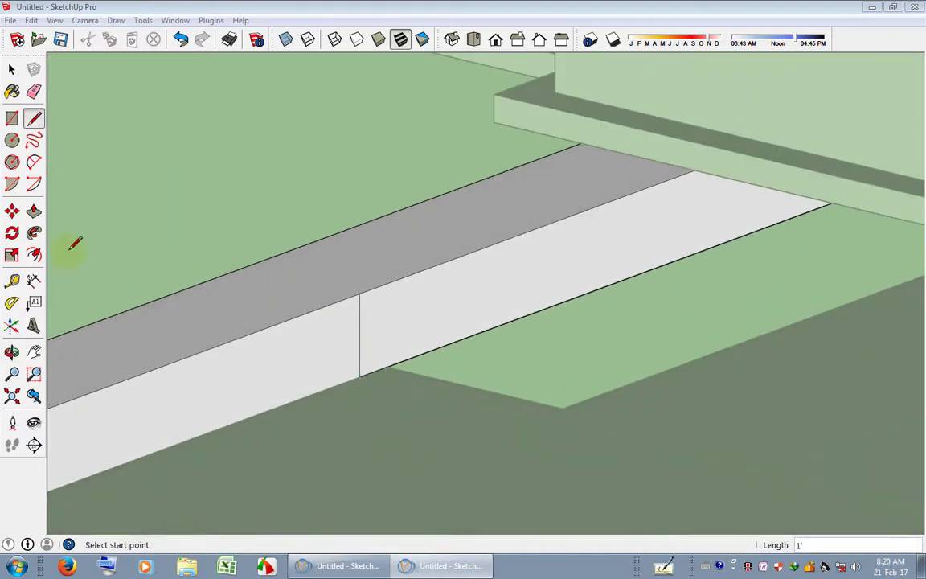
{"action": "left_click", "coordinate": [34, 210]}
{"action": "left_click", "coordinate": [424, 325]}
{"action": "mouse_move", "coordinate": [529, 406]}
{"action": "middle_mouse_down"}
{"action": "mouse_move", "coordinate": [562, 427]}
{"action": "mouse_move", "coordinate": [781, 451]}
{"action": "mouse_move", "coordinate": [554, 428]}
{"action": "mouse_move", "coordinate": [341, 456]}
{"action": "mouse_move", "coordinate": [362, 261]}
{"action": "middle_mouse_up"}
{"action": "scroll", "coordinate": [359, 321], "scroll_direction": "up", "scroll_amount": 2}
{"action": "scroll", "coordinate": [350, 370], "scroll_direction": "up", "scroll_amount": 1}
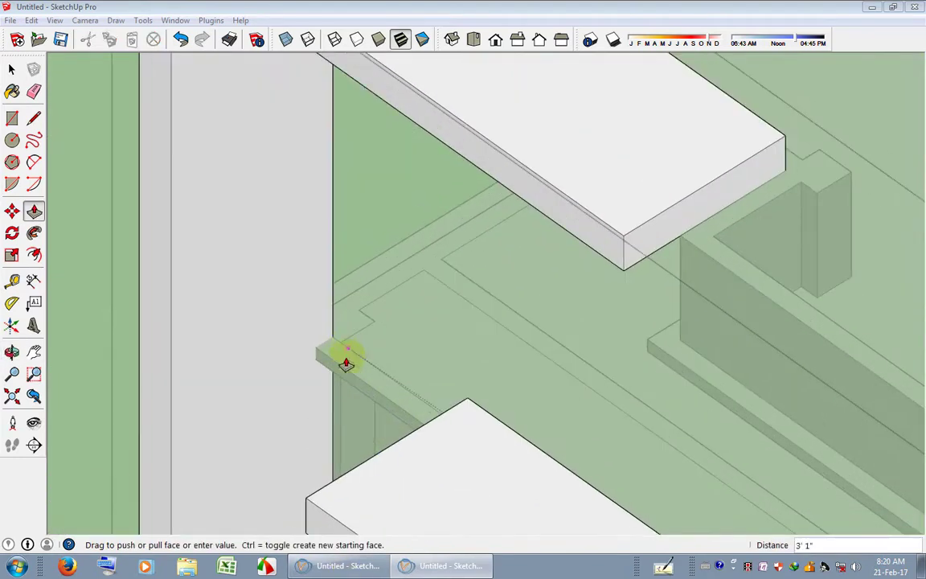
{"action": "scroll", "coordinate": [355, 358], "scroll_direction": "up", "scroll_amount": 1}
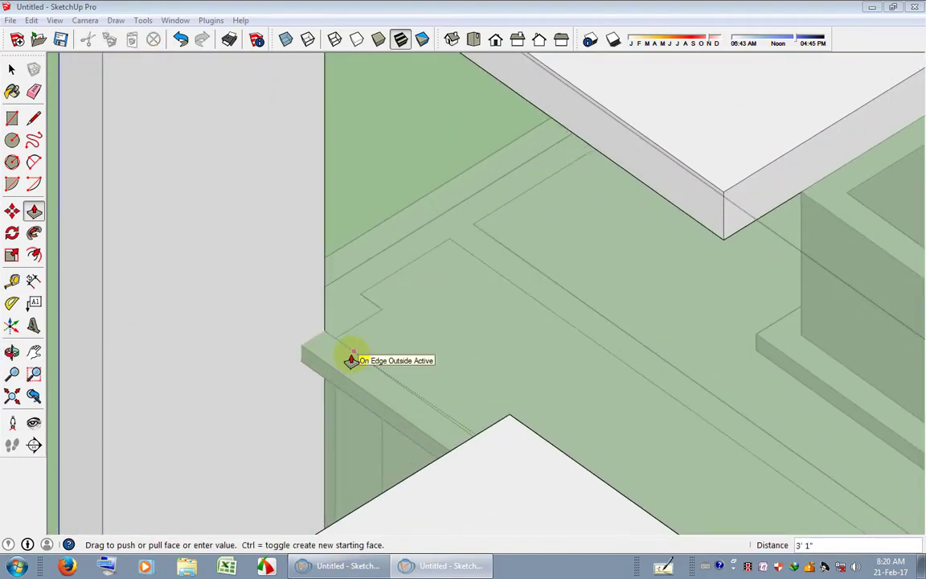
Pull the lower ledge's small end face out until it meets the tall front post.
{"action": "mouse_move", "coordinate": [352, 360]}
{"action": "middle_mouse_down"}
{"action": "mouse_move", "coordinate": [441, 362]}
{"action": "mouse_move", "coordinate": [377, 355]}
{"action": "mouse_move", "coordinate": [683, 316]}
{"action": "mouse_move", "coordinate": [551, 298]}
{"action": "middle_mouse_up"}
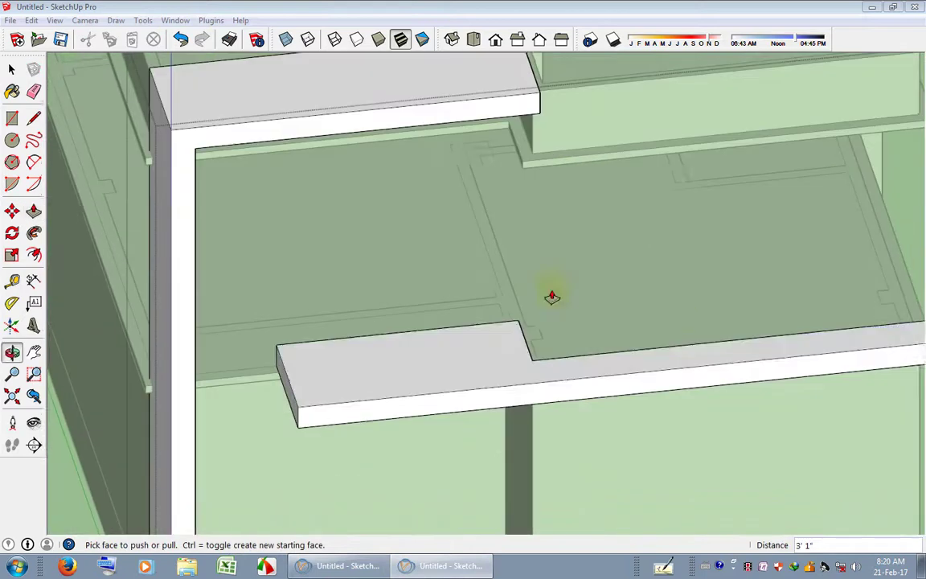
{"action": "left_click", "coordinate": [506, 368]}
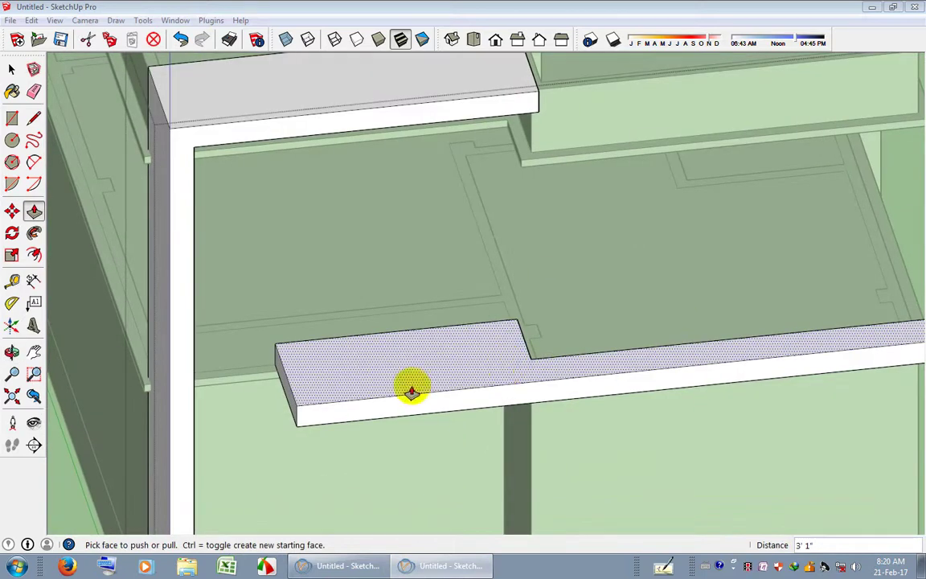
{"action": "mouse_move", "coordinate": [413, 388]}
{"action": "middle_mouse_down"}
{"action": "mouse_move", "coordinate": [438, 399]}
{"action": "mouse_move", "coordinate": [305, 384]}
{"action": "mouse_move", "coordinate": [168, 318]}
{"action": "middle_mouse_up"}
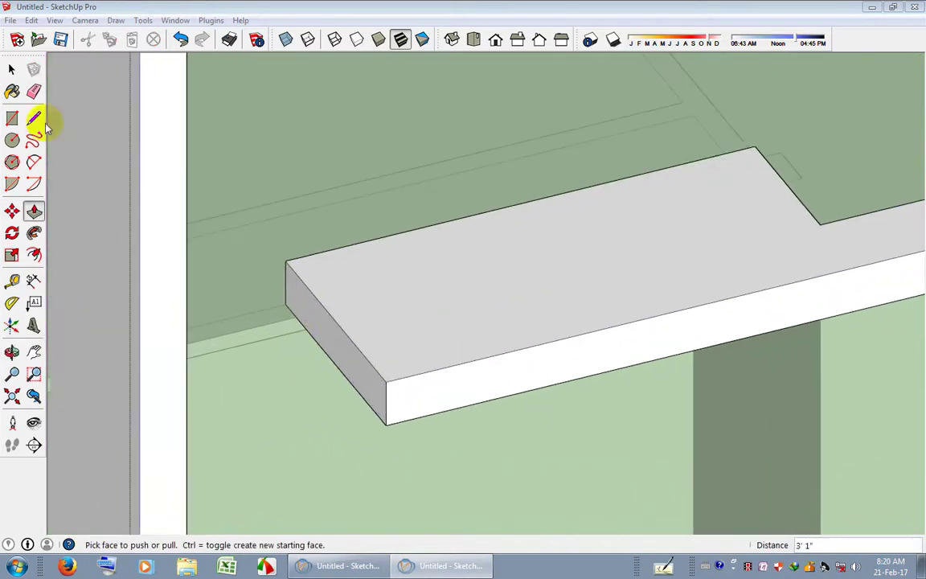
{"action": "left_click", "coordinate": [35, 119]}
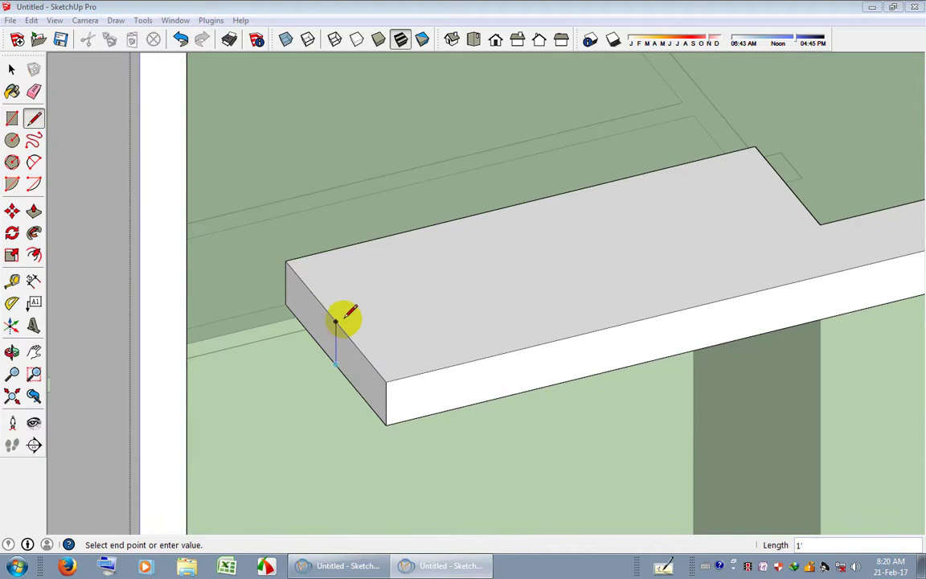
{"action": "left_click", "coordinate": [34, 211]}
{"action": "left_click", "coordinate": [320, 330]}
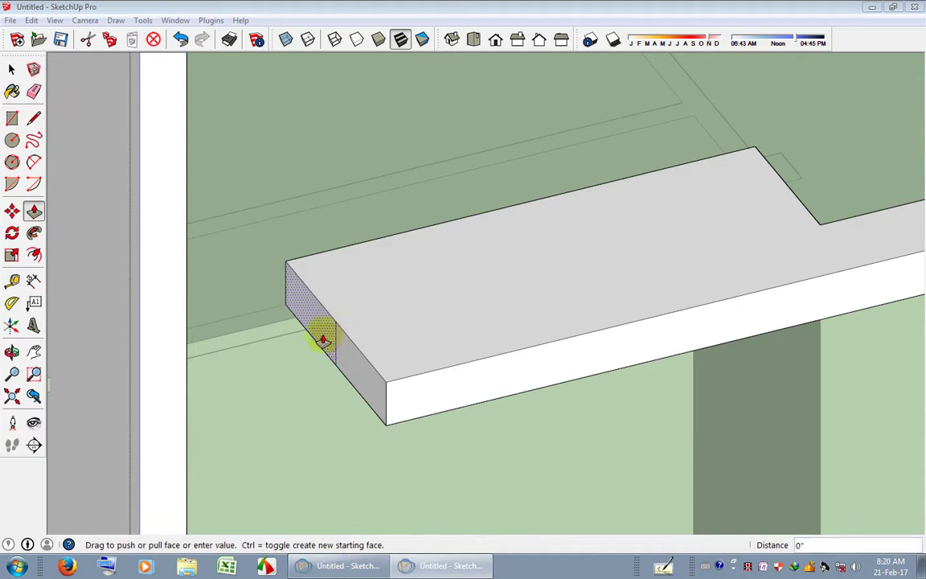
{"action": "mouse_move", "coordinate": [320, 330]}
{"action": "middle_mouse_down"}
{"action": "mouse_move", "coordinate": [119, 316]}
{"action": "mouse_move", "coordinate": [193, 275]}
{"action": "middle_mouse_up"}
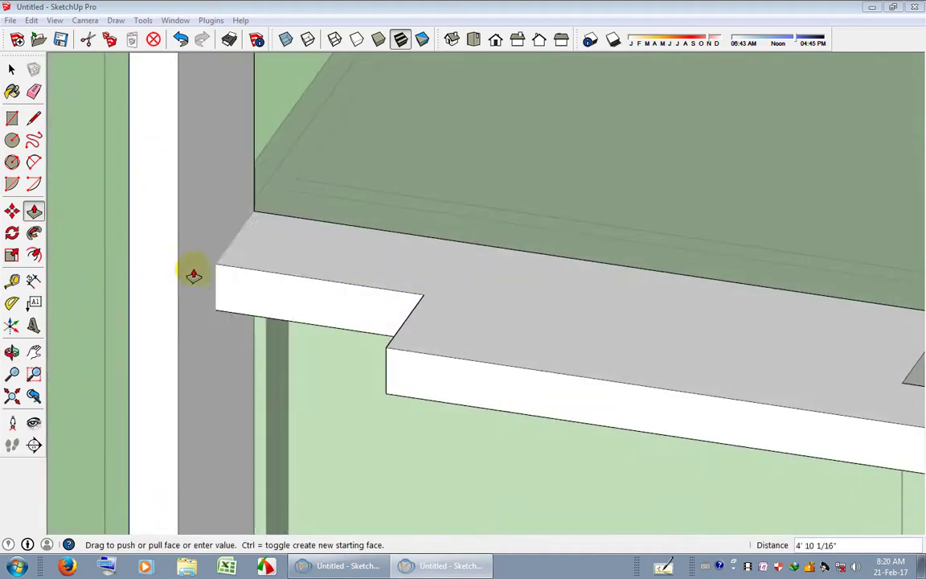
{"action": "left_click", "coordinate": [175, 336]}
{"action": "key", "text": "space"}
{"action": "scroll", "coordinate": [275, 310], "scroll_direction": "down", "scroll_amount": 5}
{"action": "scroll", "coordinate": [241, 322], "scroll_direction": "down", "scroll_amount": 2}
{"action": "mouse_move", "coordinate": [192, 347]}
{"action": "middle_mouse_down"}
{"action": "mouse_move", "coordinate": [412, 338]}
{"action": "mouse_move", "coordinate": [164, 301]}
{"action": "mouse_move", "coordinate": [341, 310]}
{"action": "mouse_move", "coordinate": [272, 294]}
{"action": "middle_mouse_up"}
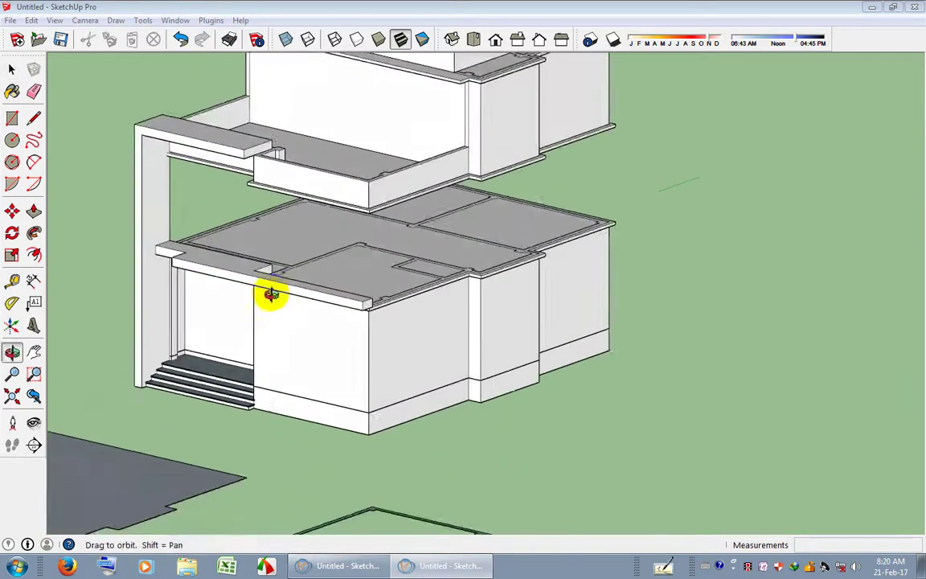
Open the first-floor slab component holding the ledge for editing.
{"action": "scroll", "coordinate": [278, 296], "scroll_direction": "up", "scroll_amount": 2}
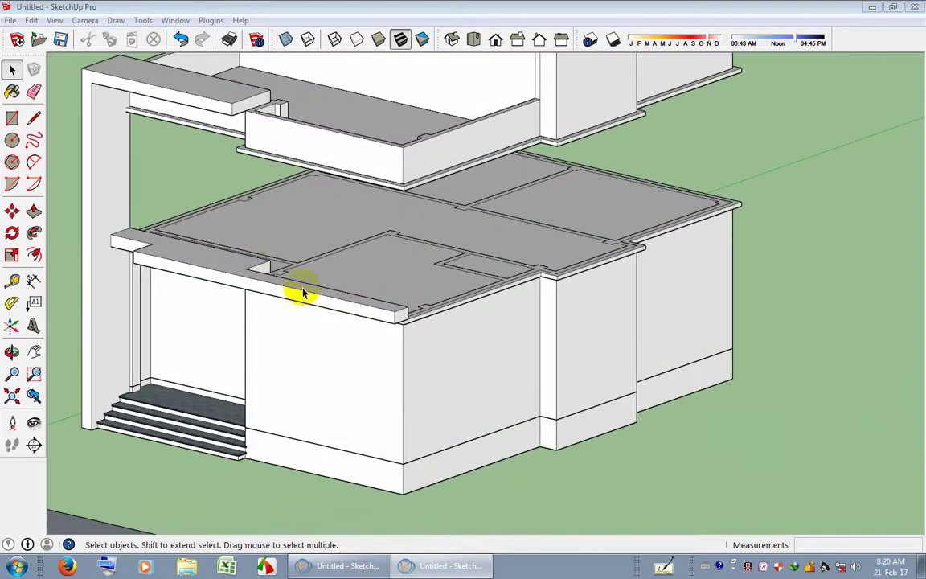
{"action": "middle_click_drag", "start_coordinate": [304, 293], "coordinate": [252, 279]}
{"action": "scroll", "coordinate": [207, 275], "scroll_direction": "up", "scroll_amount": 3}
{"action": "scroll", "coordinate": [228, 397], "scroll_direction": "up", "scroll_amount": 3}
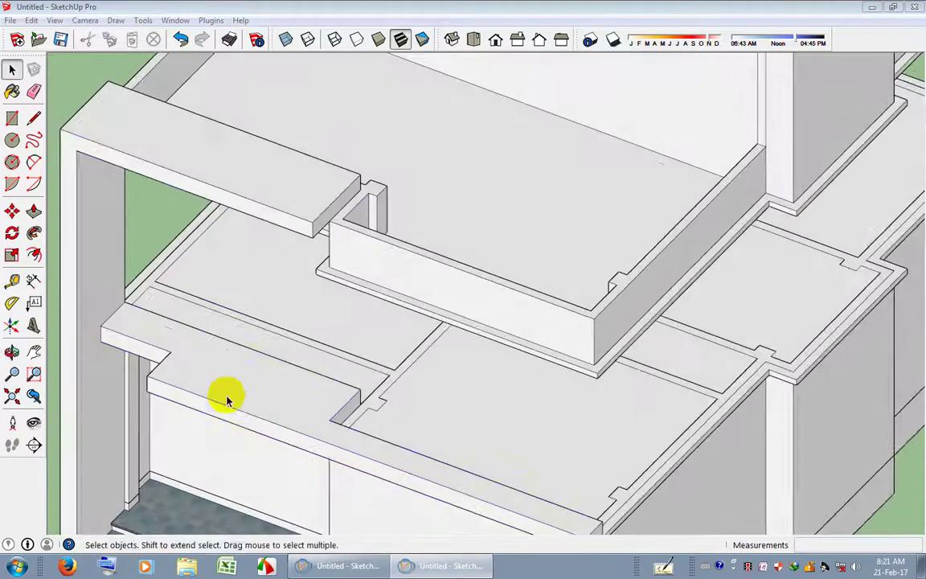
{"action": "scroll", "coordinate": [209, 377], "scroll_direction": "up", "scroll_amount": 2}
{"action": "left_click", "coordinate": [191, 359]}
{"action": "mouse_move", "coordinate": [191, 359]}
{"action": "middle_mouse_down"}
{"action": "mouse_move", "coordinate": [258, 304]}
{"action": "mouse_move", "coordinate": [286, 333]}
{"action": "middle_mouse_up"}
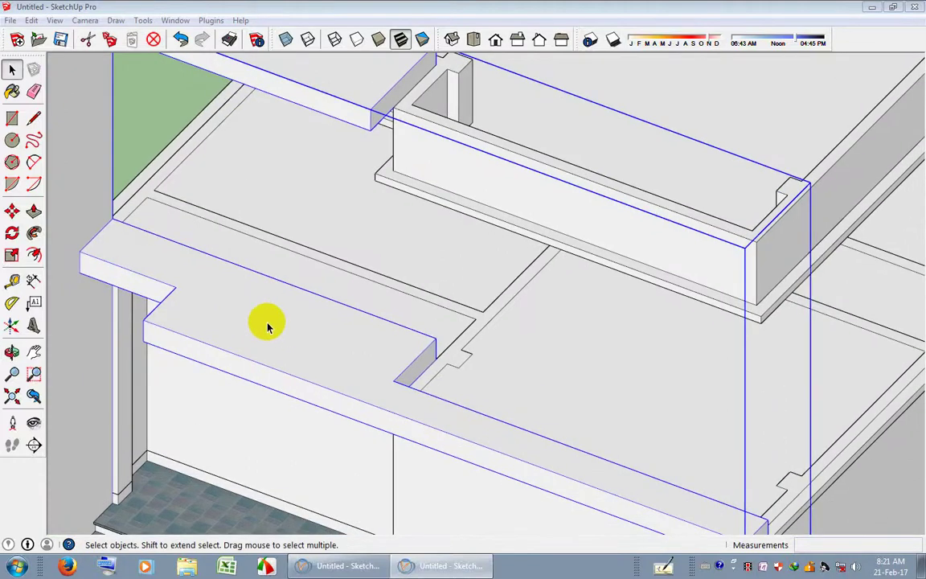
{"action": "double_click", "coordinate": [268, 325]}
{"action": "scroll", "coordinate": [180, 316], "scroll_direction": "up", "scroll_amount": 1}
{"action": "mouse_move", "coordinate": [180, 316]}
{"action": "middle_mouse_down"}
{"action": "mouse_move", "coordinate": [207, 335]}
{"action": "mouse_move", "coordinate": [187, 347]}
{"action": "middle_mouse_up"}
{"action": "scroll", "coordinate": [187, 347], "scroll_direction": "up", "scroll_amount": 2}
Draw a line across the ledge top from its inner corner, undoing a misplaced copy.
{"action": "left_click", "coordinate": [34, 118]}
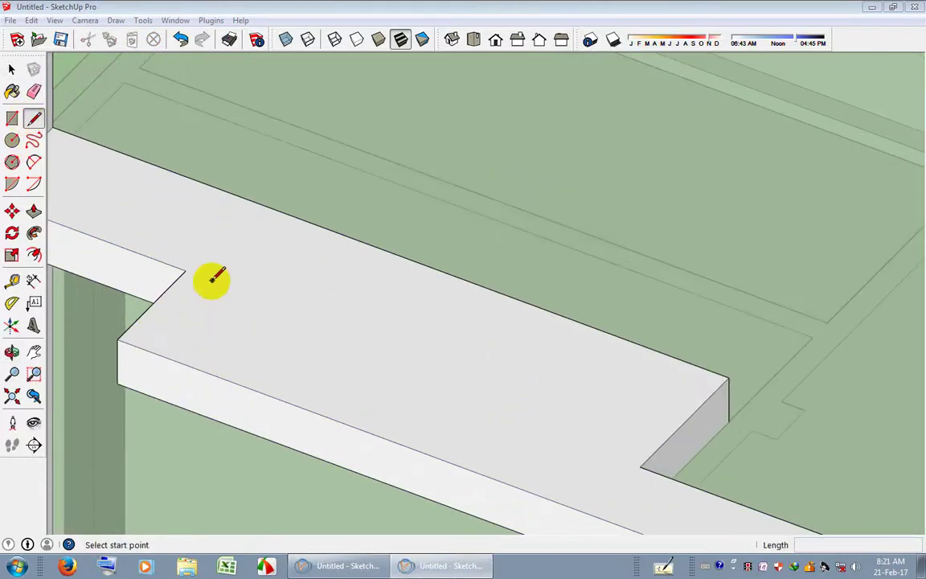
{"action": "left_click", "coordinate": [185, 271]}
{"action": "left_click", "coordinate": [254, 199]}
{"action": "key", "text": "space"}
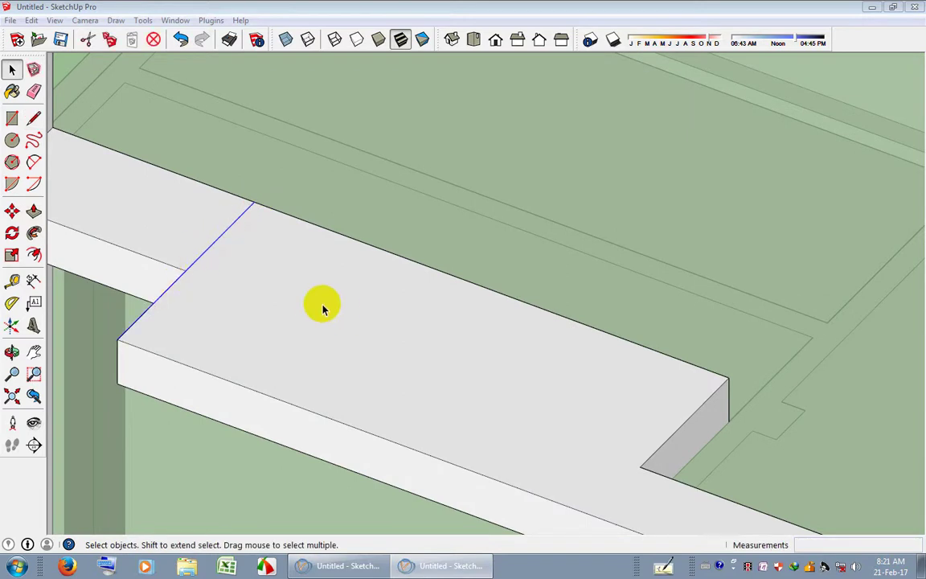
{"action": "key", "text": "m"}
{"action": "key", "text": "ctrl"}
{"action": "left_click", "coordinate": [255, 279]}
{"action": "type", "text": "112"}
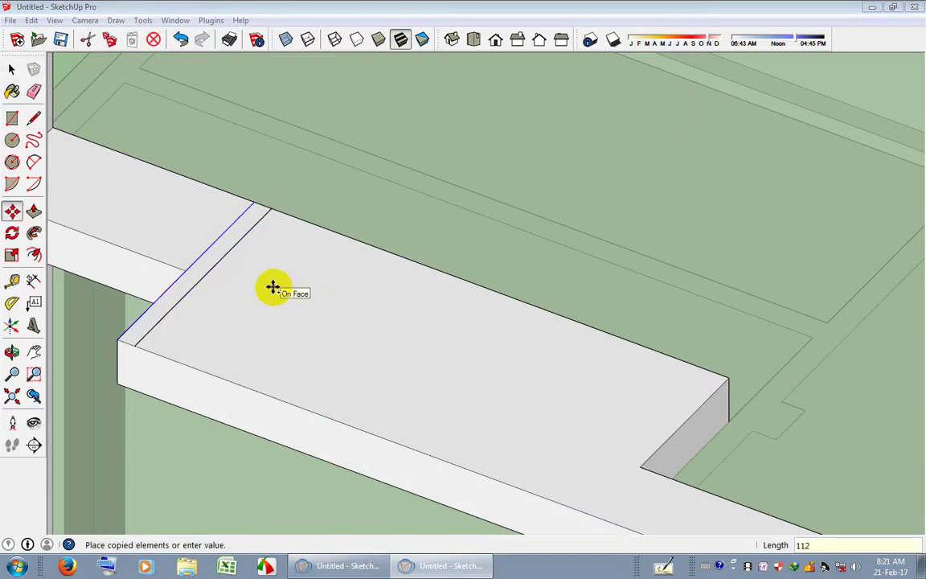
{"action": "key", "text": "Return"}
{"action": "left_click", "coordinate": [180, 39]}
{"action": "key", "text": "space"}
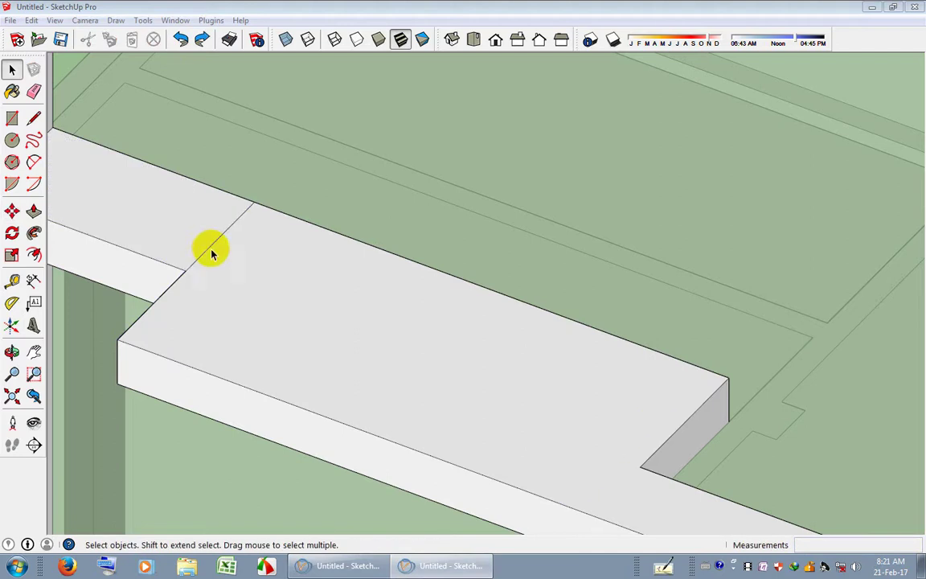
Copy the line 12" along the ledge and start raising the new strip into an upright.
{"action": "left_click", "coordinate": [210, 247]}
{"action": "left_click", "coordinate": [165, 293], "text": "shift"}
{"action": "key", "text": "m"}
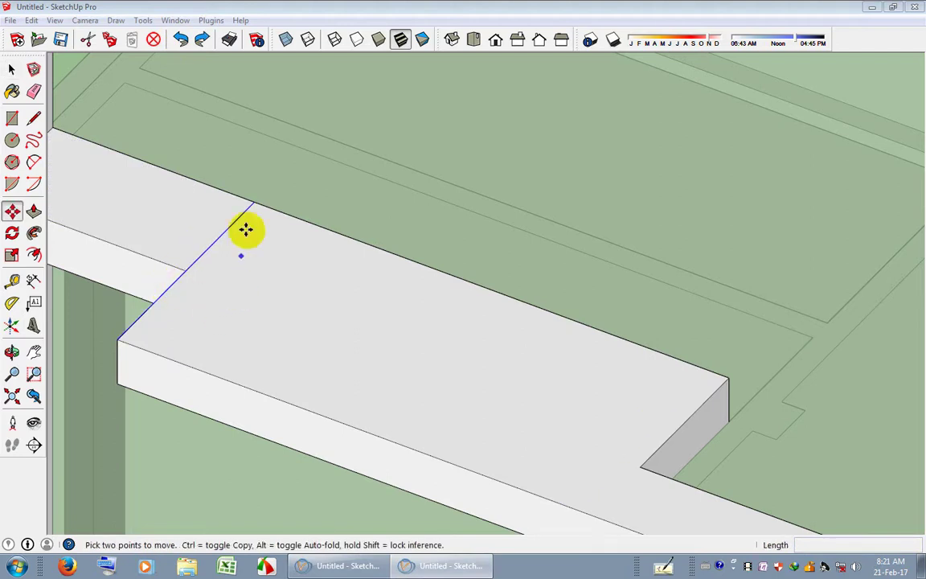
{"action": "key", "text": "ctrl"}
{"action": "left_click", "coordinate": [260, 203]}
{"action": "left_click", "coordinate": [275, 212]}
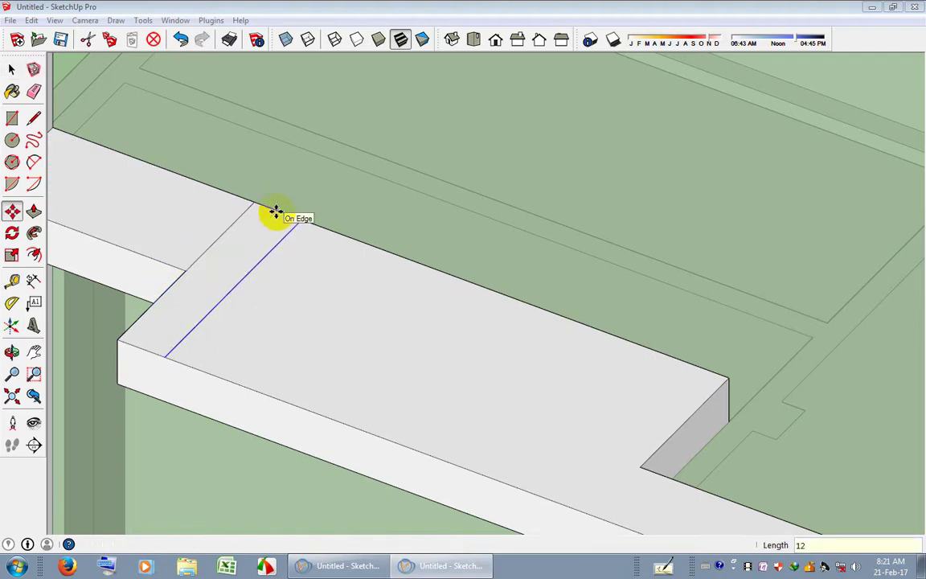
{"action": "left_click", "coordinate": [33, 211]}
{"action": "left_click_drag", "start_coordinate": [196, 304], "coordinate": [191, 296]}
{"action": "middle_click_drag", "start_coordinate": [191, 296], "coordinate": [205, 348]}
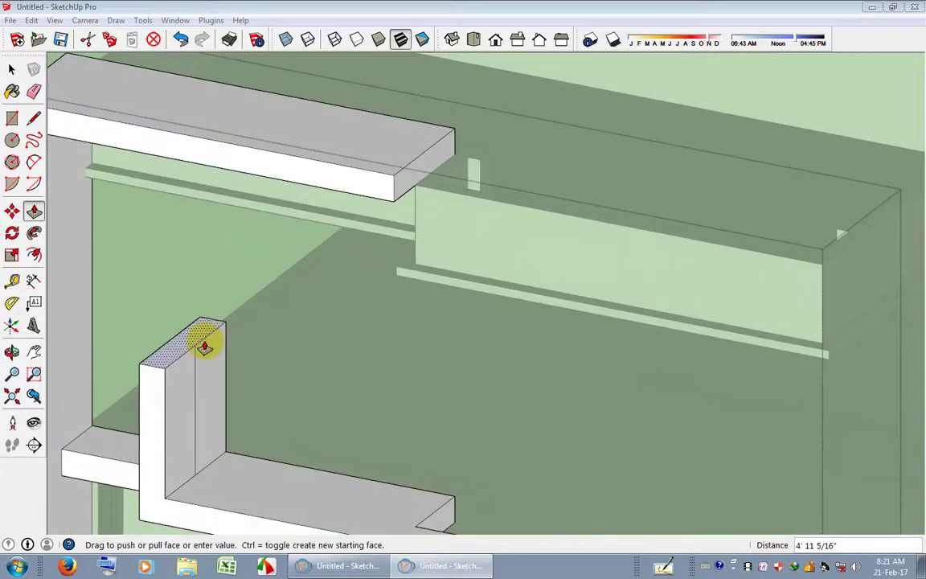
Finish raising the strip to 10' and erase the stray edge on the post face.
{"action": "scroll", "coordinate": [413, 331], "scroll_direction": "up", "scroll_amount": 1}
{"action": "scroll", "coordinate": [413, 331], "scroll_direction": "up", "scroll_amount": 2}
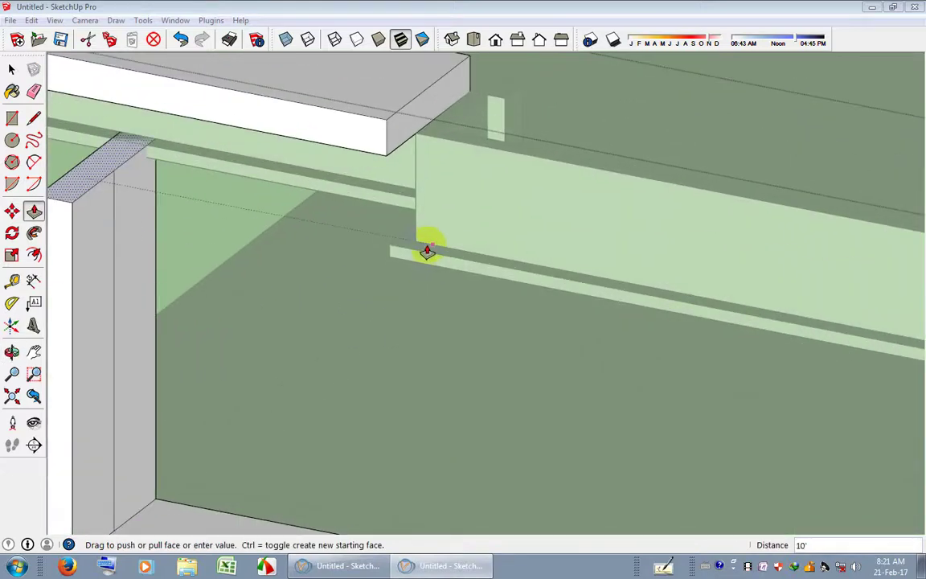
{"action": "left_click", "coordinate": [418, 248]}
{"action": "middle_click_drag", "start_coordinate": [322, 293], "coordinate": [347, 275]}
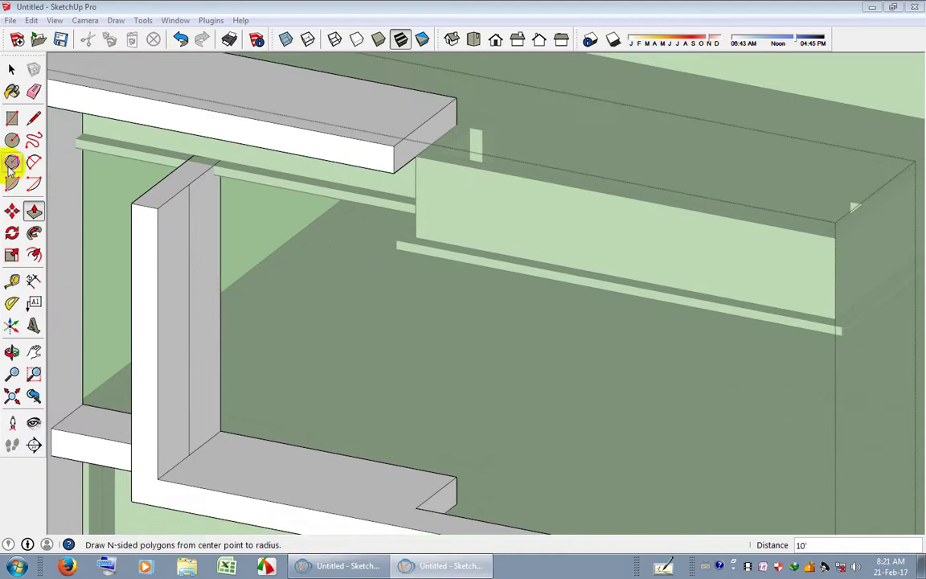
{"action": "left_click", "coordinate": [34, 93]}
{"action": "left_click", "coordinate": [33, 93]}
{"action": "left_click", "coordinate": [189, 269]}
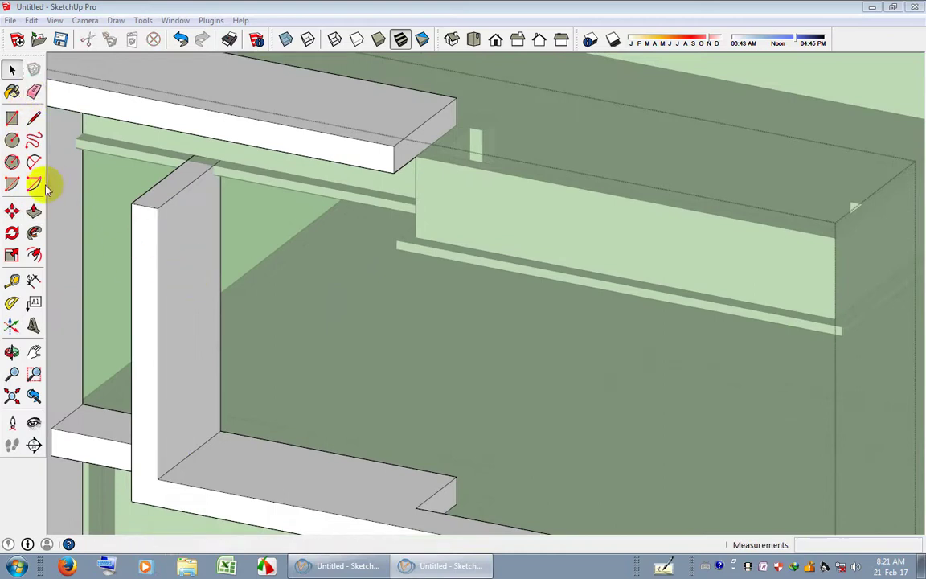
Push the post's top face up a further 12" and pull the adjoining beam face.
{"action": "left_click", "coordinate": [34, 211]}
{"action": "left_click", "coordinate": [169, 201]}
{"action": "type", "text": "12"}
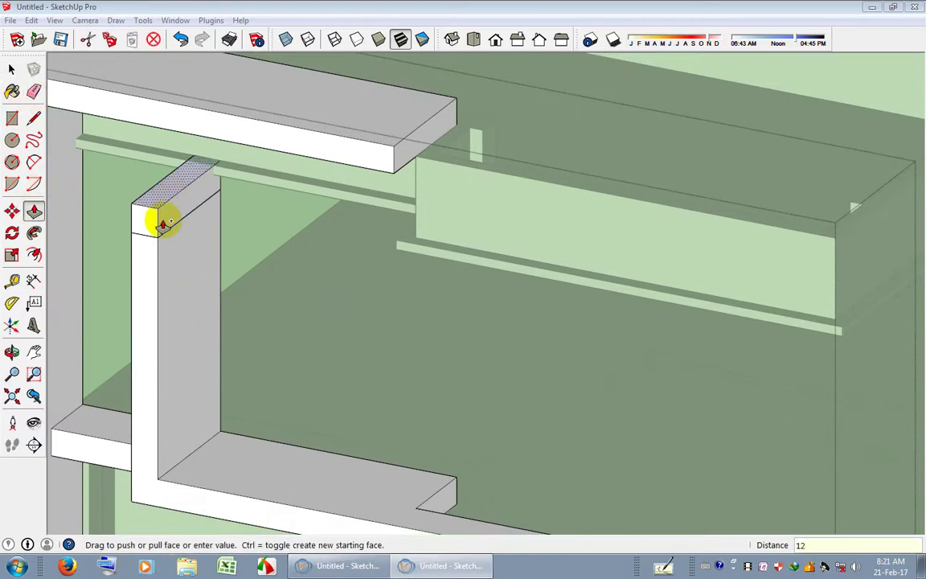
{"action": "left_click", "coordinate": [163, 223]}
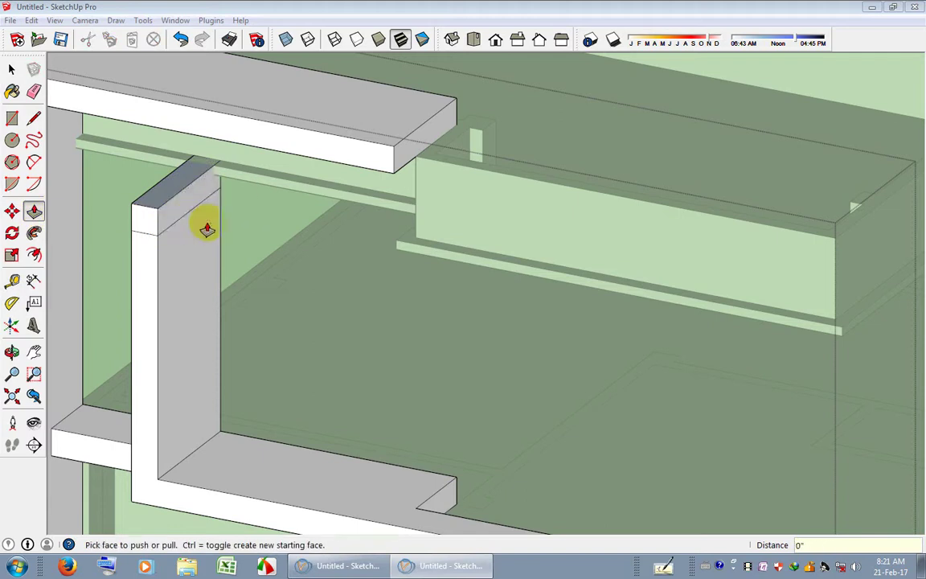
{"action": "middle_click_drag", "start_coordinate": [207, 229], "coordinate": [217, 238]}
{"action": "left_click", "coordinate": [217, 238]}
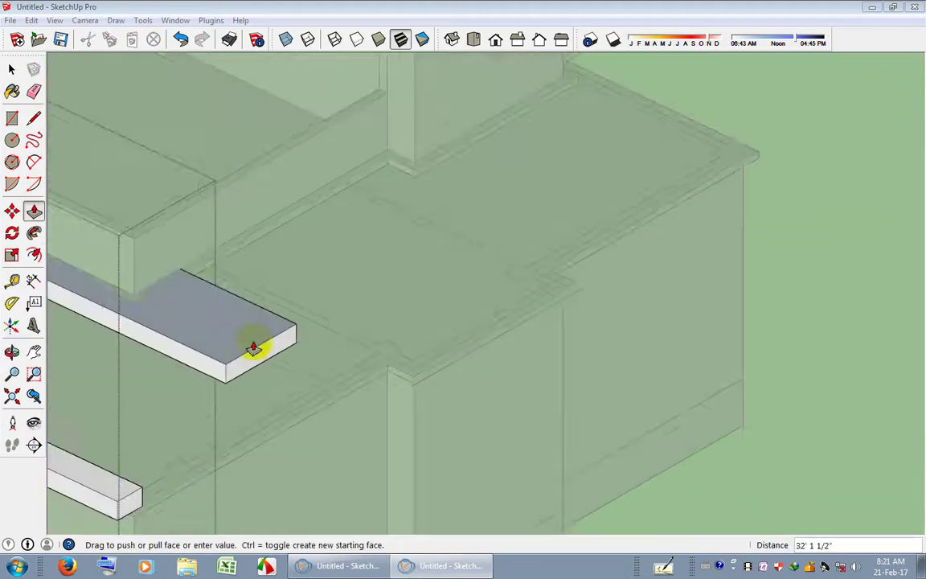
{"action": "scroll", "coordinate": [170, 479], "scroll_direction": "up", "scroll_amount": 2}
{"action": "scroll", "coordinate": [162, 503], "scroll_direction": "up", "scroll_amount": 2}
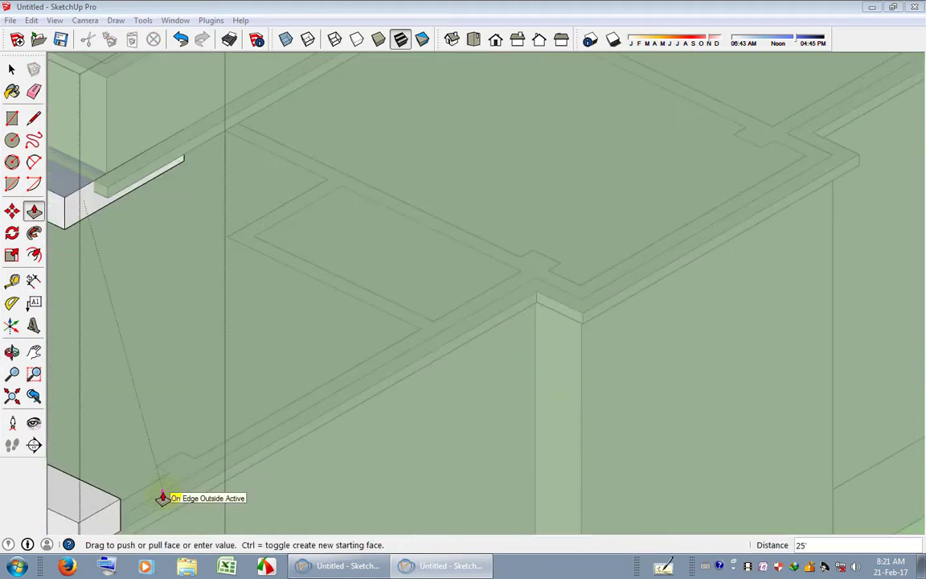
{"action": "left_click", "coordinate": [163, 499]}
{"action": "scroll", "coordinate": [243, 413], "scroll_direction": "down", "scroll_amount": 3}
{"action": "scroll", "coordinate": [345, 362], "scroll_direction": "down", "scroll_amount": 3}
{"action": "scroll", "coordinate": [345, 361], "scroll_direction": "down", "scroll_amount": 2}
{"action": "key", "text": "space"}
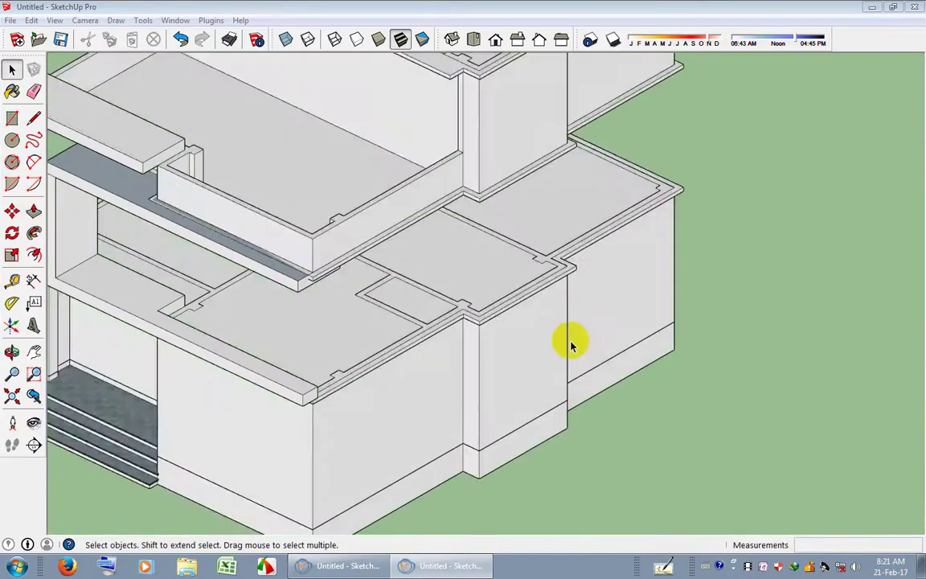
{"action": "scroll", "coordinate": [341, 377], "scroll_direction": "down", "scroll_amount": 3}
Show hidden geometry from the View menu, then hide the grid geometry again.
{"action": "mouse_move", "coordinate": [341, 378]}
{"action": "middle_mouse_down"}
{"action": "mouse_move", "coordinate": [424, 290]}
{"action": "mouse_move", "coordinate": [448, 278]}
{"action": "middle_mouse_up"}
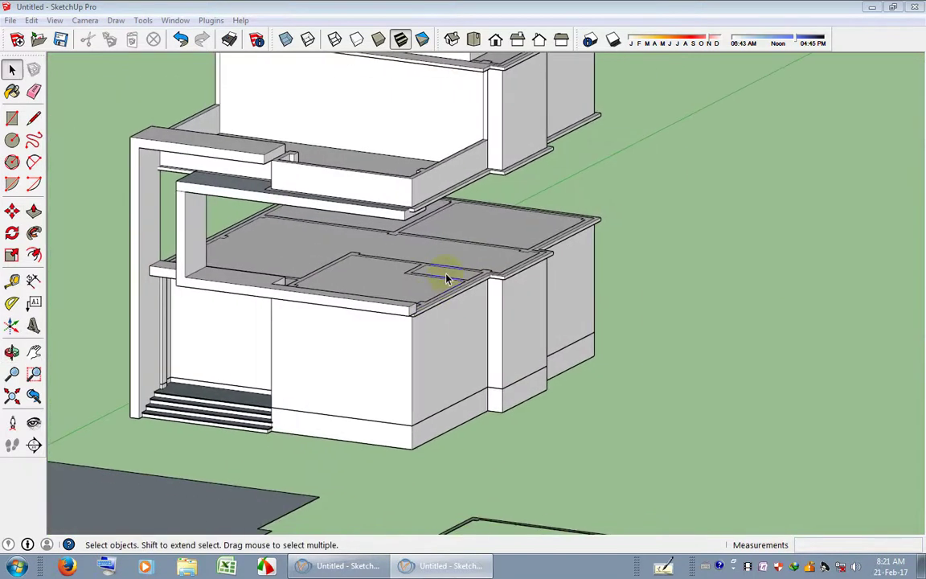
{"action": "left_click", "coordinate": [54, 20]}
{"action": "left_click", "coordinate": [76, 66]}
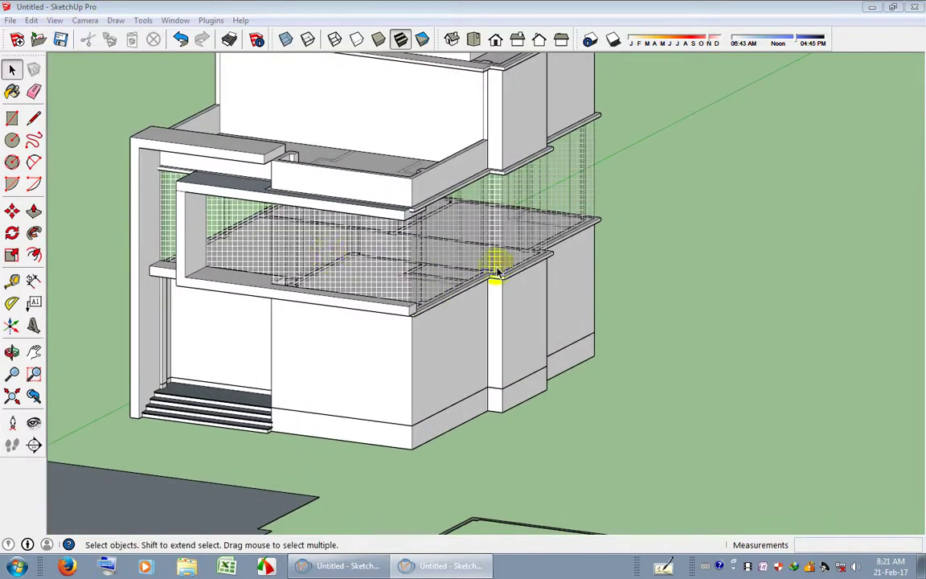
{"action": "right_click", "coordinate": [334, 242]}
{"action": "left_click", "coordinate": [393, 285]}
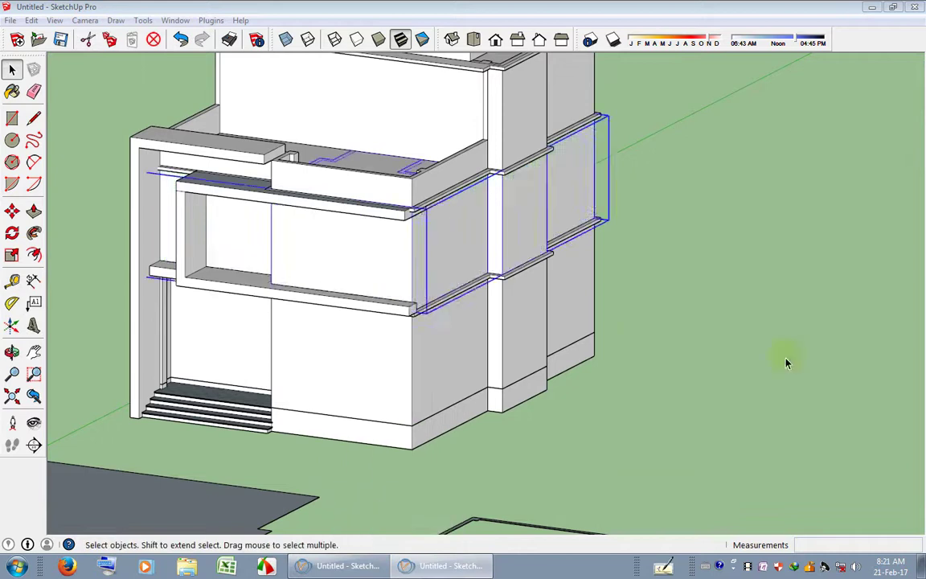
Select the front frame group and open it for editing at the upper beam's end.
{"action": "middle_click_drag", "start_coordinate": [482, 322], "coordinate": [467, 326], "text": "shift"}
{"action": "scroll", "coordinate": [253, 246], "scroll_direction": "up", "scroll_amount": 4}
{"action": "middle_click_drag", "start_coordinate": [253, 245], "coordinate": [401, 333], "text": "shift"}
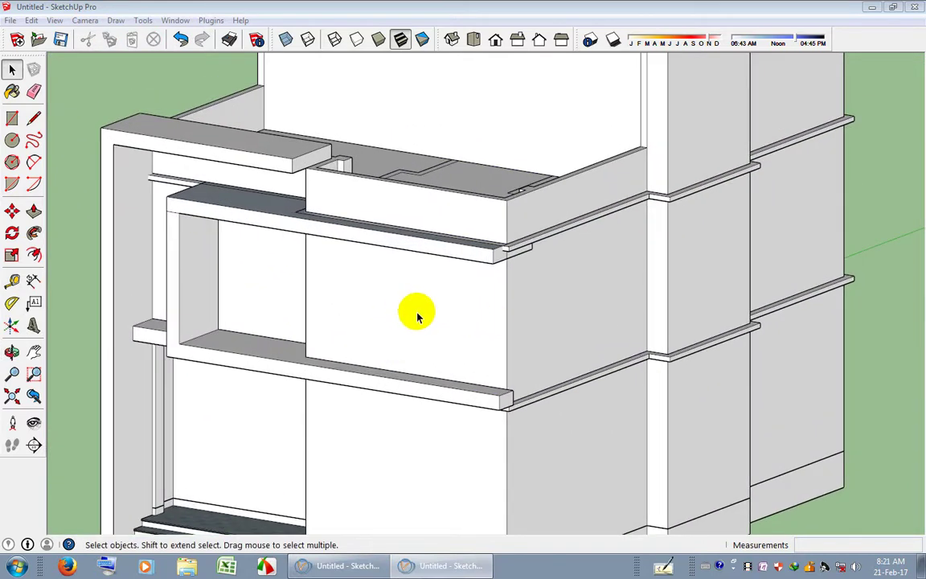
{"action": "scroll", "coordinate": [258, 285], "scroll_direction": "up", "scroll_amount": 2}
{"action": "scroll", "coordinate": [193, 274], "scroll_direction": "up", "scroll_amount": 1}
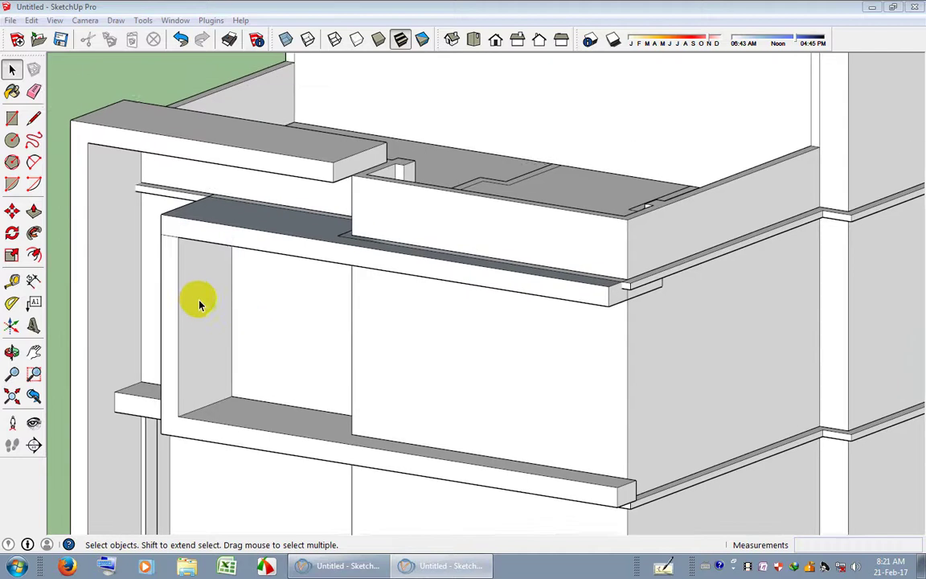
{"action": "mouse_move", "coordinate": [199, 304]}
{"action": "middle_mouse_down"}
{"action": "mouse_move", "coordinate": [382, 262]}
{"action": "mouse_move", "coordinate": [233, 275]}
{"action": "middle_mouse_up"}
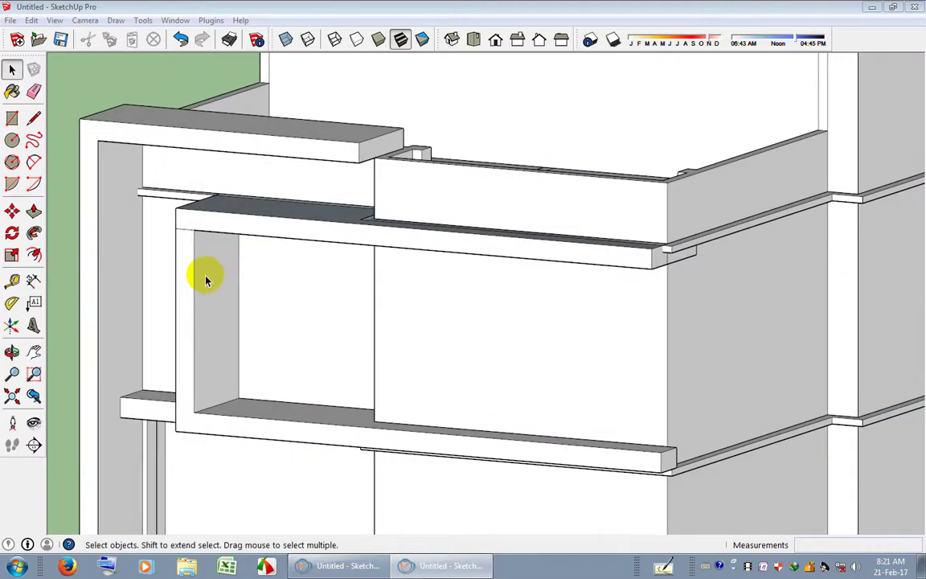
{"action": "left_click", "coordinate": [206, 279]}
{"action": "mouse_move", "coordinate": [207, 275]}
{"action": "middle_mouse_down"}
{"action": "mouse_move", "coordinate": [287, 275]}
{"action": "mouse_move", "coordinate": [411, 246]}
{"action": "mouse_move", "coordinate": [399, 52]}
{"action": "middle_mouse_up"}
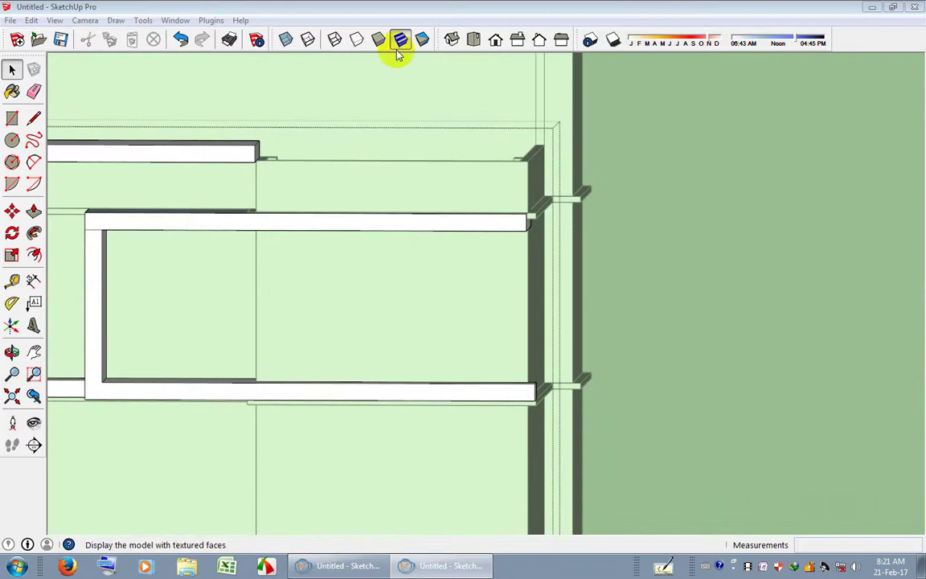
{"action": "mouse_move", "coordinate": [337, 145]}
{"action": "middle_mouse_down"}
{"action": "mouse_move", "coordinate": [221, 217]}
{"action": "mouse_move", "coordinate": [108, 250]}
{"action": "mouse_move", "coordinate": [289, 261]}
{"action": "mouse_move", "coordinate": [384, 235]}
{"action": "mouse_move", "coordinate": [345, 238]}
{"action": "middle_mouse_up"}
{"action": "scroll", "coordinate": [347, 241], "scroll_direction": "down", "scroll_amount": 3}
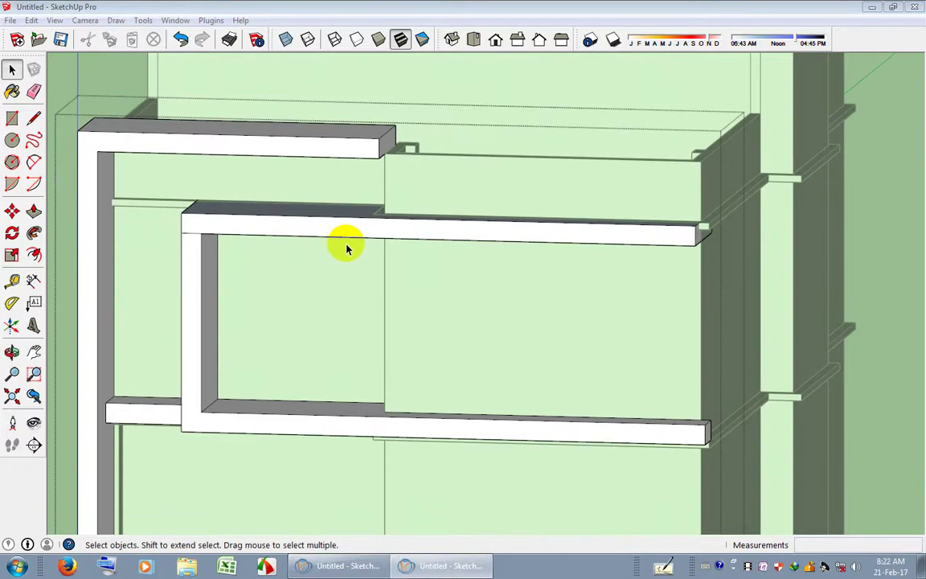
{"action": "scroll", "coordinate": [358, 245], "scroll_direction": "down", "scroll_amount": 1}
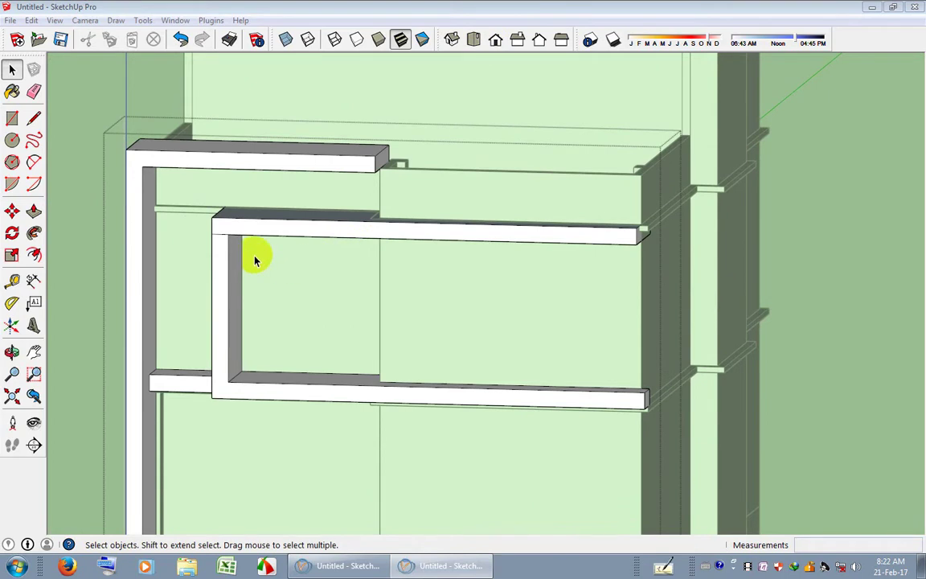
{"action": "scroll", "coordinate": [223, 235], "scroll_direction": "up", "scroll_amount": 1}
{"action": "middle_click_drag", "start_coordinate": [265, 239], "coordinate": [660, 265]}
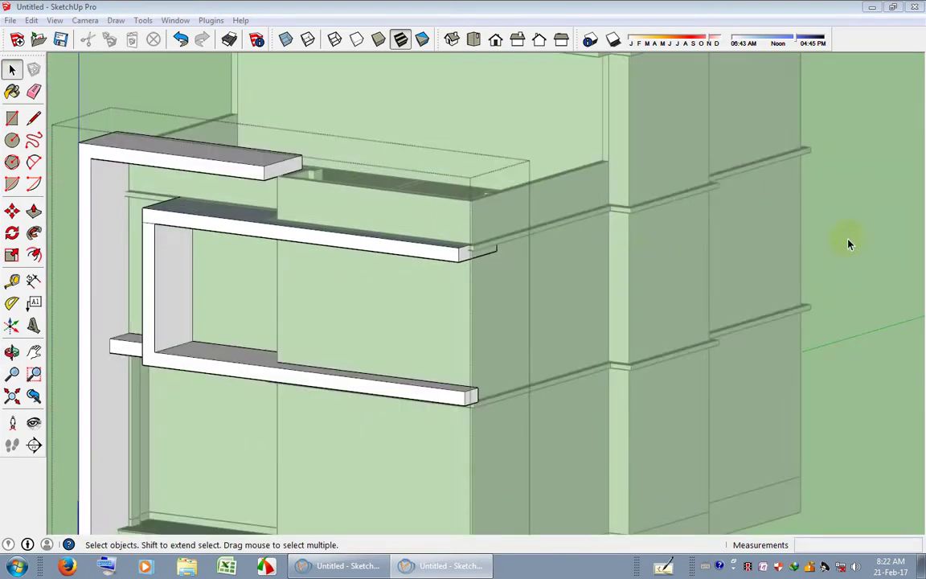
{"action": "middle_click_drag", "start_coordinate": [849, 245], "coordinate": [473, 257]}
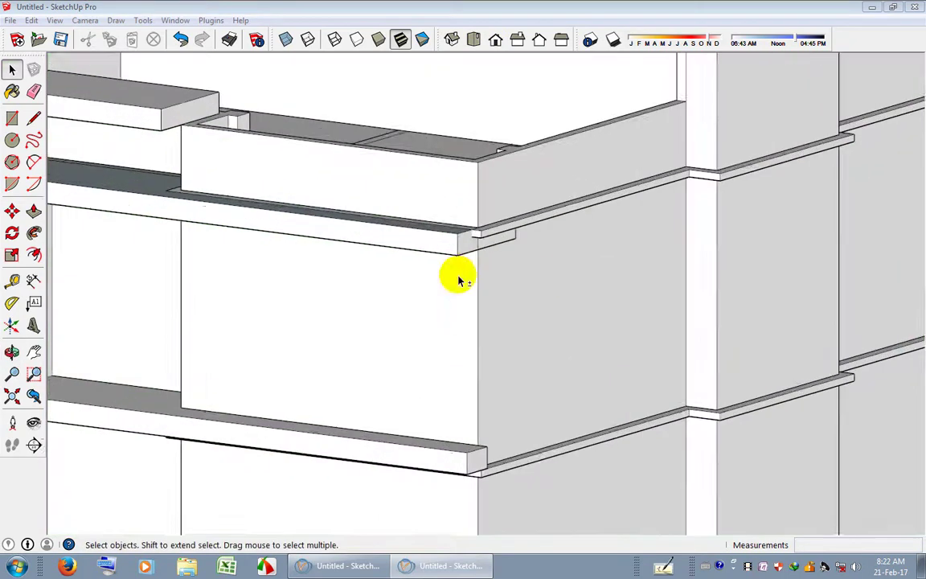
{"action": "scroll", "coordinate": [472, 257], "scroll_direction": "up", "scroll_amount": 1}
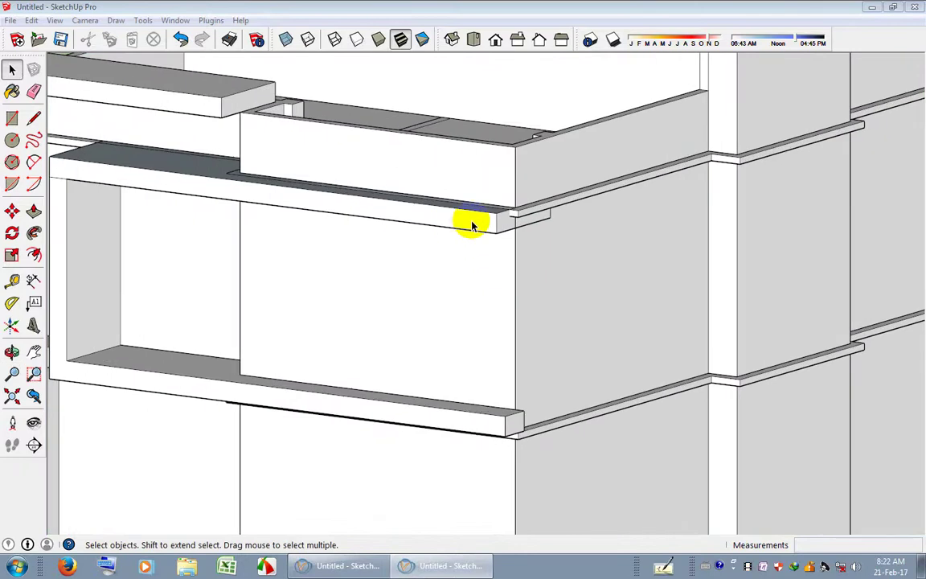
{"action": "double_click", "coordinate": [473, 225]}
Push the upper beam's end face 1' outward.
{"action": "left_click", "coordinate": [34, 211]}
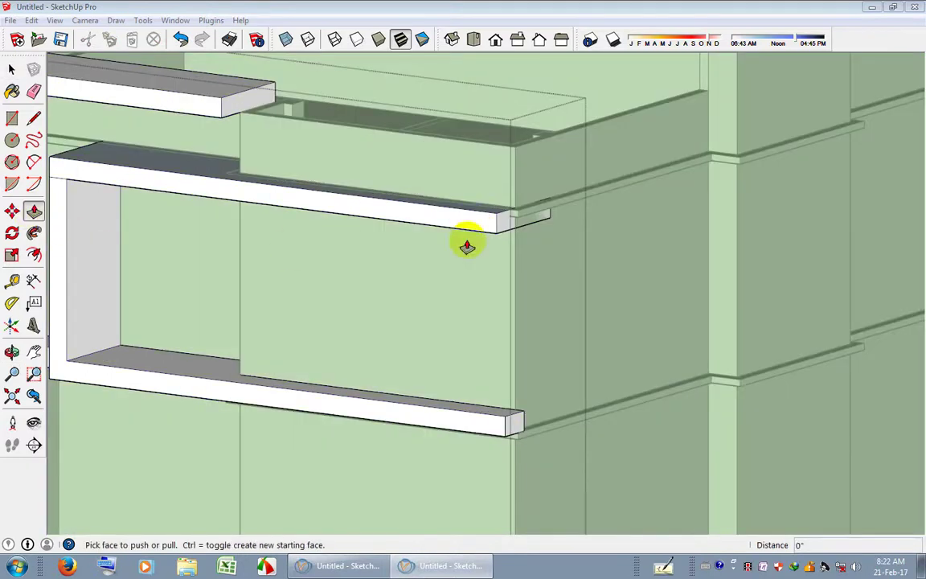
{"action": "left_click", "coordinate": [496, 229]}
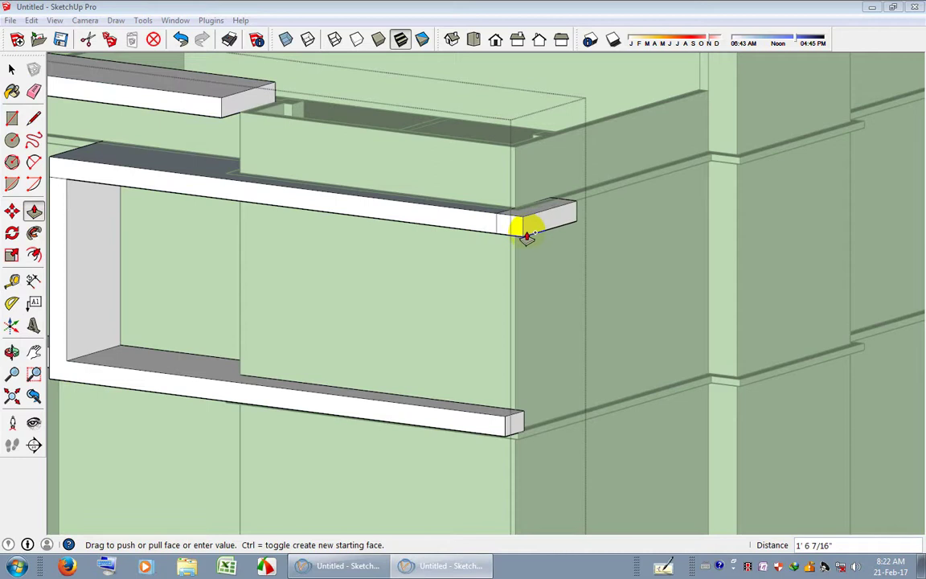
{"action": "key", "text": "Return"}
Pull the new beam end's underside 7' down into a hanging post.
{"action": "mouse_move", "coordinate": [554, 180]}
{"action": "middle_mouse_down"}
{"action": "mouse_move", "coordinate": [620, 157]}
{"action": "mouse_move", "coordinate": [587, 242]}
{"action": "mouse_move", "coordinate": [475, 209]}
{"action": "middle_mouse_up"}
{"action": "left_click", "coordinate": [474, 209]}
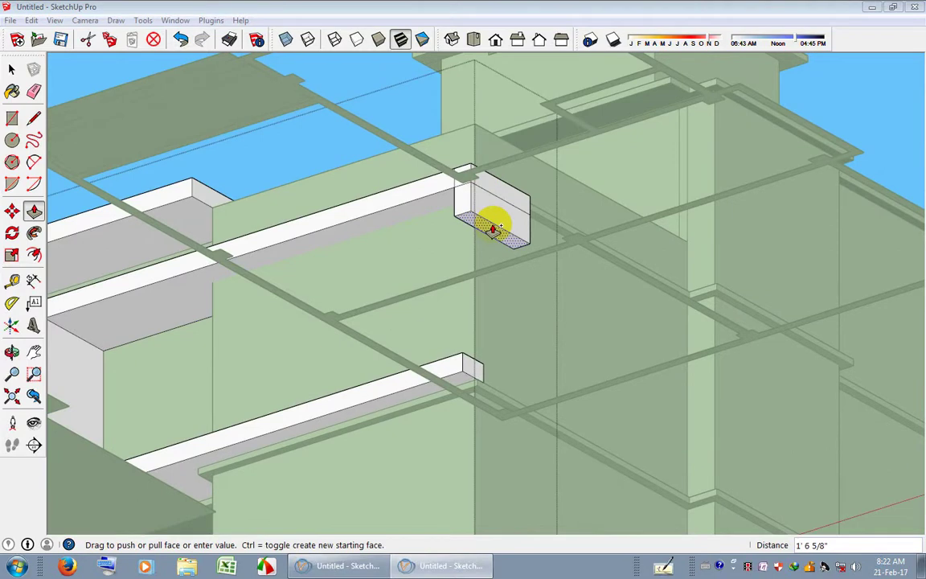
{"action": "type", "text": "'"}
{"action": "key", "text": "Return"}
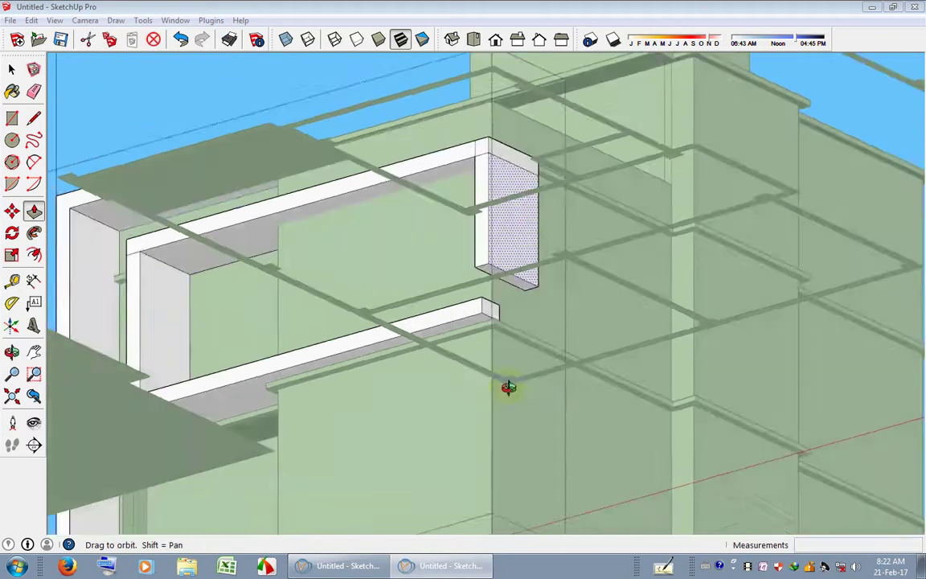
{"action": "mouse_move", "coordinate": [493, 230]}
{"action": "middle_mouse_down"}
{"action": "mouse_move", "coordinate": [485, 300]}
{"action": "mouse_move", "coordinate": [450, 300]}
{"action": "mouse_move", "coordinate": [434, 178]}
{"action": "middle_mouse_up"}
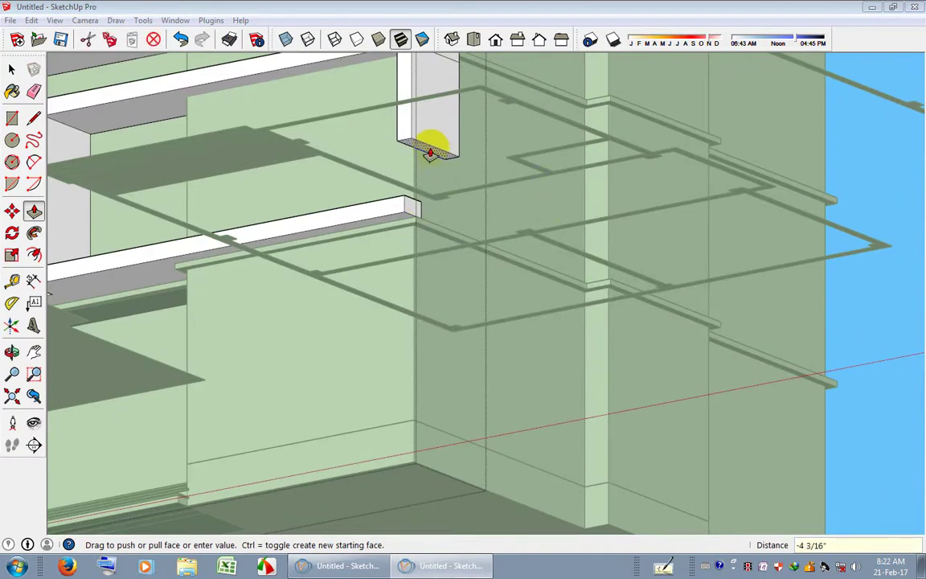
{"action": "scroll", "coordinate": [431, 183], "scroll_direction": "down", "scroll_amount": 5}
{"action": "mouse_move", "coordinate": [431, 183]}
{"action": "middle_mouse_down"}
{"action": "mouse_move", "coordinate": [496, 374]}
{"action": "mouse_move", "coordinate": [445, 383]}
{"action": "middle_mouse_up"}
Orient all the frame's faces to match the selected face.
{"action": "key", "text": "space"}
{"action": "scroll", "coordinate": [471, 326], "scroll_direction": "up", "scroll_amount": 3}
{"action": "scroll", "coordinate": [695, 320], "scroll_direction": "up", "scroll_amount": 2}
{"action": "scroll", "coordinate": [444, 266], "scroll_direction": "up", "scroll_amount": 3}
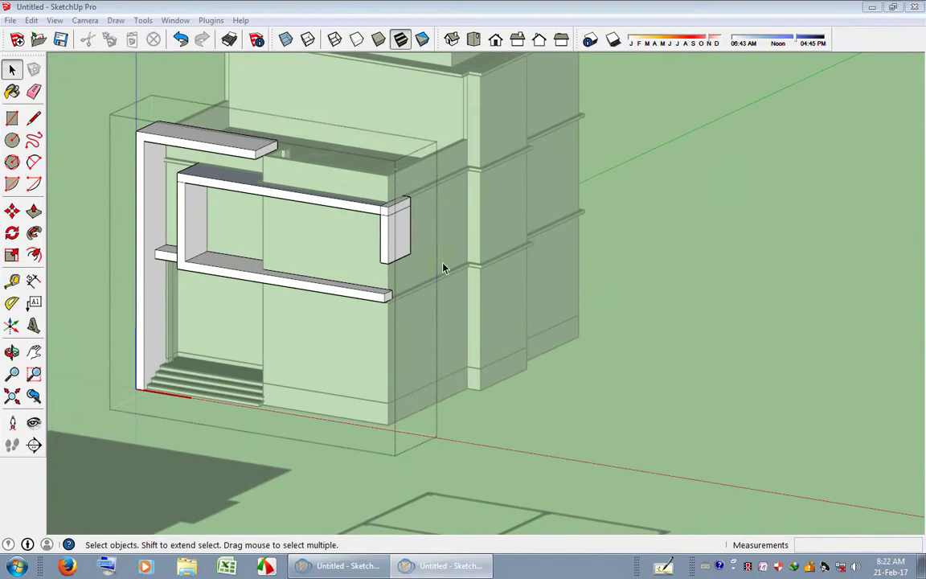
{"action": "scroll", "coordinate": [444, 266], "scroll_direction": "up", "scroll_amount": 3}
{"action": "left_click", "coordinate": [33, 91]}
{"action": "scroll", "coordinate": [376, 194], "scroll_direction": "up", "scroll_amount": 2}
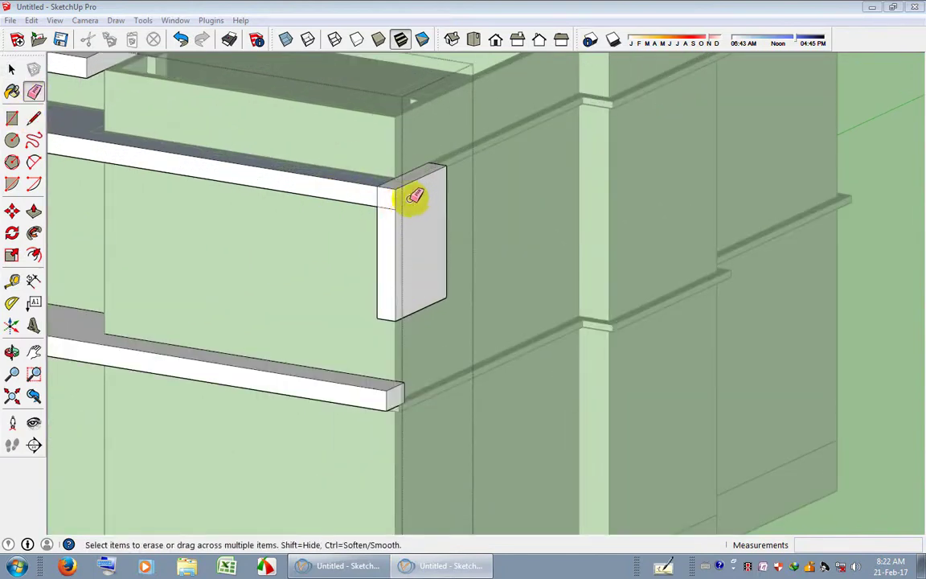
{"action": "scroll", "coordinate": [414, 197], "scroll_direction": "up", "scroll_amount": 1}
{"action": "mouse_move", "coordinate": [376, 196]}
{"action": "middle_mouse_down"}
{"action": "mouse_move", "coordinate": [373, 243]}
{"action": "mouse_move", "coordinate": [394, 285]}
{"action": "mouse_move", "coordinate": [405, 207]}
{"action": "mouse_move", "coordinate": [389, 259]}
{"action": "middle_mouse_up"}
{"action": "key", "text": "space"}
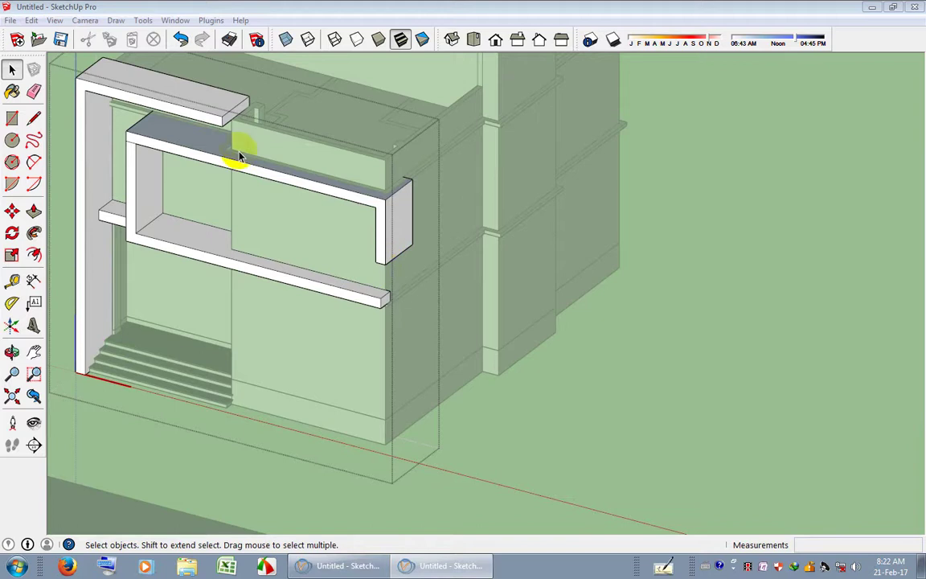
{"action": "scroll", "coordinate": [192, 141], "scroll_direction": "up", "scroll_amount": 2}
{"action": "right_click", "coordinate": [192, 140]}
{"action": "left_click", "coordinate": [257, 276]}
Switch to the front view and zoom in on the inner frame.
{"action": "scroll", "coordinate": [575, 305], "scroll_direction": "down", "scroll_amount": 2}
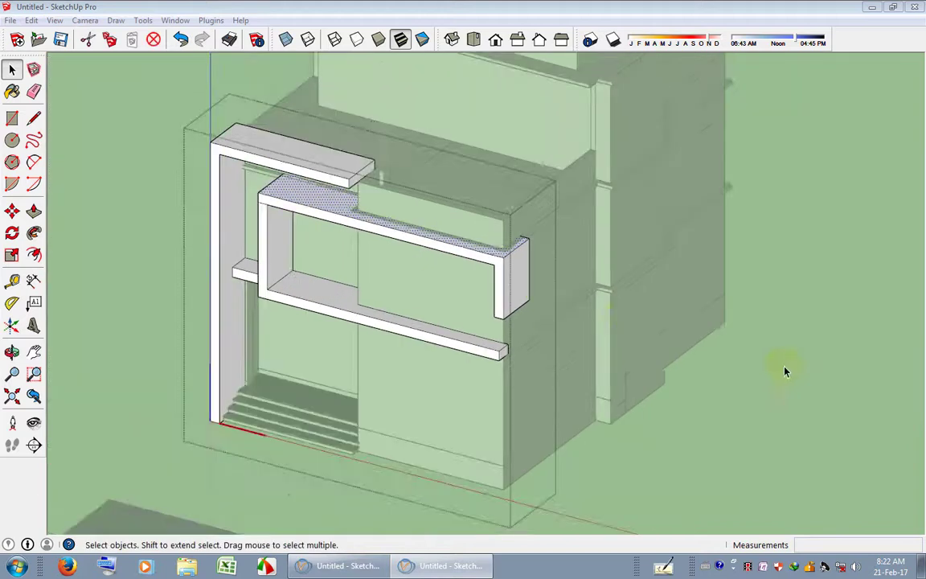
{"action": "scroll", "coordinate": [786, 371], "scroll_direction": "up", "scroll_amount": 2}
{"action": "scroll", "coordinate": [554, 374], "scroll_direction": "up", "scroll_amount": 2}
{"action": "mouse_move", "coordinate": [258, 307]}
{"action": "middle_mouse_down"}
{"action": "mouse_move", "coordinate": [433, 234]}
{"action": "mouse_move", "coordinate": [430, 213]}
{"action": "mouse_move", "coordinate": [403, 213]}
{"action": "mouse_move", "coordinate": [447, 167]}
{"action": "middle_mouse_up"}
{"action": "key", "text": "space"}
{"action": "left_click", "coordinate": [496, 40]}
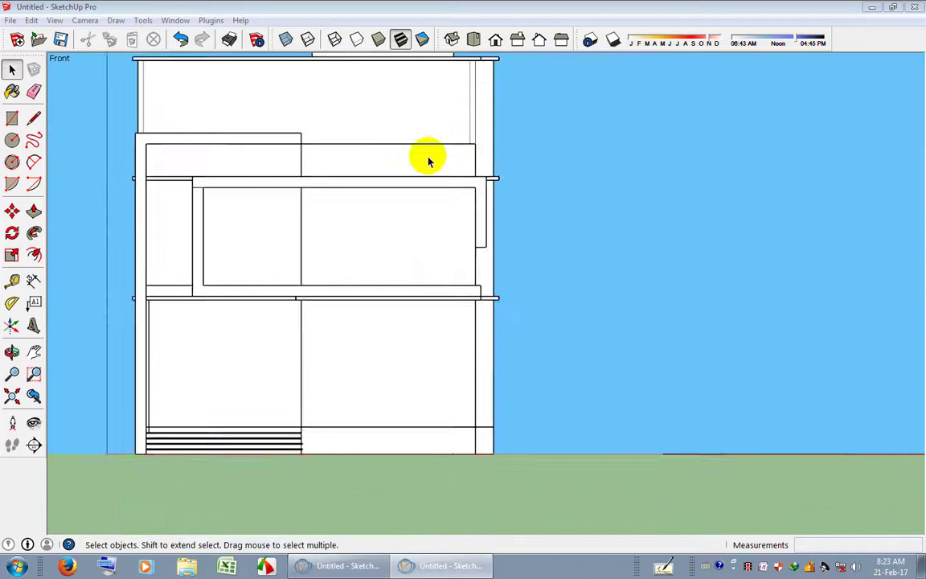
{"action": "scroll", "coordinate": [271, 306], "scroll_direction": "up", "scroll_amount": 2}
{"action": "left_click", "coordinate": [308, 296]}
{"action": "scroll", "coordinate": [521, 321], "scroll_direction": "up", "scroll_amount": 2}
{"action": "scroll", "coordinate": [553, 296], "scroll_direction": "up", "scroll_amount": 2}
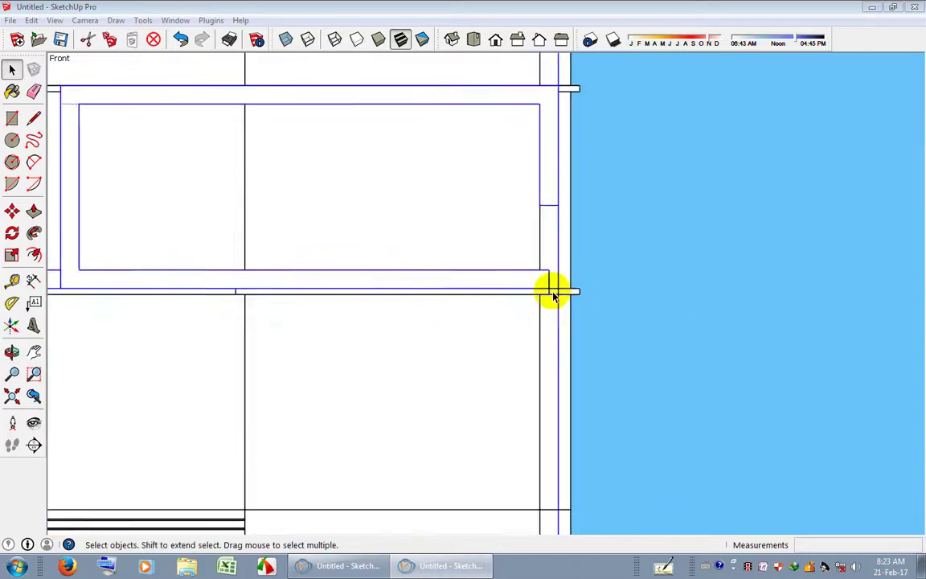
{"action": "scroll", "coordinate": [567, 295], "scroll_direction": "up", "scroll_amount": 2}
{"action": "scroll", "coordinate": [590, 291], "scroll_direction": "down", "scroll_amount": 1}
{"action": "left_click", "coordinate": [640, 299]}
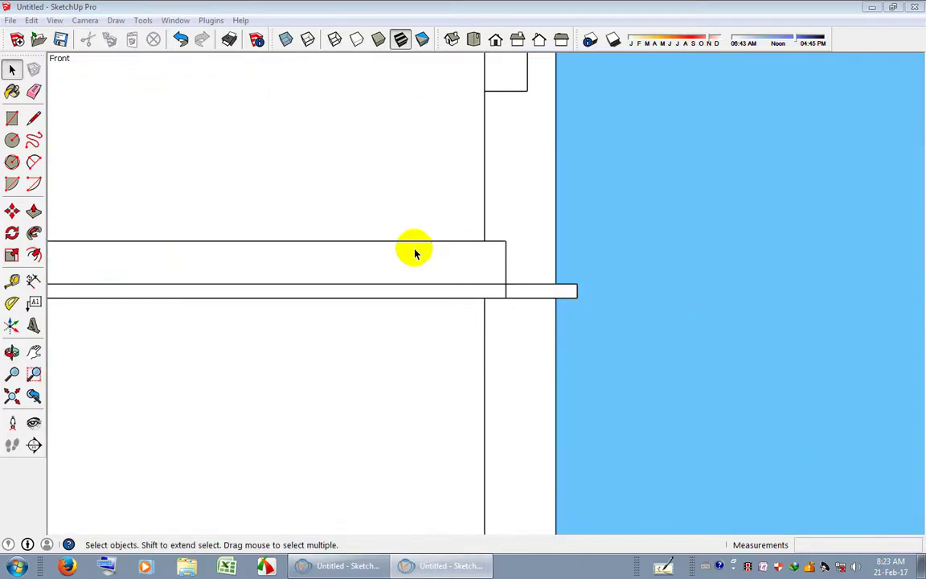
{"action": "mouse_move", "coordinate": [415, 254]}
{"action": "middle_mouse_down"}
{"action": "mouse_move", "coordinate": [595, 296]}
{"action": "mouse_move", "coordinate": [539, 294]}
{"action": "middle_mouse_up"}
{"action": "scroll", "coordinate": [450, 262], "scroll_direction": "down", "scroll_amount": 2}
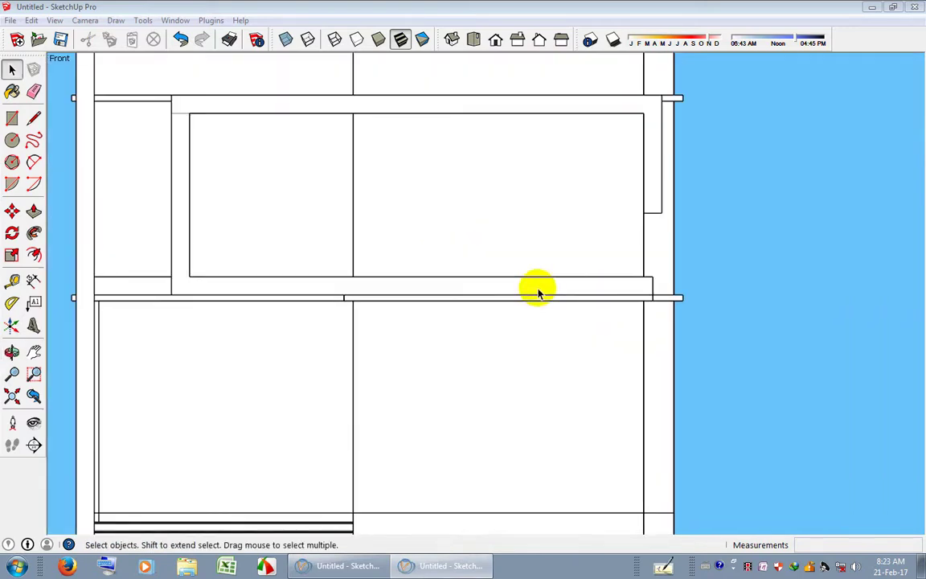
{"action": "middle_click_drag", "start_coordinate": [176, 193], "coordinate": [215, 218]}
{"action": "scroll", "coordinate": [215, 218], "scroll_direction": "down", "scroll_amount": 2}
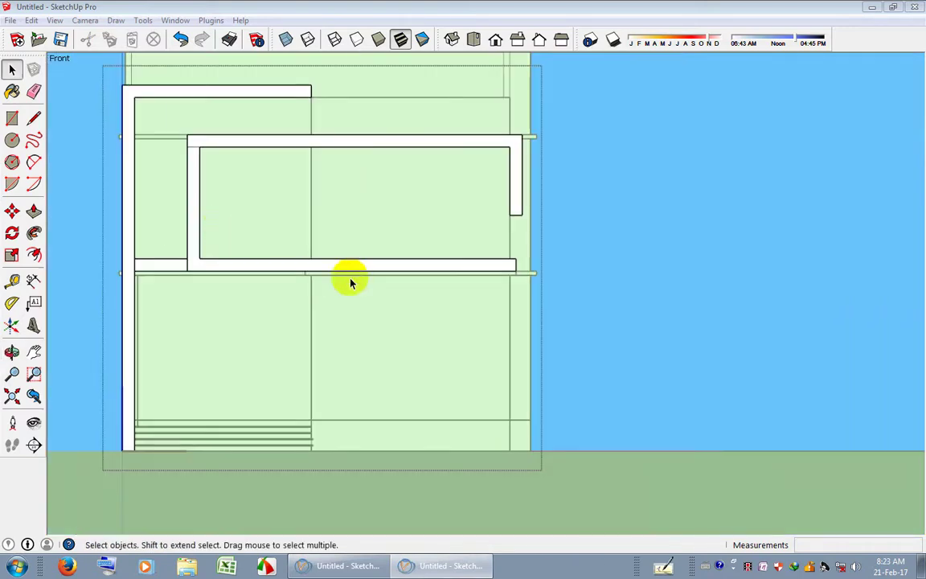
Move the inner frame's lower horizontal bar down 12.
{"action": "left_click_drag", "start_coordinate": [74, 217], "coordinate": [575, 310]}
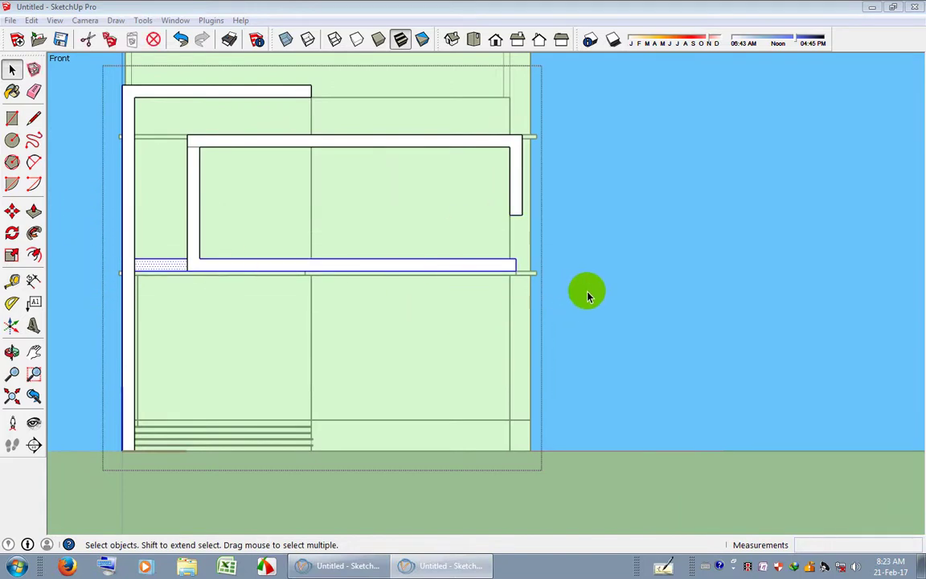
{"action": "key", "text": "m"}
{"action": "left_click", "coordinate": [582, 254]}
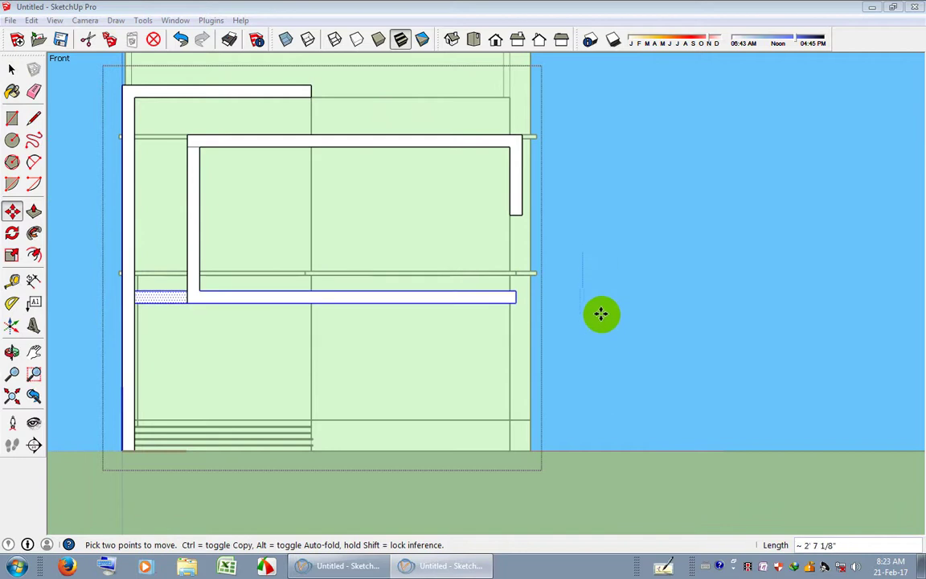
{"action": "type", "text": "1"}
{"action": "key", "text": "Escape"}
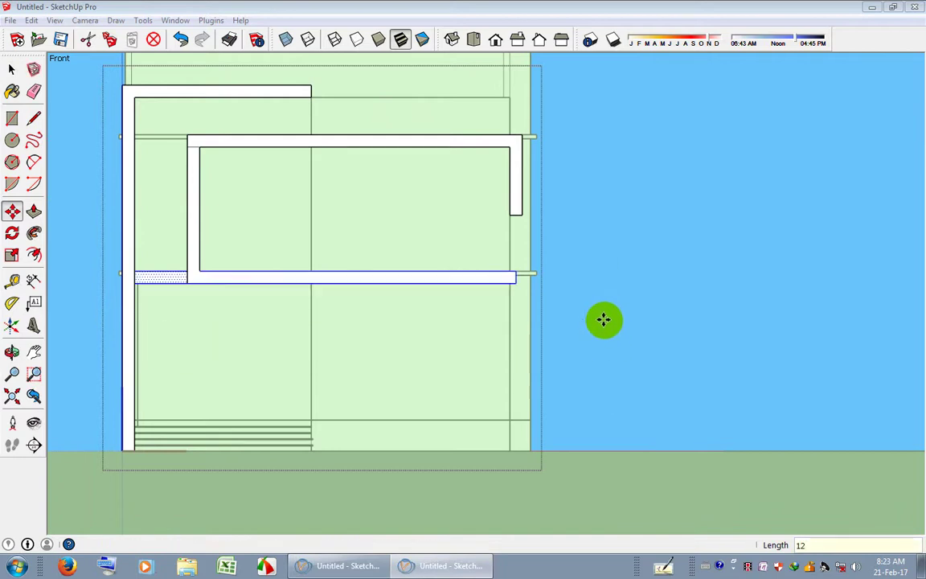
{"action": "scroll", "coordinate": [202, 267], "scroll_direction": "up", "scroll_amount": 2}
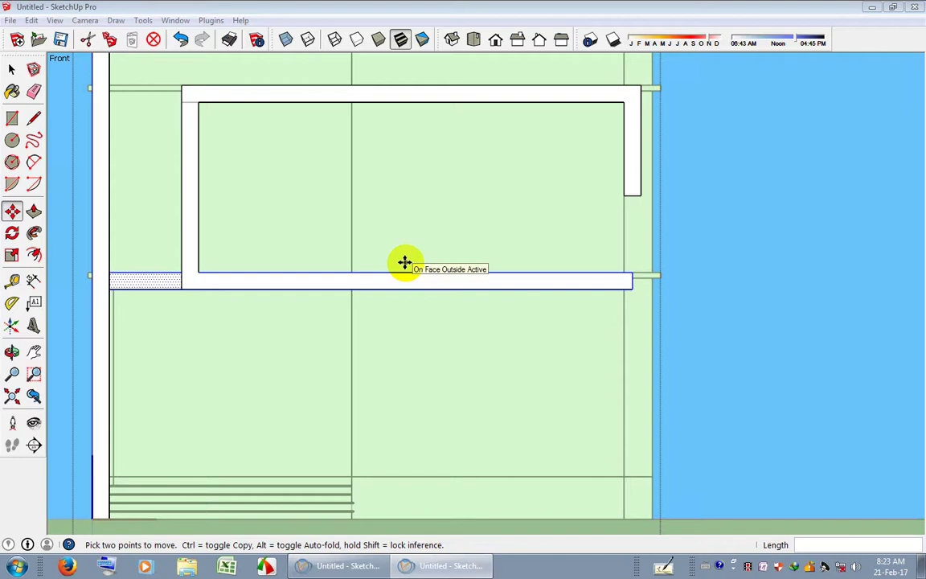
{"action": "key", "text": "space"}
Move the inner frame's top bar up 12.
{"action": "middle_click_drag", "start_coordinate": [430, 256], "coordinate": [505, 237], "text": "shift"}
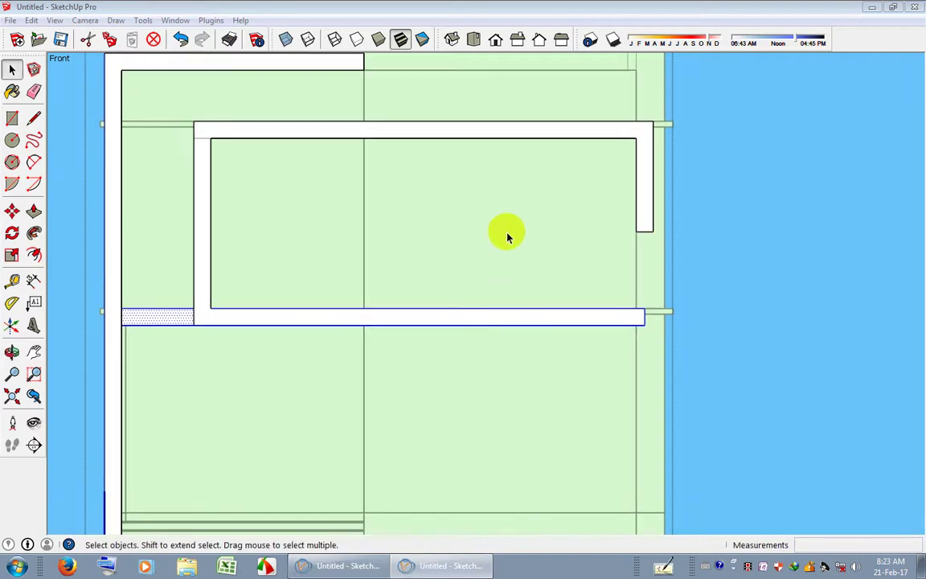
{"action": "scroll", "coordinate": [666, 129], "scroll_direction": "up", "scroll_amount": 2}
{"action": "scroll", "coordinate": [657, 124], "scroll_direction": "up", "scroll_amount": 2}
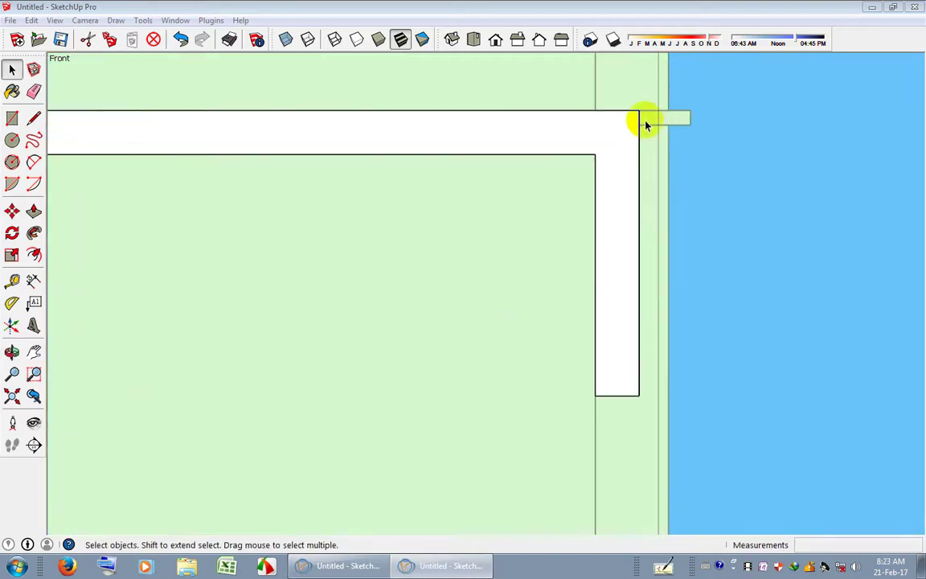
{"action": "scroll", "coordinate": [647, 124], "scroll_direction": "down", "scroll_amount": 2}
{"action": "middle_click_drag", "start_coordinate": [647, 124], "coordinate": [699, 186], "text": "shift"}
{"action": "scroll", "coordinate": [643, 197], "scroll_direction": "down", "scroll_amount": 2}
{"action": "scroll", "coordinate": [402, 205], "scroll_direction": "down", "scroll_amount": 1}
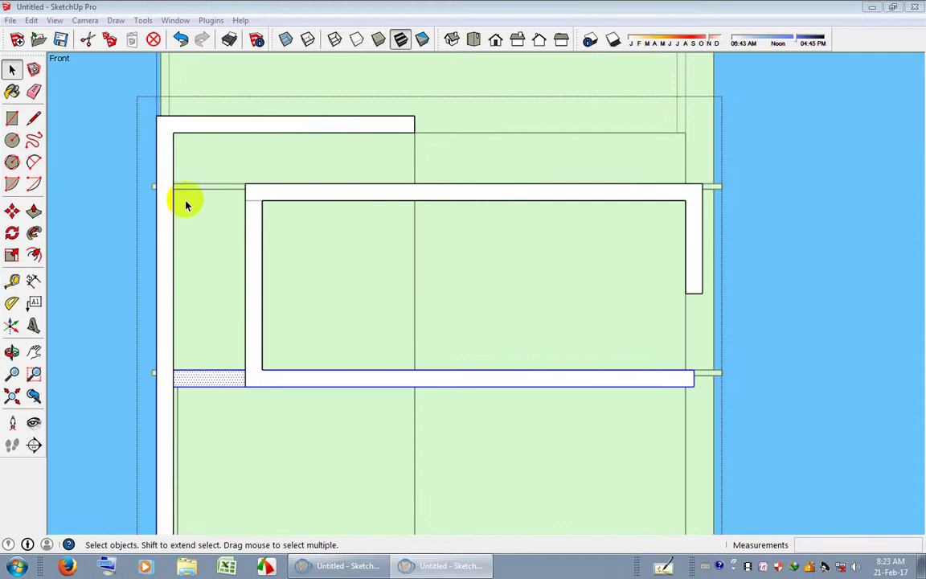
{"action": "left_click_drag", "start_coordinate": [193, 171], "coordinate": [746, 218]}
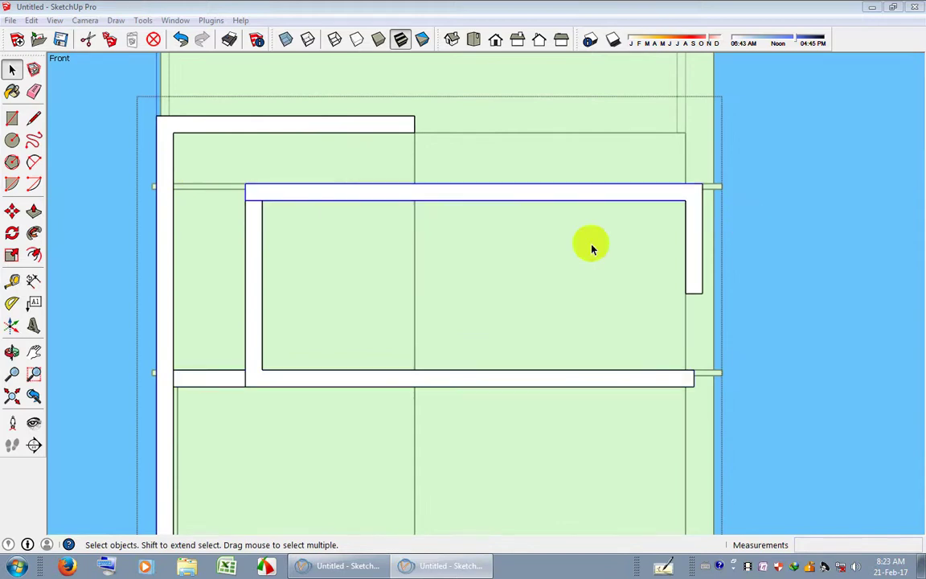
{"action": "key", "text": "m"}
{"action": "left_click", "coordinate": [769, 283]}
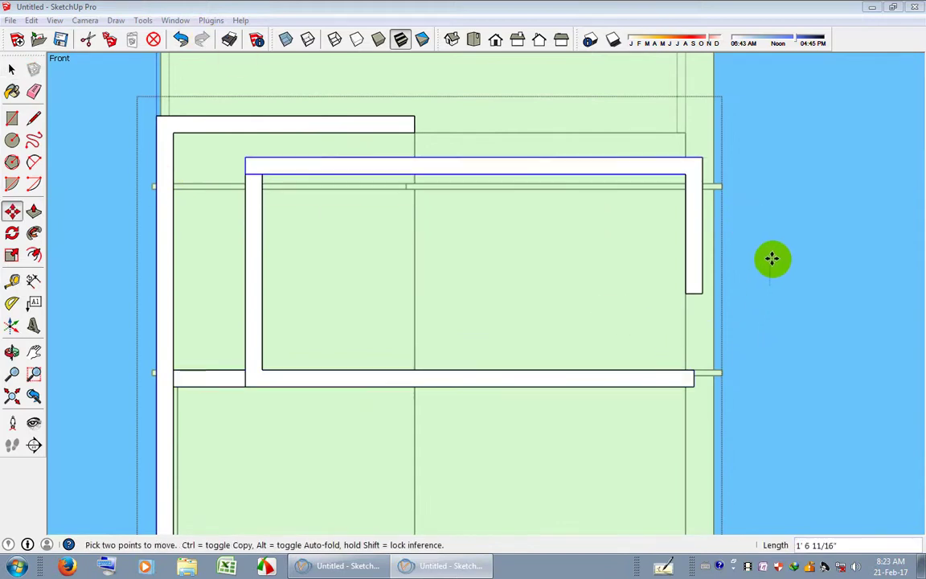
{"action": "type", "text": "12"}
{"action": "key", "text": "Return"}
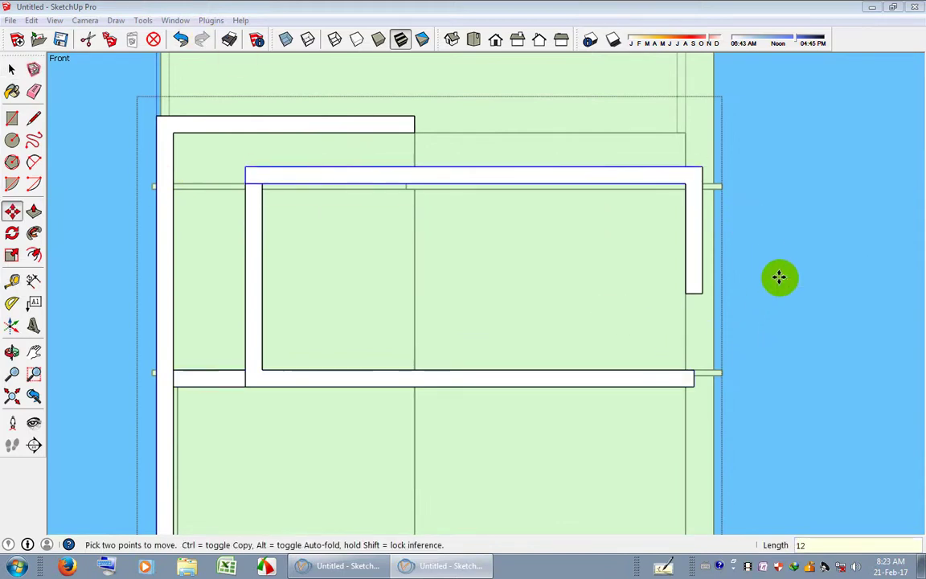
{"action": "key", "text": "space"}
{"action": "scroll", "coordinate": [701, 169], "scroll_direction": "up", "scroll_amount": 2}
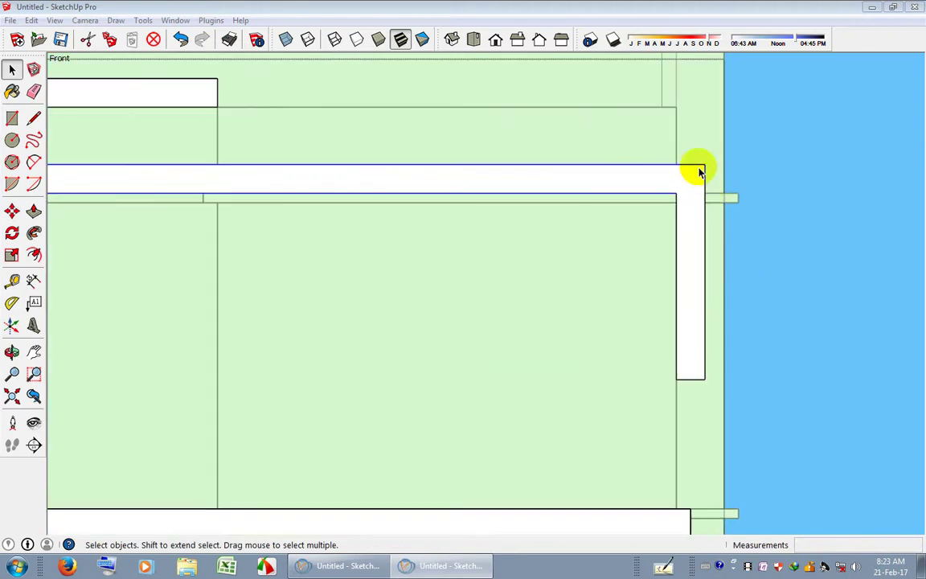
Orbit to a 3D view of the building and select the front frame group.
{"action": "scroll", "coordinate": [831, 270], "scroll_direction": "down", "scroll_amount": 3}
{"action": "middle_click_drag", "start_coordinate": [678, 345], "coordinate": [522, 428]}
{"action": "scroll", "coordinate": [547, 275], "scroll_direction": "down", "scroll_amount": 2}
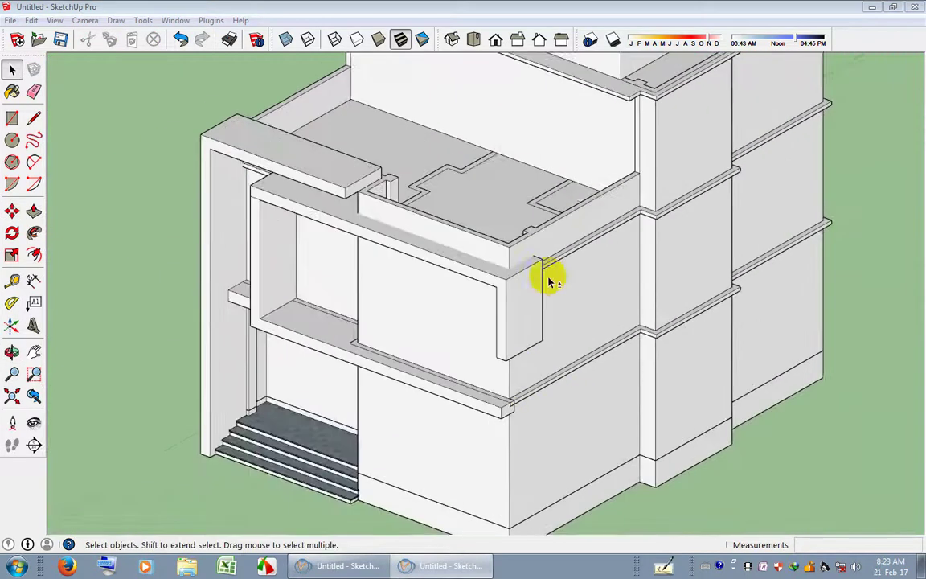
{"action": "mouse_move", "coordinate": [547, 275]}
{"action": "middle_mouse_down"}
{"action": "mouse_move", "coordinate": [492, 323]}
{"action": "mouse_move", "coordinate": [333, 357]}
{"action": "middle_mouse_up"}
{"action": "scroll", "coordinate": [333, 357], "scroll_direction": "up", "scroll_amount": 1}
{"action": "middle_click_drag", "start_coordinate": [396, 351], "coordinate": [427, 349]}
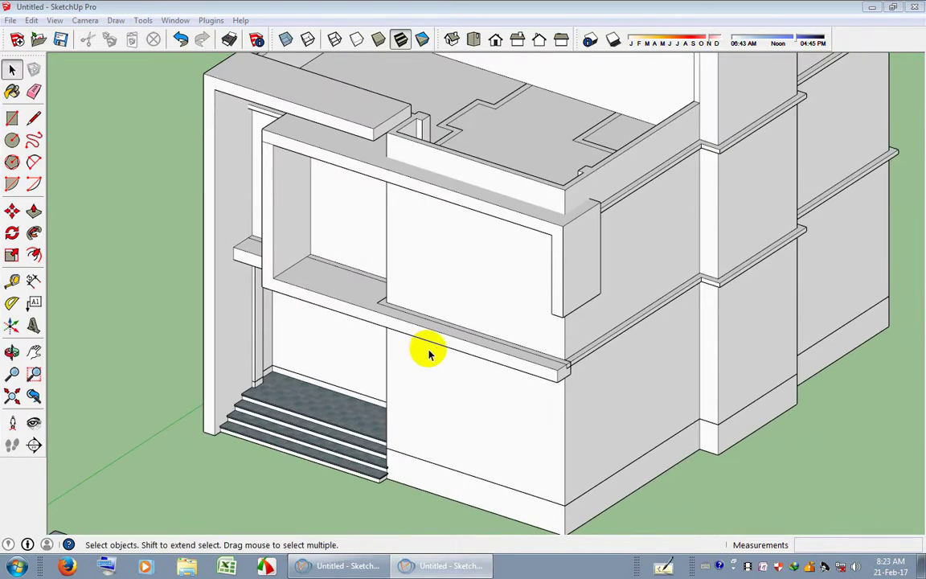
{"action": "scroll", "coordinate": [431, 345], "scroll_direction": "down", "scroll_amount": 2}
{"action": "mouse_move", "coordinate": [431, 337]}
{"action": "middle_mouse_down"}
{"action": "mouse_move", "coordinate": [380, 351]}
{"action": "mouse_move", "coordinate": [600, 277]}
{"action": "mouse_move", "coordinate": [501, 320]}
{"action": "mouse_move", "coordinate": [508, 378]}
{"action": "middle_mouse_up"}
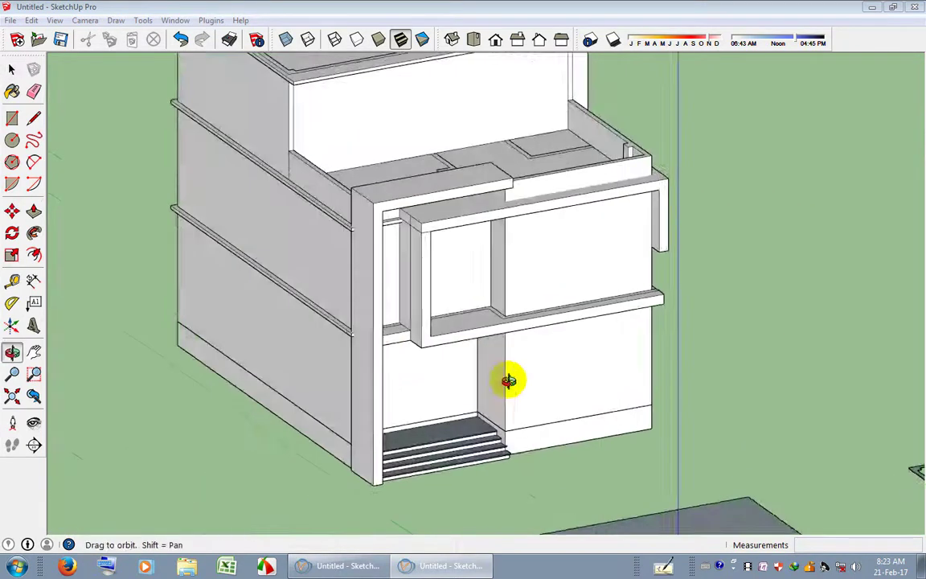
{"action": "scroll", "coordinate": [439, 357], "scroll_direction": "up", "scroll_amount": 4}
{"action": "mouse_move", "coordinate": [439, 356]}
{"action": "middle_mouse_down"}
{"action": "mouse_move", "coordinate": [403, 283]}
{"action": "mouse_move", "coordinate": [367, 259]}
{"action": "middle_mouse_up"}
{"action": "scroll", "coordinate": [382, 268], "scroll_direction": "up", "scroll_amount": 2}
{"action": "scroll", "coordinate": [382, 269], "scroll_direction": "down", "scroll_amount": 2}
{"action": "scroll", "coordinate": [367, 259], "scroll_direction": "up", "scroll_amount": 1}
{"action": "left_click", "coordinate": [368, 240]}
{"action": "scroll", "coordinate": [378, 241], "scroll_direction": "down", "scroll_amount": 3}
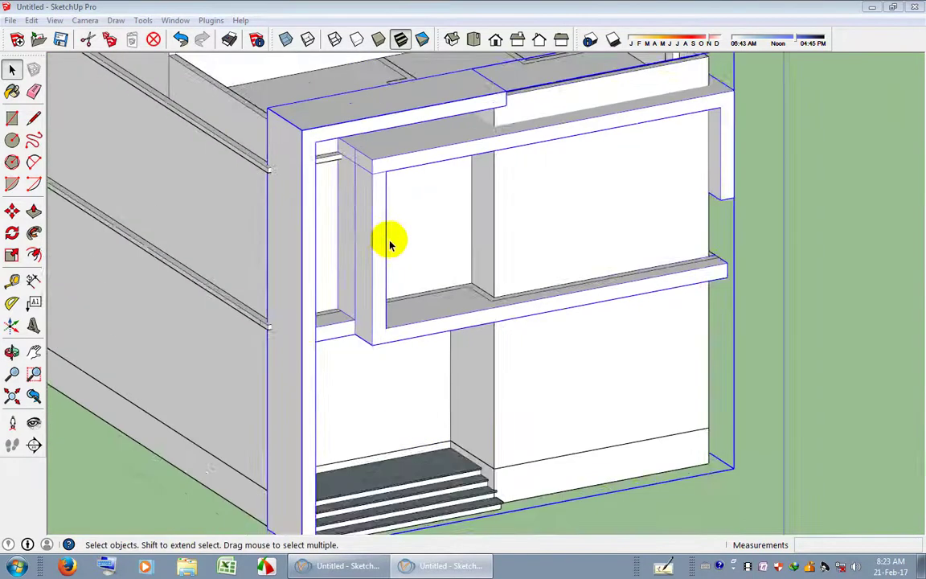
{"action": "scroll", "coordinate": [388, 242], "scroll_direction": "down", "scroll_amount": 2}
Copy the frame group onto open ground beside the building.
{"action": "key", "text": "m"}
{"action": "left_click", "coordinate": [374, 357]}
{"action": "key", "text": "ctrl"}
{"action": "scroll", "coordinate": [241, 362], "scroll_direction": "down", "scroll_amount": 2}
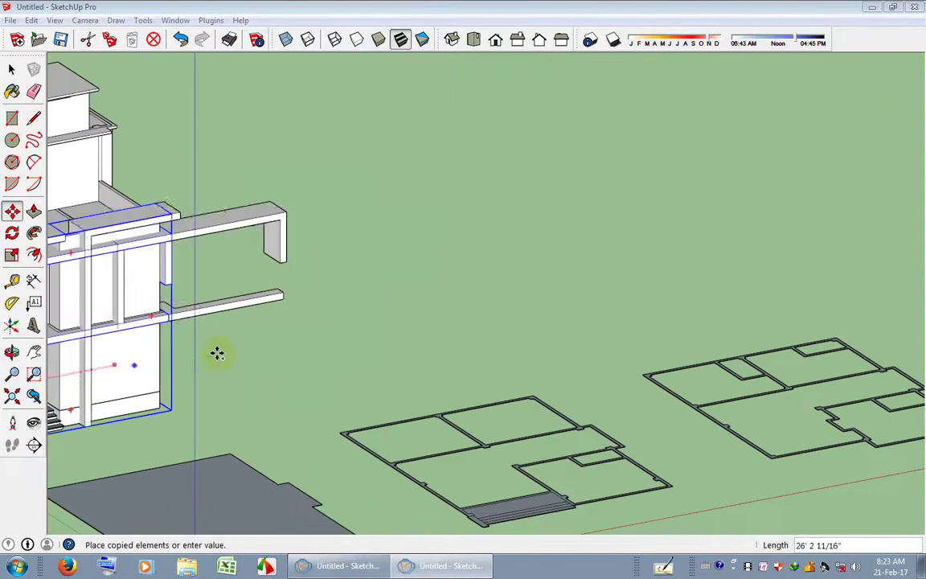
{"action": "left_click", "coordinate": [372, 310]}
{"action": "key", "text": "space"}
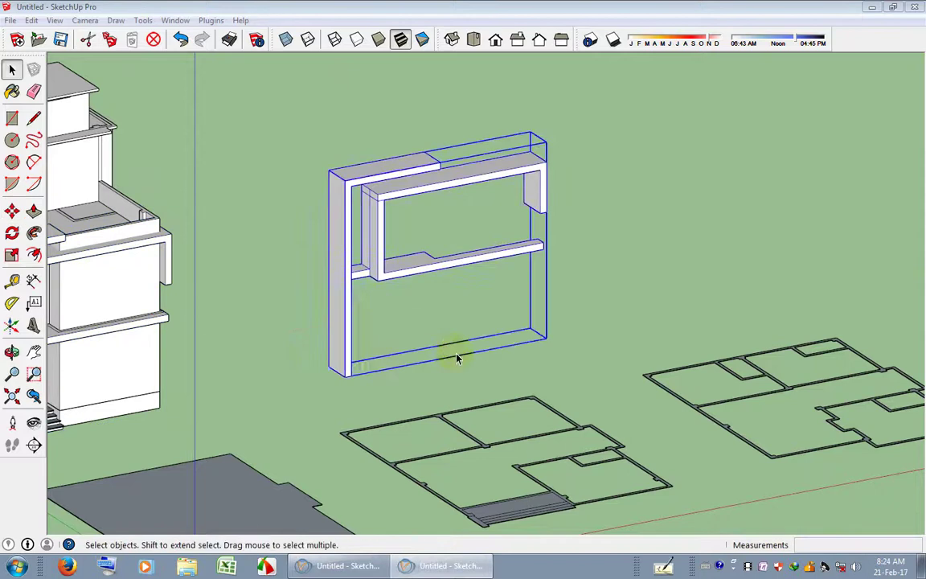
Enter the copied frame group for editing and orbit to its front.
{"action": "mouse_move", "coordinate": [455, 355]}
{"action": "middle_mouse_down", "text": "shift"}
{"action": "mouse_move", "coordinate": [460, 324]}
{"action": "mouse_move", "coordinate": [525, 292]}
{"action": "middle_mouse_up", "text": "shift"}
{"action": "scroll", "coordinate": [437, 291], "scroll_direction": "up", "scroll_amount": 3}
{"action": "scroll", "coordinate": [457, 270], "scroll_direction": "up", "scroll_amount": 2}
{"action": "left_click", "coordinate": [456, 271]}
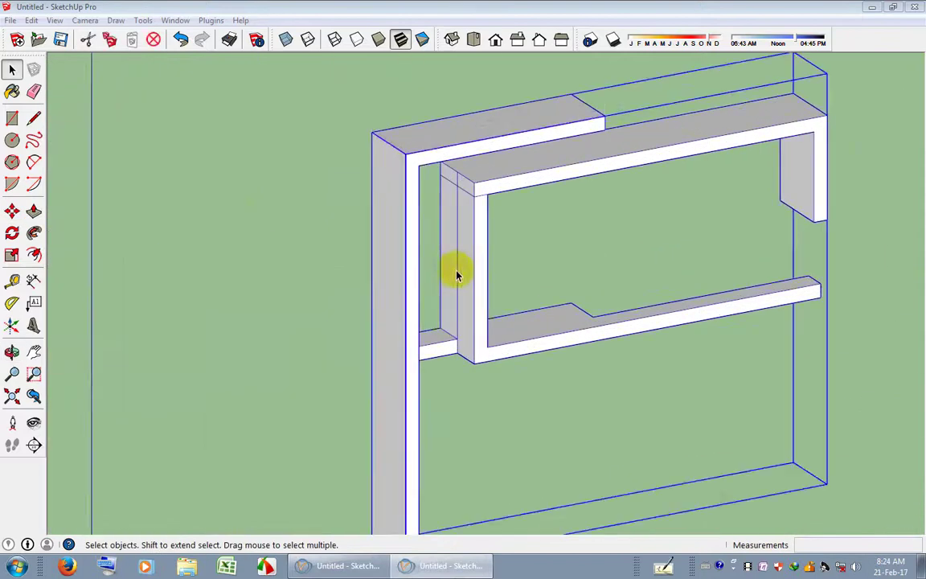
{"action": "double_click", "coordinate": [457, 271]}
{"action": "left_click", "coordinate": [33, 94]}
{"action": "scroll", "coordinate": [408, 184], "scroll_direction": "up", "scroll_amount": 3}
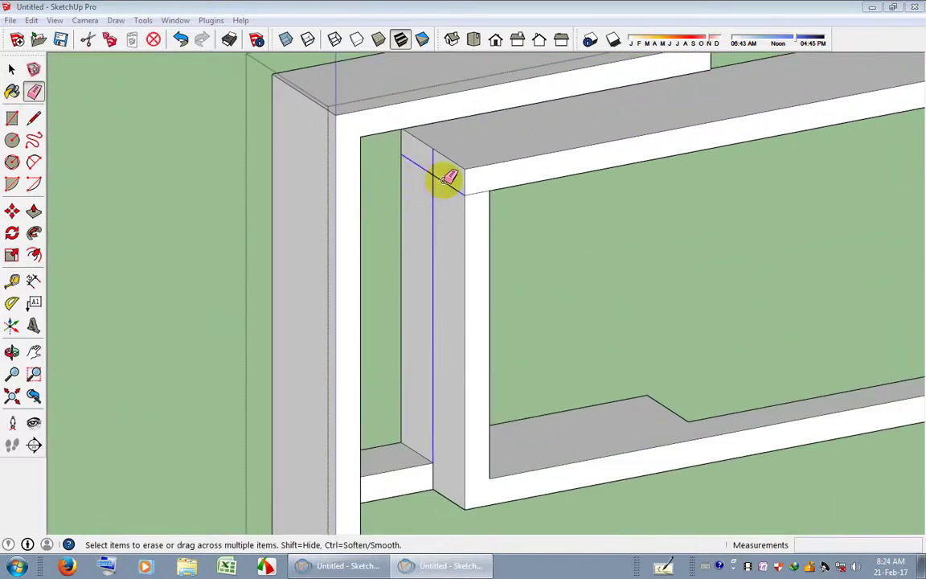
{"action": "mouse_move", "coordinate": [448, 179]}
{"action": "middle_mouse_down"}
{"action": "mouse_move", "coordinate": [321, 99]}
{"action": "mouse_move", "coordinate": [437, 182]}
{"action": "mouse_move", "coordinate": [455, 108]}
{"action": "mouse_move", "coordinate": [140, 274]}
{"action": "middle_mouse_up"}
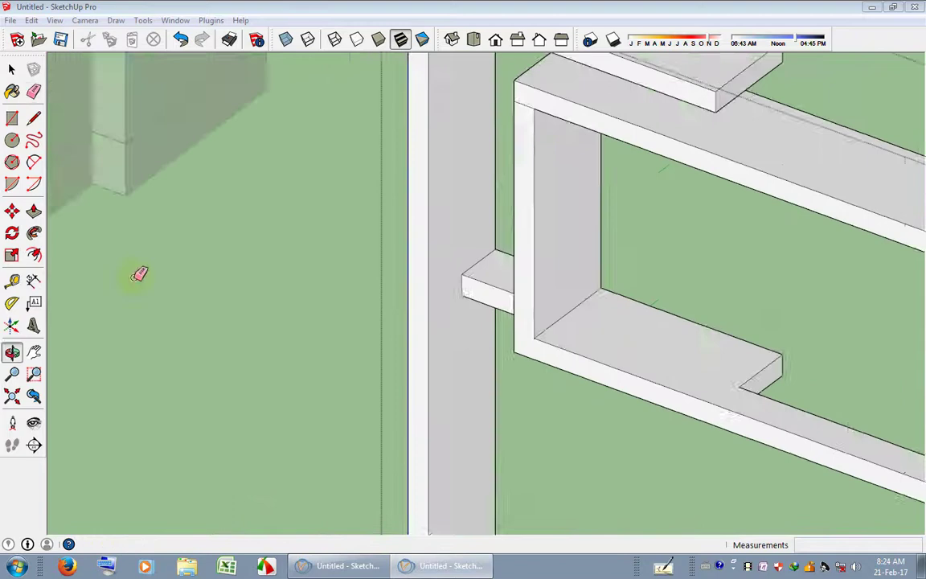
{"action": "scroll", "coordinate": [139, 274], "scroll_direction": "down", "scroll_amount": 3}
{"action": "scroll", "coordinate": [277, 86], "scroll_direction": "up", "scroll_amount": 4}
{"action": "mouse_move", "coordinate": [565, 217]}
{"action": "middle_mouse_down"}
{"action": "mouse_move", "coordinate": [688, 345]}
{"action": "mouse_move", "coordinate": [716, 335]}
{"action": "mouse_move", "coordinate": [384, 333]}
{"action": "mouse_move", "coordinate": [404, 254]}
{"action": "mouse_move", "coordinate": [368, 289]}
{"action": "mouse_move", "coordinate": [387, 316]}
{"action": "mouse_move", "coordinate": [675, 312]}
{"action": "mouse_move", "coordinate": [636, 335]}
{"action": "mouse_move", "coordinate": [321, 254]}
{"action": "mouse_move", "coordinate": [351, 302]}
{"action": "mouse_move", "coordinate": [341, 320]}
{"action": "middle_mouse_up"}
{"action": "key", "text": "space"}
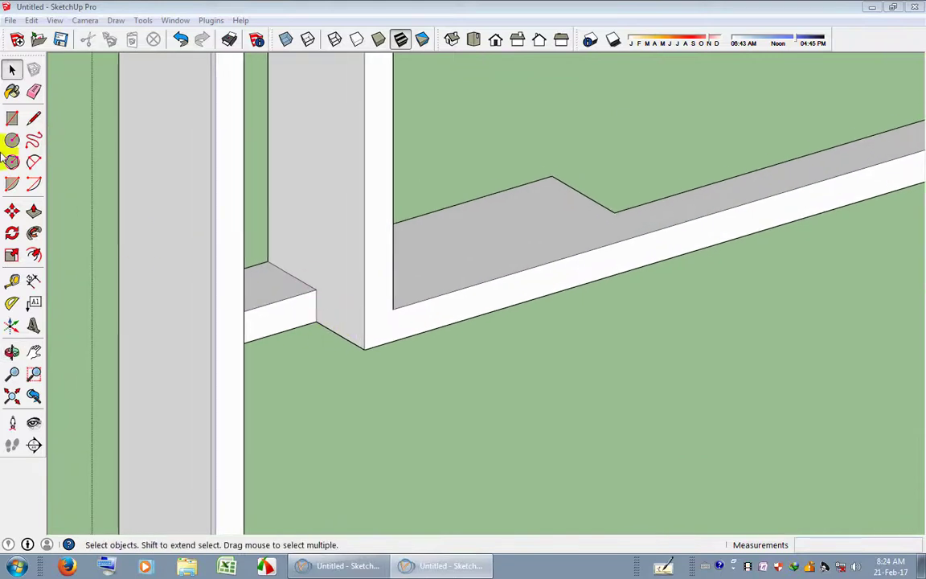
Pull the ledge's front face outward 6".
{"action": "left_click", "coordinate": [12, 278]}
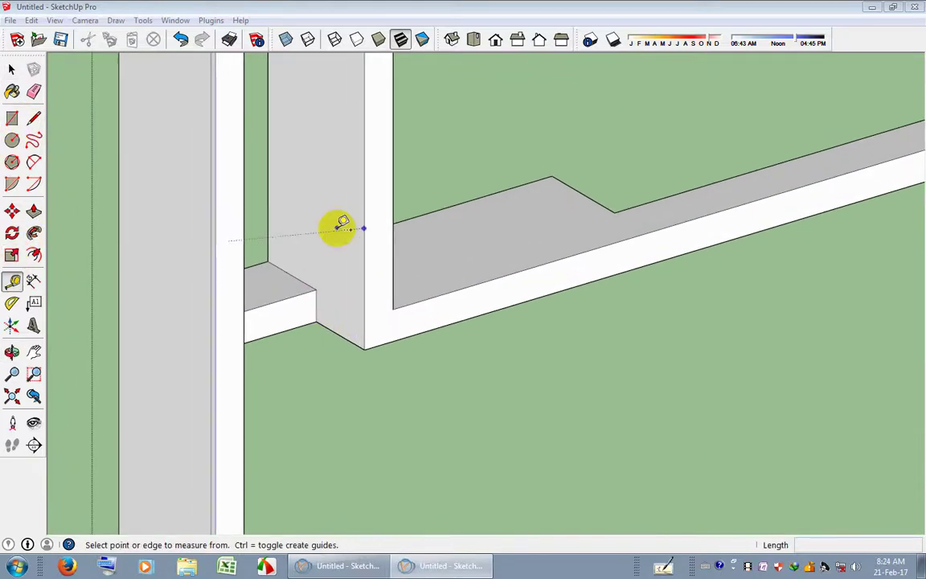
{"action": "middle_click_drag", "start_coordinate": [335, 228], "coordinate": [256, 293]}
{"action": "left_click", "coordinate": [246, 295]}
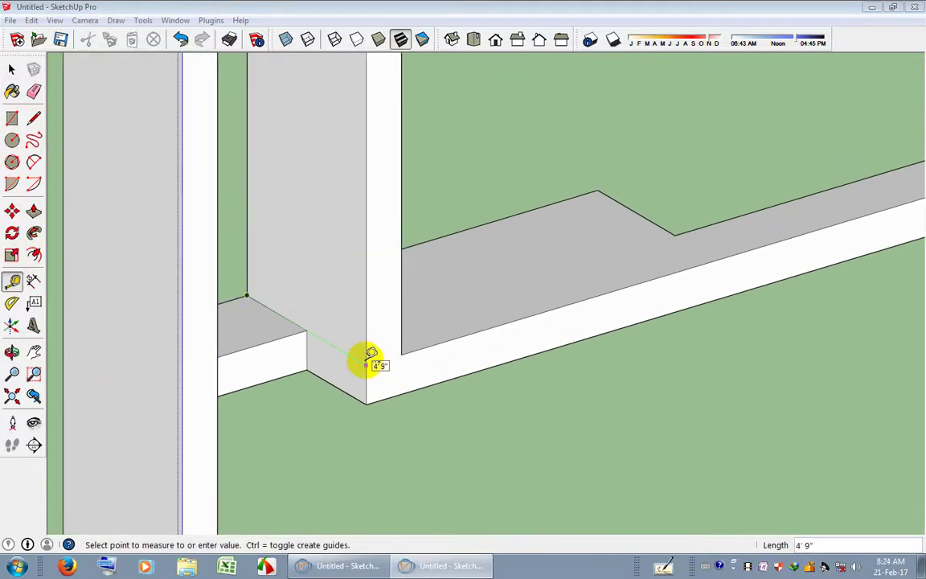
{"action": "key", "text": "space"}
{"action": "scroll", "coordinate": [337, 342], "scroll_direction": "down", "scroll_amount": 1}
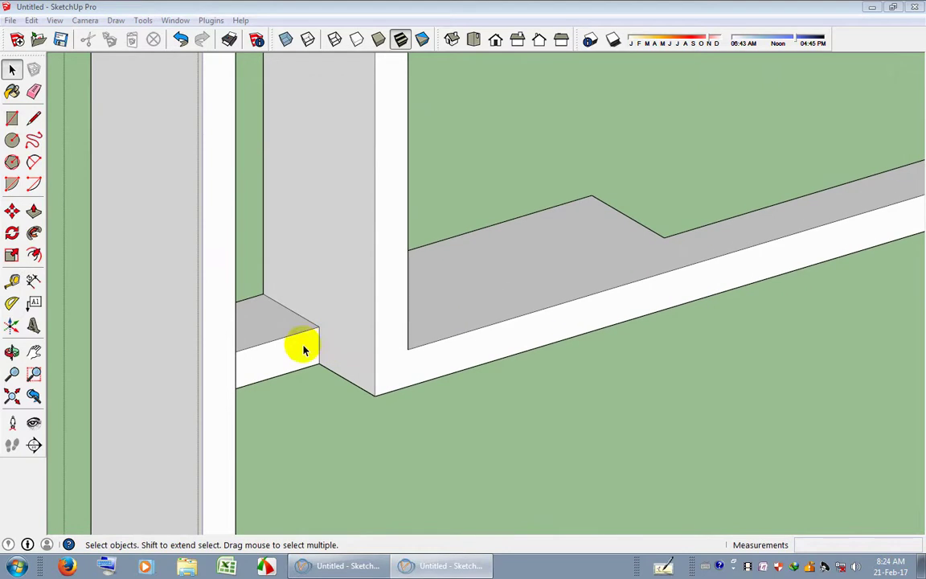
{"action": "scroll", "coordinate": [268, 368], "scroll_direction": "up", "scroll_amount": 2}
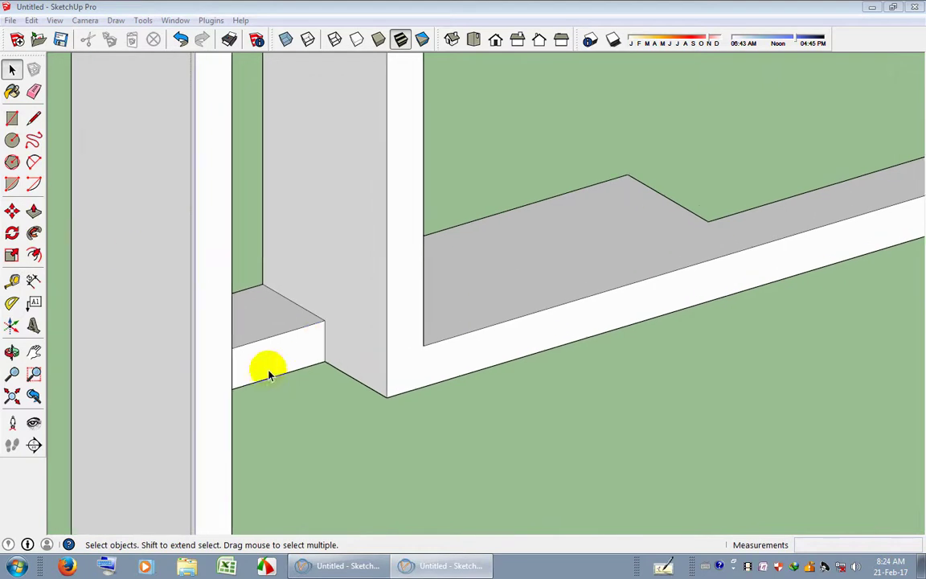
{"action": "left_click", "coordinate": [310, 342]}
{"action": "left_click", "coordinate": [33, 211]}
{"action": "left_click_drag", "start_coordinate": [300, 351], "coordinate": [319, 367]}
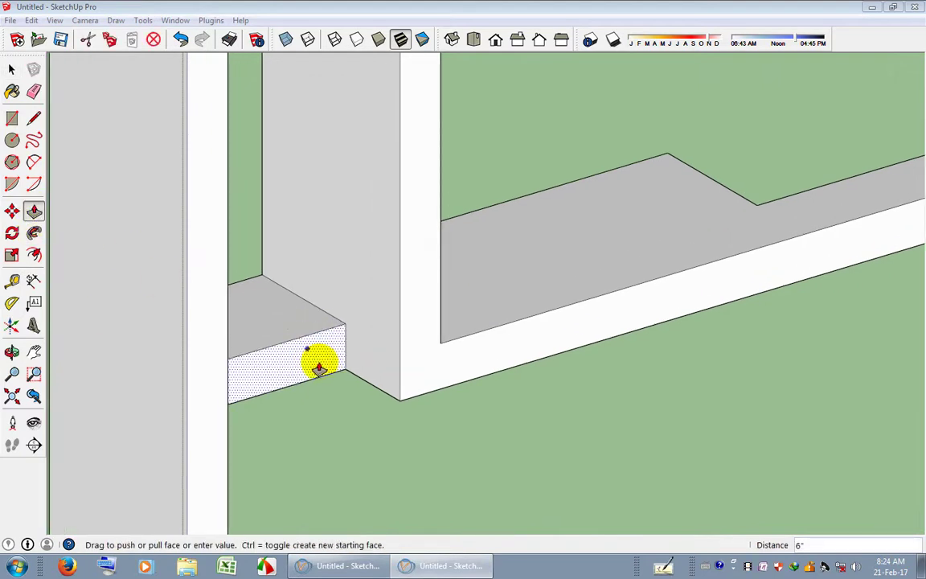
{"action": "mouse_move", "coordinate": [353, 368]}
{"action": "middle_mouse_down"}
{"action": "mouse_move", "coordinate": [308, 384]}
{"action": "mouse_move", "coordinate": [354, 341]}
{"action": "mouse_move", "coordinate": [314, 361]}
{"action": "middle_mouse_up"}
Measure from the wall top and start a rectangle on the post's side face.
{"action": "left_click", "coordinate": [33, 119]}
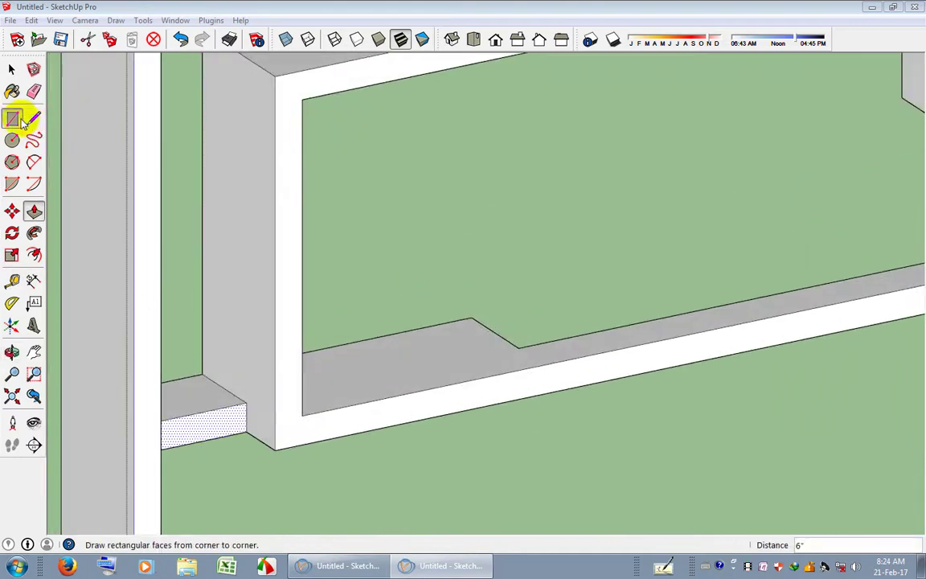
{"action": "left_click", "coordinate": [22, 119]}
{"action": "mouse_move", "coordinate": [56, 209]}
{"action": "middle_mouse_down"}
{"action": "mouse_move", "coordinate": [93, 287]}
{"action": "mouse_move", "coordinate": [305, 315]}
{"action": "mouse_move", "coordinate": [527, 320]}
{"action": "mouse_move", "coordinate": [207, 381]}
{"action": "mouse_move", "coordinate": [300, 377]}
{"action": "mouse_move", "coordinate": [217, 382]}
{"action": "middle_mouse_up"}
{"action": "middle_click_drag", "start_coordinate": [197, 250], "coordinate": [199, 202]}
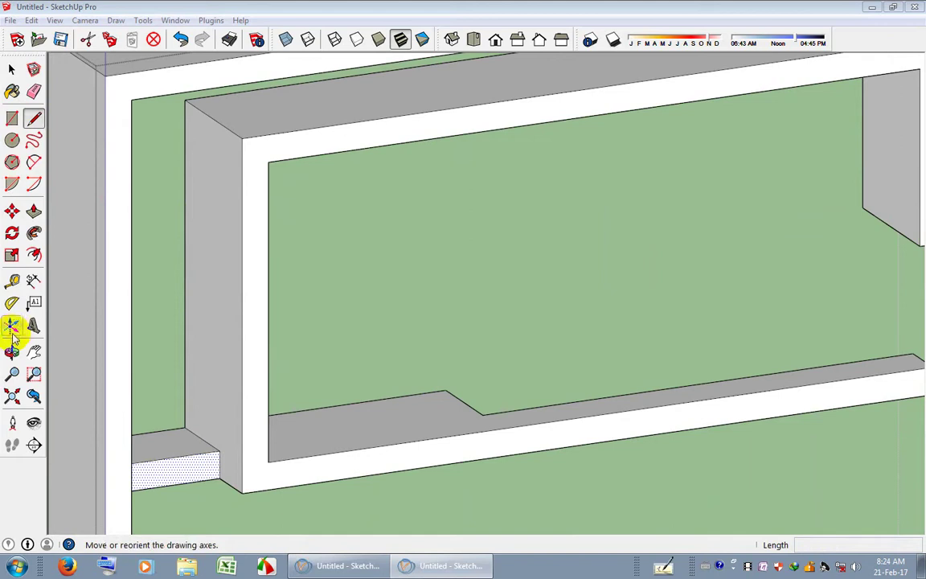
{"action": "left_click", "coordinate": [12, 281]}
{"action": "left_click", "coordinate": [209, 111]}
{"action": "type", "text": "12"}
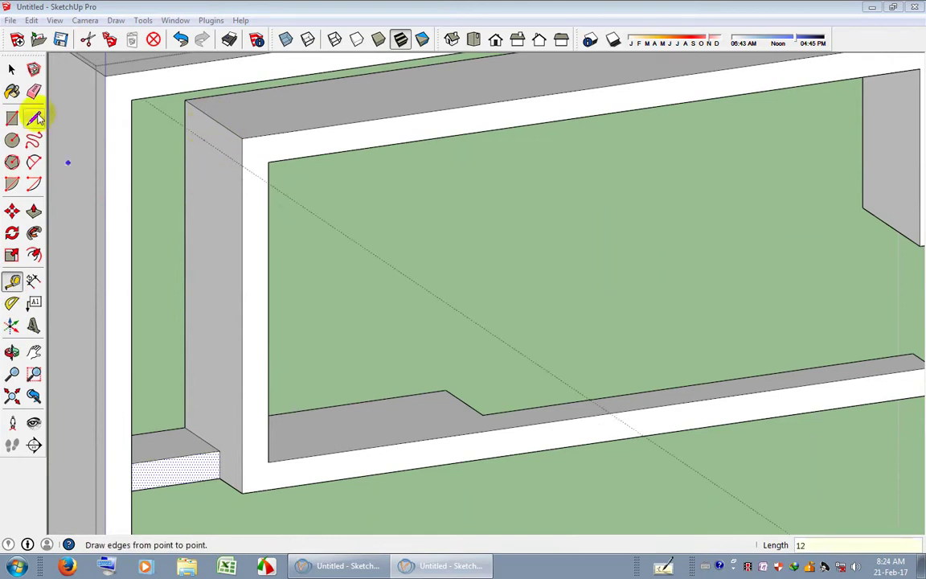
{"action": "left_click", "coordinate": [22, 118]}
{"action": "left_click", "coordinate": [219, 451]}
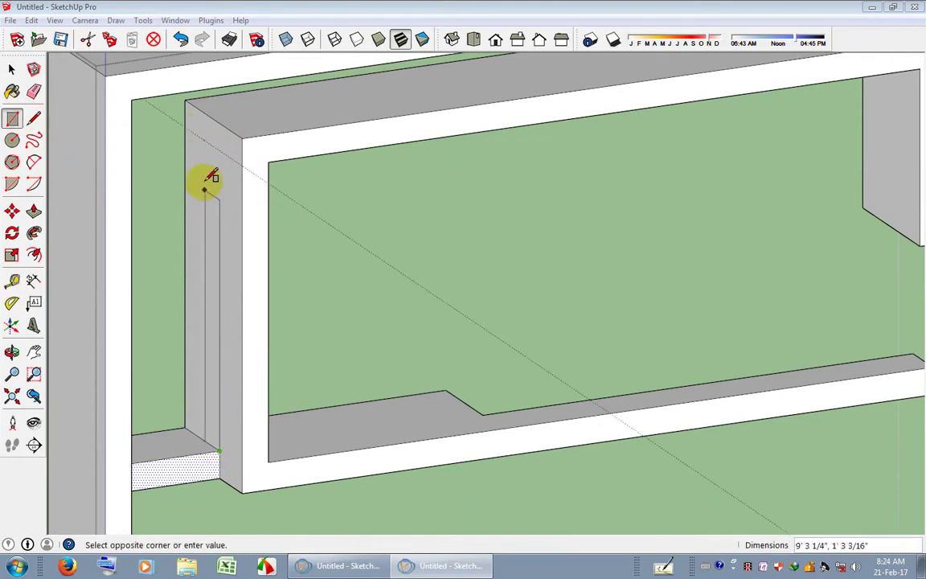
{"action": "left_click", "coordinate": [33, 210]}
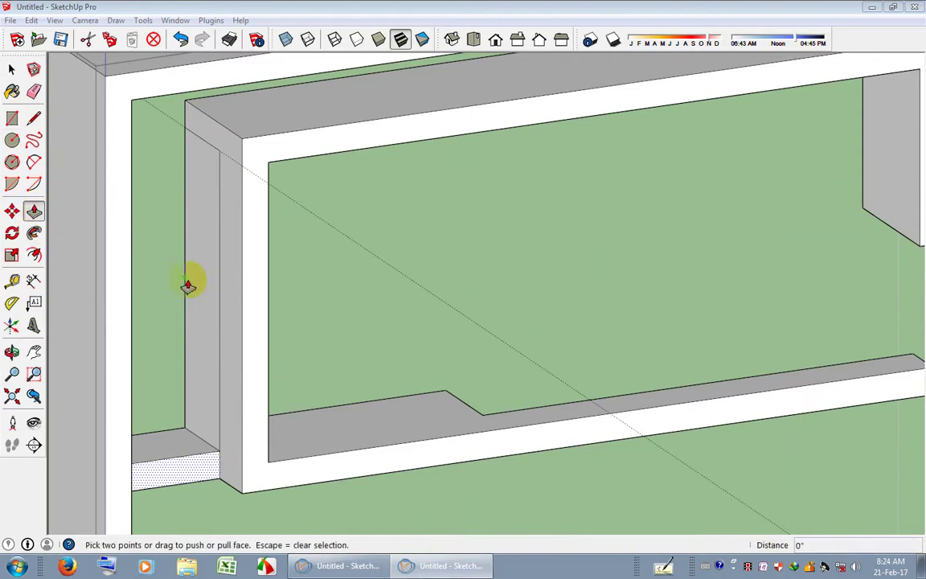
{"action": "key", "text": "space"}
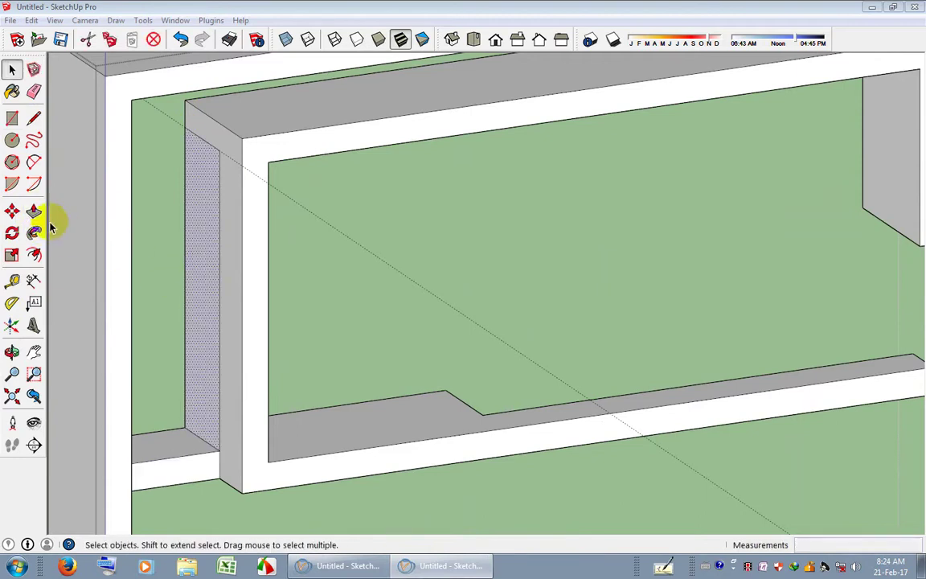
Push/Pull the lower shelf out past the vertical post.
{"action": "left_click", "coordinate": [34, 211]}
{"action": "left_click", "coordinate": [207, 268]}
{"action": "mouse_move", "coordinate": [227, 262]}
{"action": "middle_mouse_down"}
{"action": "mouse_move", "coordinate": [182, 258]}
{"action": "mouse_move", "coordinate": [389, 298]}
{"action": "mouse_move", "coordinate": [256, 373]}
{"action": "mouse_move", "coordinate": [274, 330]}
{"action": "mouse_move", "coordinate": [180, 310]}
{"action": "mouse_move", "coordinate": [302, 316]}
{"action": "middle_mouse_up"}
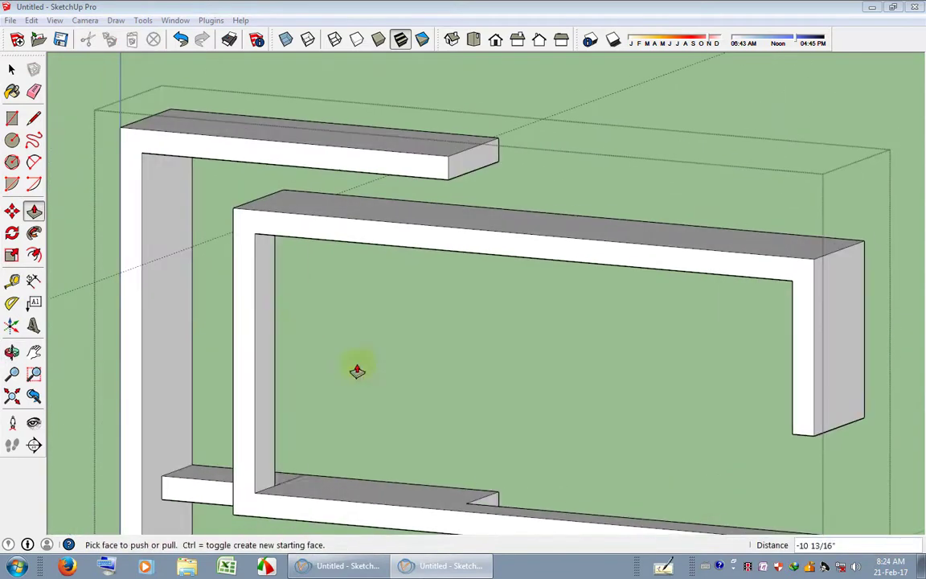
{"action": "mouse_move", "coordinate": [356, 371]}
{"action": "middle_mouse_down"}
{"action": "mouse_move", "coordinate": [434, 394]}
{"action": "mouse_move", "coordinate": [470, 380]}
{"action": "mouse_move", "coordinate": [351, 347]}
{"action": "middle_mouse_up"}
{"action": "scroll", "coordinate": [448, 332], "scroll_direction": "up", "scroll_amount": 5}
{"action": "key", "text": "space"}
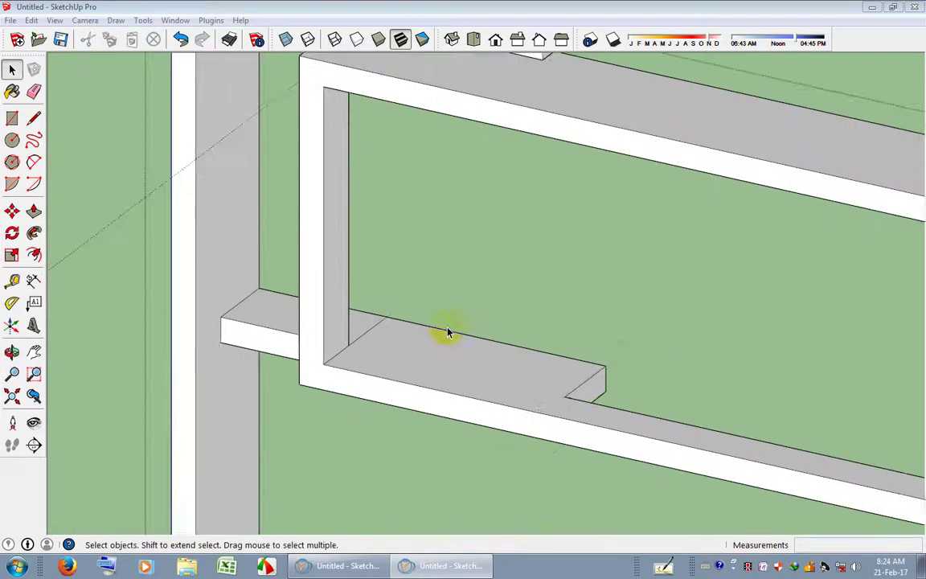
Orbit up to the roof slab and select the house's upper-floor group.
{"action": "scroll", "coordinate": [447, 332], "scroll_direction": "up", "scroll_amount": 2}
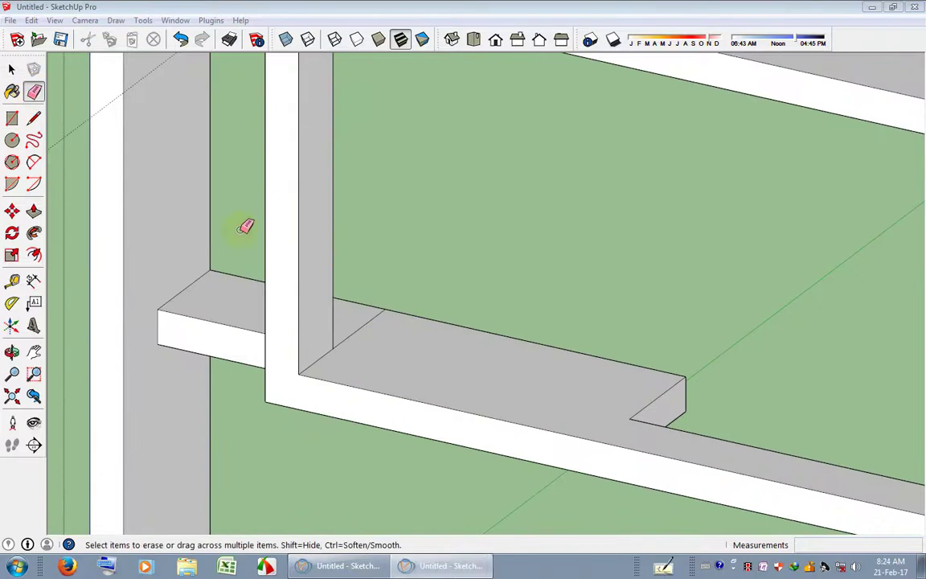
{"action": "scroll", "coordinate": [359, 325], "scroll_direction": "down", "scroll_amount": 5}
{"action": "scroll", "coordinate": [498, 326], "scroll_direction": "down", "scroll_amount": 3}
{"action": "scroll", "coordinate": [499, 440], "scroll_direction": "down", "scroll_amount": 3}
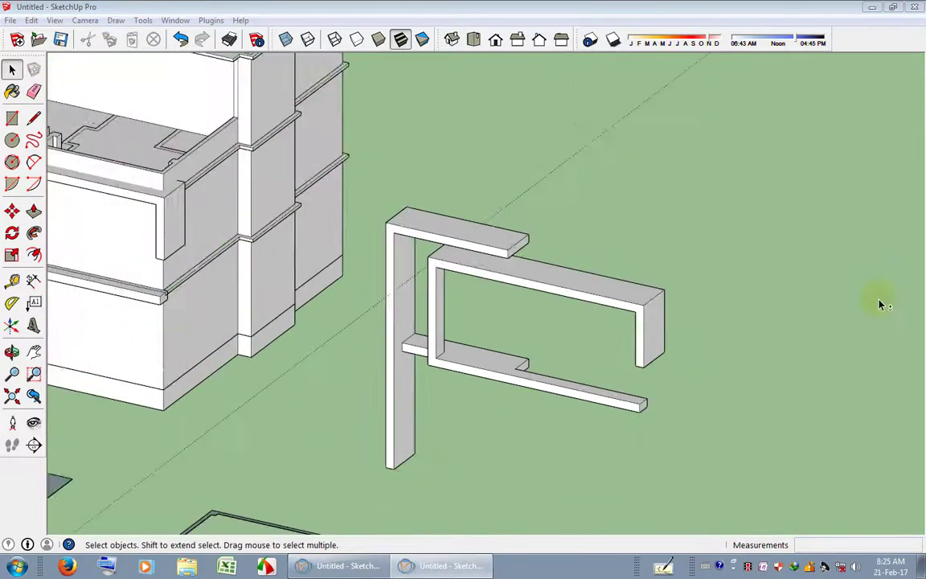
{"action": "middle_click_drag", "start_coordinate": [880, 303], "coordinate": [603, 400]}
{"action": "scroll", "coordinate": [331, 311], "scroll_direction": "up", "scroll_amount": 5}
{"action": "scroll", "coordinate": [345, 314], "scroll_direction": "up", "scroll_amount": 2}
{"action": "mouse_move", "coordinate": [344, 315]}
{"action": "middle_mouse_down"}
{"action": "mouse_move", "coordinate": [308, 315]}
{"action": "mouse_move", "coordinate": [310, 285]}
{"action": "mouse_move", "coordinate": [424, 293]}
{"action": "mouse_move", "coordinate": [554, 279]}
{"action": "mouse_move", "coordinate": [653, 287]}
{"action": "mouse_move", "coordinate": [467, 301]}
{"action": "mouse_move", "coordinate": [605, 326]}
{"action": "mouse_move", "coordinate": [389, 328]}
{"action": "mouse_move", "coordinate": [446, 360]}
{"action": "mouse_move", "coordinate": [411, 343]}
{"action": "mouse_move", "coordinate": [464, 300]}
{"action": "mouse_move", "coordinate": [450, 300]}
{"action": "middle_mouse_up"}
{"action": "scroll", "coordinate": [186, 224], "scroll_direction": "up", "scroll_amount": 3}
{"action": "scroll", "coordinate": [219, 265], "scroll_direction": "up", "scroll_amount": 2}
{"action": "middle_click_drag", "start_coordinate": [220, 264], "coordinate": [228, 258]}
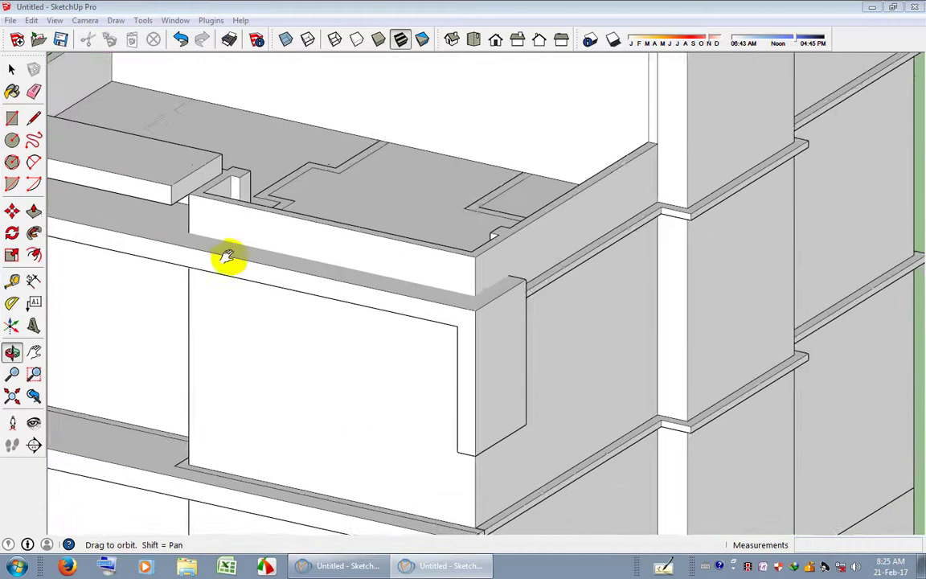
{"action": "scroll", "coordinate": [442, 305], "scroll_direction": "up", "scroll_amount": 3}
{"action": "scroll", "coordinate": [426, 291], "scroll_direction": "down", "scroll_amount": 2}
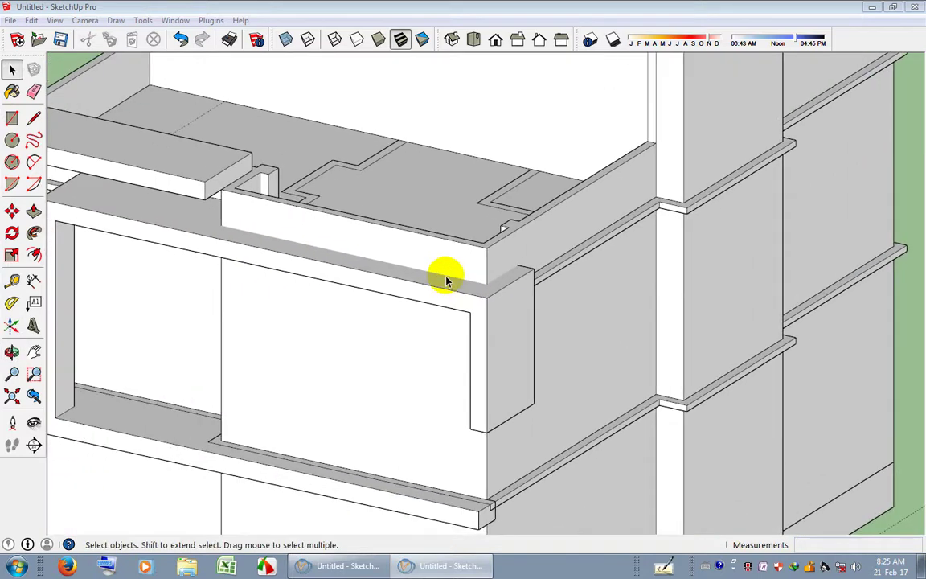
{"action": "mouse_move", "coordinate": [420, 258]}
{"action": "middle_mouse_down"}
{"action": "mouse_move", "coordinate": [295, 292]}
{"action": "mouse_move", "coordinate": [455, 301]}
{"action": "mouse_move", "coordinate": [258, 268]}
{"action": "middle_mouse_up"}
{"action": "scroll", "coordinate": [249, 191], "scroll_direction": "up", "scroll_amount": 2}
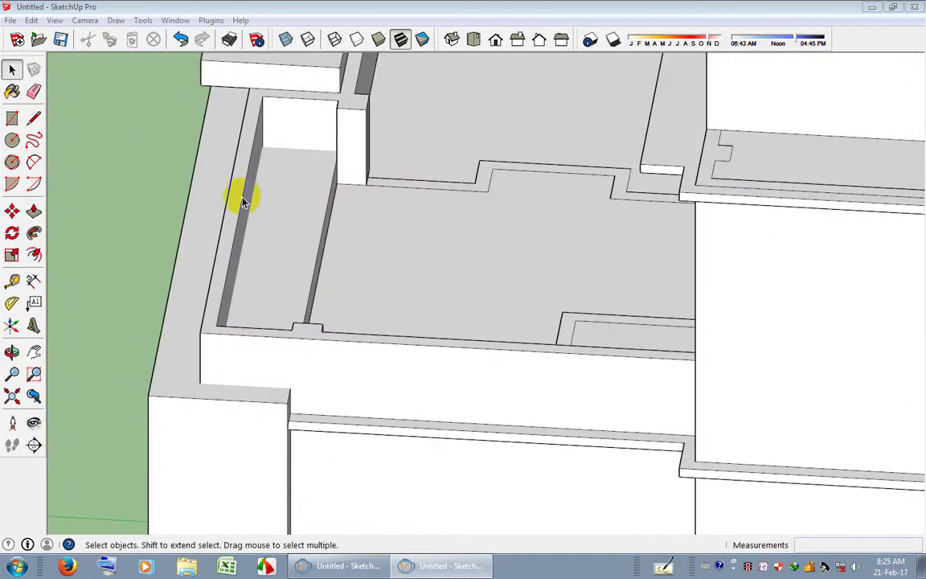
{"action": "left_click", "coordinate": [240, 201]}
{"action": "scroll", "coordinate": [240, 198], "scroll_direction": "down", "scroll_amount": 1}
{"action": "mouse_move", "coordinate": [239, 196]}
{"action": "middle_mouse_down"}
{"action": "mouse_move", "coordinate": [302, 343]}
{"action": "mouse_move", "coordinate": [563, 342]}
{"action": "middle_mouse_up"}
{"action": "scroll", "coordinate": [265, 253], "scroll_direction": "down", "scroll_amount": 1}
Ctrl-copy the upper floor group and place the copy on the ground beside the house.
{"action": "key", "text": "m"}
{"action": "scroll", "coordinate": [393, 273], "scroll_direction": "down", "scroll_amount": 3}
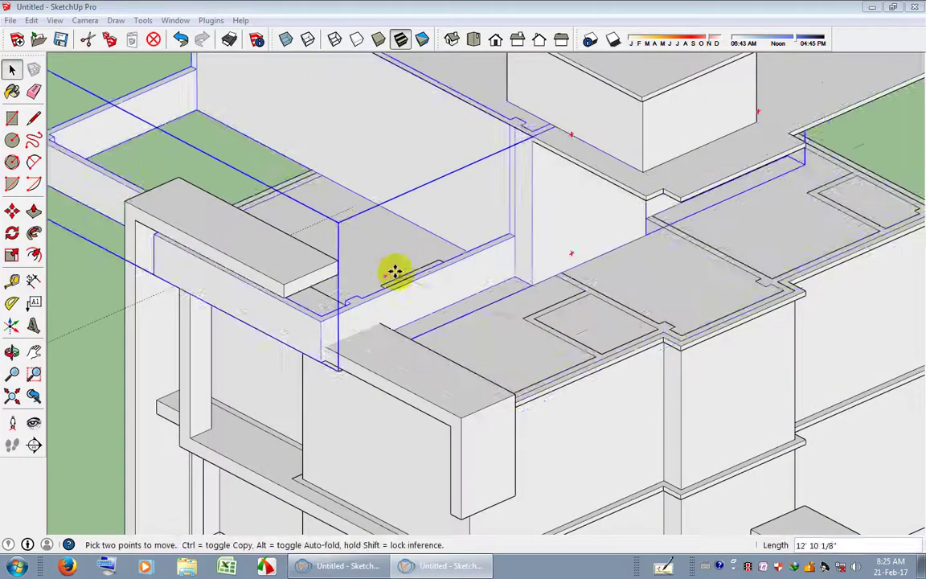
{"action": "middle_click_drag", "start_coordinate": [393, 273], "coordinate": [541, 325]}
{"action": "left_click", "coordinate": [541, 324]}
{"action": "key", "text": "ctrl"}
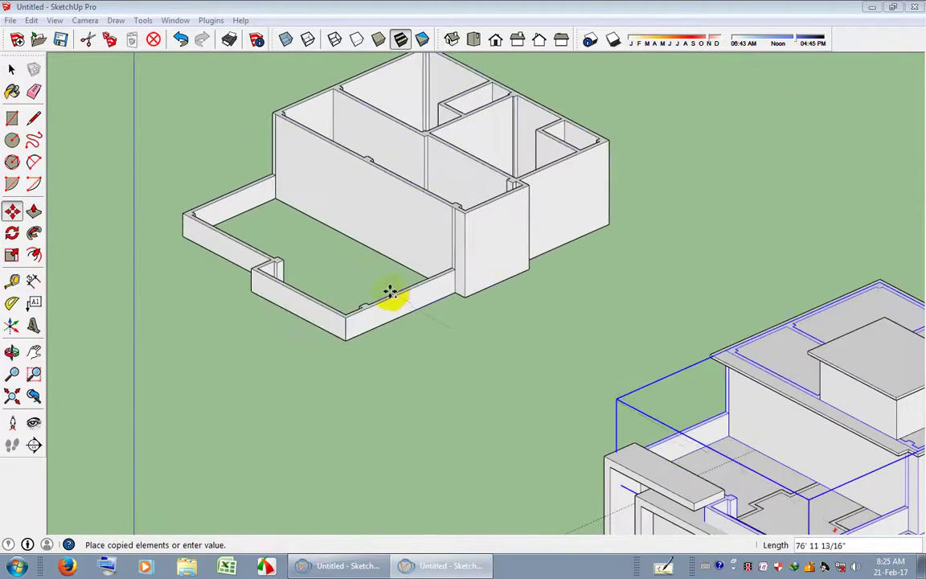
{"action": "left_click", "coordinate": [386, 320]}
{"action": "key", "text": "space"}
{"action": "scroll", "coordinate": [303, 314], "scroll_direction": "up", "scroll_amount": 3}
{"action": "scroll", "coordinate": [316, 306], "scroll_direction": "up", "scroll_amount": 2}
{"action": "scroll", "coordinate": [315, 306], "scroll_direction": "up", "scroll_amount": 1}
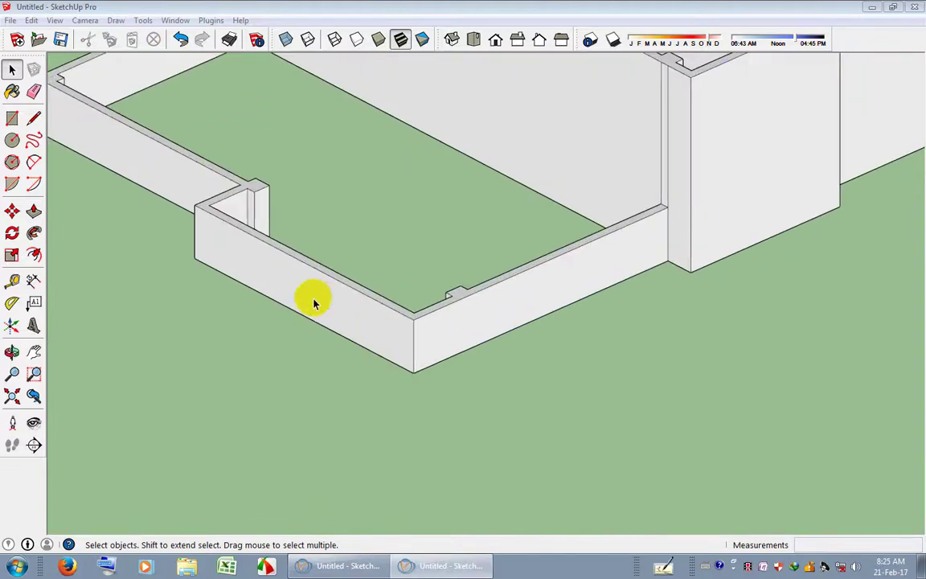
In the copied floor's group, draw a dividing line at the notch and push that wall section down 3'.
{"action": "double_click", "coordinate": [289, 289]}
{"action": "left_click", "coordinate": [34, 118]}
{"action": "scroll", "coordinate": [203, 182], "scroll_direction": "up", "scroll_amount": 2}
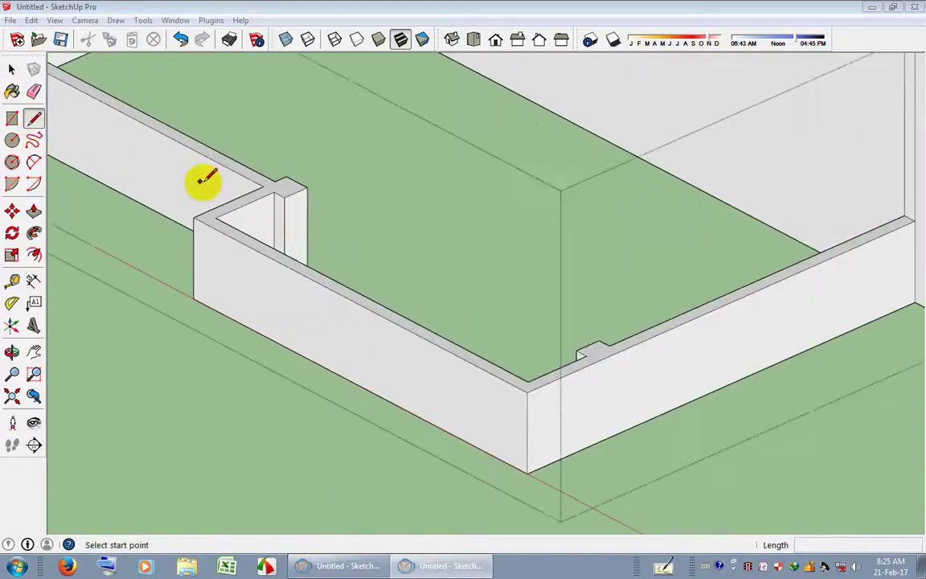
{"action": "scroll", "coordinate": [271, 184], "scroll_direction": "up", "scroll_amount": 2}
{"action": "left_click", "coordinate": [291, 187]}
{"action": "scroll", "coordinate": [392, 283], "scroll_direction": "down", "scroll_amount": 3}
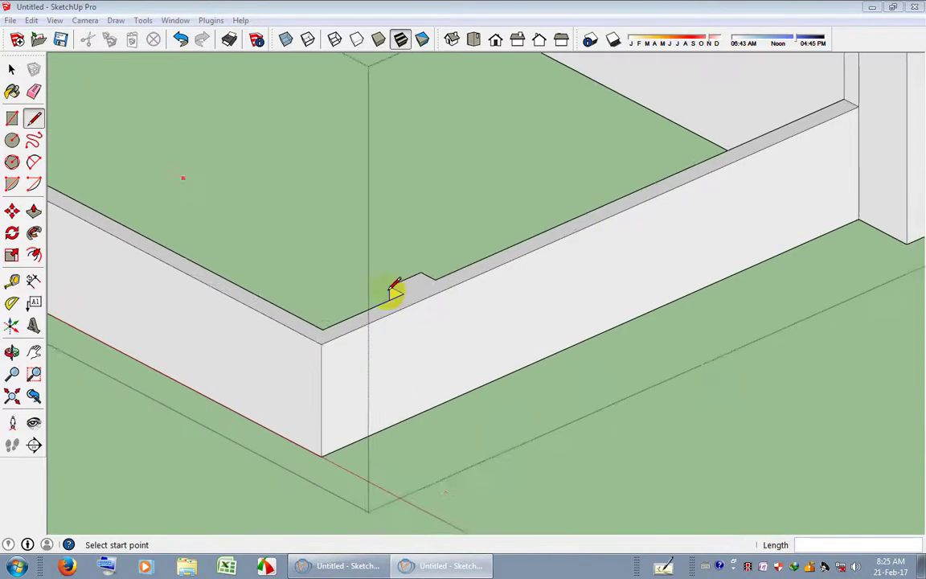
{"action": "scroll", "coordinate": [408, 285], "scroll_direction": "up", "scroll_amount": 4}
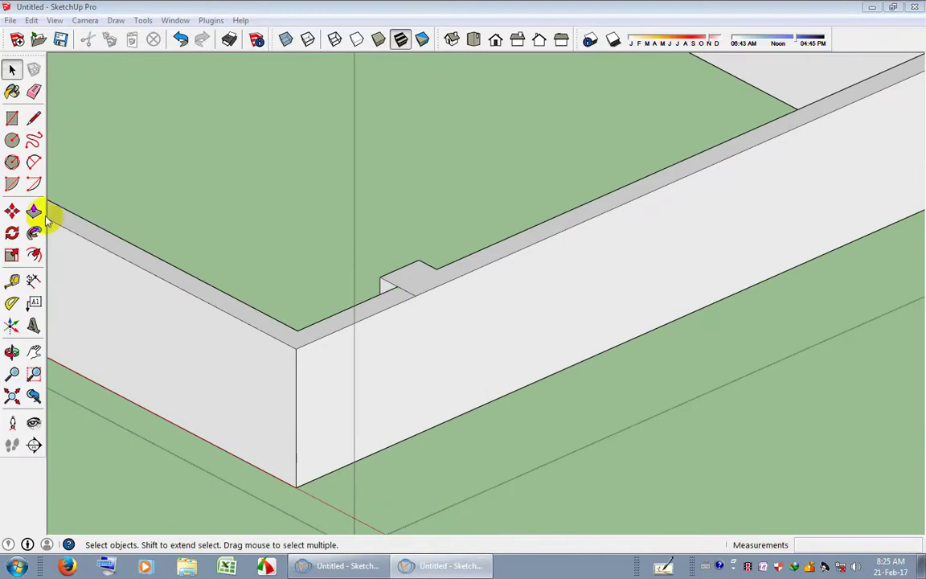
{"action": "left_click", "coordinate": [34, 211]}
{"action": "left_click", "coordinate": [274, 323]}
{"action": "mouse_move", "coordinate": [275, 325]}
{"action": "middle_mouse_down"}
{"action": "mouse_move", "coordinate": [285, 350]}
{"action": "mouse_move", "coordinate": [351, 335]}
{"action": "mouse_move", "coordinate": [406, 354]}
{"action": "middle_mouse_up"}
{"action": "left_click", "coordinate": [352, 351]}
Erase the leftover outline edges of the removed wall section.
{"action": "left_click", "coordinate": [34, 91]}
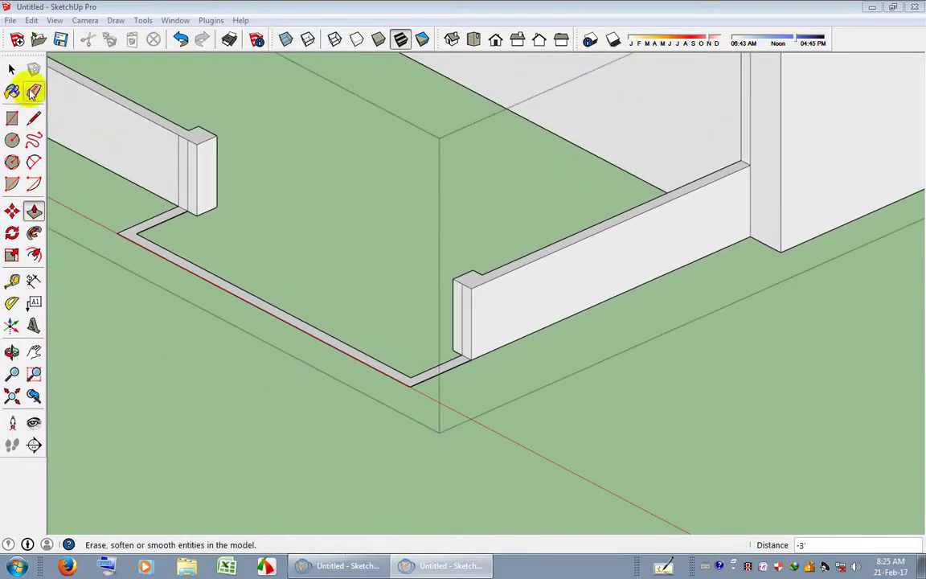
{"action": "left_click_drag", "start_coordinate": [145, 250], "coordinate": [131, 228]}
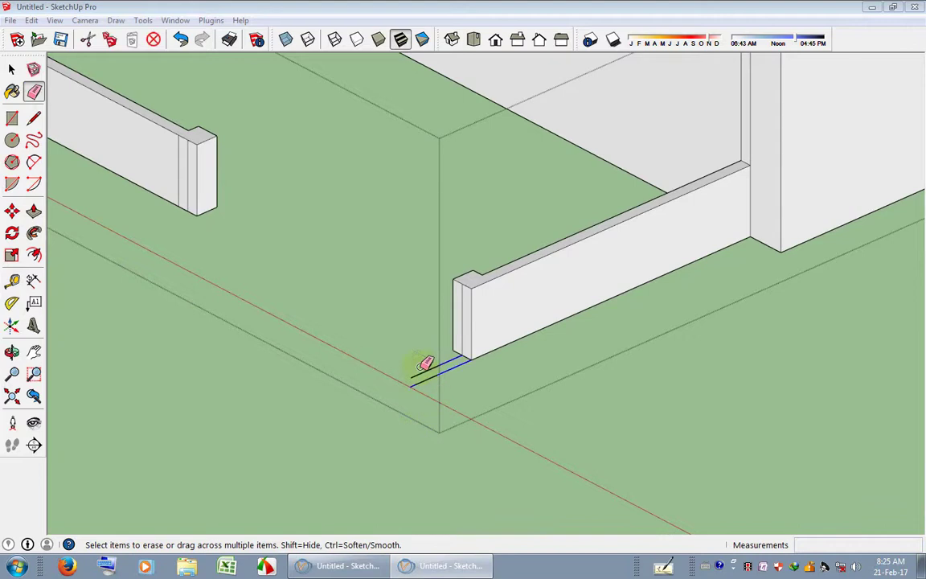
{"action": "scroll", "coordinate": [192, 176], "scroll_direction": "up", "scroll_amount": 2}
{"action": "scroll", "coordinate": [177, 158], "scroll_direction": "up", "scroll_amount": 2}
{"action": "scroll", "coordinate": [170, 137], "scroll_direction": "down", "scroll_amount": 2}
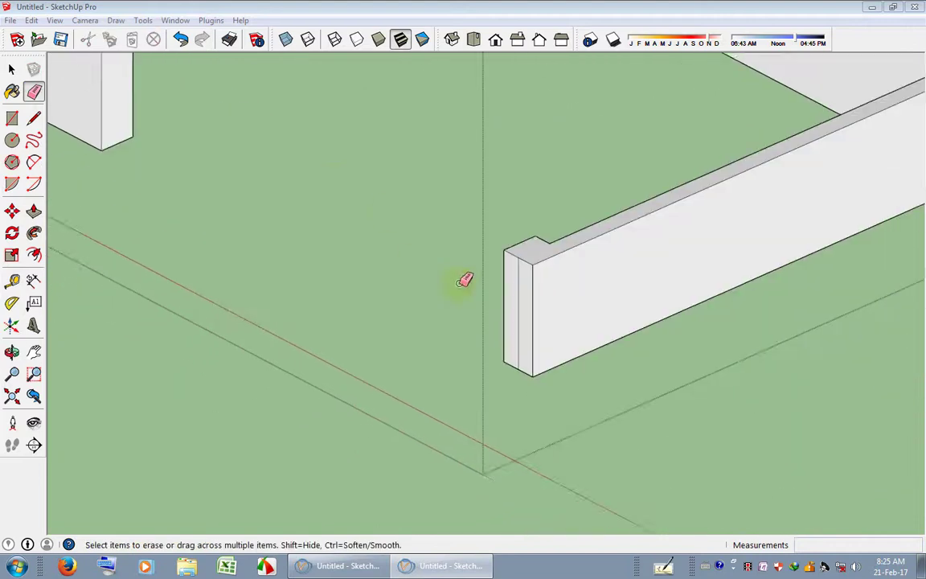
{"action": "scroll", "coordinate": [463, 279], "scroll_direction": "up", "scroll_amount": 2}
{"action": "key", "text": "space"}
Push the remaining low front wall of the copied floor down to the ground.
{"action": "scroll", "coordinate": [316, 442], "scroll_direction": "down", "scroll_amount": 2}
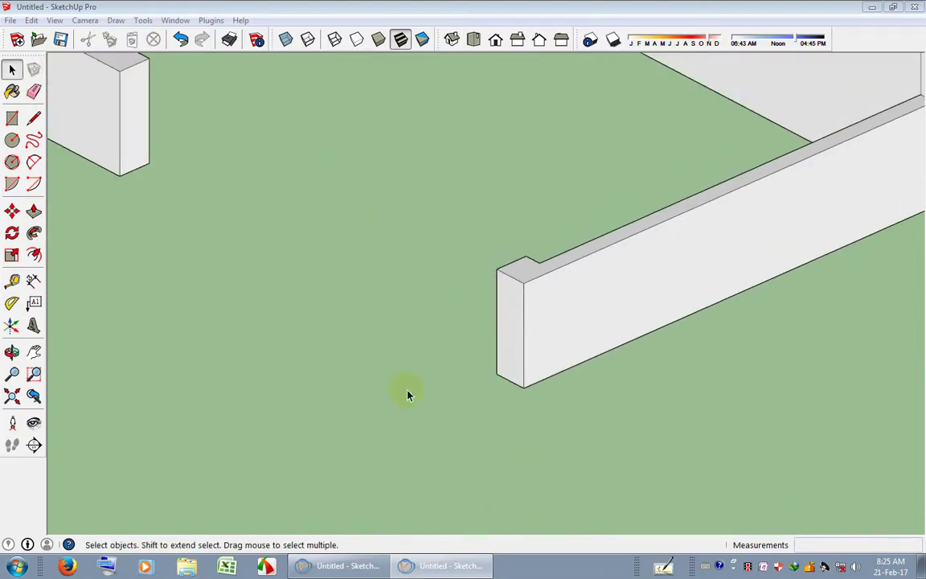
{"action": "scroll", "coordinate": [516, 352], "scroll_direction": "down", "scroll_amount": 3}
{"action": "scroll", "coordinate": [410, 147], "scroll_direction": "up", "scroll_amount": 3}
{"action": "scroll", "coordinate": [488, 252], "scroll_direction": "down", "scroll_amount": 1}
{"action": "scroll", "coordinate": [547, 241], "scroll_direction": "up", "scroll_amount": 2}
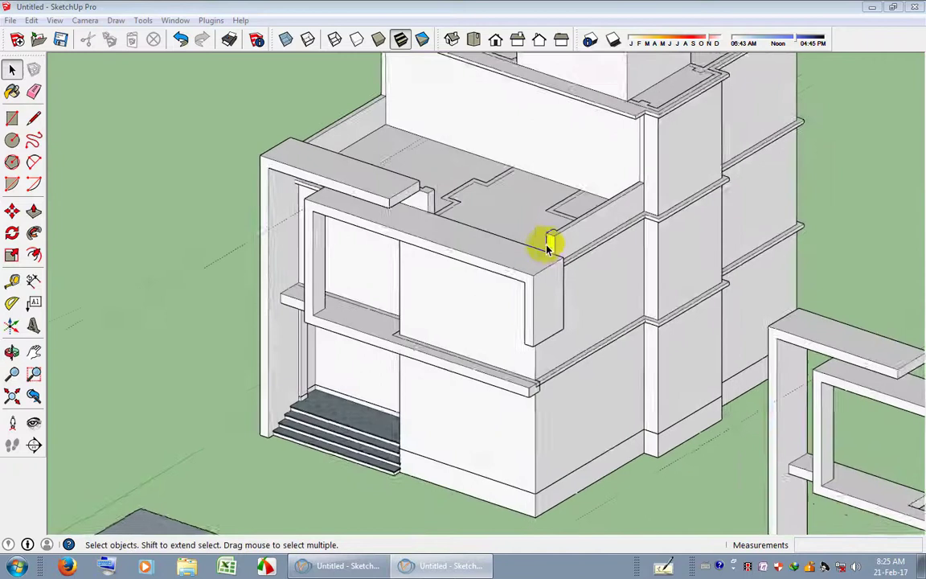
{"action": "scroll", "coordinate": [552, 254], "scroll_direction": "up", "scroll_amount": 1}
{"action": "middle_click_drag", "start_coordinate": [573, 273], "coordinate": [547, 306]}
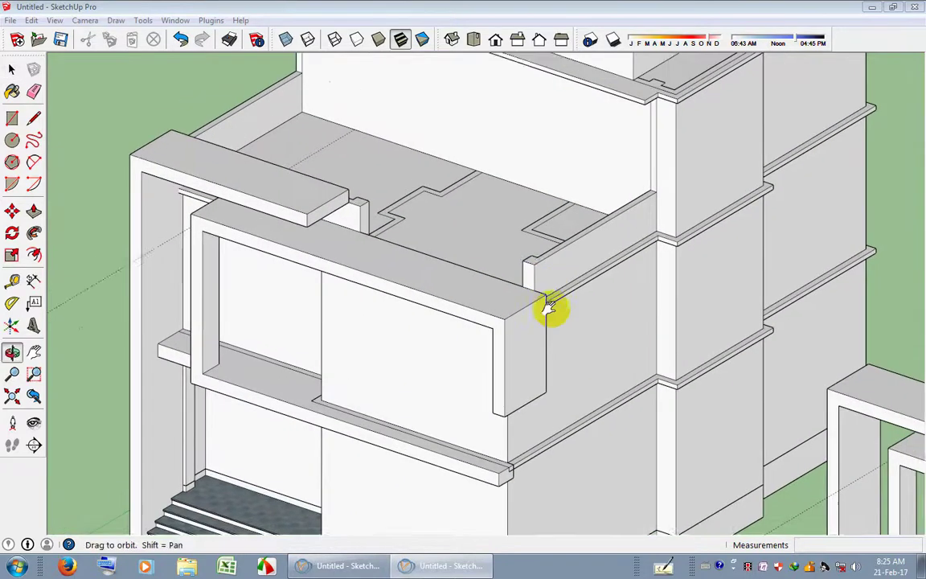
{"action": "scroll", "coordinate": [547, 310], "scroll_direction": "up", "scroll_amount": 2}
{"action": "left_click", "coordinate": [562, 296]}
{"action": "scroll", "coordinate": [434, 287], "scroll_direction": "down", "scroll_amount": 2}
{"action": "scroll", "coordinate": [434, 288], "scroll_direction": "down", "scroll_amount": 3}
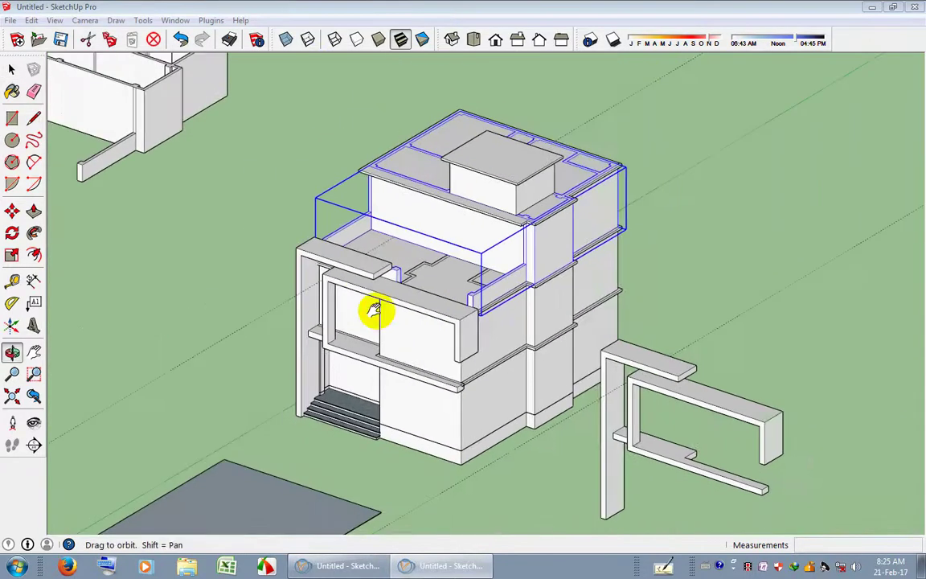
{"action": "middle_click_drag", "start_coordinate": [372, 310], "coordinate": [335, 207]}
{"action": "scroll", "coordinate": [335, 207], "scroll_direction": "up", "scroll_amount": 4}
{"action": "scroll", "coordinate": [300, 258], "scroll_direction": "up", "scroll_amount": 2}
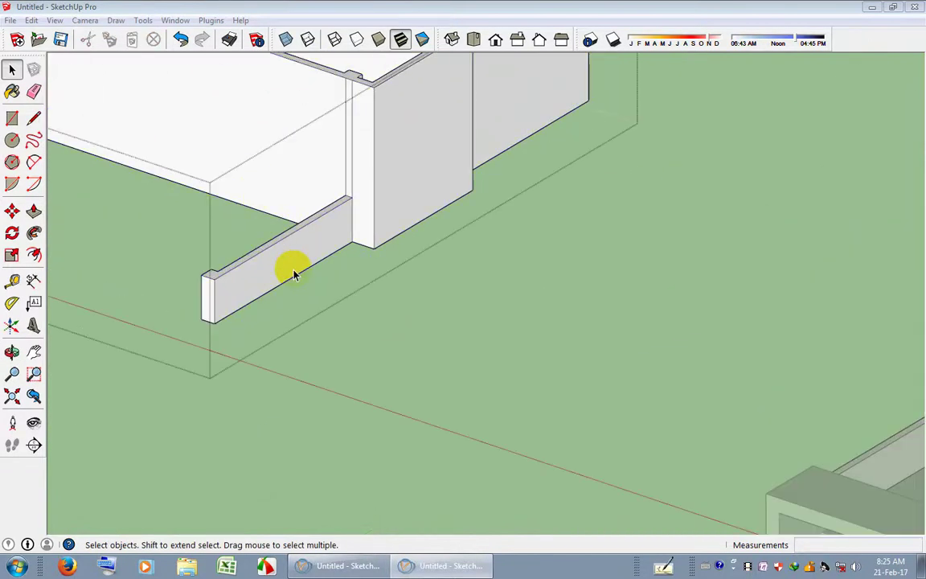
{"action": "left_click", "coordinate": [34, 210]}
{"action": "scroll", "coordinate": [275, 315], "scroll_direction": "up", "scroll_amount": 1}
{"action": "left_click", "coordinate": [221, 269]}
{"action": "left_click", "coordinate": [206, 326]}
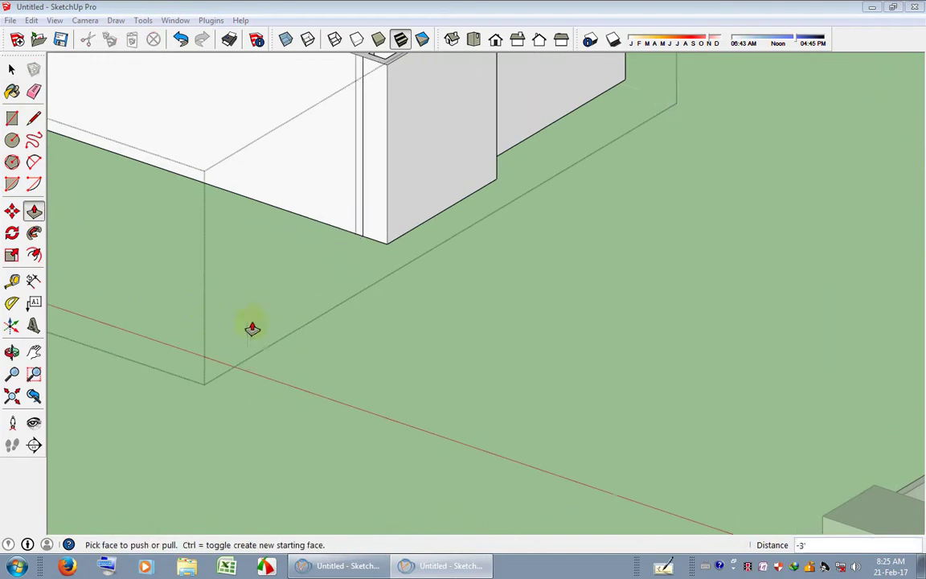
{"action": "key", "text": "space"}
Erase the leftover vertical edge on the copied floor's wall.
{"action": "scroll", "coordinate": [454, 336], "scroll_direction": "down", "scroll_amount": 1}
{"action": "left_click", "coordinate": [34, 91]}
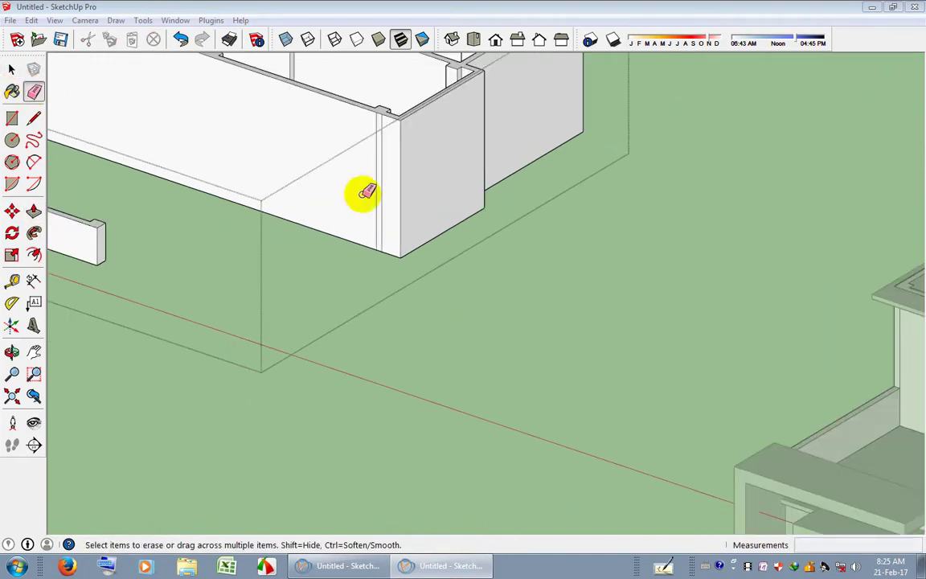
{"action": "left_click", "coordinate": [378, 185]}
{"action": "key", "text": "space"}
{"action": "scroll", "coordinate": [490, 308], "scroll_direction": "down", "scroll_amount": 2}
Open the ledge group at the balcony corner and push its end out to the wall edge.
{"action": "scroll", "coordinate": [335, 144], "scroll_direction": "down", "scroll_amount": 3}
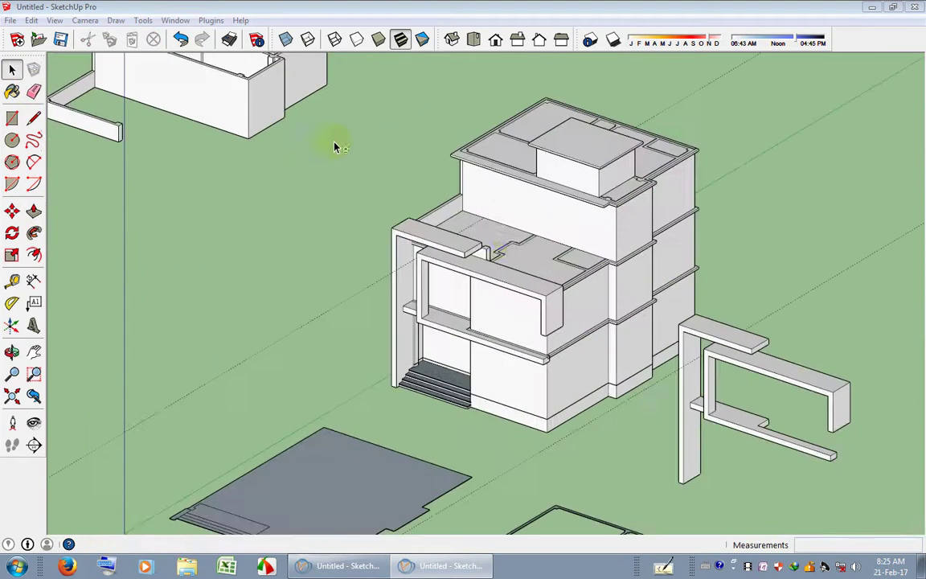
{"action": "scroll", "coordinate": [524, 282], "scroll_direction": "up", "scroll_amount": 4}
{"action": "scroll", "coordinate": [549, 354], "scroll_direction": "up", "scroll_amount": 1}
{"action": "scroll", "coordinate": [565, 281], "scroll_direction": "down", "scroll_amount": 3}
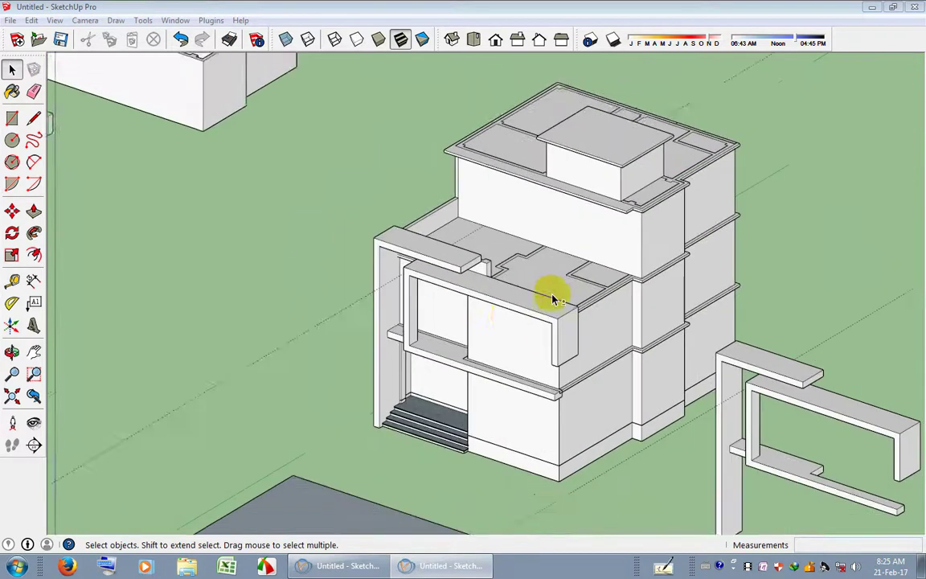
{"action": "scroll", "coordinate": [424, 271], "scroll_direction": "up", "scroll_amount": 2}
{"action": "scroll", "coordinate": [301, 268], "scroll_direction": "down", "scroll_amount": 2}
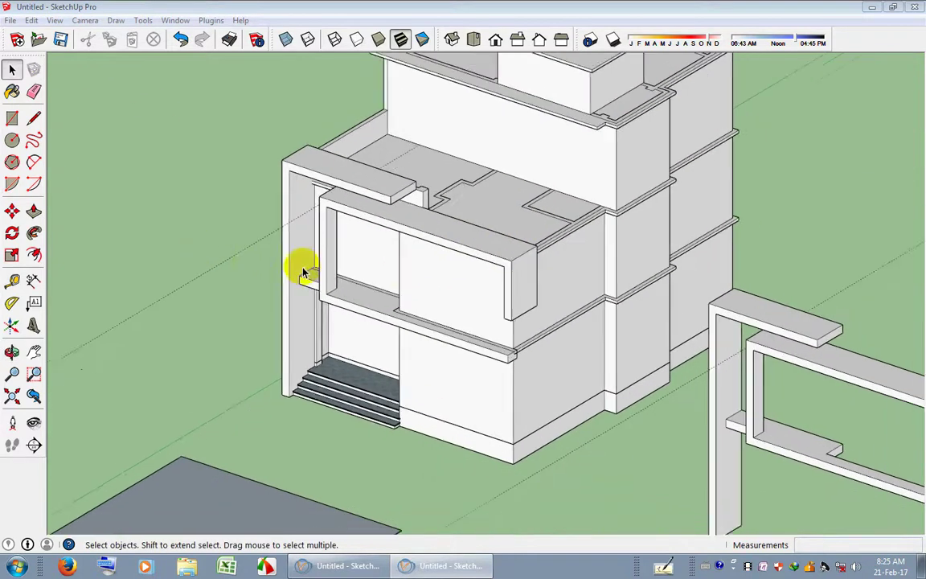
{"action": "scroll", "coordinate": [351, 268], "scroll_direction": "up", "scroll_amount": 2}
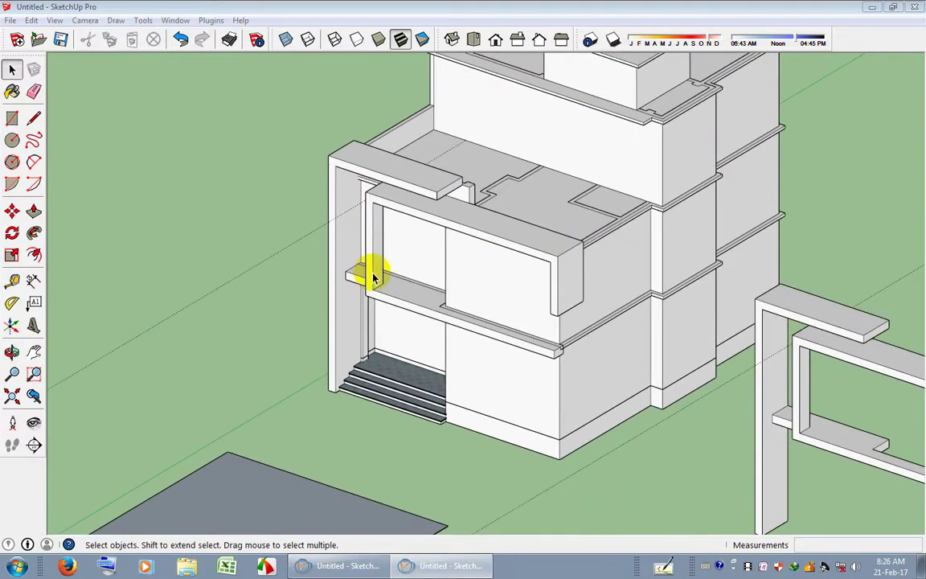
{"action": "middle_click_drag", "start_coordinate": [355, 295], "coordinate": [702, 283]}
{"action": "scroll", "coordinate": [423, 258], "scroll_direction": "up", "scroll_amount": 3}
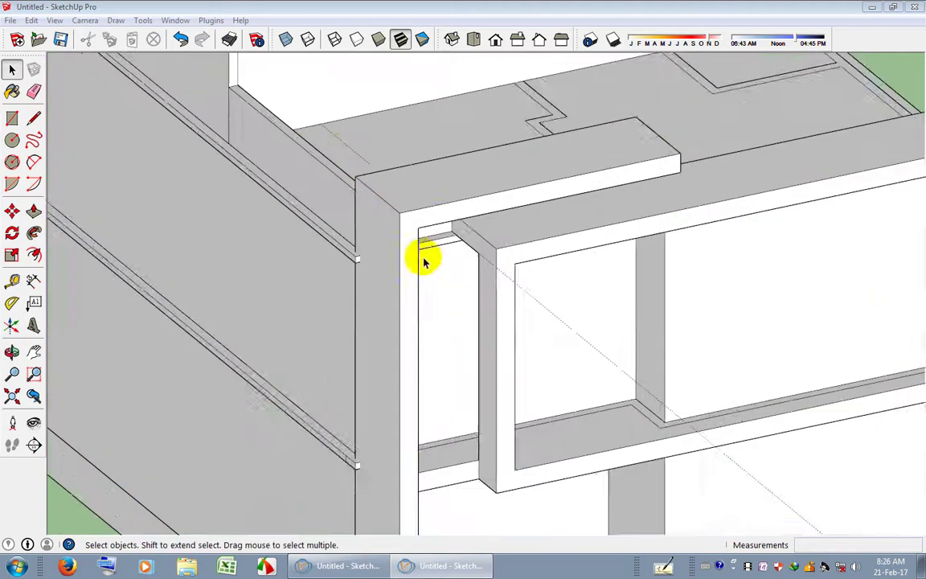
{"action": "scroll", "coordinate": [459, 242], "scroll_direction": "up", "scroll_amount": 1}
{"action": "scroll", "coordinate": [476, 232], "scroll_direction": "up", "scroll_amount": 1}
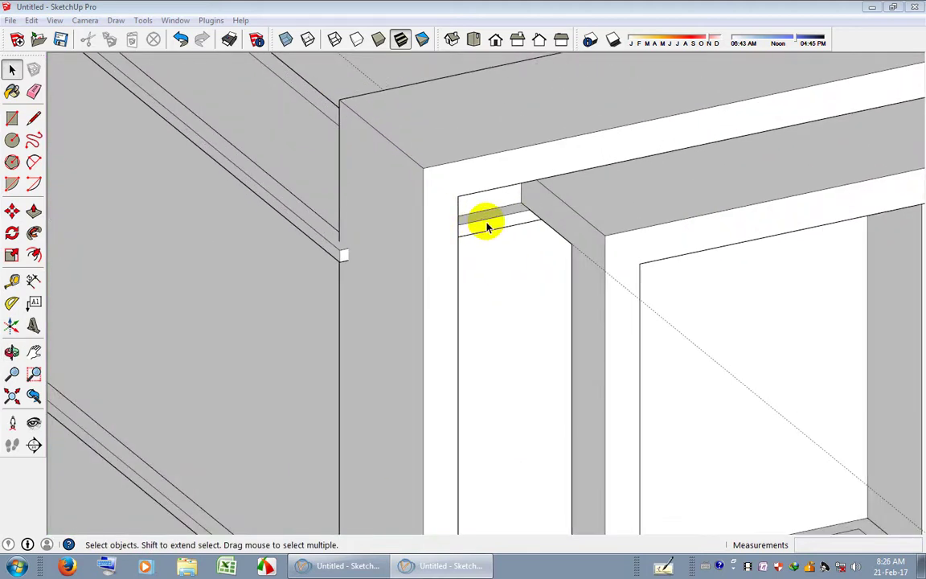
{"action": "double_click", "coordinate": [487, 227]}
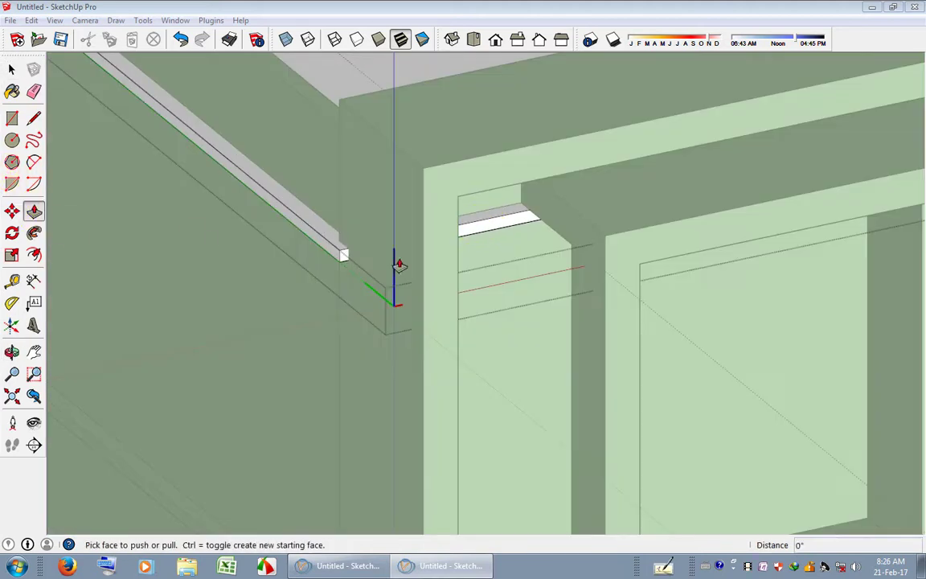
{"action": "scroll", "coordinate": [338, 251], "scroll_direction": "up", "scroll_amount": 1}
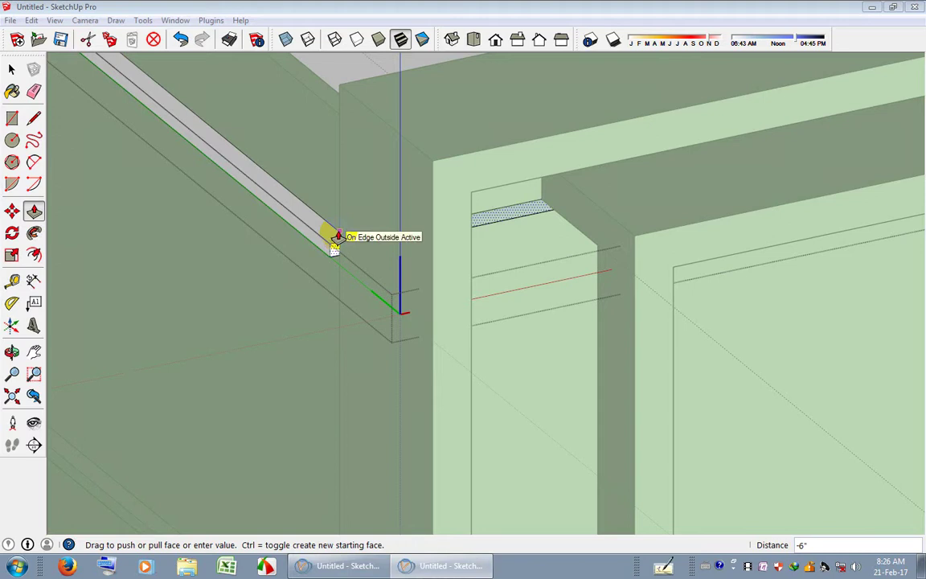
{"action": "left_click", "coordinate": [336, 238]}
Orbit around the ledge corner and front window frame to check the alignment.
{"action": "scroll", "coordinate": [408, 263], "scroll_direction": "down", "scroll_amount": 1}
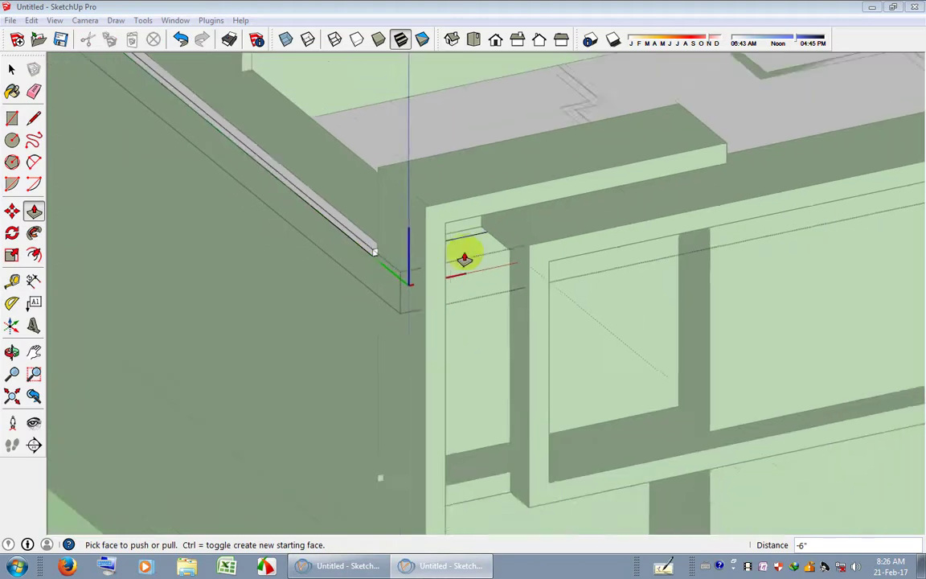
{"action": "mouse_move", "coordinate": [465, 258]}
{"action": "middle_mouse_down"}
{"action": "mouse_move", "coordinate": [680, 364]}
{"action": "mouse_move", "coordinate": [525, 321]}
{"action": "mouse_move", "coordinate": [641, 258]}
{"action": "mouse_move", "coordinate": [351, 268]}
{"action": "middle_mouse_up"}
{"action": "scroll", "coordinate": [295, 247], "scroll_direction": "up", "scroll_amount": 1}
{"action": "middle_click_drag", "start_coordinate": [295, 248], "coordinate": [314, 287], "text": "shift"}
{"action": "scroll", "coordinate": [291, 283], "scroll_direction": "up", "scroll_amount": 1}
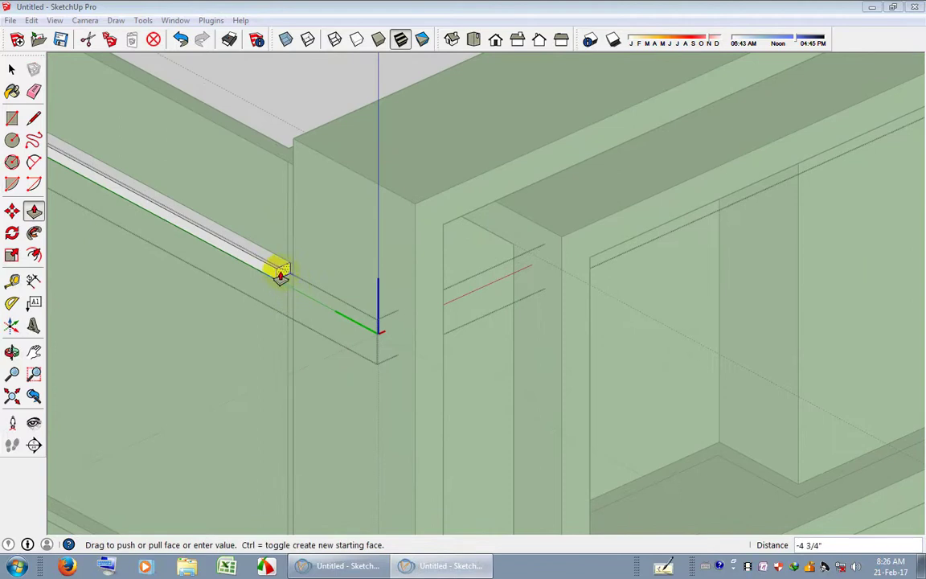
{"action": "scroll", "coordinate": [304, 281], "scroll_direction": "down", "scroll_amount": 3}
{"action": "scroll", "coordinate": [756, 275], "scroll_direction": "down", "scroll_amount": 2}
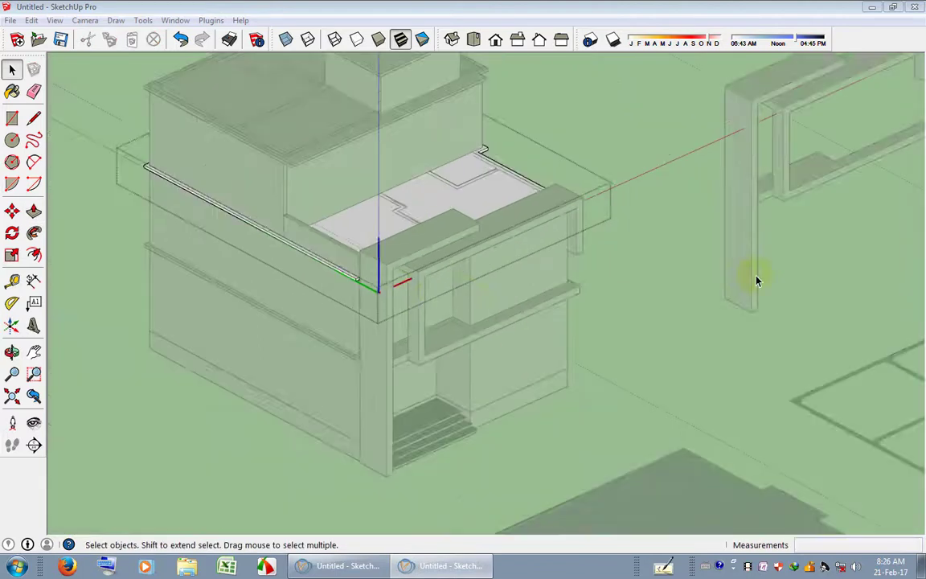
{"action": "mouse_move", "coordinate": [757, 275]}
{"action": "middle_mouse_down"}
{"action": "mouse_move", "coordinate": [767, 275]}
{"action": "mouse_move", "coordinate": [497, 285]}
{"action": "middle_mouse_up"}
{"action": "scroll", "coordinate": [355, 234], "scroll_direction": "up", "scroll_amount": 3}
{"action": "mouse_move", "coordinate": [355, 234]}
{"action": "middle_mouse_down"}
{"action": "mouse_move", "coordinate": [233, 220]}
{"action": "mouse_move", "coordinate": [283, 209]}
{"action": "mouse_move", "coordinate": [126, 196]}
{"action": "mouse_move", "coordinate": [422, 248]}
{"action": "mouse_move", "coordinate": [551, 247]}
{"action": "mouse_move", "coordinate": [481, 233]}
{"action": "mouse_move", "coordinate": [502, 240]}
{"action": "mouse_move", "coordinate": [525, 223]}
{"action": "middle_mouse_up"}
{"action": "scroll", "coordinate": [201, 186], "scroll_direction": "up", "scroll_amount": 3}
{"action": "scroll", "coordinate": [214, 187], "scroll_direction": "down", "scroll_amount": 2}
{"action": "scroll", "coordinate": [221, 185], "scroll_direction": "down", "scroll_amount": 2}
Copy the floor slab with Move and Ctrl and place the copy.
{"action": "key", "text": "space"}
{"action": "key", "text": "m"}
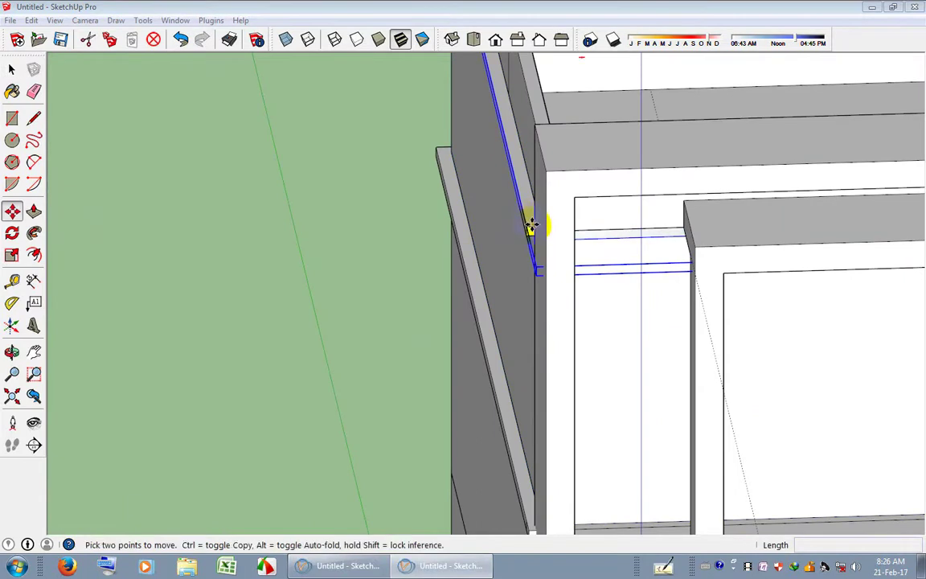
{"action": "left_click", "coordinate": [533, 224]}
{"action": "key", "text": "Escape"}
{"action": "middle_click_drag", "start_coordinate": [388, 243], "coordinate": [482, 241]}
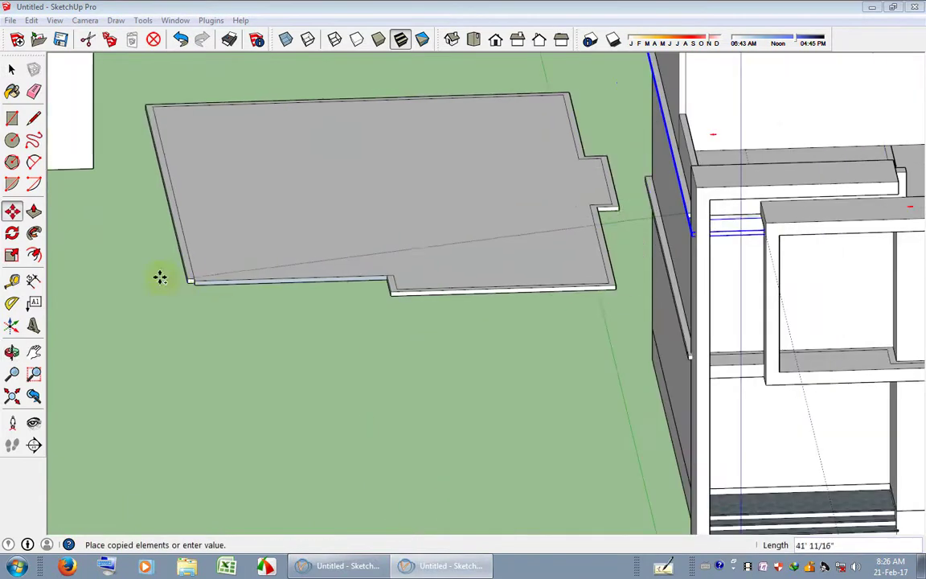
{"action": "left_click", "coordinate": [177, 223]}
{"action": "key", "text": "space"}
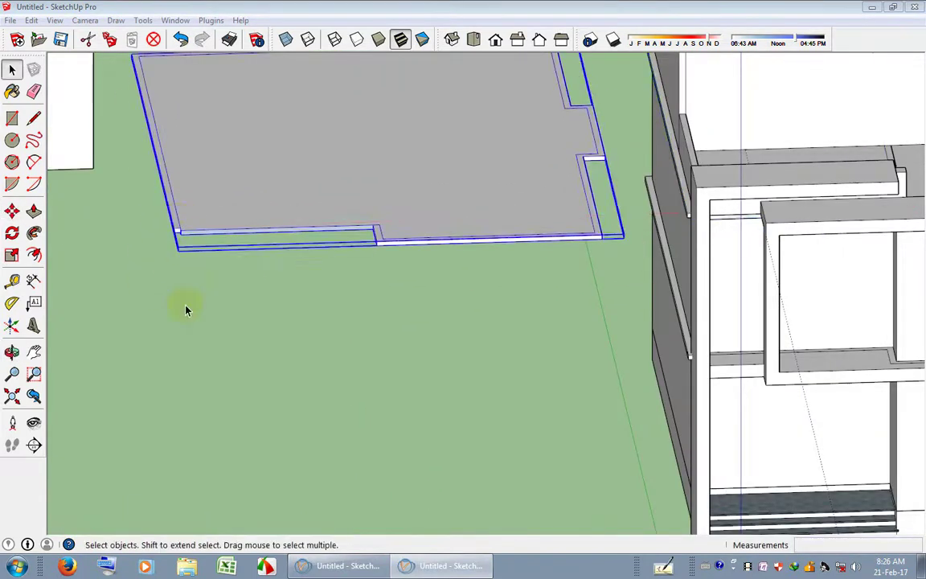
Pull the slab's edge strip face until it snaps flush with the slab corner.
{"action": "scroll", "coordinate": [186, 305], "scroll_direction": "up", "scroll_amount": 3}
{"action": "mouse_move", "coordinate": [186, 305]}
{"action": "middle_mouse_down"}
{"action": "mouse_move", "coordinate": [182, 243]}
{"action": "mouse_move", "coordinate": [213, 249]}
{"action": "middle_mouse_up"}
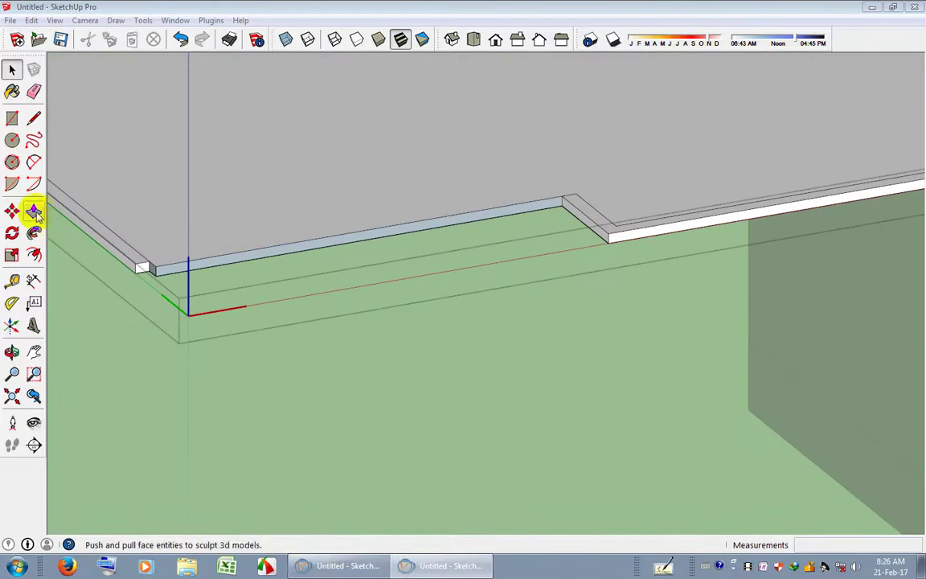
{"action": "left_click", "coordinate": [33, 210]}
{"action": "middle_click_drag", "start_coordinate": [96, 241], "coordinate": [161, 269]}
{"action": "left_click", "coordinate": [144, 269]}
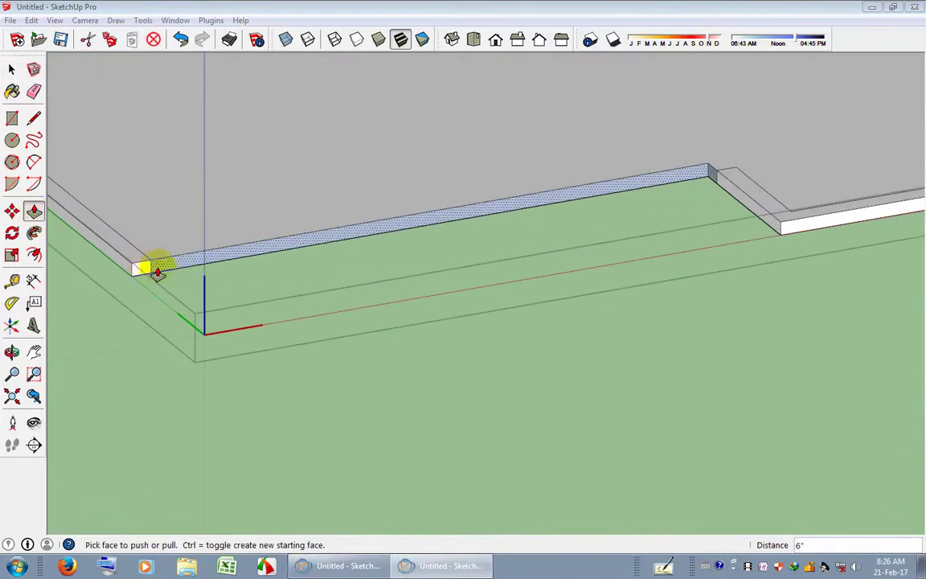
{"action": "left_click", "coordinate": [140, 272]}
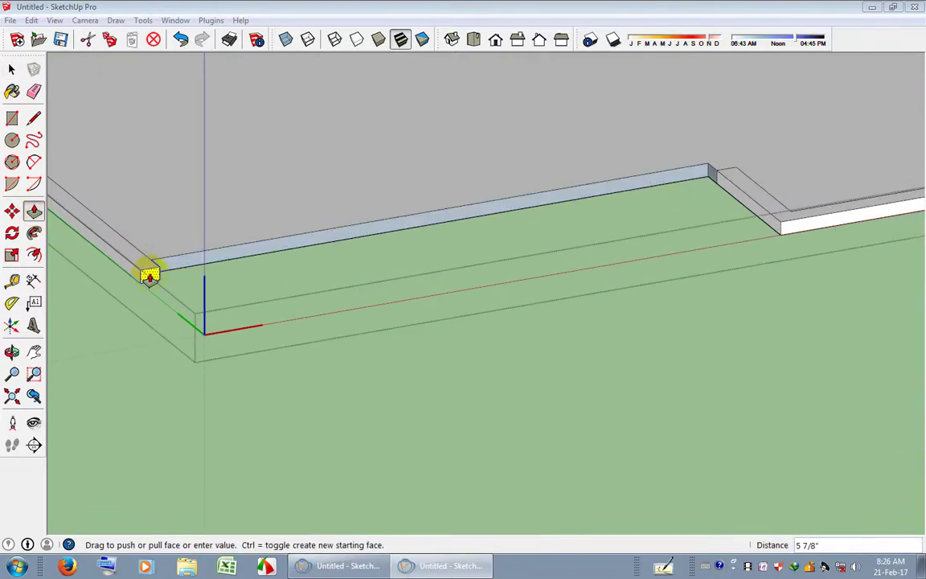
{"action": "key", "text": "space"}
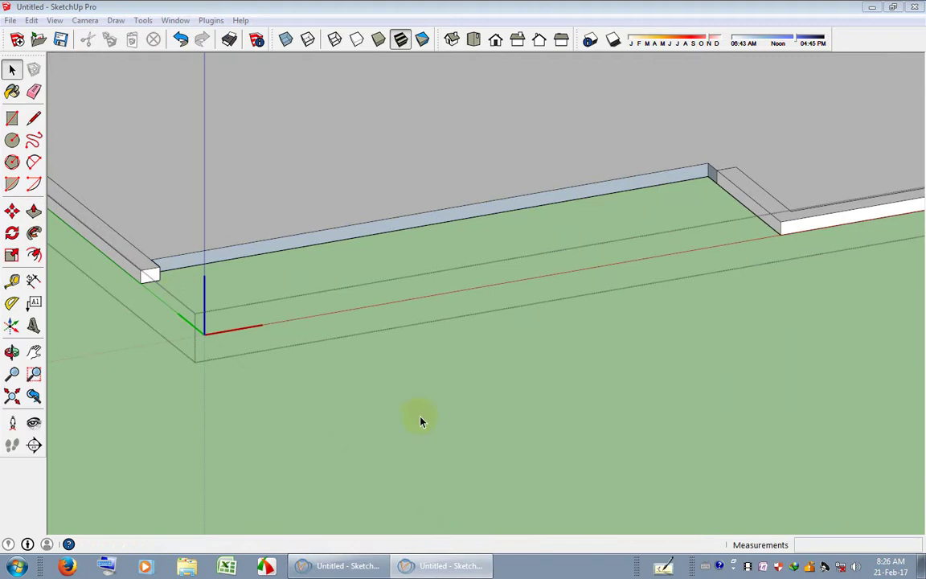
Orbit around the front frame, upper floor shelf and side wall to review the slab.
{"action": "middle_click_drag", "start_coordinate": [423, 417], "coordinate": [316, 402]}
{"action": "scroll", "coordinate": [316, 402], "scroll_direction": "up", "scroll_amount": 3}
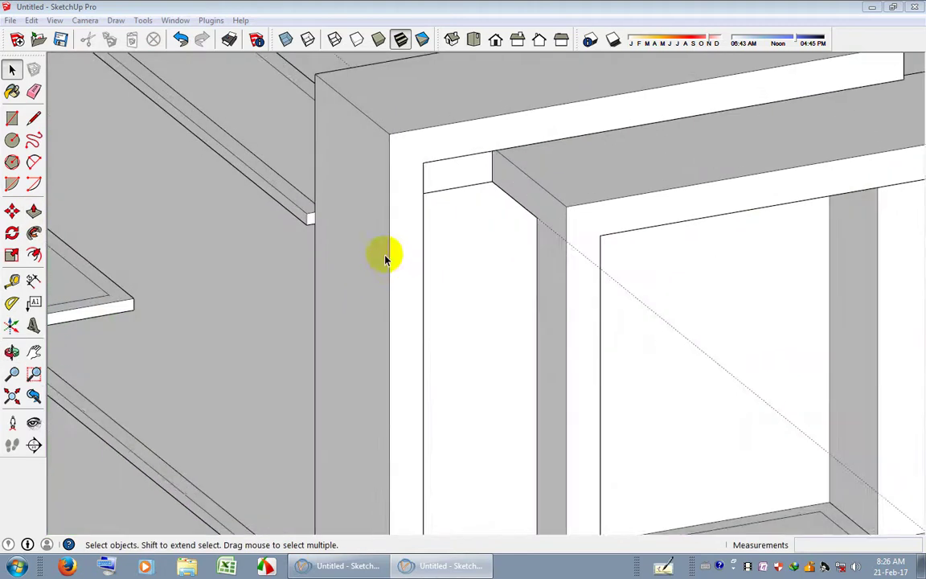
{"action": "scroll", "coordinate": [305, 215], "scroll_direction": "up", "scroll_amount": 2}
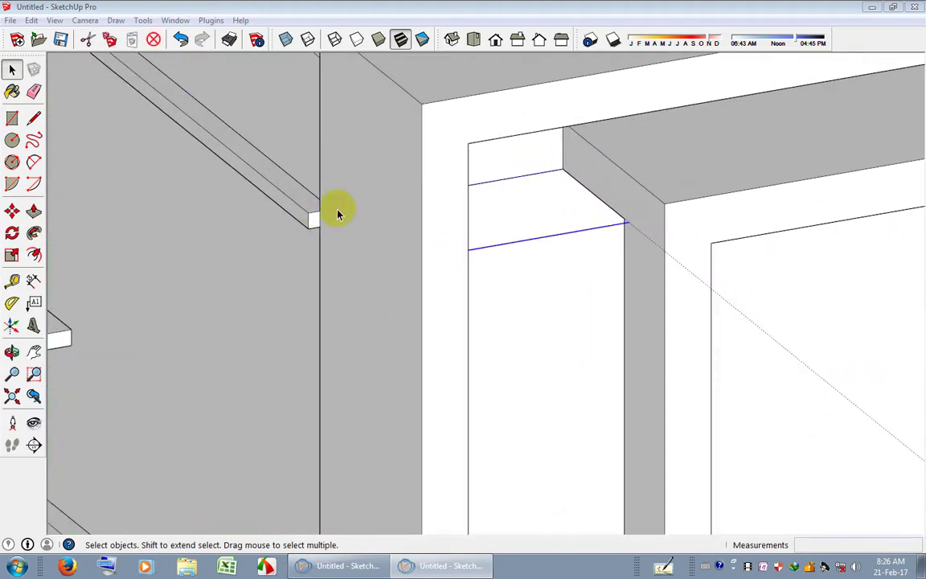
{"action": "scroll", "coordinate": [313, 213], "scroll_direction": "down", "scroll_amount": 3}
{"action": "scroll", "coordinate": [322, 229], "scroll_direction": "down", "scroll_amount": 4}
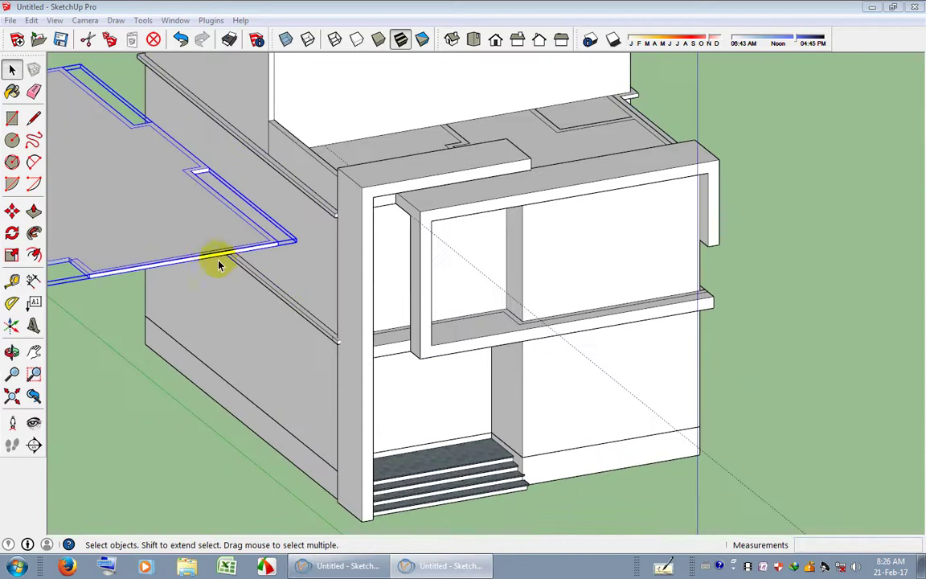
{"action": "middle_click_drag", "start_coordinate": [228, 267], "coordinate": [566, 364]}
{"action": "scroll", "coordinate": [526, 354], "scroll_direction": "up", "scroll_amount": 2}
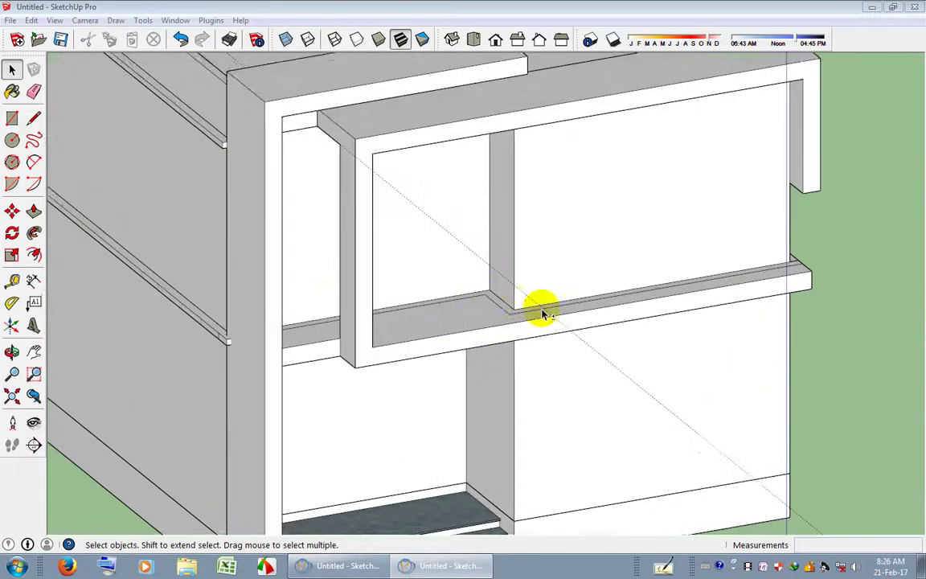
{"action": "middle_click_drag", "start_coordinate": [542, 310], "coordinate": [475, 304]}
{"action": "scroll", "coordinate": [413, 303], "scroll_direction": "up", "scroll_amount": 2}
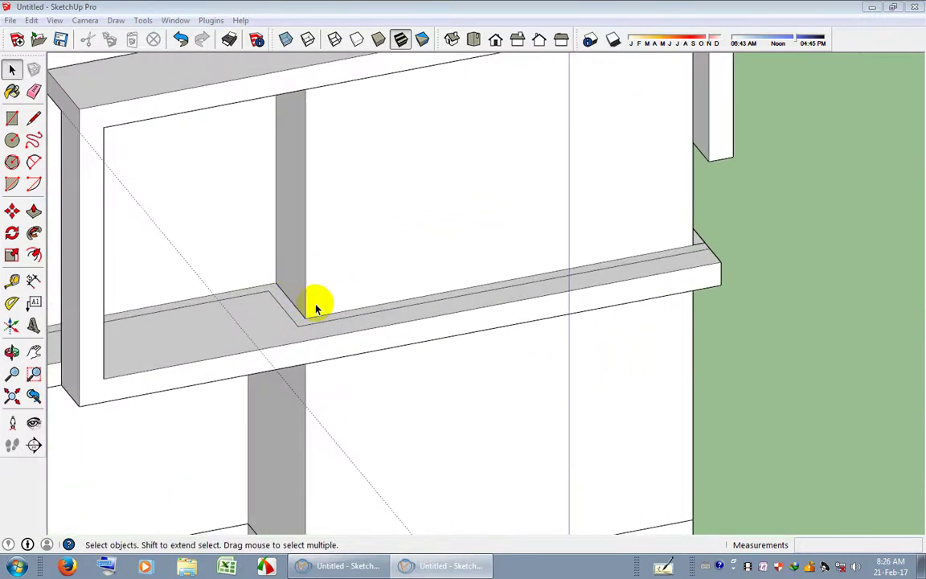
{"action": "scroll", "coordinate": [430, 315], "scroll_direction": "down", "scroll_amount": 3}
{"action": "middle_click_drag", "start_coordinate": [430, 314], "coordinate": [407, 292]}
{"action": "scroll", "coordinate": [315, 253], "scroll_direction": "up", "scroll_amount": 2}
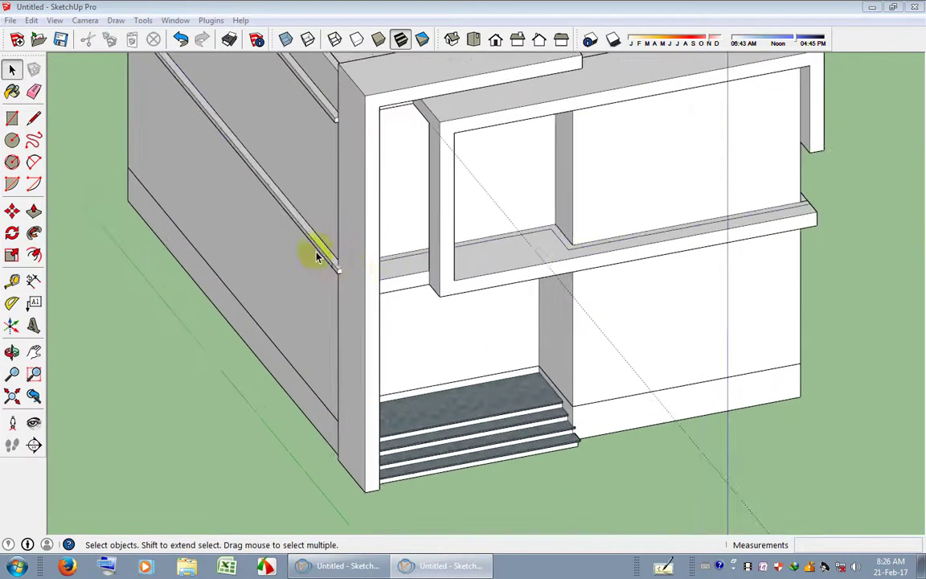
Ctrl-copy the floor slab and drop the copy on open ground away from the house.
{"action": "key", "text": "m"}
{"action": "left_click", "coordinate": [324, 283]}
{"action": "key", "text": "ctrl"}
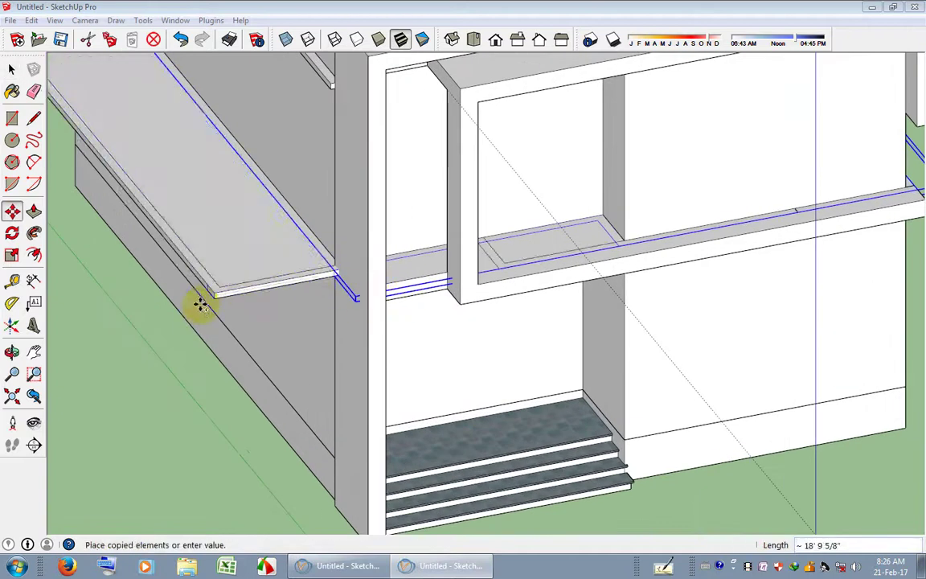
{"action": "scroll", "coordinate": [200, 304], "scroll_direction": "down", "scroll_amount": 2}
{"action": "mouse_move", "coordinate": [201, 304]}
{"action": "middle_mouse_down"}
{"action": "mouse_move", "coordinate": [472, 295]}
{"action": "mouse_move", "coordinate": [506, 304]}
{"action": "middle_mouse_up"}
{"action": "scroll", "coordinate": [506, 304], "scroll_direction": "down", "scroll_amount": 2}
{"action": "middle_click_drag", "start_coordinate": [585, 304], "coordinate": [322, 309]}
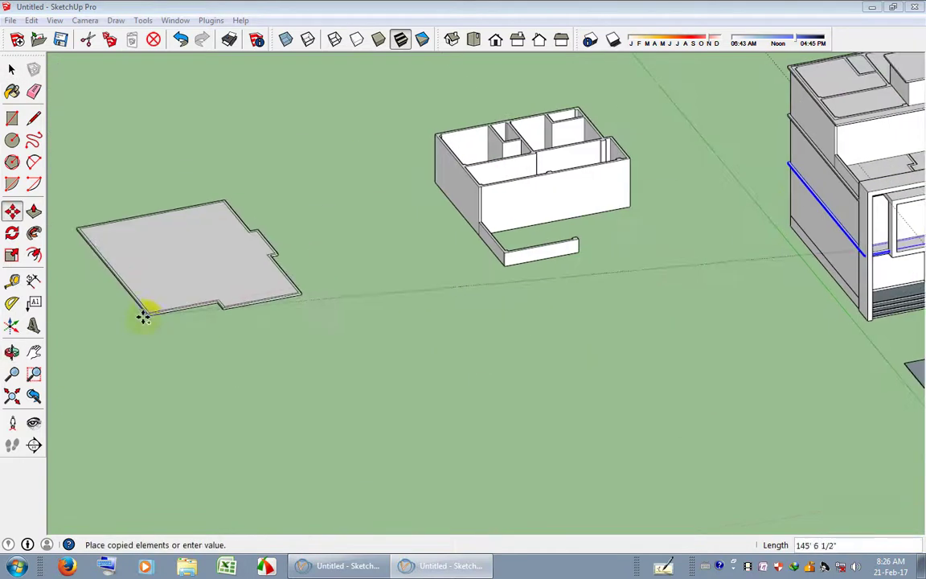
{"action": "left_click", "coordinate": [150, 378]}
{"action": "key", "text": "space"}
{"action": "scroll", "coordinate": [239, 393], "scroll_direction": "up", "scroll_amount": 2}
{"action": "scroll", "coordinate": [354, 368], "scroll_direction": "up", "scroll_amount": 1}
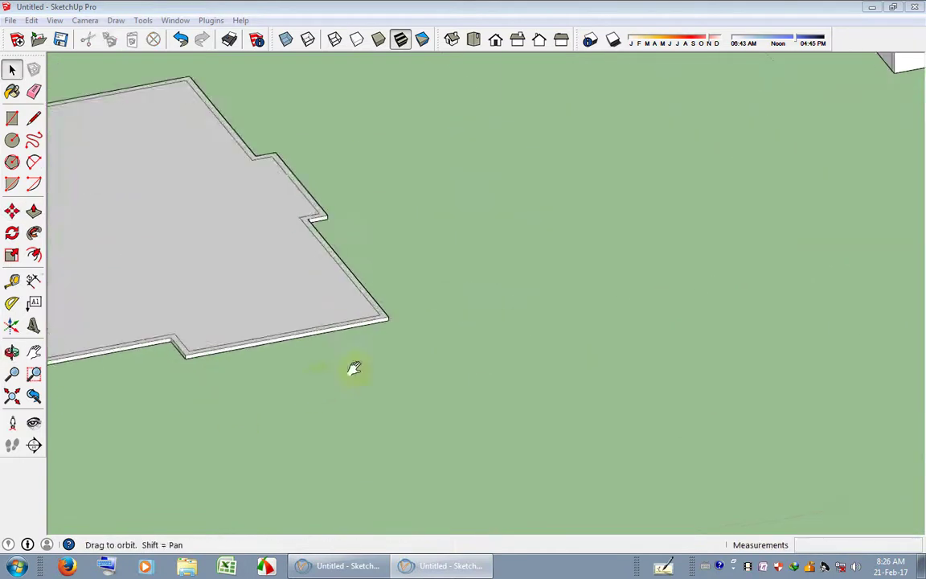
{"action": "middle_click_drag", "start_coordinate": [354, 368], "coordinate": [577, 315]}
{"action": "scroll", "coordinate": [291, 314], "scroll_direction": "down", "scroll_amount": 3}
{"action": "middle_click_drag", "start_coordinate": [292, 314], "coordinate": [631, 238]}
Push/Pull one end face of the balcony ledge out 6" at the wall corner.
{"action": "scroll", "coordinate": [529, 250], "scroll_direction": "up", "scroll_amount": 3}
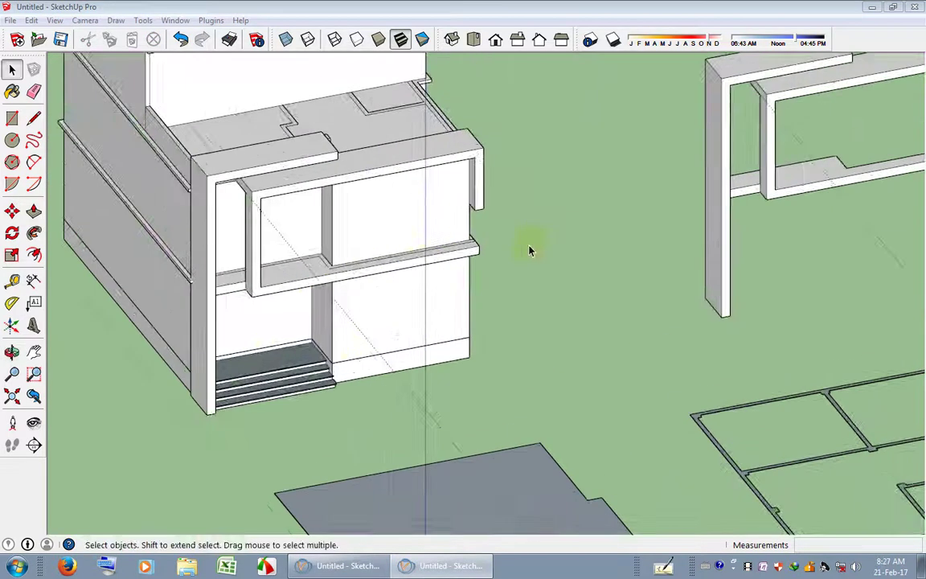
{"action": "scroll", "coordinate": [528, 250], "scroll_direction": "up", "scroll_amount": 2}
{"action": "middle_click_drag", "start_coordinate": [529, 250], "coordinate": [184, 265]}
{"action": "scroll", "coordinate": [542, 243], "scroll_direction": "up", "scroll_amount": 2}
{"action": "scroll", "coordinate": [478, 277], "scroll_direction": "up", "scroll_amount": 2}
{"action": "scroll", "coordinate": [455, 295], "scroll_direction": "up", "scroll_amount": 2}
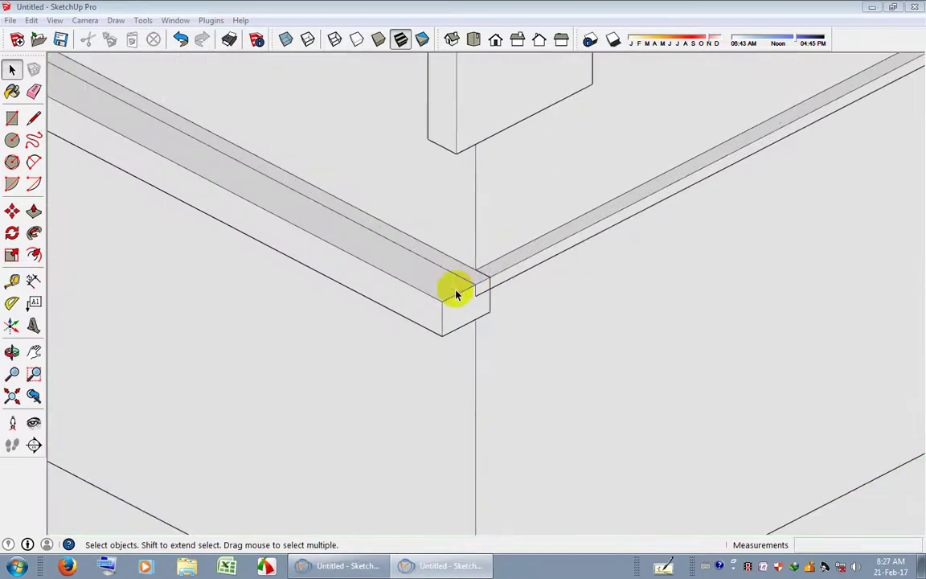
{"action": "scroll", "coordinate": [475, 285], "scroll_direction": "down", "scroll_amount": 3}
{"action": "scroll", "coordinate": [471, 295], "scroll_direction": "down", "scroll_amount": 2}
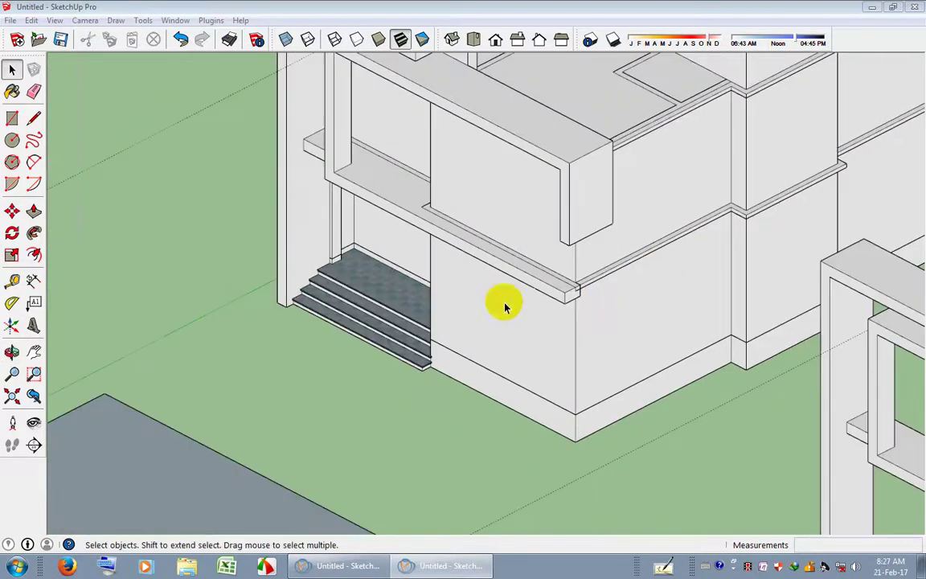
{"action": "mouse_move", "coordinate": [503, 305]}
{"action": "middle_mouse_down"}
{"action": "mouse_move", "coordinate": [761, 279]}
{"action": "mouse_move", "coordinate": [388, 295]}
{"action": "middle_mouse_up"}
{"action": "scroll", "coordinate": [515, 299], "scroll_direction": "down", "scroll_amount": 3}
{"action": "scroll", "coordinate": [550, 304], "scroll_direction": "up", "scroll_amount": 4}
{"action": "middle_click_drag", "start_coordinate": [549, 305], "coordinate": [424, 306]}
{"action": "scroll", "coordinate": [414, 289], "scroll_direction": "up", "scroll_amount": 1}
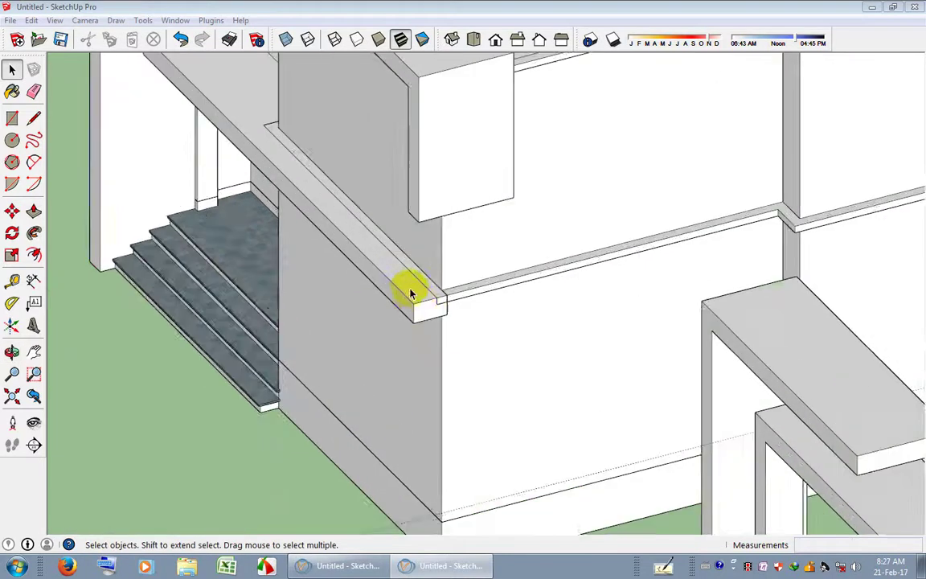
{"action": "scroll", "coordinate": [374, 306], "scroll_direction": "up", "scroll_amount": 3}
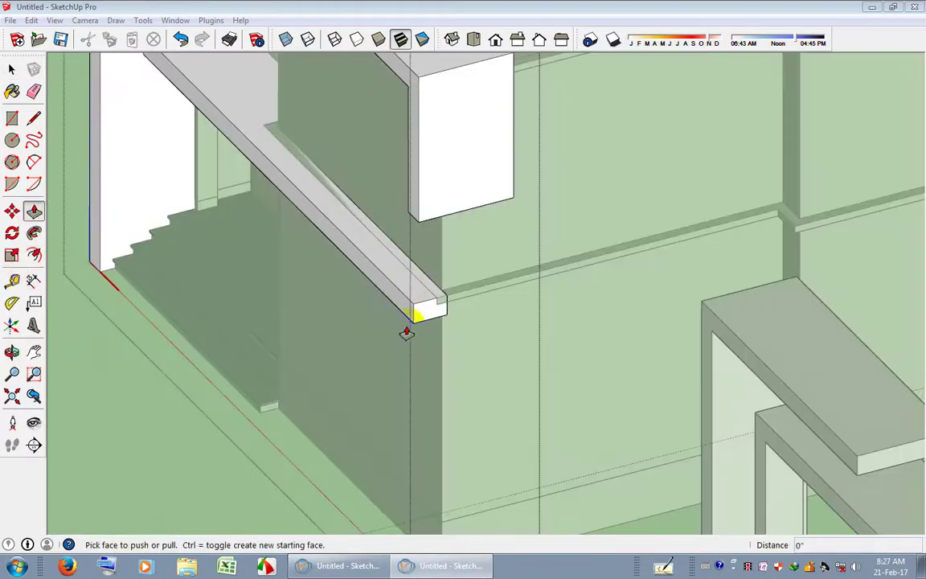
{"action": "left_click", "coordinate": [426, 313]}
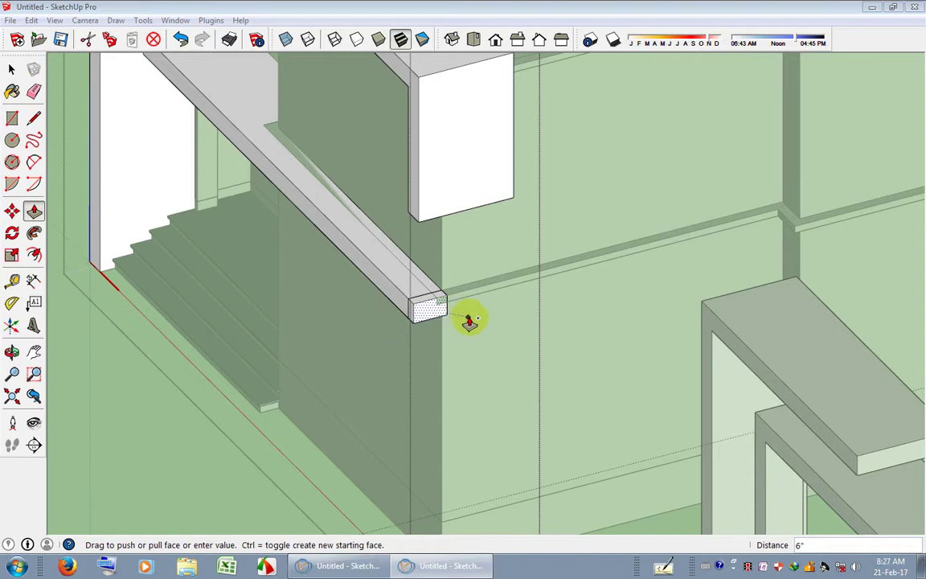
{"action": "left_click", "coordinate": [441, 328]}
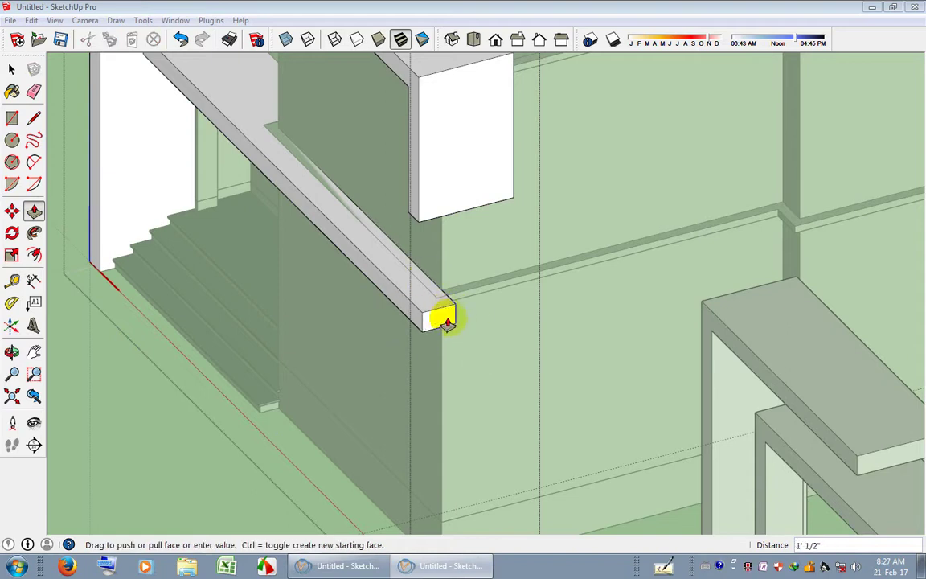
Extend the ledge's return 3' 1" along the side wall.
{"action": "scroll", "coordinate": [420, 224], "scroll_direction": "up", "scroll_amount": 1}
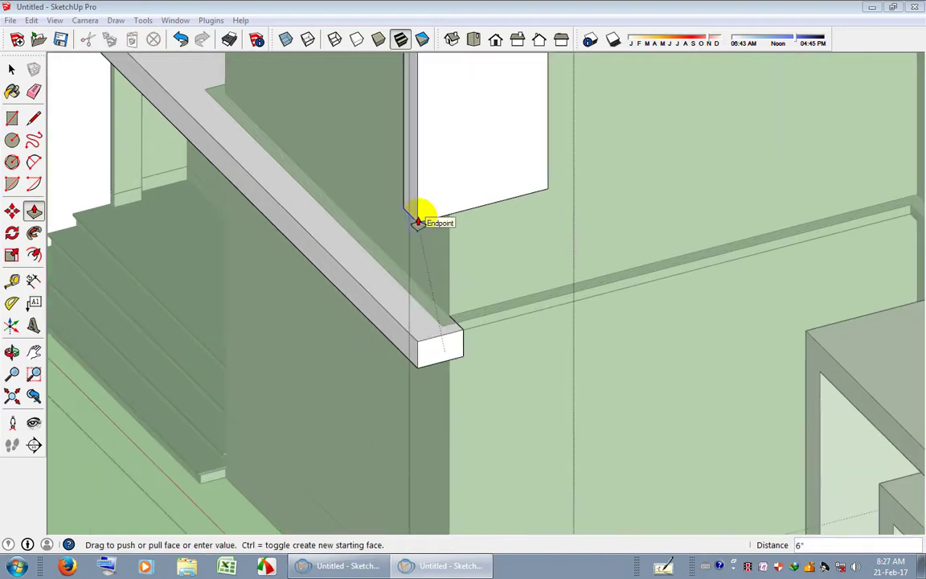
{"action": "middle_click_drag", "start_coordinate": [508, 291], "coordinate": [296, 304]}
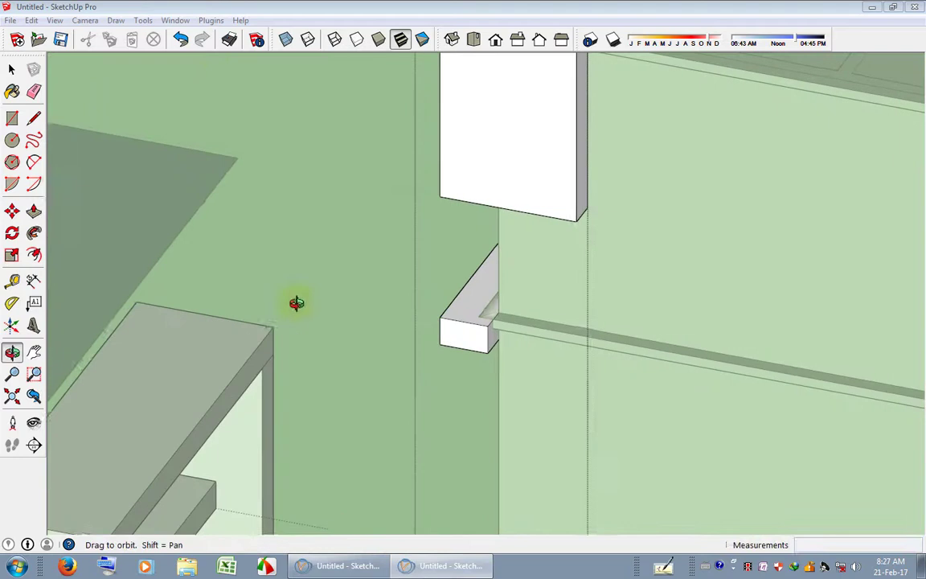
{"action": "left_click", "coordinate": [445, 330]}
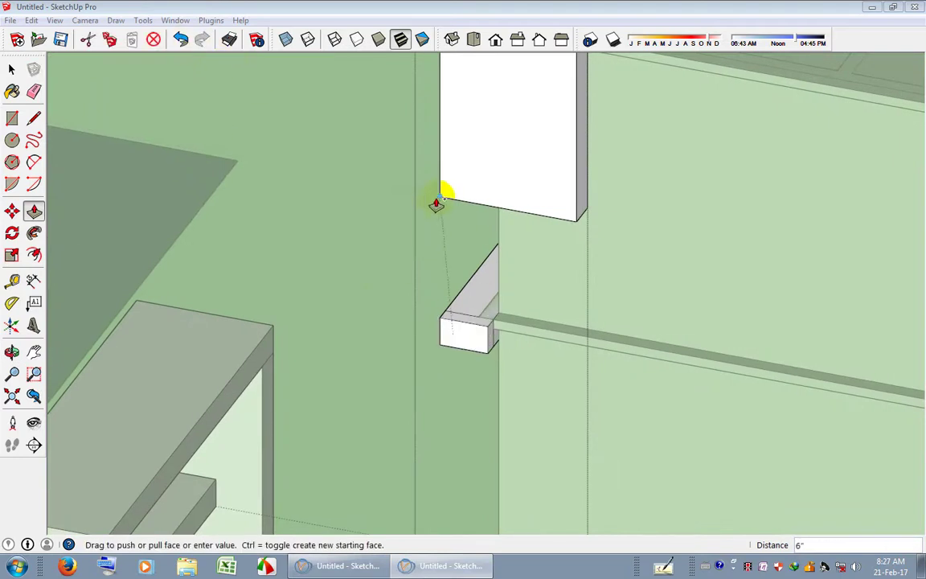
{"action": "scroll", "coordinate": [501, 356], "scroll_direction": "up", "scroll_amount": 1}
{"action": "left_click", "coordinate": [488, 336]}
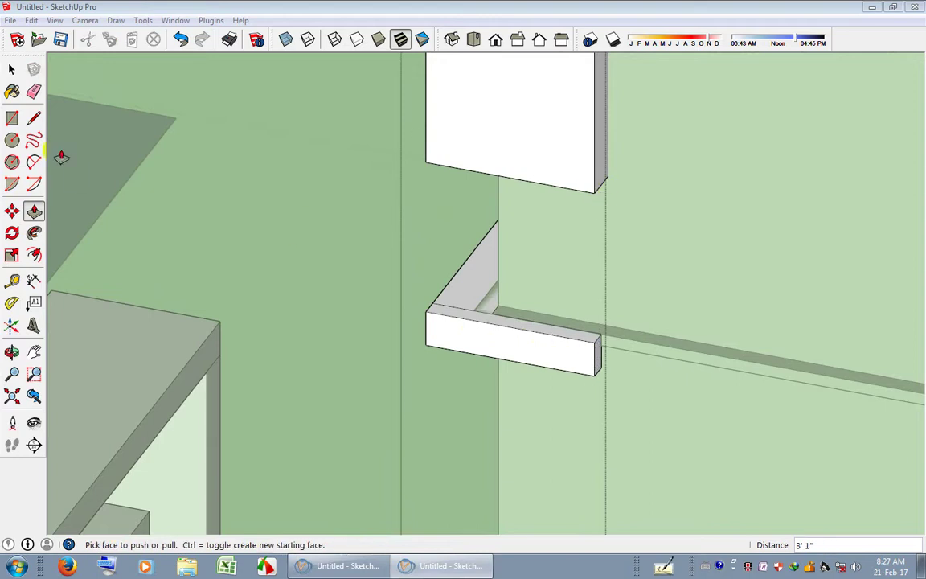
Orbit and zoom onto the railing corner to inspect the wrapped ledge.
{"action": "left_click", "coordinate": [34, 90]}
{"action": "scroll", "coordinate": [385, 285], "scroll_direction": "up", "scroll_amount": 1}
{"action": "middle_click_drag", "start_coordinate": [487, 308], "coordinate": [617, 380]}
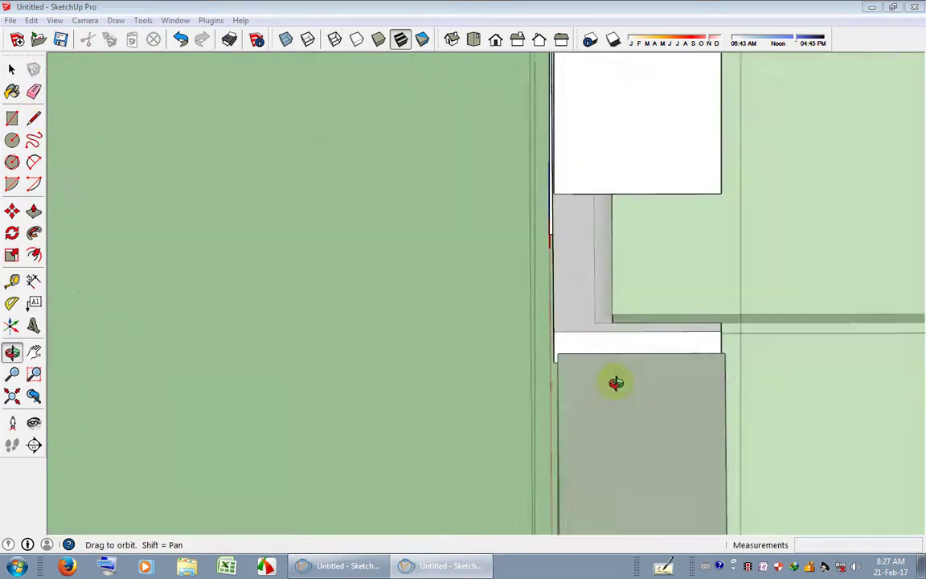
{"action": "key", "text": "space"}
{"action": "scroll", "coordinate": [725, 358], "scroll_direction": "down", "scroll_amount": 3}
{"action": "scroll", "coordinate": [441, 254], "scroll_direction": "up", "scroll_amount": 3}
{"action": "scroll", "coordinate": [479, 261], "scroll_direction": "up", "scroll_amount": 2}
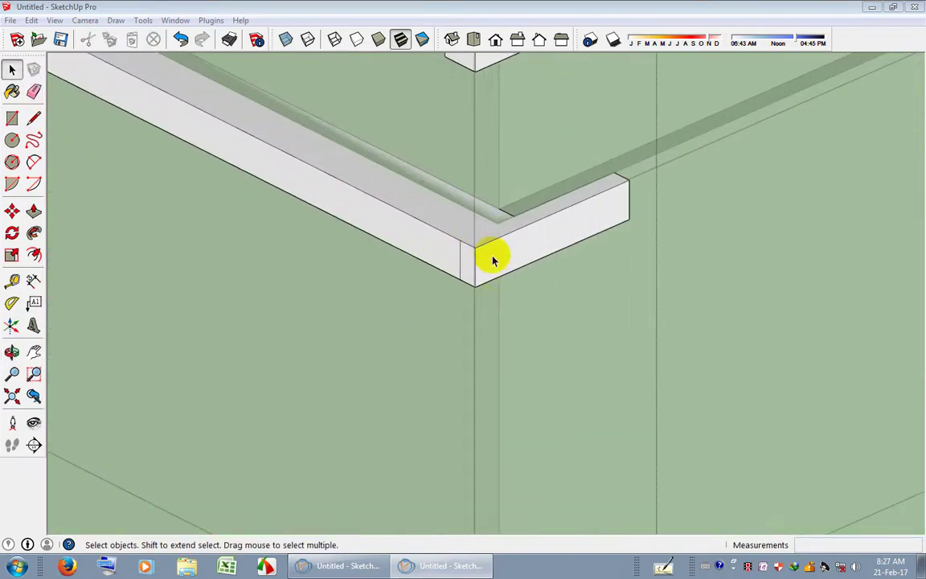
{"action": "scroll", "coordinate": [493, 259], "scroll_direction": "up", "scroll_amount": 1}
{"action": "key", "text": "e"}
{"action": "key", "text": "space"}
{"action": "scroll", "coordinate": [466, 261], "scroll_direction": "down", "scroll_amount": 3}
Draw a 6" dividing edge across the ledge top where it turns the corner.
{"action": "mouse_move", "coordinate": [459, 275]}
{"action": "middle_mouse_down"}
{"action": "mouse_move", "coordinate": [496, 310]}
{"action": "mouse_move", "coordinate": [562, 296]}
{"action": "middle_mouse_up"}
{"action": "middle_click_drag", "start_coordinate": [807, 314], "coordinate": [750, 337]}
{"action": "scroll", "coordinate": [513, 259], "scroll_direction": "up", "scroll_amount": 3}
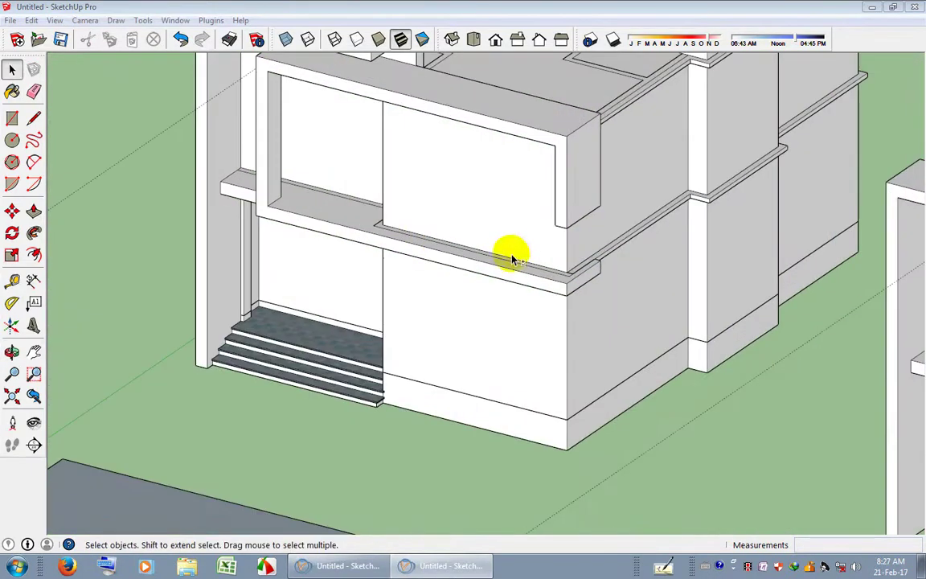
{"action": "scroll", "coordinate": [581, 205], "scroll_direction": "up", "scroll_amount": 3}
{"action": "scroll", "coordinate": [615, 253], "scroll_direction": "up", "scroll_amount": 3}
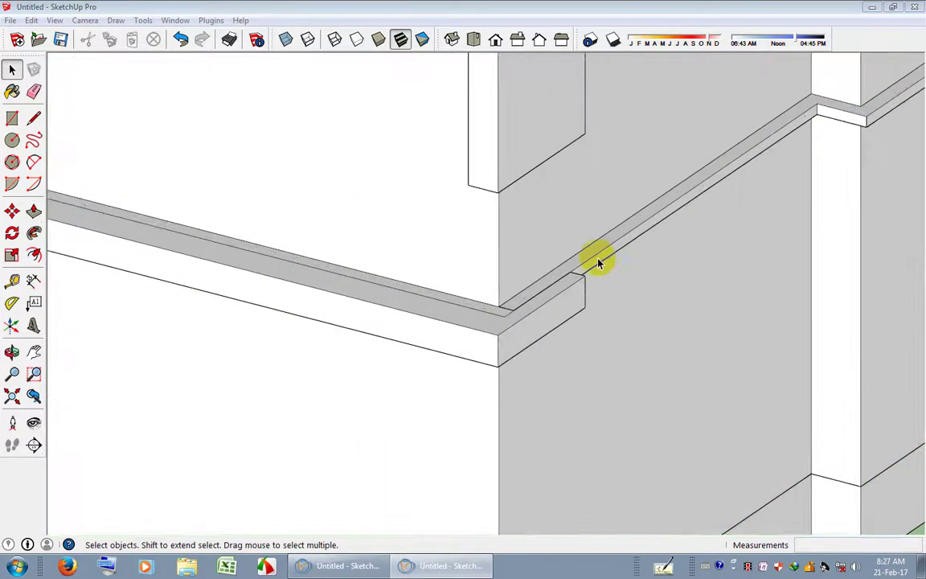
{"action": "scroll", "coordinate": [597, 261], "scroll_direction": "up", "scroll_amount": 1}
{"action": "left_click", "coordinate": [34, 119]}
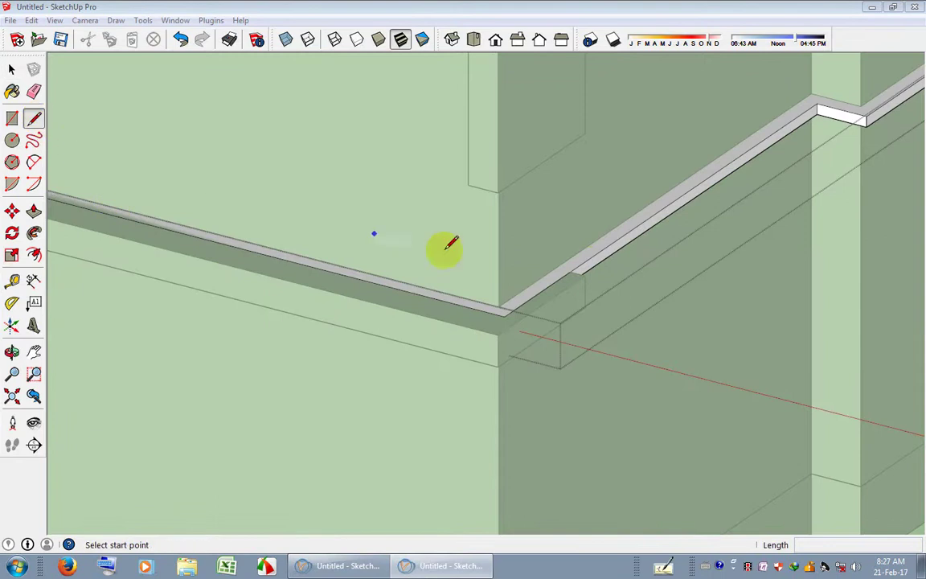
{"action": "scroll", "coordinate": [446, 249], "scroll_direction": "up", "scroll_amount": 2}
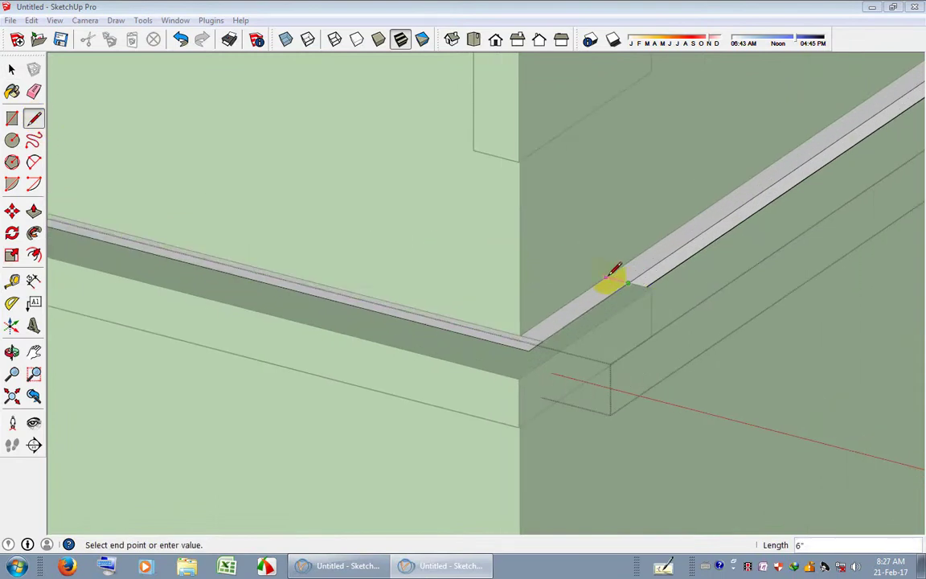
{"action": "key", "text": "space"}
{"action": "scroll", "coordinate": [450, 277], "scroll_direction": "down", "scroll_amount": 2}
Draw an edge at the beam end of the ledge.
{"action": "mouse_move", "coordinate": [420, 283]}
{"action": "middle_mouse_down"}
{"action": "mouse_move", "coordinate": [676, 320]}
{"action": "mouse_move", "coordinate": [667, 330]}
{"action": "middle_mouse_up"}
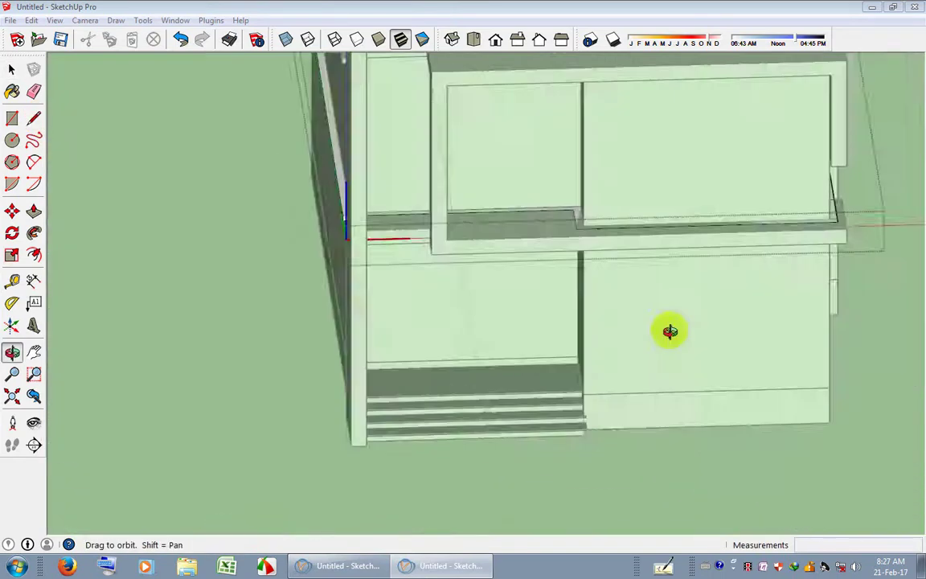
{"action": "scroll", "coordinate": [306, 260], "scroll_direction": "up", "scroll_amount": 2}
{"action": "scroll", "coordinate": [307, 259], "scroll_direction": "up", "scroll_amount": 2}
{"action": "mouse_move", "coordinate": [362, 262]}
{"action": "middle_mouse_down"}
{"action": "mouse_move", "coordinate": [459, 326]}
{"action": "mouse_move", "coordinate": [330, 413]}
{"action": "middle_mouse_up"}
{"action": "scroll", "coordinate": [248, 283], "scroll_direction": "up", "scroll_amount": 2}
{"action": "left_click", "coordinate": [34, 119]}
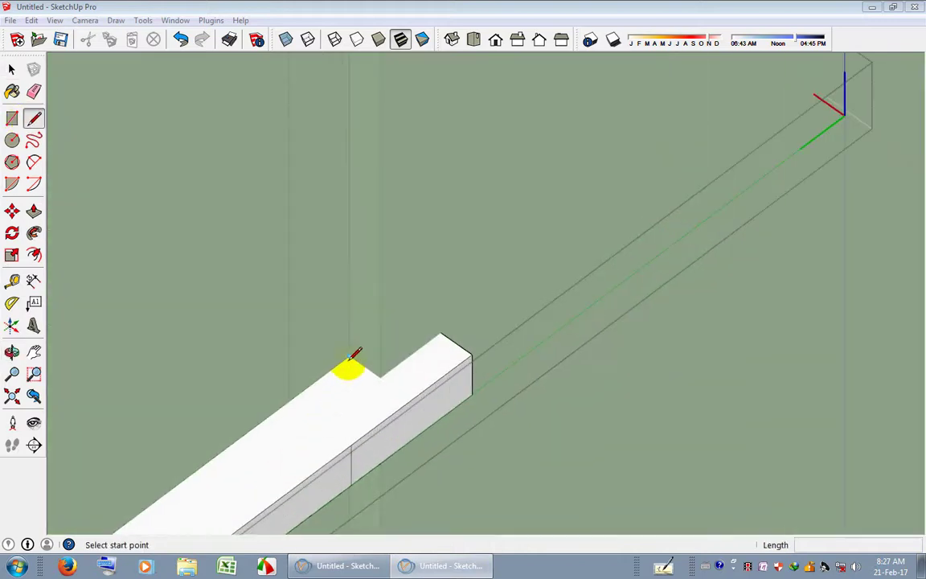
{"action": "key", "text": "space"}
{"action": "scroll", "coordinate": [420, 378], "scroll_direction": "down", "scroll_amount": 2}
{"action": "scroll", "coordinate": [424, 373], "scroll_direction": "down", "scroll_amount": 2}
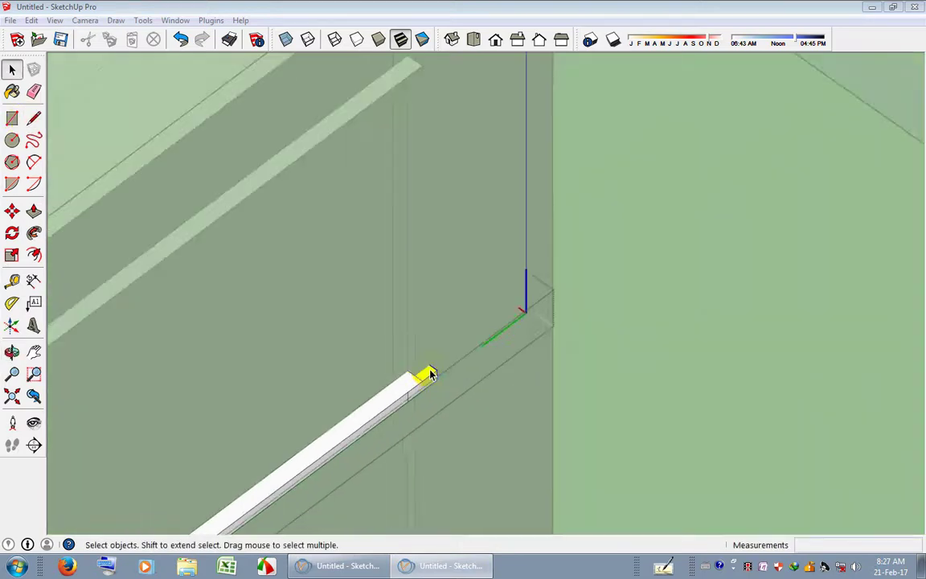
From a front oblique view, select the ledge group to be copied.
{"action": "mouse_move", "coordinate": [424, 374]}
{"action": "middle_mouse_down"}
{"action": "mouse_move", "coordinate": [368, 355]}
{"action": "mouse_move", "coordinate": [410, 366]}
{"action": "middle_mouse_up"}
{"action": "mouse_move", "coordinate": [484, 369]}
{"action": "middle_mouse_down"}
{"action": "mouse_move", "coordinate": [320, 351]}
{"action": "mouse_move", "coordinate": [430, 254]}
{"action": "middle_mouse_up"}
{"action": "scroll", "coordinate": [440, 238], "scroll_direction": "down", "scroll_amount": 2}
{"action": "scroll", "coordinate": [492, 240], "scroll_direction": "up", "scroll_amount": 3}
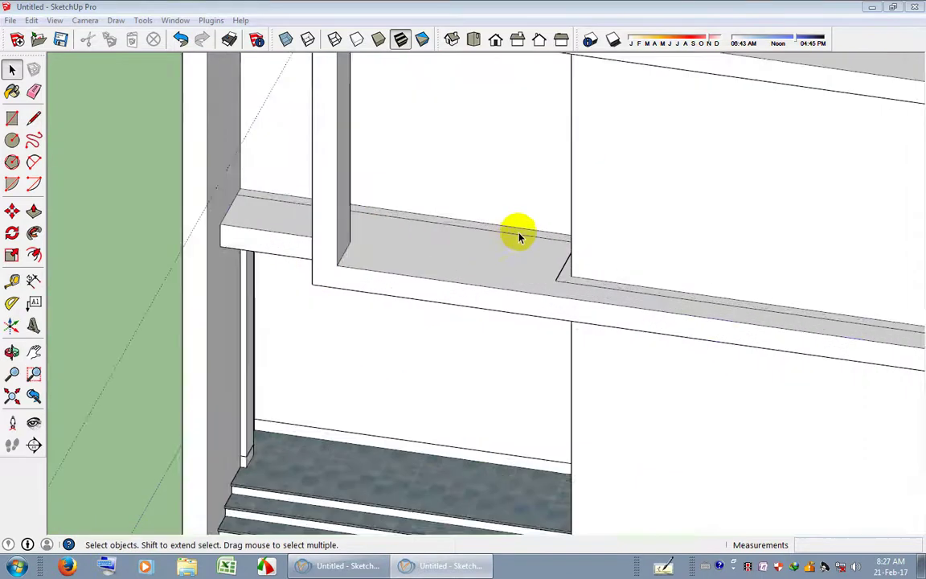
{"action": "scroll", "coordinate": [517, 234], "scroll_direction": "down", "scroll_amount": 2}
{"action": "left_click", "coordinate": [516, 258]}
{"action": "scroll", "coordinate": [868, 249], "scroll_direction": "down", "scroll_amount": 2}
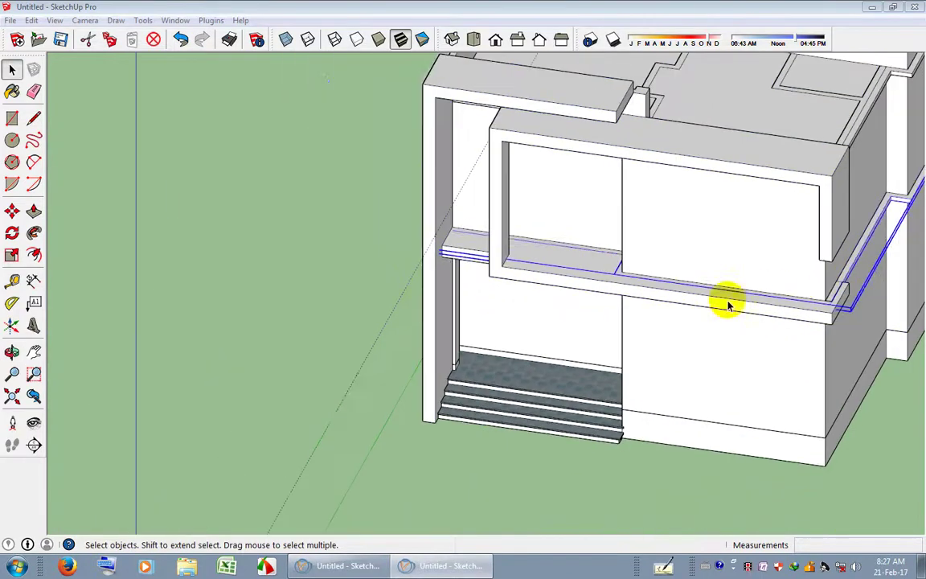
Copy the floor slab group onto open ground using Move with Ctrl.
{"action": "key", "text": "m"}
{"action": "key", "text": "ctrl"}
{"action": "left_click", "coordinate": [630, 303]}
{"action": "scroll", "coordinate": [380, 275], "scroll_direction": "down", "scroll_amount": 2}
{"action": "scroll", "coordinate": [829, 426], "scroll_direction": "up", "scroll_amount": 4}
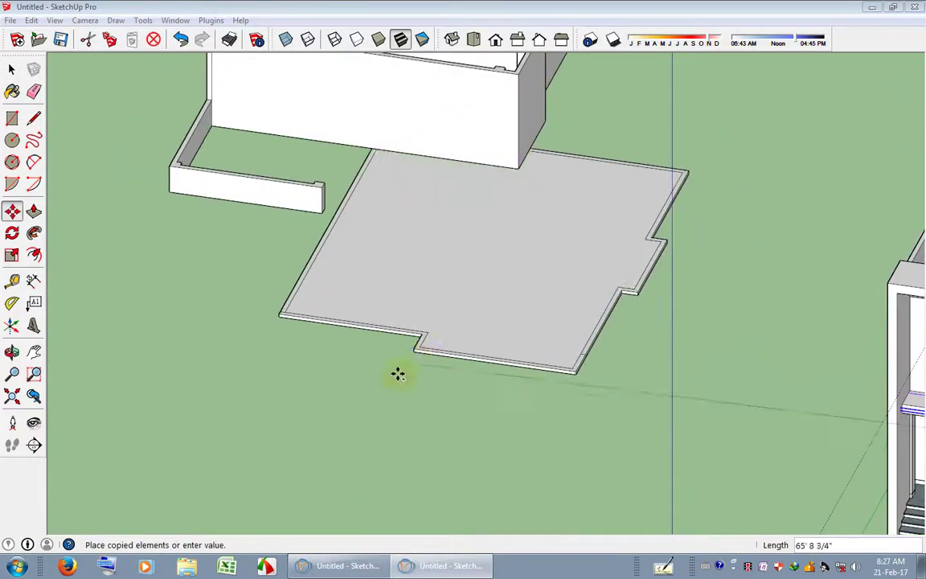
{"action": "left_click", "coordinate": [394, 359]}
{"action": "key", "text": "space"}
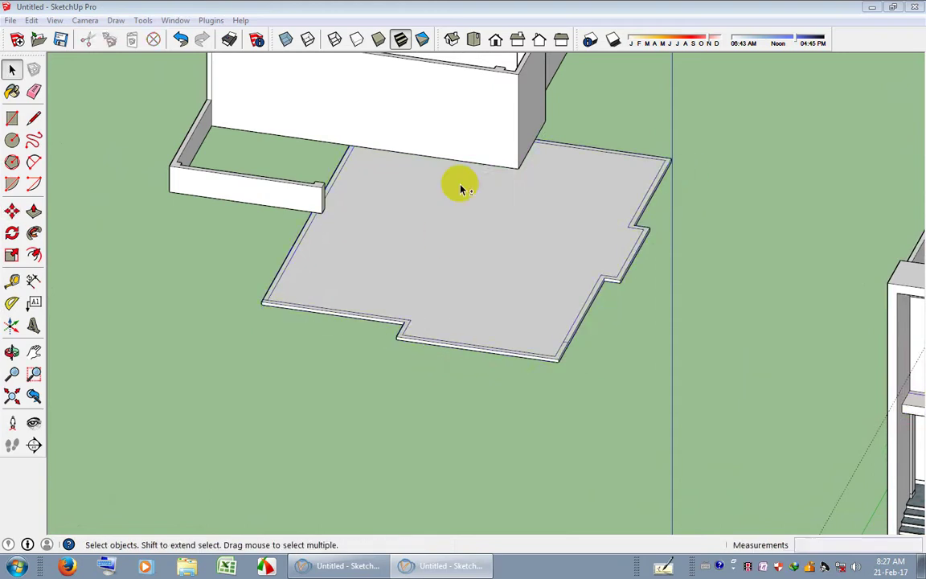
Delete a stray selected item near the copied slab.
{"action": "left_click", "coordinate": [452, 195]}
{"action": "key", "text": "Delete"}
{"action": "scroll", "coordinate": [511, 269], "scroll_direction": "up", "scroll_amount": 3}
{"action": "scroll", "coordinate": [661, 355], "scroll_direction": "down", "scroll_amount": 2}
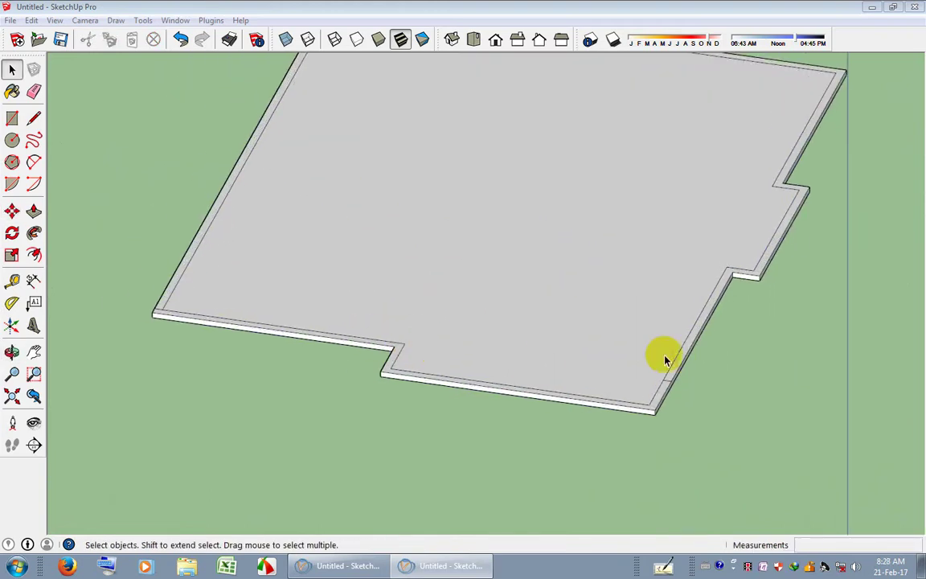
{"action": "scroll", "coordinate": [648, 336], "scroll_direction": "up", "scroll_amount": 1}
Push the slab's front-notch side face in 4" and check for stray edges.
{"action": "left_click", "coordinate": [33, 212]}
{"action": "scroll", "coordinate": [364, 378], "scroll_direction": "up", "scroll_amount": 2}
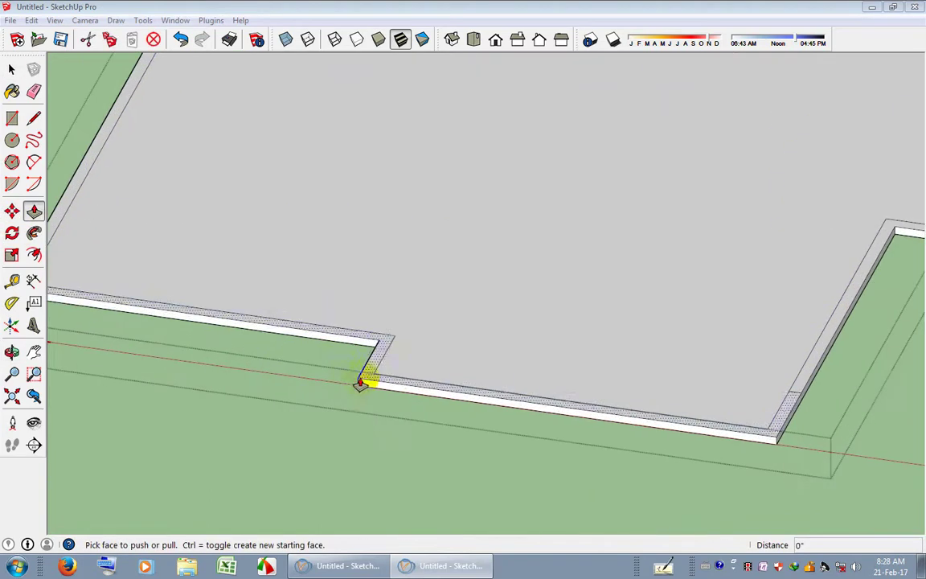
{"action": "left_click_drag", "start_coordinate": [364, 378], "coordinate": [370, 382]}
{"action": "scroll", "coordinate": [369, 382], "scroll_direction": "down", "scroll_amount": 3}
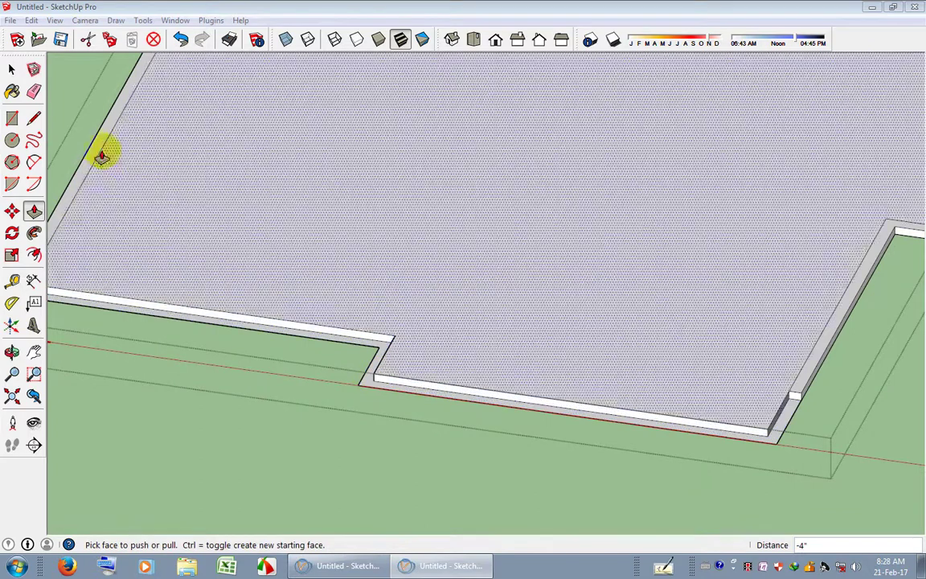
{"action": "left_click", "coordinate": [33, 91]}
{"action": "scroll", "coordinate": [368, 393], "scroll_direction": "up", "scroll_amount": 3}
{"action": "scroll", "coordinate": [378, 376], "scroll_direction": "down", "scroll_amount": 3}
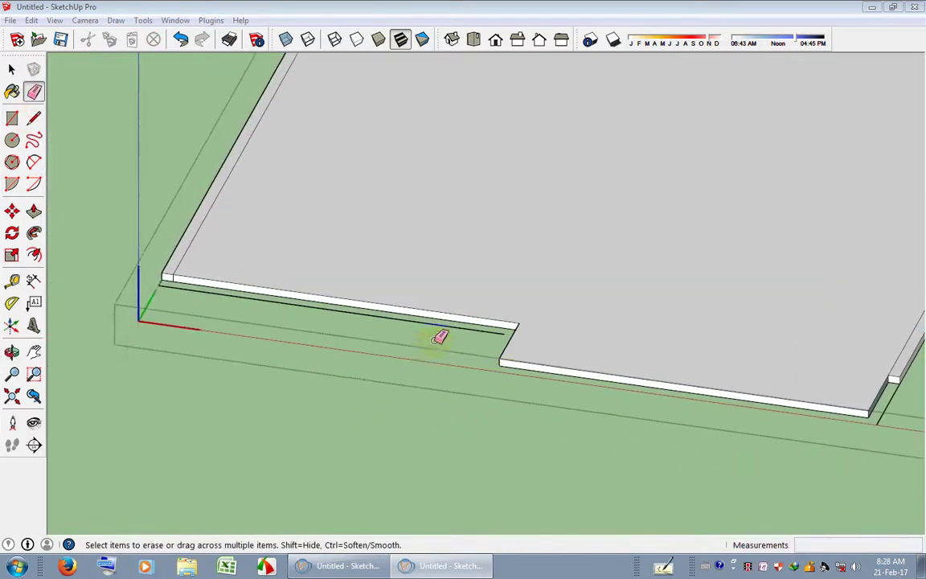
{"action": "scroll", "coordinate": [200, 295], "scroll_direction": "up", "scroll_amount": 2}
{"action": "scroll", "coordinate": [386, 362], "scroll_direction": "down", "scroll_amount": 3}
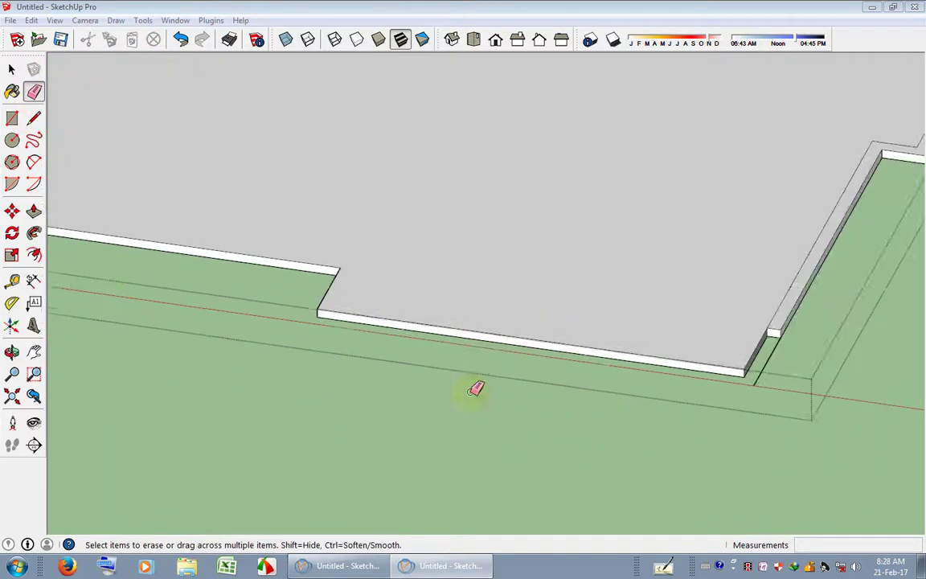
{"action": "scroll", "coordinate": [744, 382], "scroll_direction": "up", "scroll_amount": 3}
{"action": "scroll", "coordinate": [756, 366], "scroll_direction": "down", "scroll_amount": 3}
{"action": "scroll", "coordinate": [554, 388], "scroll_direction": "down", "scroll_amount": 2}
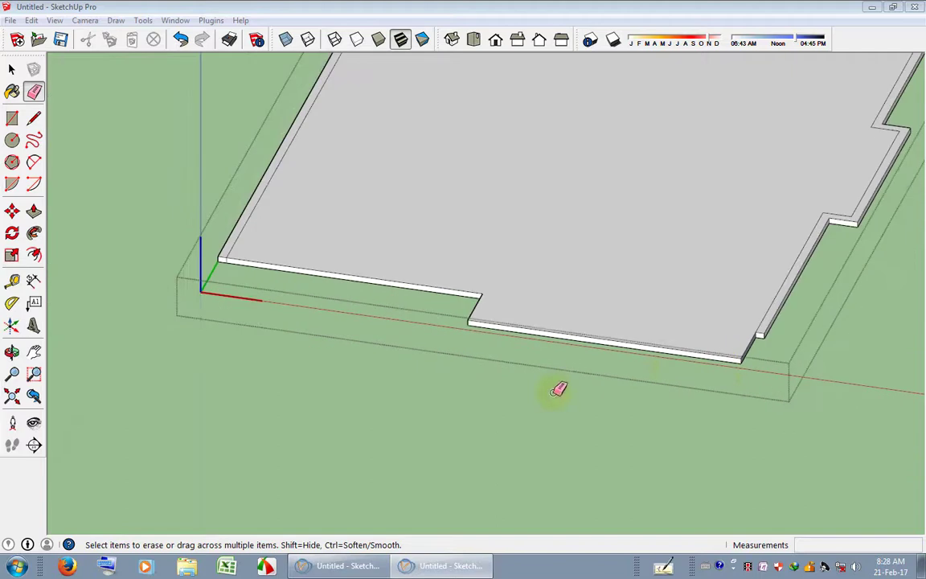
{"action": "scroll", "coordinate": [611, 414], "scroll_direction": "down", "scroll_amount": 2}
{"action": "key", "text": "space"}
{"action": "mouse_move", "coordinate": [645, 438]}
{"action": "middle_mouse_down"}
{"action": "mouse_move", "coordinate": [559, 357]}
{"action": "mouse_move", "coordinate": [585, 368]}
{"action": "middle_mouse_up"}
{"action": "scroll", "coordinate": [585, 368], "scroll_direction": "up", "scroll_amount": 3}
Pull the ledge's thin corner return out 6" to match the main ledge width.
{"action": "scroll", "coordinate": [585, 310], "scroll_direction": "up", "scroll_amount": 3}
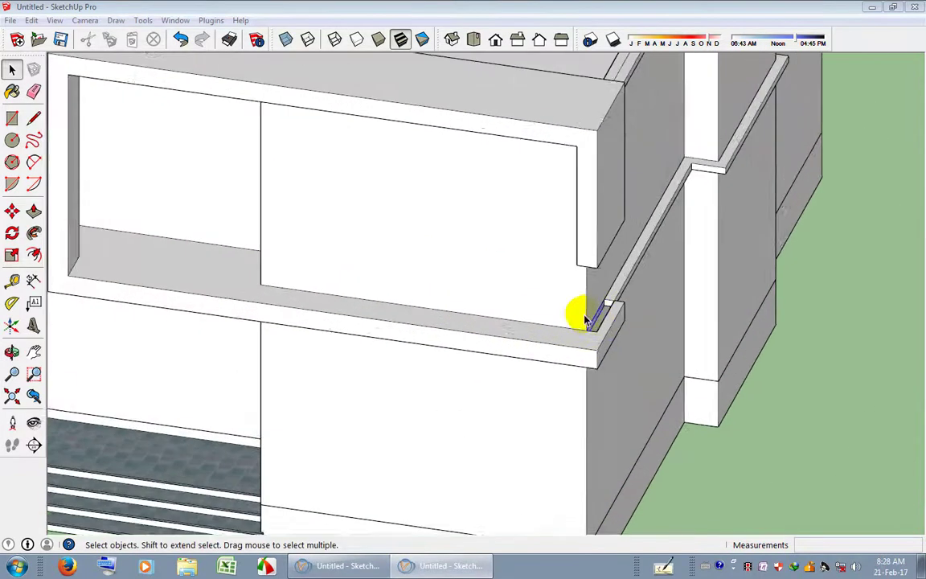
{"action": "mouse_move", "coordinate": [594, 322]}
{"action": "middle_mouse_down"}
{"action": "mouse_move", "coordinate": [604, 320]}
{"action": "mouse_move", "coordinate": [533, 356]}
{"action": "mouse_move", "coordinate": [513, 336]}
{"action": "mouse_move", "coordinate": [517, 345]}
{"action": "mouse_move", "coordinate": [302, 344]}
{"action": "mouse_move", "coordinate": [450, 351]}
{"action": "mouse_move", "coordinate": [450, 242]}
{"action": "mouse_move", "coordinate": [406, 296]}
{"action": "mouse_move", "coordinate": [490, 296]}
{"action": "mouse_move", "coordinate": [499, 274]}
{"action": "middle_mouse_up"}
{"action": "scroll", "coordinate": [577, 345], "scroll_direction": "up", "scroll_amount": 2}
{"action": "triple_click", "coordinate": [498, 267]}
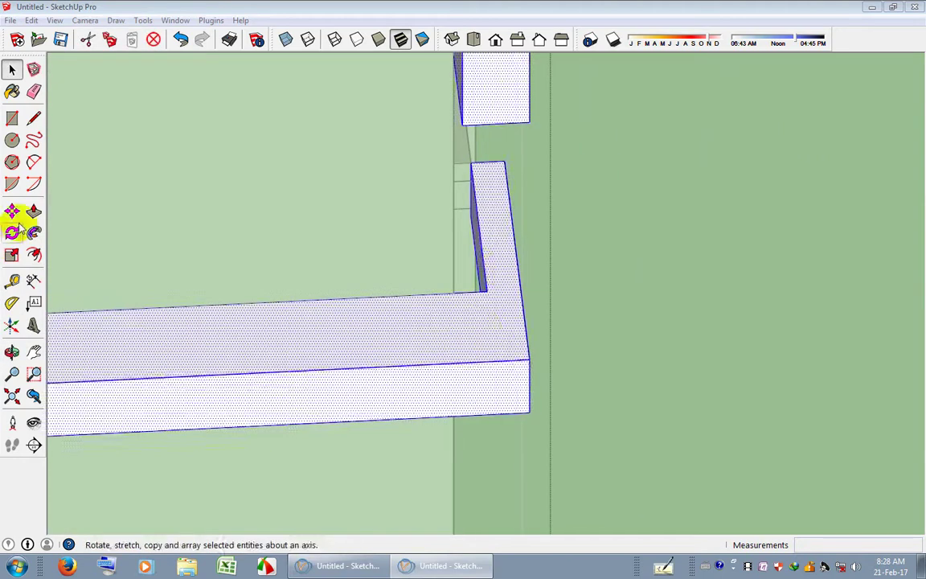
{"action": "left_click", "coordinate": [33, 210]}
{"action": "left_click_drag", "start_coordinate": [480, 283], "coordinate": [453, 244]}
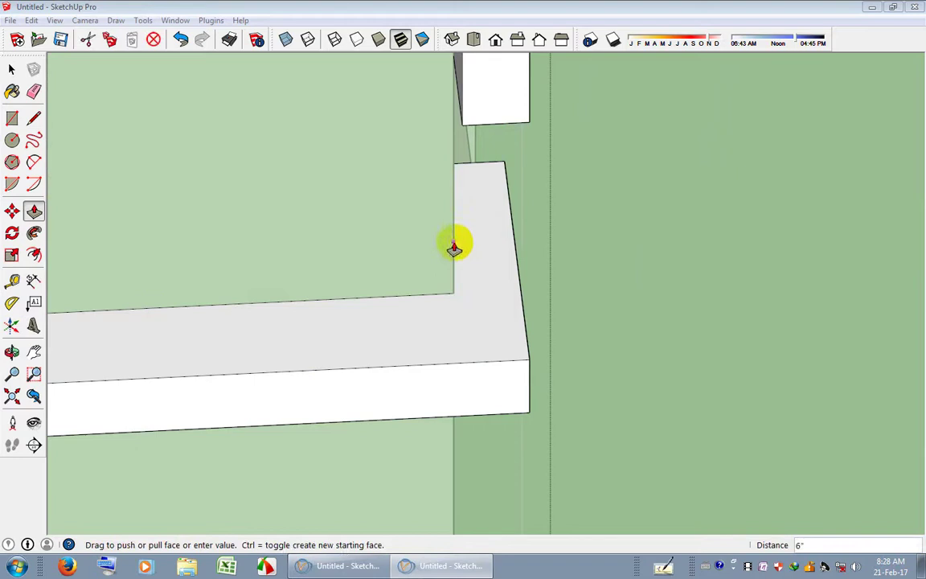
{"action": "key", "text": "space"}
Deselect the ledge and orbit around its corners to check the continuous top.
{"action": "left_click", "coordinate": [665, 332]}
{"action": "mouse_move", "coordinate": [666, 332]}
{"action": "middle_mouse_down"}
{"action": "mouse_move", "coordinate": [527, 311]}
{"action": "mouse_move", "coordinate": [468, 334]}
{"action": "mouse_move", "coordinate": [420, 320]}
{"action": "mouse_move", "coordinate": [446, 316]}
{"action": "mouse_move", "coordinate": [432, 323]}
{"action": "middle_mouse_up"}
{"action": "scroll", "coordinate": [563, 320], "scroll_direction": "down", "scroll_amount": 3}
{"action": "scroll", "coordinate": [562, 320], "scroll_direction": "down", "scroll_amount": 2}
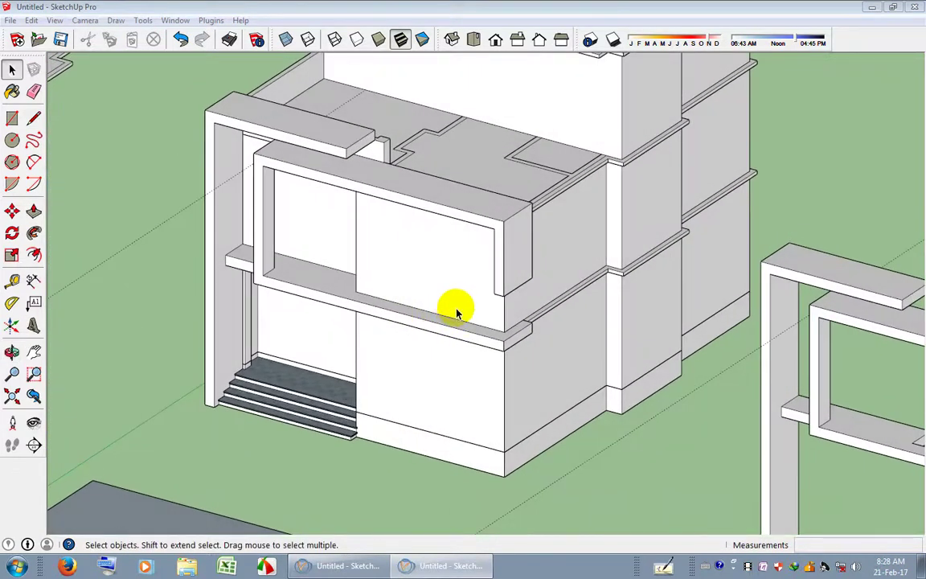
{"action": "scroll", "coordinate": [457, 313], "scroll_direction": "down", "scroll_amount": 3}
{"action": "scroll", "coordinate": [455, 307], "scroll_direction": "up", "scroll_amount": 2}
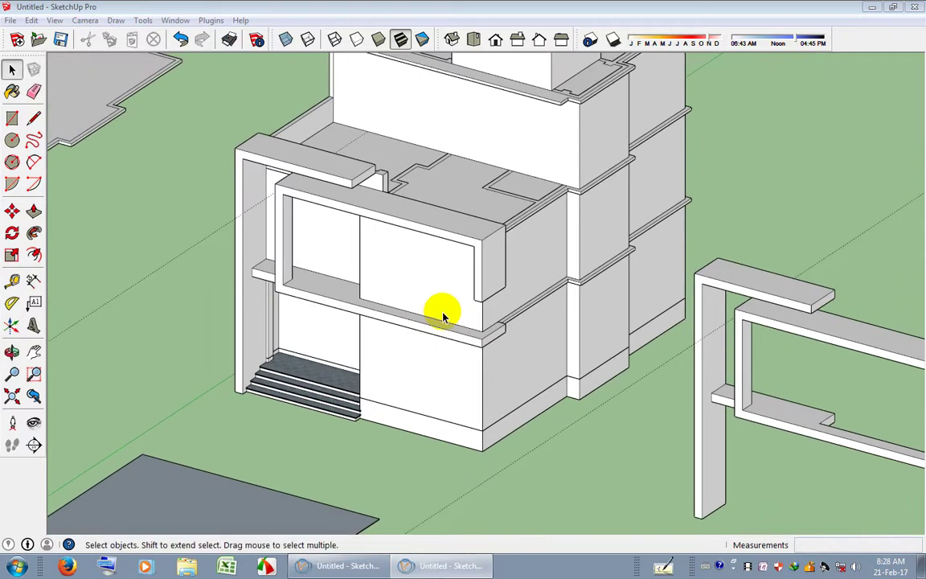
{"action": "middle_click_drag", "start_coordinate": [442, 315], "coordinate": [412, 312]}
{"action": "scroll", "coordinate": [224, 260], "scroll_direction": "up", "scroll_amount": 3}
{"action": "scroll", "coordinate": [264, 306], "scroll_direction": "up", "scroll_amount": 2}
Draw a small square rectangle at the ledge's front corner.
{"action": "scroll", "coordinate": [265, 312], "scroll_direction": "up", "scroll_amount": 4}
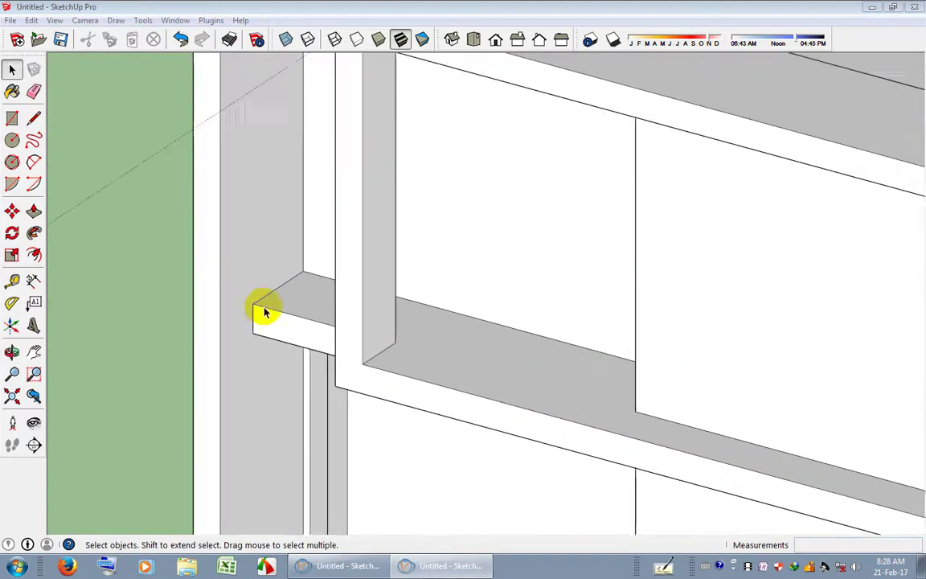
{"action": "middle_click_drag", "start_coordinate": [265, 312], "coordinate": [341, 296]}
{"action": "left_click", "coordinate": [12, 118]}
{"action": "mouse_move", "coordinate": [275, 221]}
{"action": "middle_mouse_down"}
{"action": "mouse_move", "coordinate": [318, 356]}
{"action": "mouse_move", "coordinate": [266, 310]}
{"action": "middle_mouse_up"}
{"action": "scroll", "coordinate": [256, 303], "scroll_direction": "up", "scroll_amount": 2}
{"action": "left_click", "coordinate": [250, 305]}
{"action": "scroll", "coordinate": [266, 295], "scroll_direction": "up", "scroll_amount": 1}
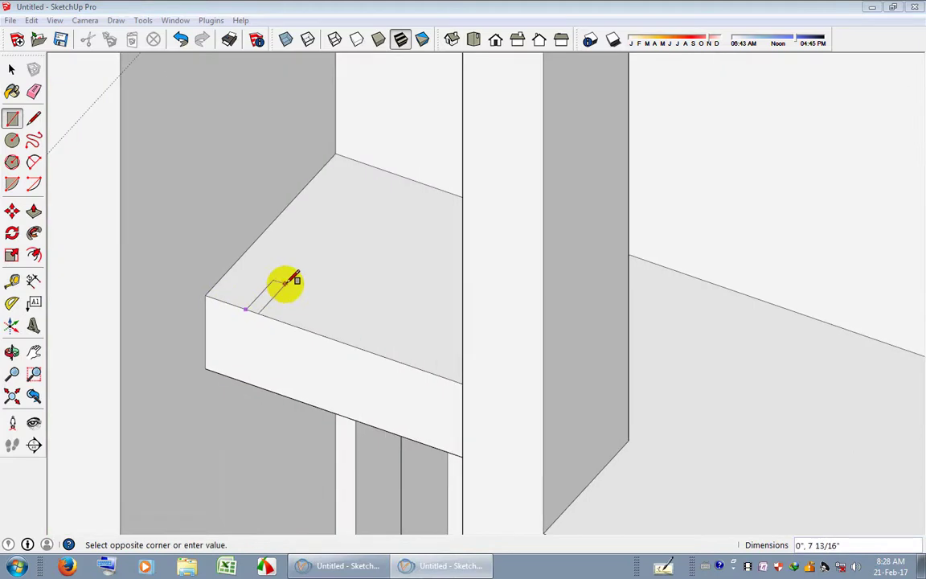
{"action": "key", "text": "space"}
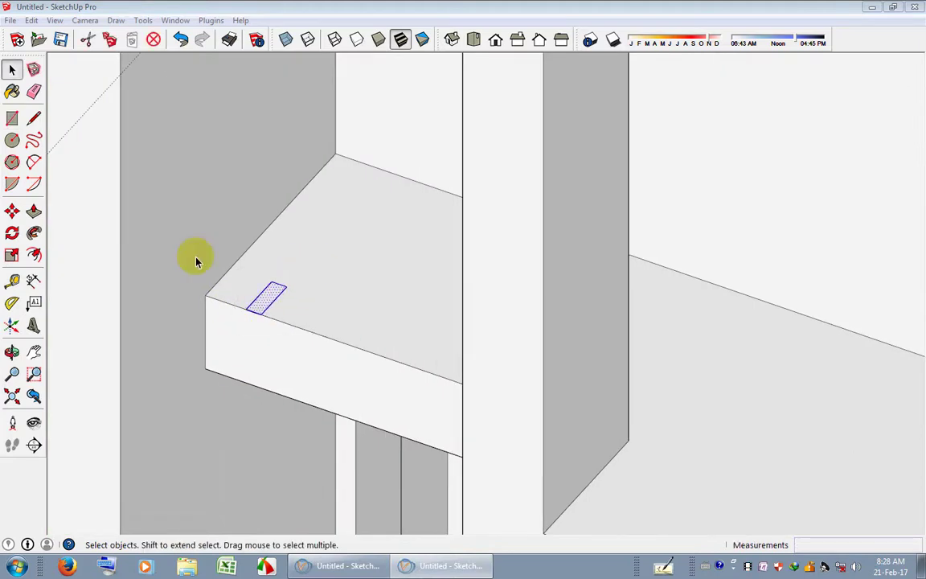
Make the rectangle a component and paint it dark grey Color_007 from Colors.
{"action": "left_click", "coordinate": [33, 69]}
{"action": "left_click", "coordinate": [322, 339]}
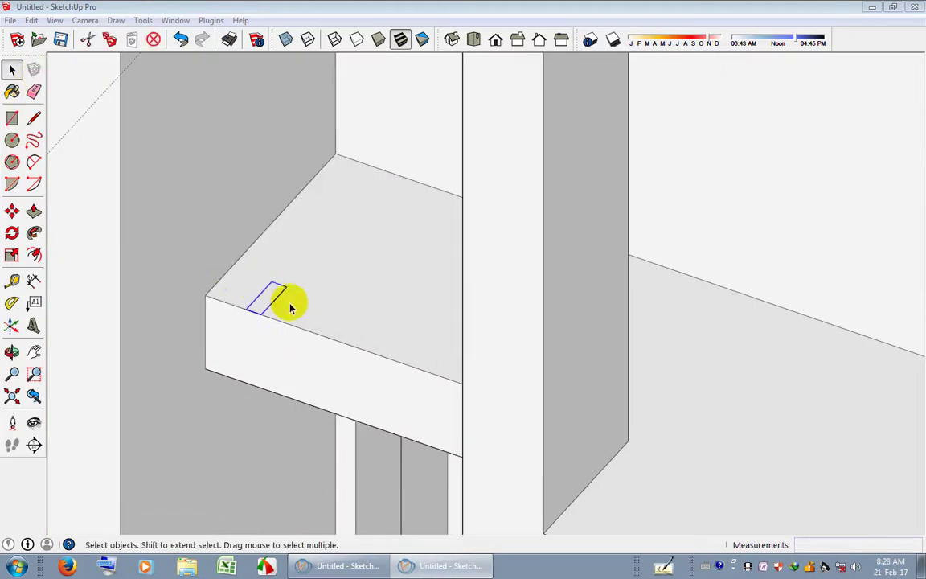
{"action": "scroll", "coordinate": [269, 300], "scroll_direction": "up", "scroll_amount": 2}
{"action": "double_click", "coordinate": [265, 299]}
{"action": "left_click", "coordinate": [12, 92]}
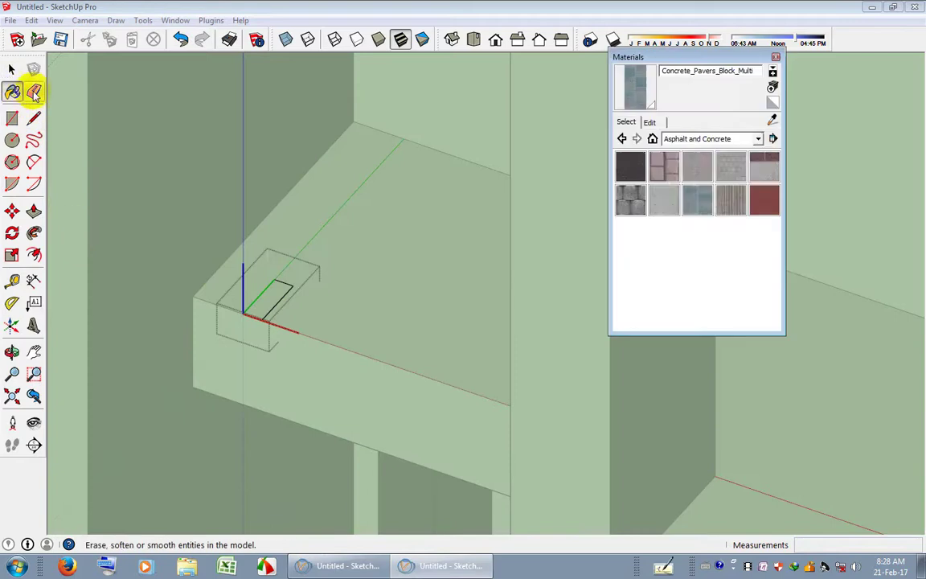
{"action": "left_click", "coordinate": [734, 138]}
{"action": "left_click", "coordinate": [709, 206]}
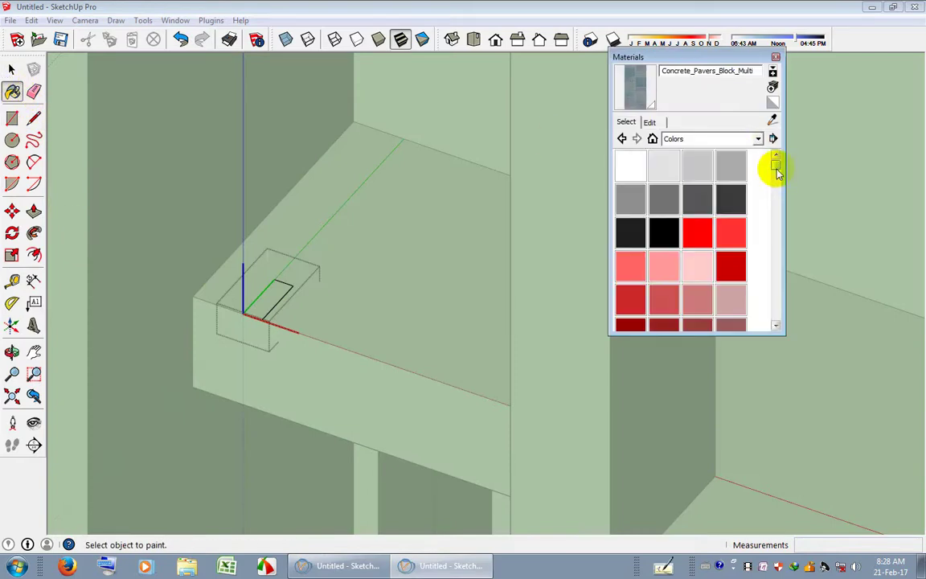
{"action": "left_click", "coordinate": [733, 198]}
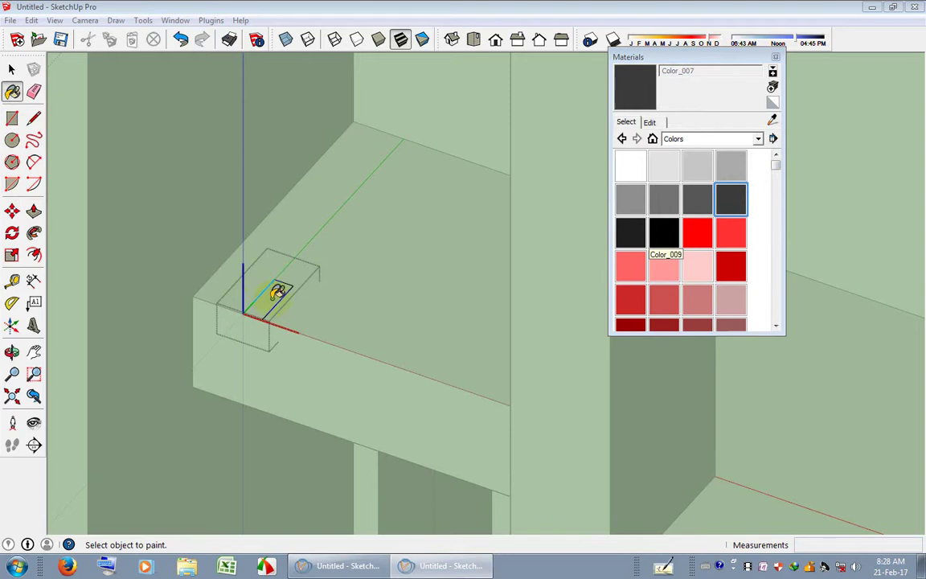
{"action": "scroll", "coordinate": [223, 292], "scroll_direction": "up", "scroll_amount": 2}
{"action": "left_click", "coordinate": [34, 211]}
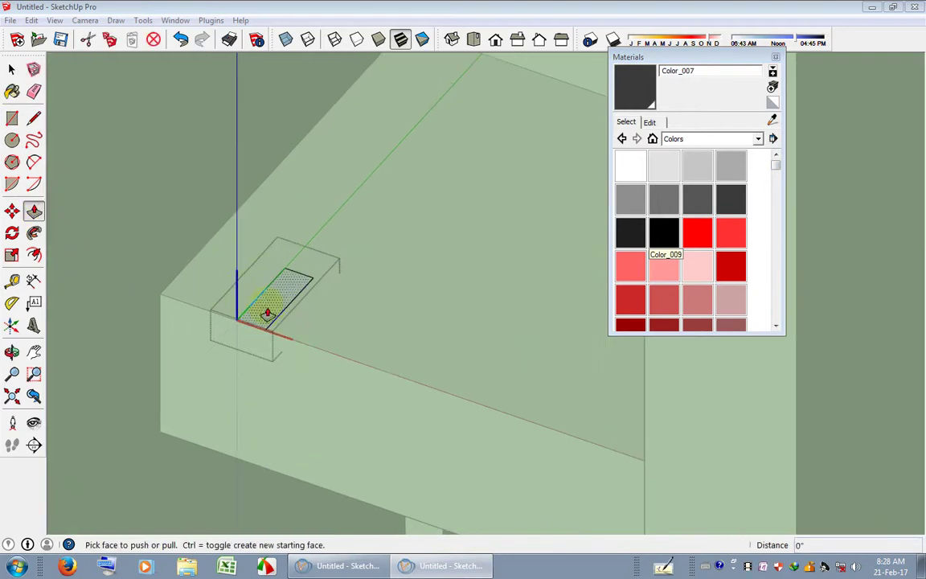
Extrude the rectangle into a tall vertical post.
{"action": "left_click", "coordinate": [269, 307]}
{"action": "mouse_move", "coordinate": [268, 200]}
{"action": "middle_mouse_down"}
{"action": "mouse_move", "coordinate": [344, 381]}
{"action": "mouse_move", "coordinate": [341, 407]}
{"action": "middle_mouse_up"}
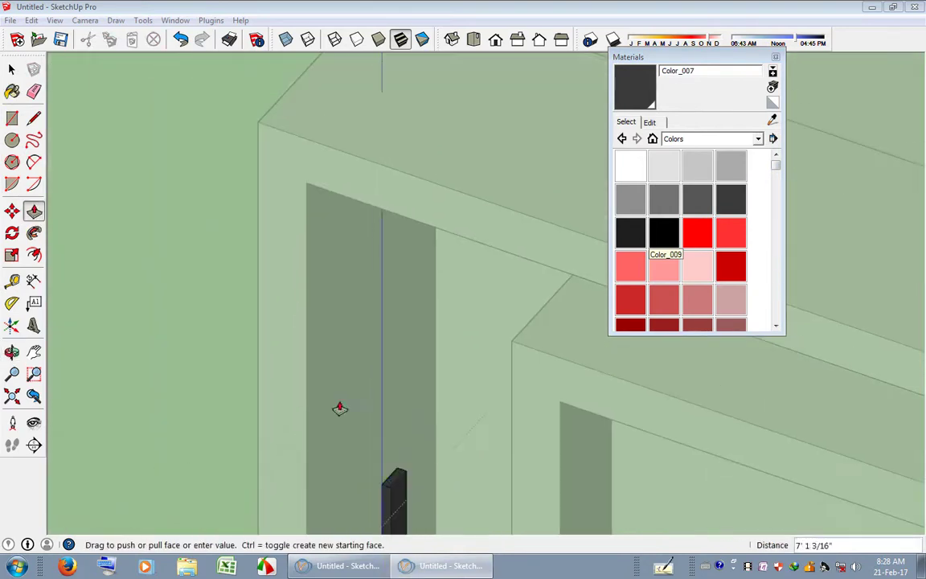
{"action": "left_click", "coordinate": [307, 201]}
{"action": "key", "text": "space"}
Copy the dark post beside the original and select the strip at its base.
{"action": "mouse_move", "coordinate": [139, 246]}
{"action": "middle_mouse_down"}
{"action": "mouse_move", "coordinate": [453, 366]}
{"action": "mouse_move", "coordinate": [315, 209]}
{"action": "mouse_move", "coordinate": [273, 462]}
{"action": "middle_mouse_up"}
{"action": "left_click", "coordinate": [274, 462]}
{"action": "scroll", "coordinate": [274, 464], "scroll_direction": "up", "scroll_amount": 2}
{"action": "key", "text": "m"}
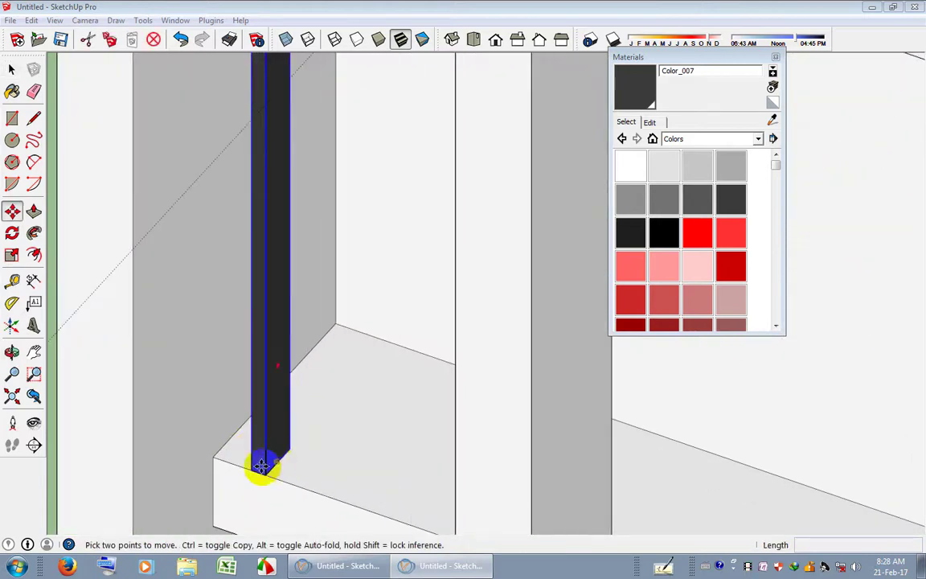
{"action": "scroll", "coordinate": [260, 463], "scroll_direction": "up", "scroll_amount": 2}
{"action": "key", "text": "ctrl"}
{"action": "left_click", "coordinate": [265, 474]}
{"action": "key", "text": "Escape"}
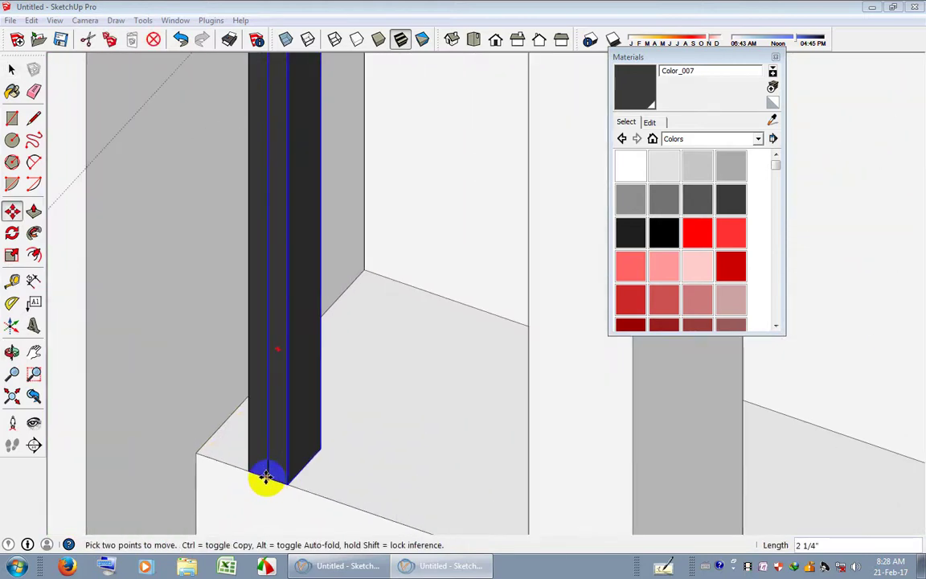
{"action": "left_click", "coordinate": [264, 480]}
{"action": "left_click", "coordinate": [283, 484]}
{"action": "key", "text": "space"}
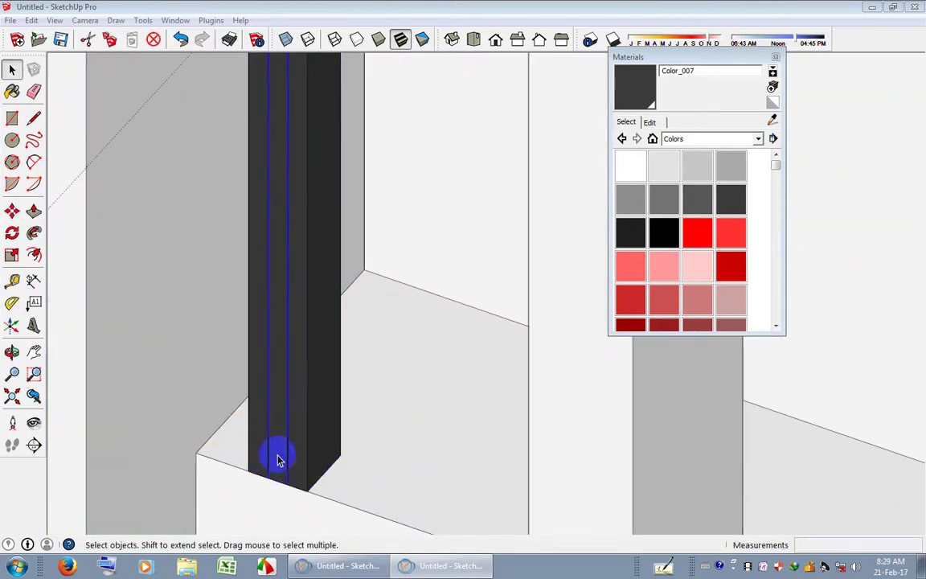
{"action": "left_click", "coordinate": [289, 475]}
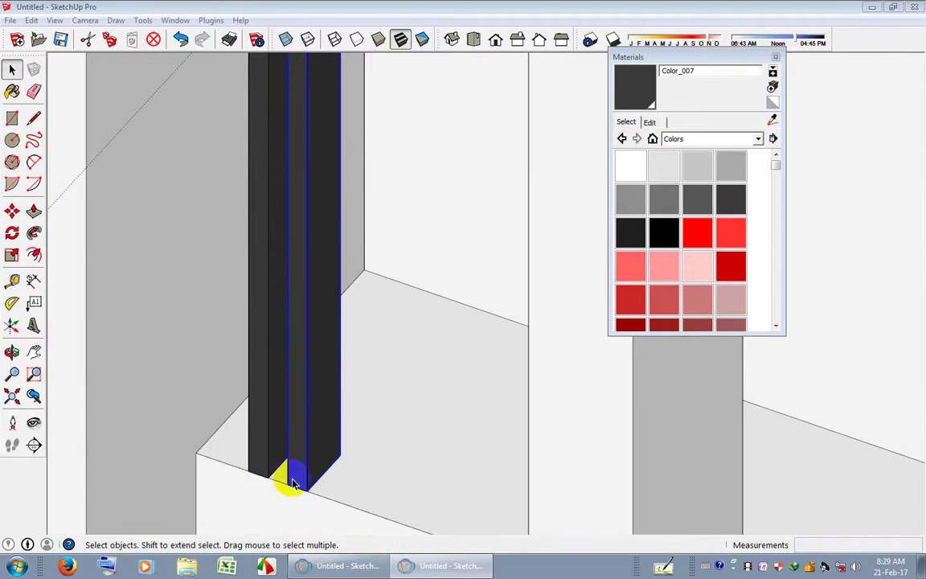
Undo the misplaced post copy and delete the stray strip left between the posts.
{"action": "left_click", "coordinate": [182, 39]}
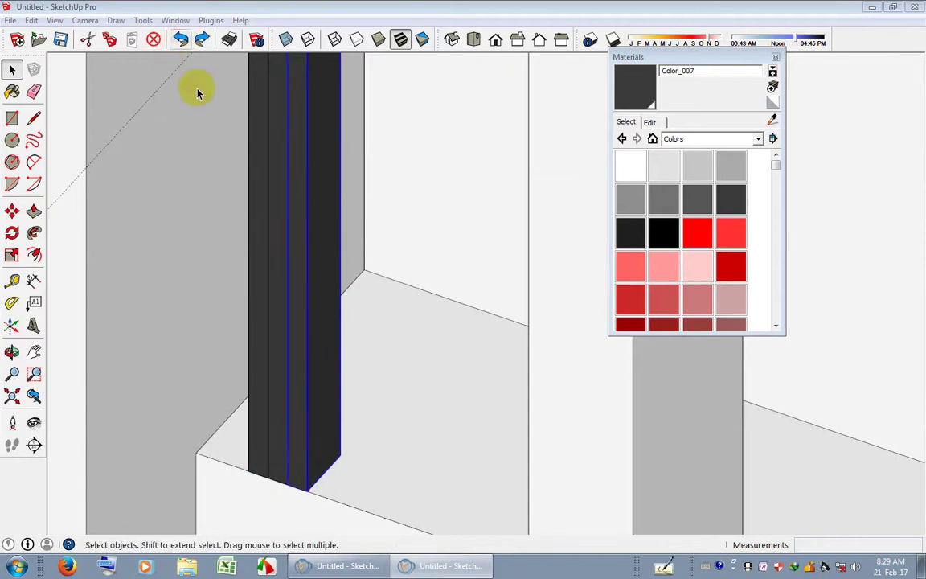
{"action": "key", "text": "m"}
{"action": "scroll", "coordinate": [289, 482], "scroll_direction": "up", "scroll_amount": 2}
{"action": "key", "text": "ctrl"}
{"action": "left_click", "coordinate": [283, 489]}
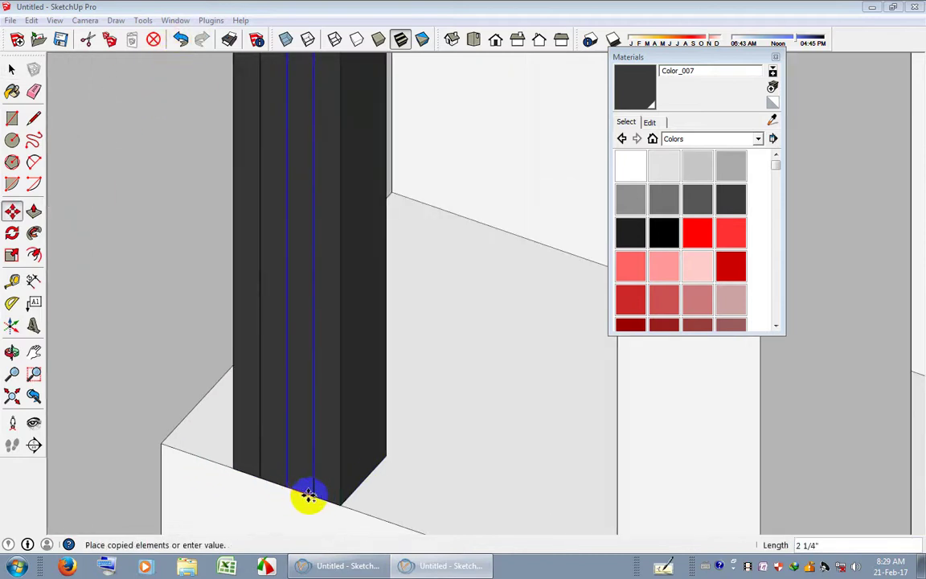
{"action": "left_click", "coordinate": [305, 496]}
{"action": "key", "text": "space"}
{"action": "key", "text": "Delete"}
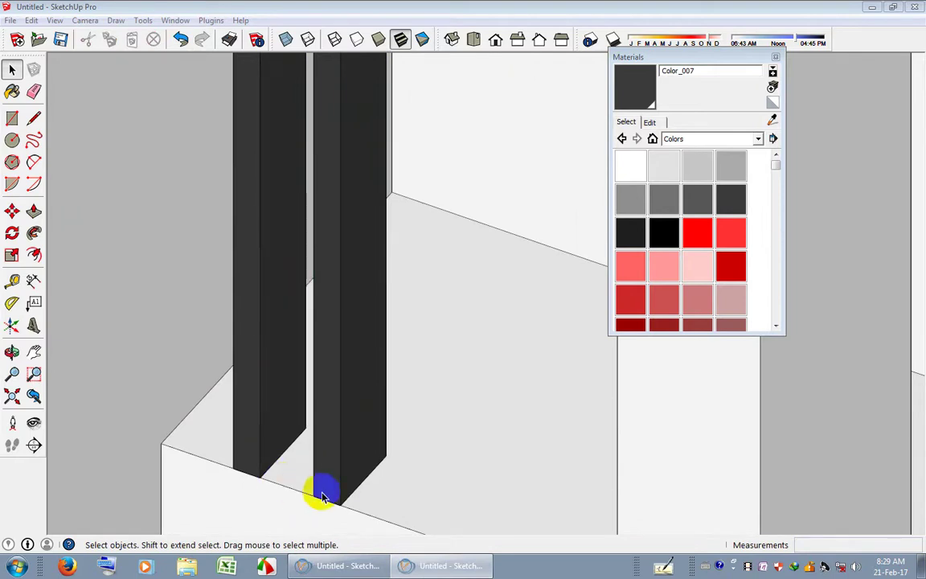
Copy the dark post 6 3/4" to the right, then add more copies along the ledge.
{"action": "key", "text": "m"}
{"action": "key", "text": "ctrl"}
{"action": "left_click", "coordinate": [281, 487]}
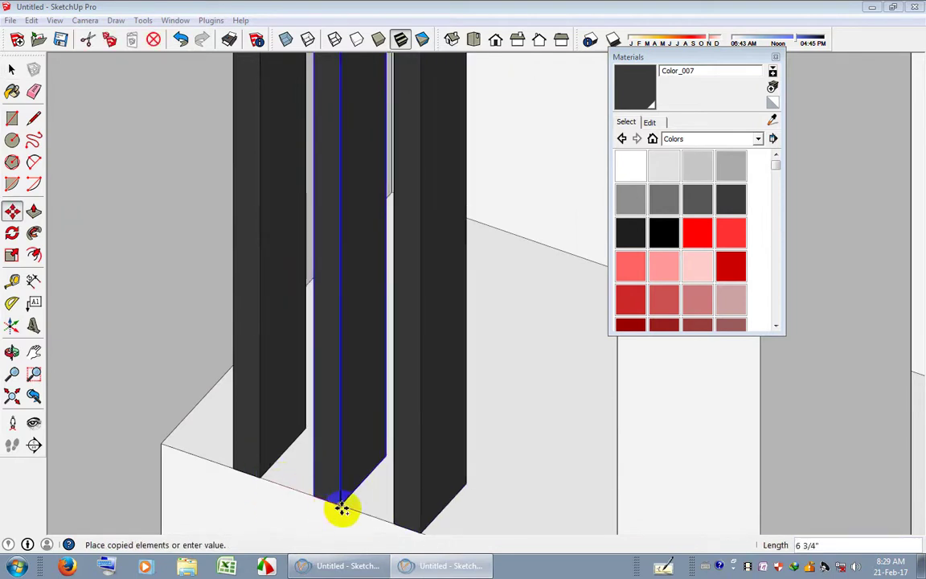
{"action": "left_click", "coordinate": [378, 506]}
{"action": "middle_click_drag", "start_coordinate": [378, 506], "coordinate": [311, 406], "text": "shift"}
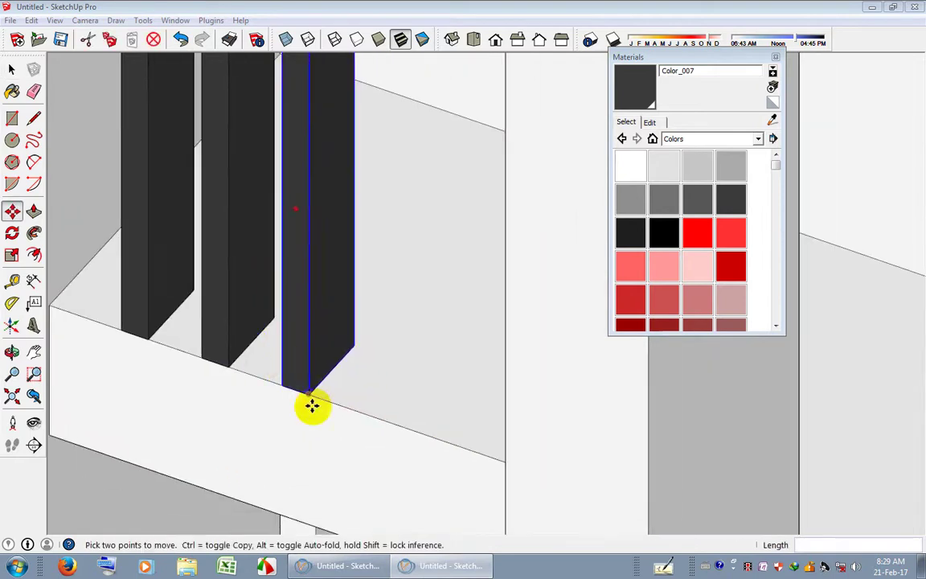
{"action": "left_click", "coordinate": [231, 368]}
{"action": "left_click", "coordinate": [307, 391]}
{"action": "left_click", "coordinate": [307, 390]}
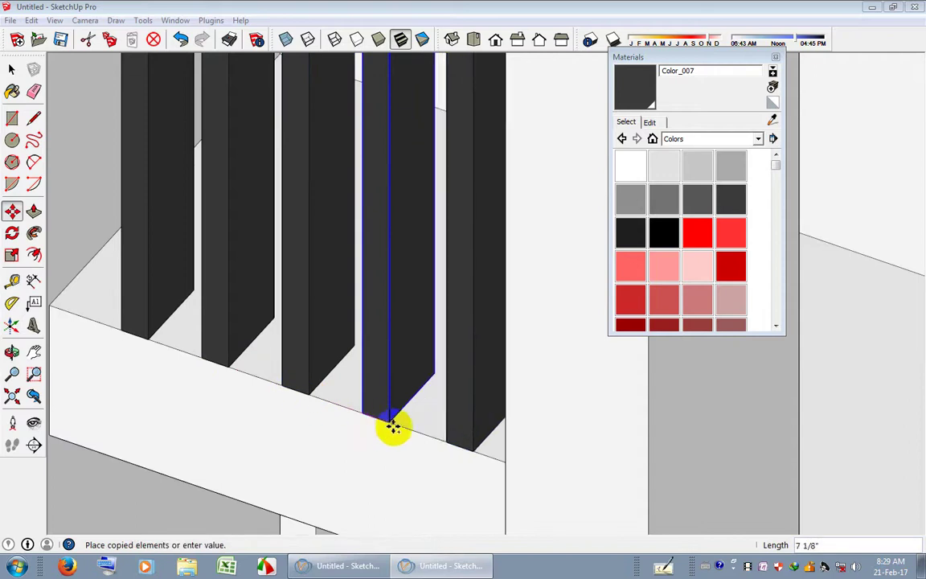
{"action": "key", "text": "space"}
Copy the rightmost post twice more to fill the rest of the ledge.
{"action": "scroll", "coordinate": [392, 418], "scroll_direction": "down", "scroll_amount": 5}
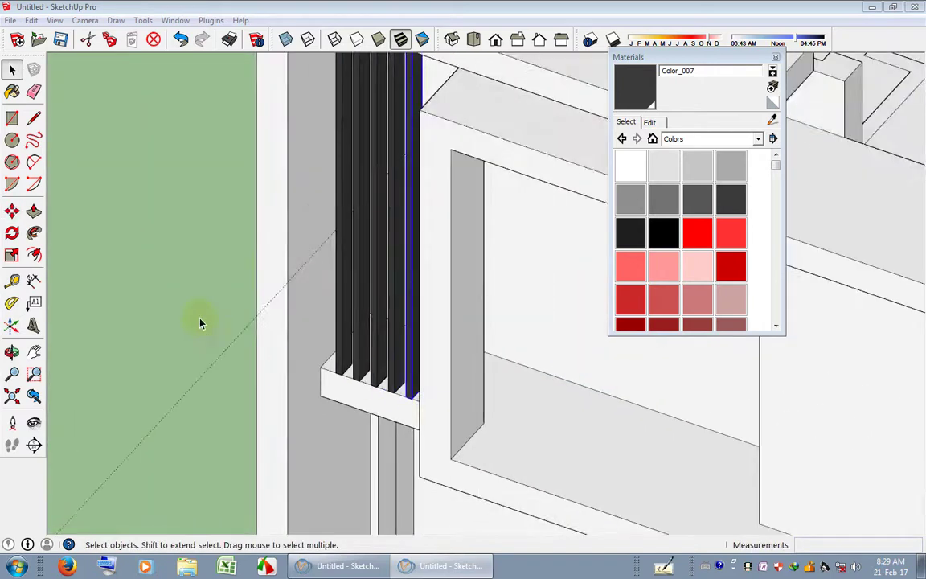
{"action": "mouse_move", "coordinate": [201, 323]}
{"action": "middle_mouse_down"}
{"action": "mouse_move", "coordinate": [383, 326]}
{"action": "mouse_move", "coordinate": [553, 269]}
{"action": "mouse_move", "coordinate": [403, 399]}
{"action": "middle_mouse_up"}
{"action": "scroll", "coordinate": [406, 410], "scroll_direction": "up", "scroll_amount": 3}
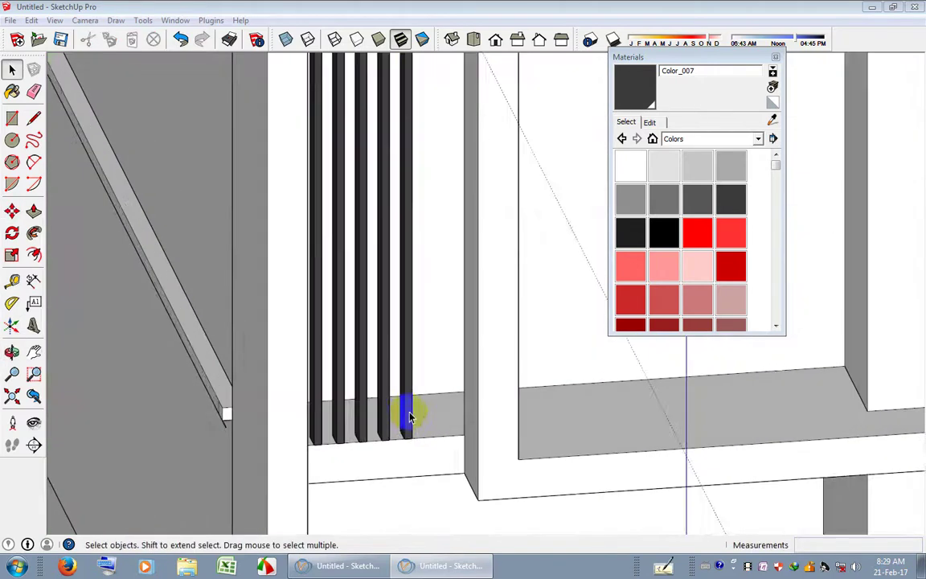
{"action": "left_click", "coordinate": [409, 416]}
{"action": "scroll", "coordinate": [405, 450], "scroll_direction": "up", "scroll_amount": 2}
{"action": "key", "text": "m"}
{"action": "scroll", "coordinate": [378, 465], "scroll_direction": "up", "scroll_amount": 2}
{"action": "scroll", "coordinate": [374, 454], "scroll_direction": "up", "scroll_amount": 2}
{"action": "left_click", "coordinate": [374, 445]}
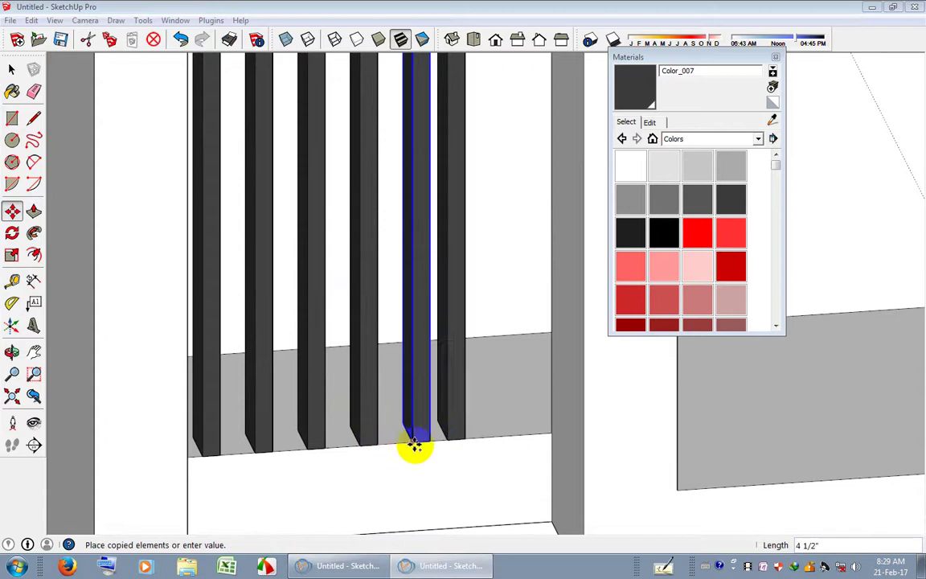
{"action": "left_click", "coordinate": [428, 438]}
{"action": "left_click", "coordinate": [423, 440]}
{"action": "key", "text": "ctrl"}
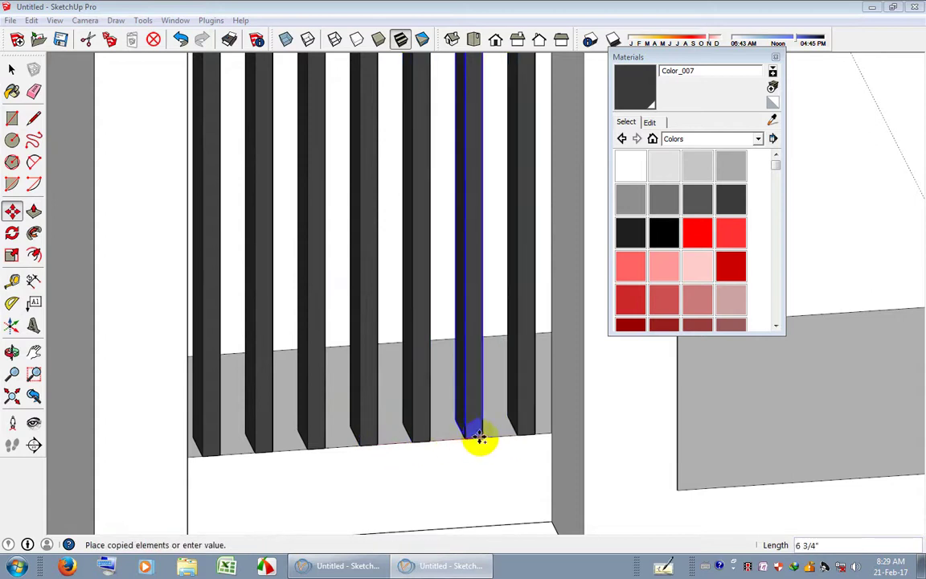
{"action": "key", "text": "space"}
{"action": "scroll", "coordinate": [479, 438], "scroll_direction": "down", "scroll_amount": 2}
{"action": "scroll", "coordinate": [406, 376], "scroll_direction": "down", "scroll_amount": 2}
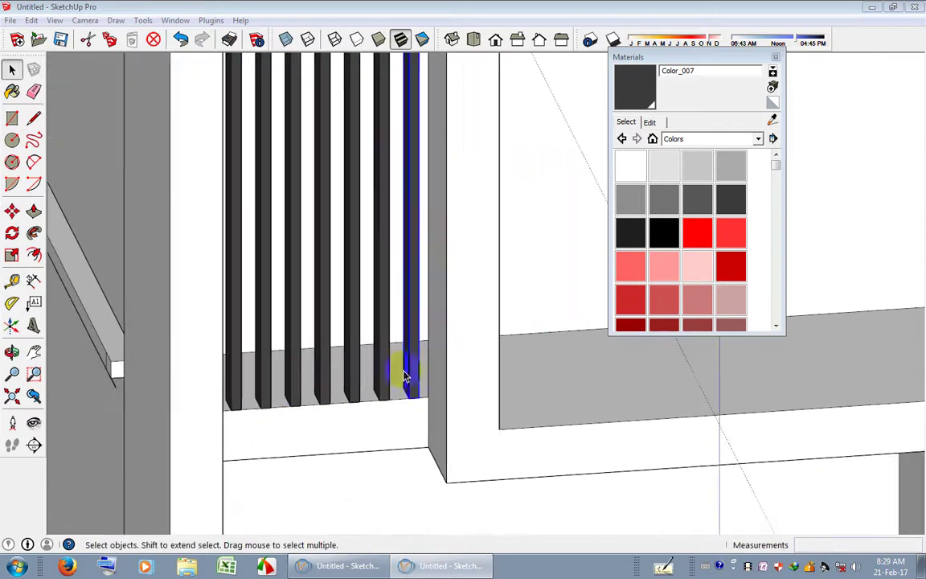
In front view, shift the row of posts 1 5/8" left along the red axis.
{"action": "left_click", "coordinate": [496, 39]}
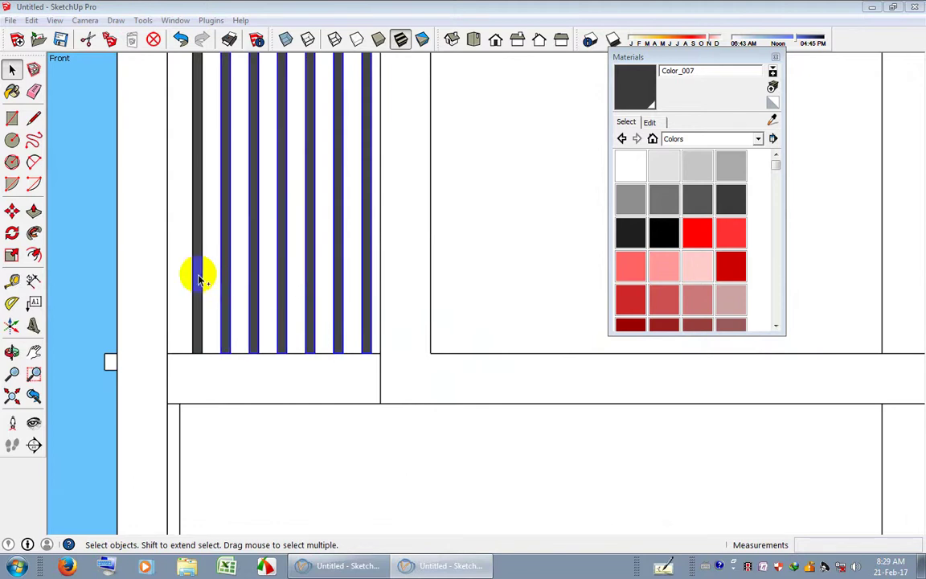
{"action": "scroll", "coordinate": [326, 344], "scroll_direction": "up", "scroll_amount": 2}
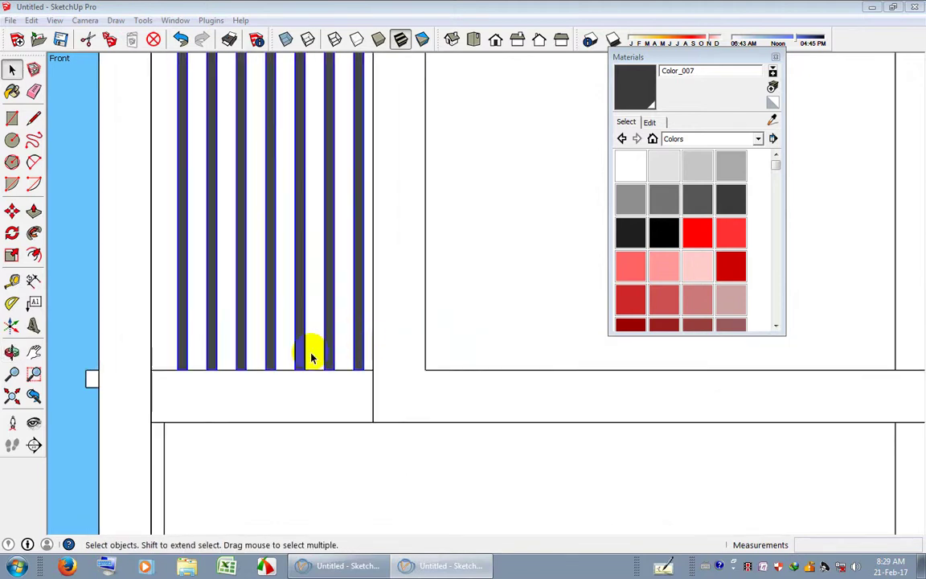
{"action": "key", "text": "m"}
{"action": "left_click_drag", "start_coordinate": [78, 303], "coordinate": [69, 303]}
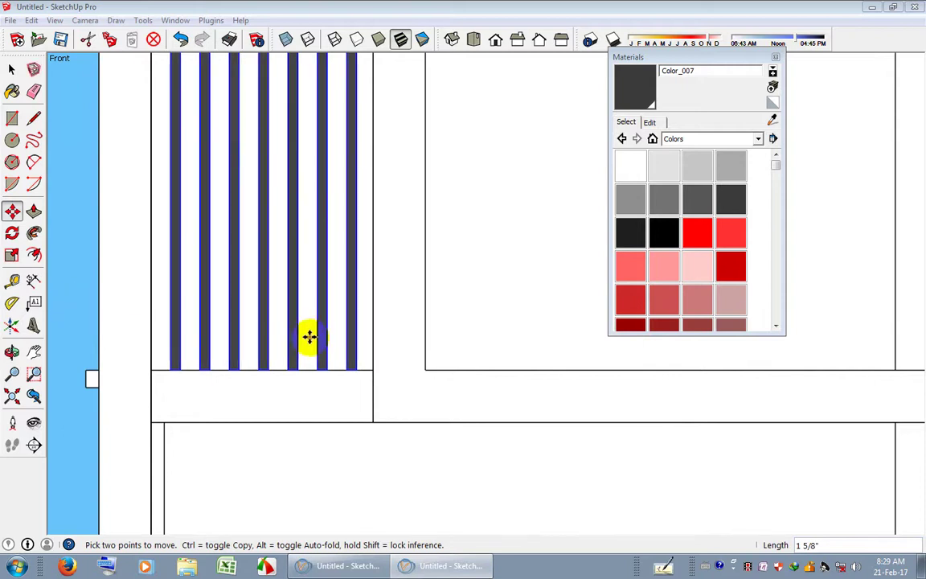
{"action": "key", "text": "space"}
{"action": "scroll", "coordinate": [307, 335], "scroll_direction": "down", "scroll_amount": 3}
{"action": "middle_click_drag", "start_coordinate": [423, 345], "coordinate": [275, 468]}
{"action": "scroll", "coordinate": [338, 362], "scroll_direction": "down", "scroll_amount": 3}
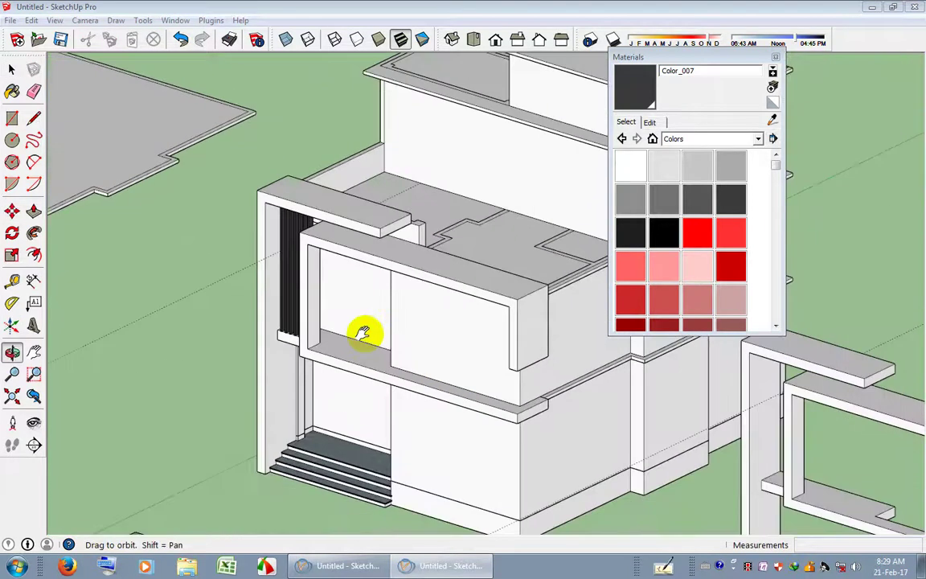
{"action": "scroll", "coordinate": [389, 269], "scroll_direction": "up", "scroll_amount": 1}
{"action": "scroll", "coordinate": [434, 258], "scroll_direction": "down", "scroll_amount": 1}
{"action": "scroll", "coordinate": [460, 265], "scroll_direction": "up", "scroll_amount": 1}
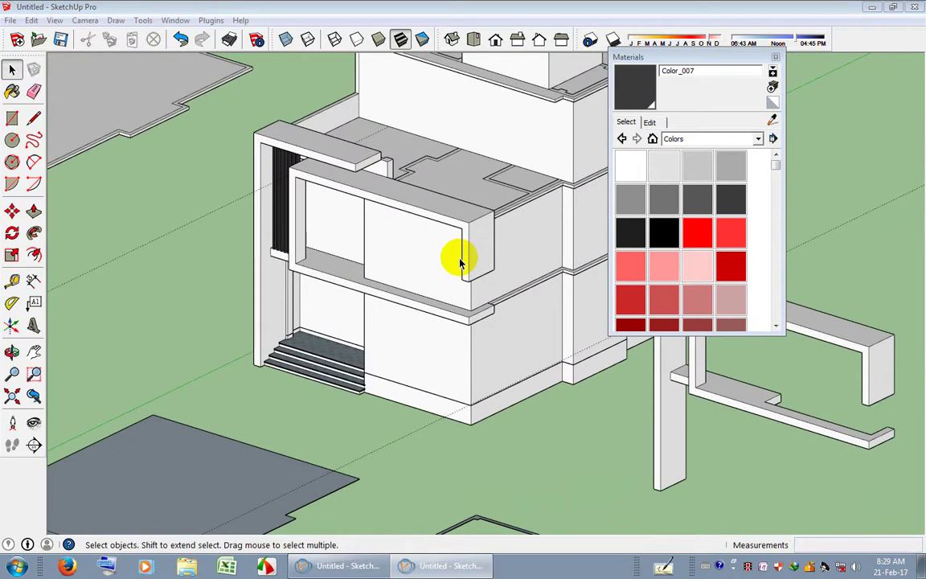
{"action": "middle_click_drag", "start_coordinate": [460, 265], "coordinate": [433, 291], "text": "shift"}
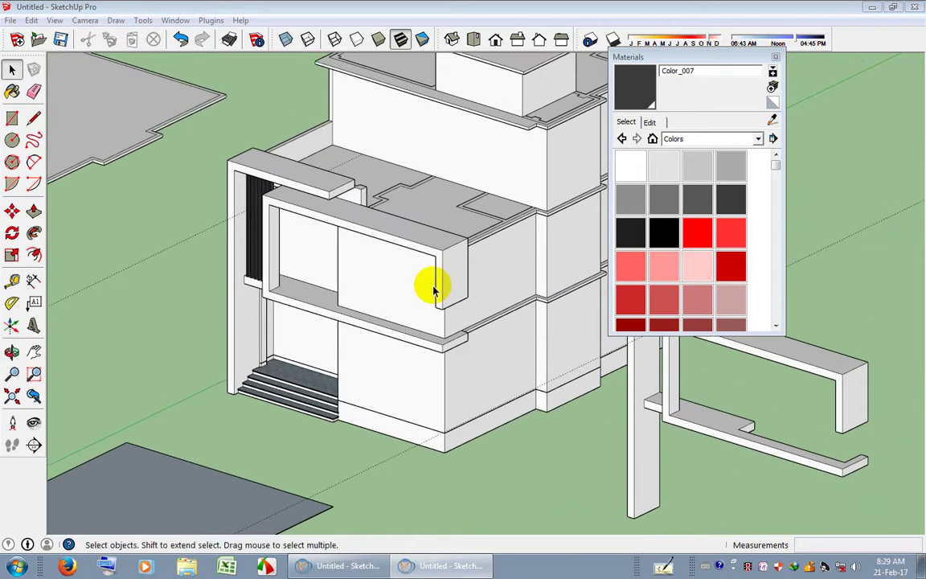
{"action": "scroll", "coordinate": [108, 113], "scroll_direction": "down", "scroll_amount": 2}
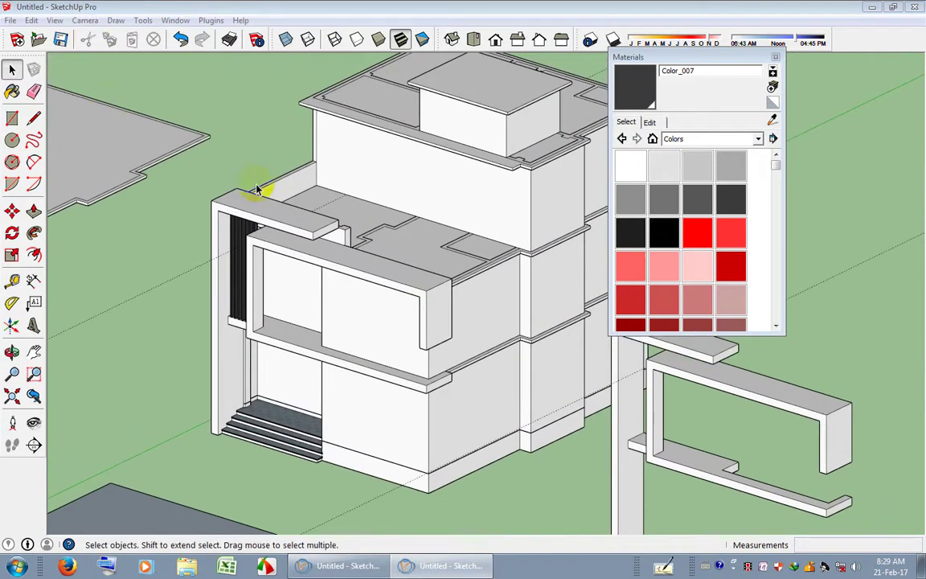
{"action": "scroll", "coordinate": [282, 213], "scroll_direction": "up", "scroll_amount": 2}
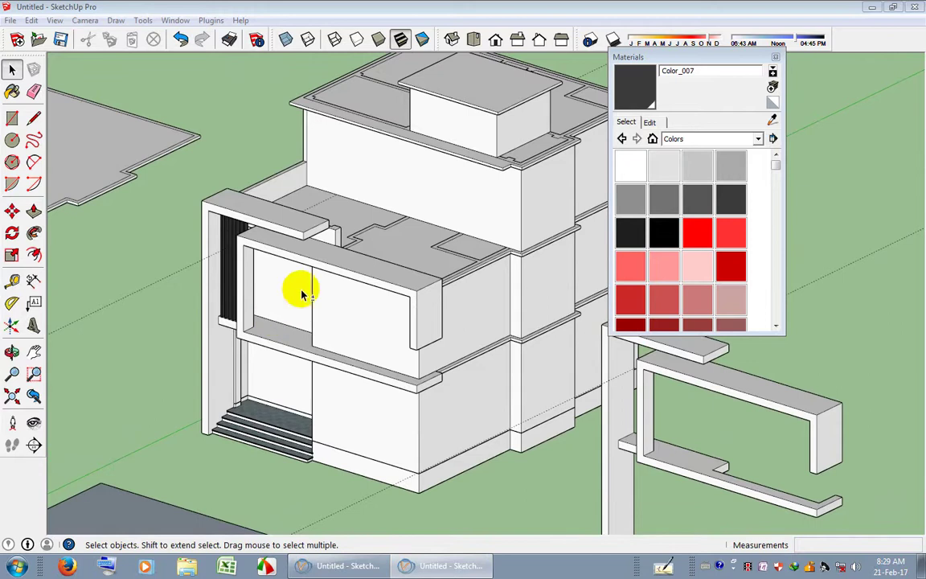
{"action": "scroll", "coordinate": [313, 265], "scroll_direction": "up", "scroll_amount": 2}
Open the front frame group for editing and switch the materials list to Stone.
{"action": "double_click", "coordinate": [330, 241]}
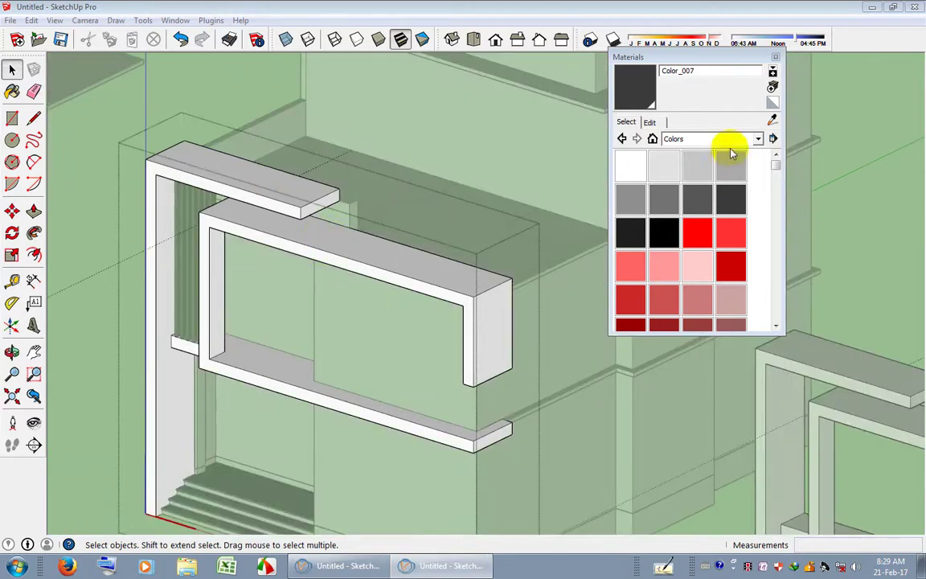
{"action": "left_click", "coordinate": [754, 139]}
{"action": "scroll", "coordinate": [756, 201], "scroll_direction": "up", "scroll_amount": 2}
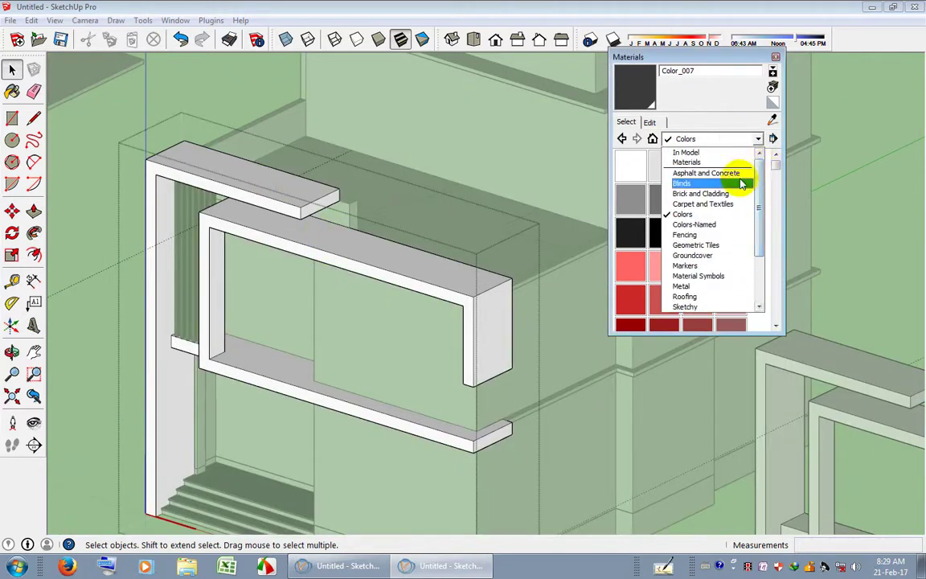
{"action": "left_click", "coordinate": [734, 177]}
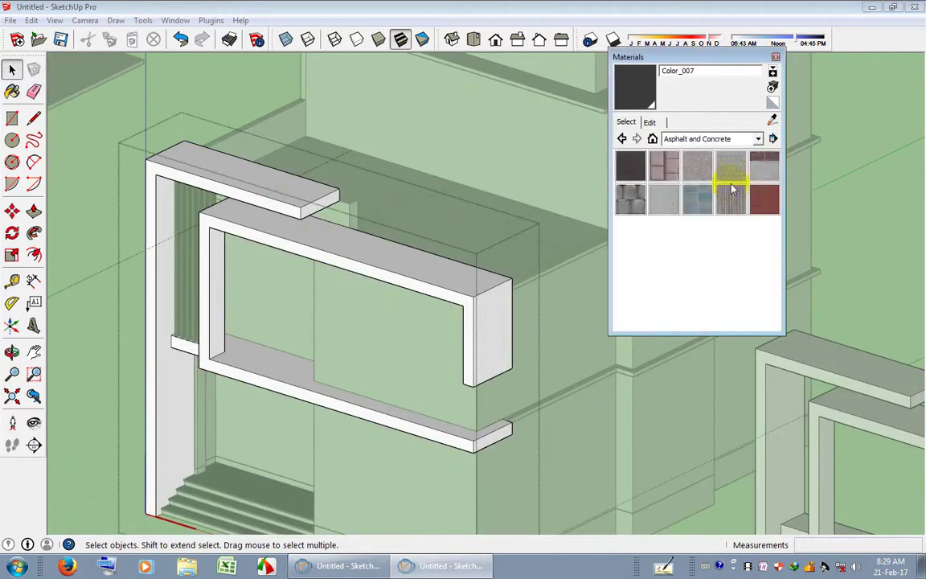
{"action": "left_click", "coordinate": [723, 139]}
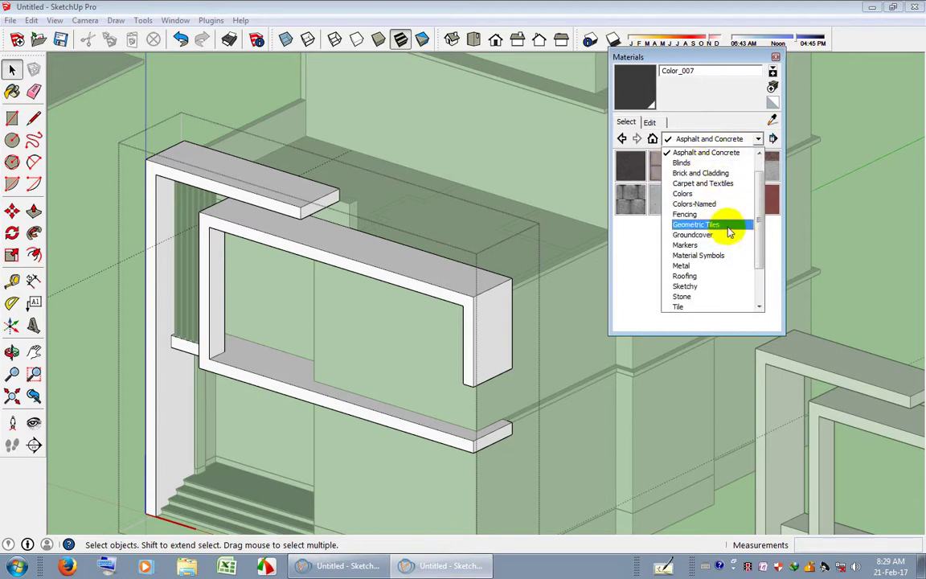
{"action": "left_click", "coordinate": [726, 225]}
{"action": "left_click", "coordinate": [758, 139]}
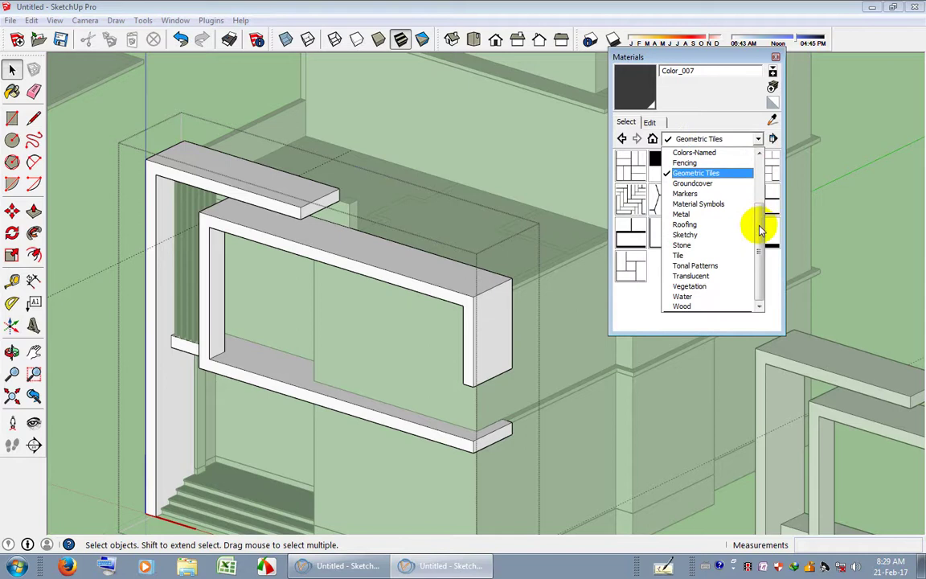
{"action": "left_click", "coordinate": [705, 248]}
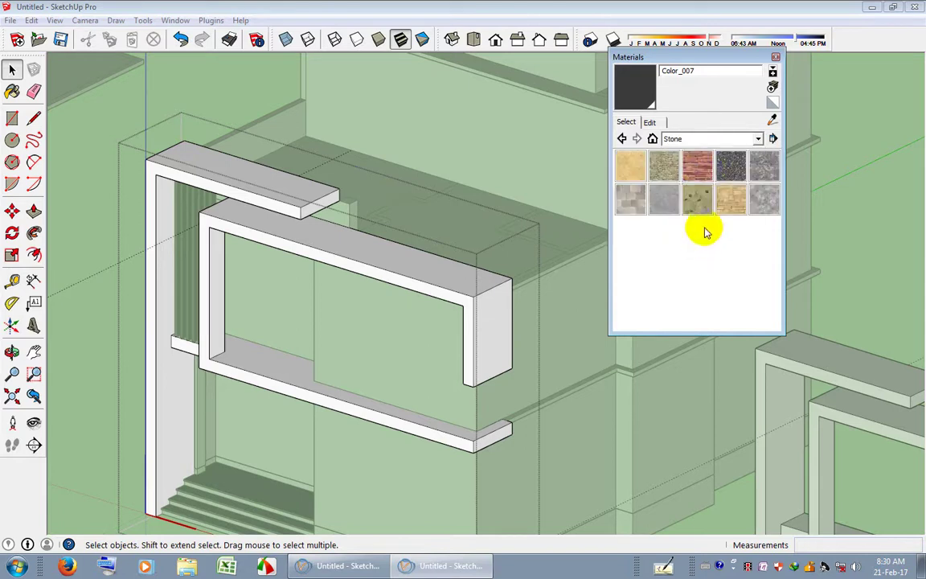
Trial-paint the top slab, column and lower frame with Stone_Masonry_Multi.
{"action": "left_click", "coordinate": [701, 169]}
{"action": "left_click", "coordinate": [730, 200]}
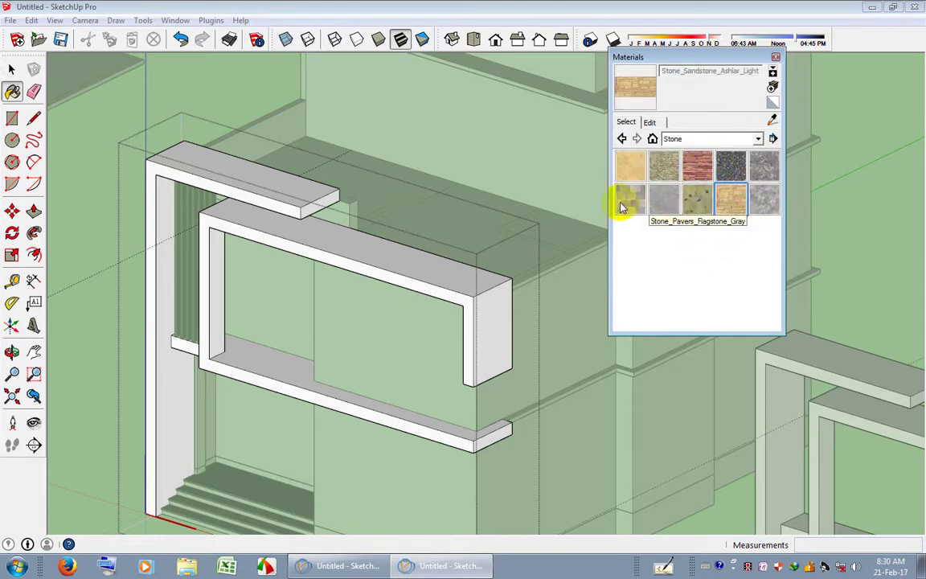
{"action": "left_click", "coordinate": [704, 169]}
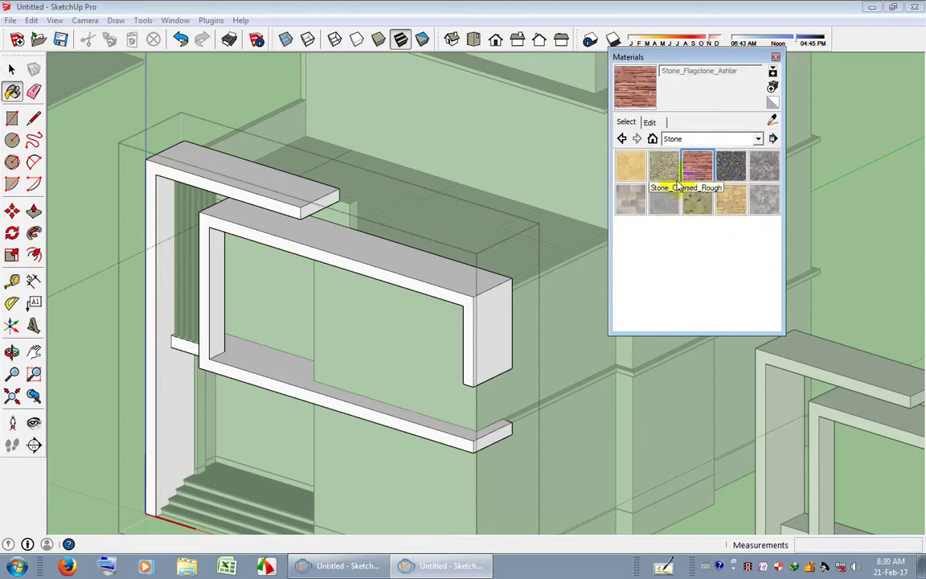
{"action": "left_click", "coordinate": [633, 207]}
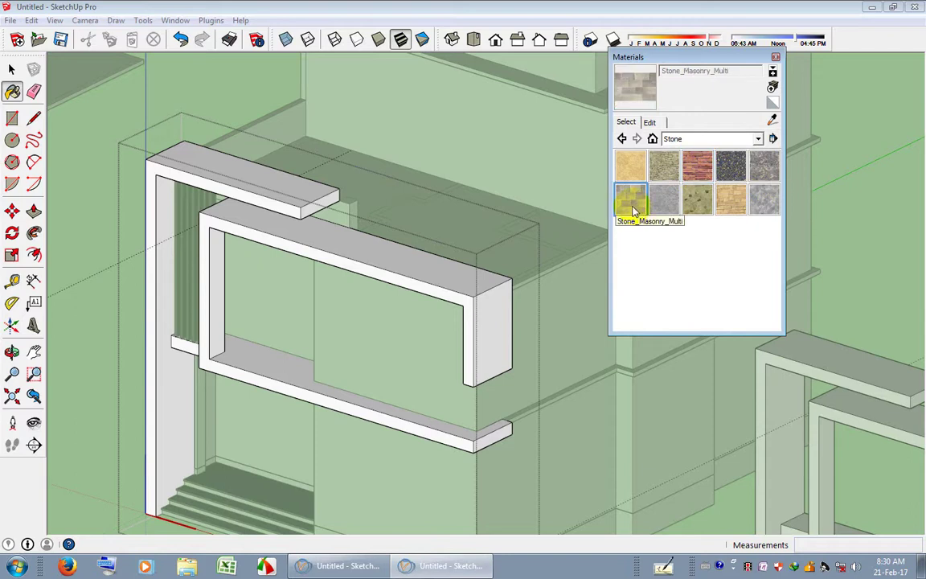
{"action": "scroll", "coordinate": [315, 211], "scroll_direction": "up", "scroll_amount": 2}
{"action": "left_click", "coordinate": [314, 204]}
{"action": "scroll", "coordinate": [329, 241], "scroll_direction": "up", "scroll_amount": 2}
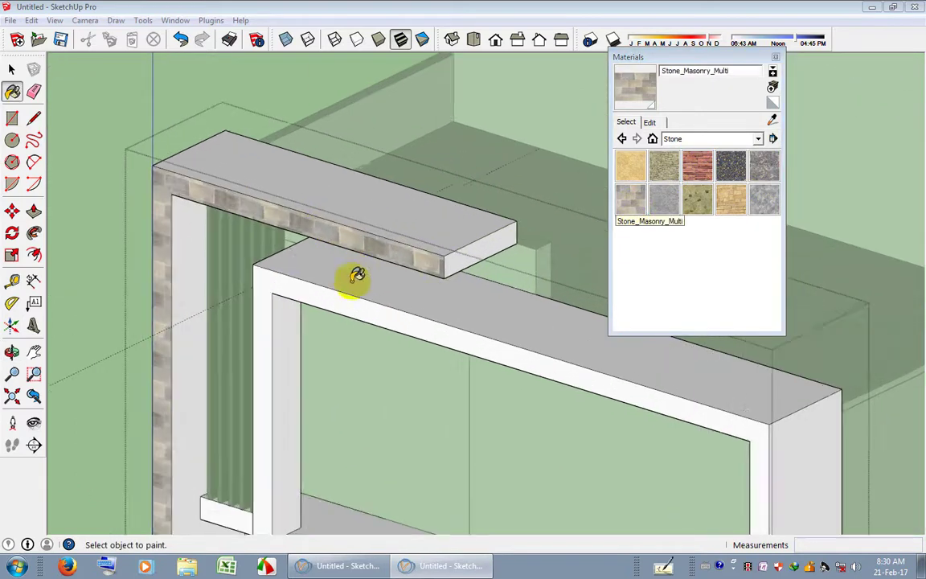
{"action": "scroll", "coordinate": [345, 297], "scroll_direction": "up", "scroll_amount": 1}
{"action": "left_click", "coordinate": [348, 302]}
{"action": "scroll", "coordinate": [361, 251], "scroll_direction": "down", "scroll_amount": 2}
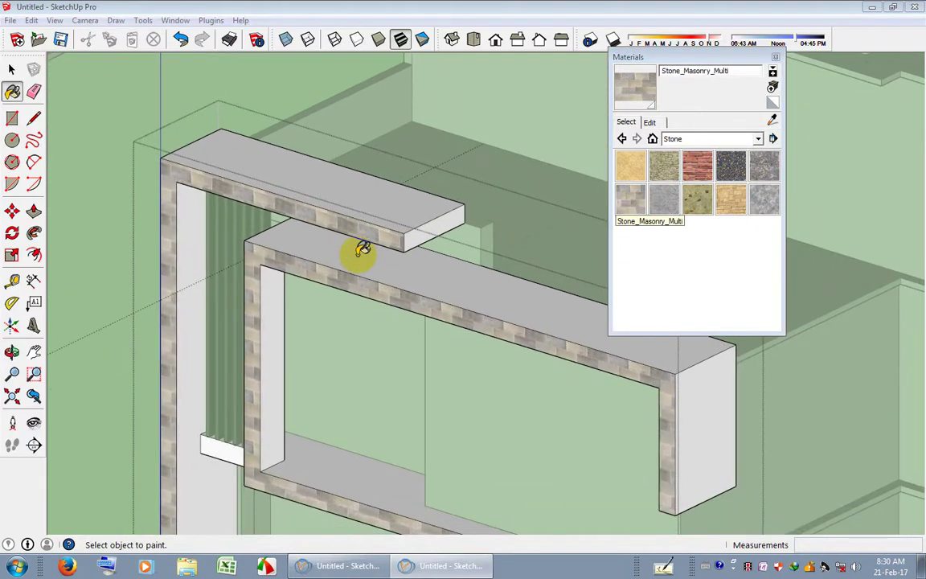
Repaint the top slab, column and lower frame with Stone_Sandstone_Ashlar_Light.
{"action": "left_click", "coordinate": [690, 182]}
{"action": "left_click", "coordinate": [730, 199]}
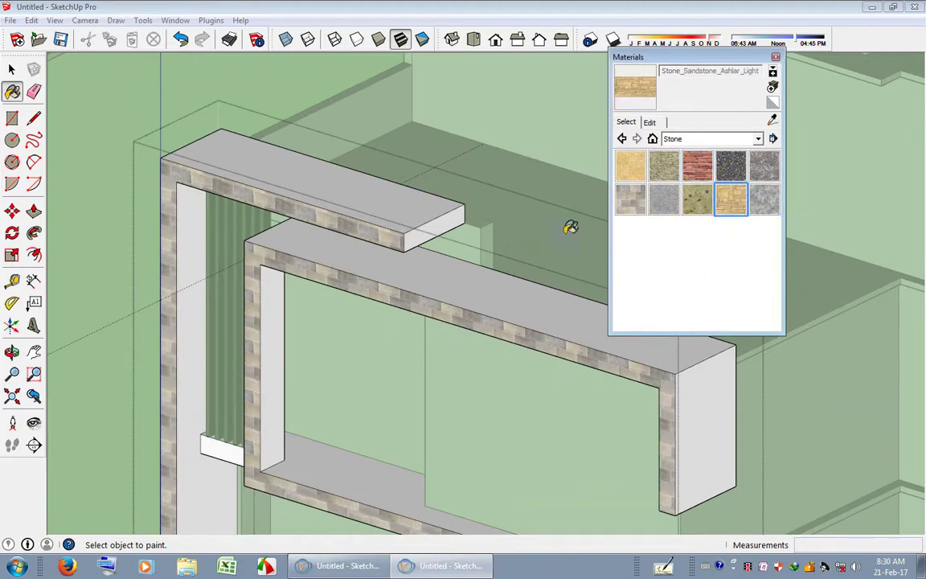
{"action": "left_click", "coordinate": [394, 228]}
{"action": "left_click", "coordinate": [392, 294]}
{"action": "middle_click_drag", "start_coordinate": [392, 293], "coordinate": [391, 169]}
Paint the end faces of the top frame and upper slab with the sandstone texture.
{"action": "mouse_move", "coordinate": [499, 283]}
{"action": "middle_mouse_down"}
{"action": "mouse_move", "coordinate": [575, 295]}
{"action": "mouse_move", "coordinate": [420, 249]}
{"action": "middle_mouse_up"}
{"action": "left_click", "coordinate": [420, 248]}
{"action": "scroll", "coordinate": [430, 369], "scroll_direction": "up", "scroll_amount": 1}
{"action": "mouse_move", "coordinate": [430, 369]}
{"action": "middle_mouse_down"}
{"action": "mouse_move", "coordinate": [347, 283]}
{"action": "mouse_move", "coordinate": [372, 366]}
{"action": "middle_mouse_up"}
{"action": "scroll", "coordinate": [289, 237], "scroll_direction": "up", "scroll_amount": 2}
{"action": "left_click", "coordinate": [294, 241]}
{"action": "scroll", "coordinate": [304, 269], "scroll_direction": "down", "scroll_amount": 3}
{"action": "mouse_move", "coordinate": [304, 269]}
{"action": "middle_mouse_down"}
{"action": "mouse_move", "coordinate": [246, 310]}
{"action": "mouse_move", "coordinate": [288, 299]}
{"action": "middle_mouse_up"}
{"action": "scroll", "coordinate": [287, 299], "scroll_direction": "down", "scroll_amount": 2}
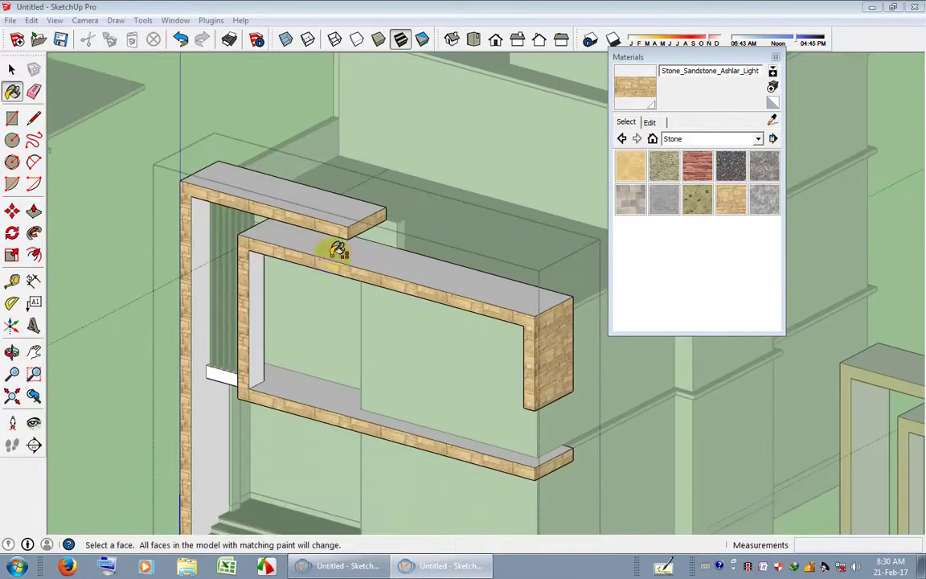
Pick Color_C05 from the Colors collection and paint two inner frame faces.
{"action": "left_click", "coordinate": [758, 138]}
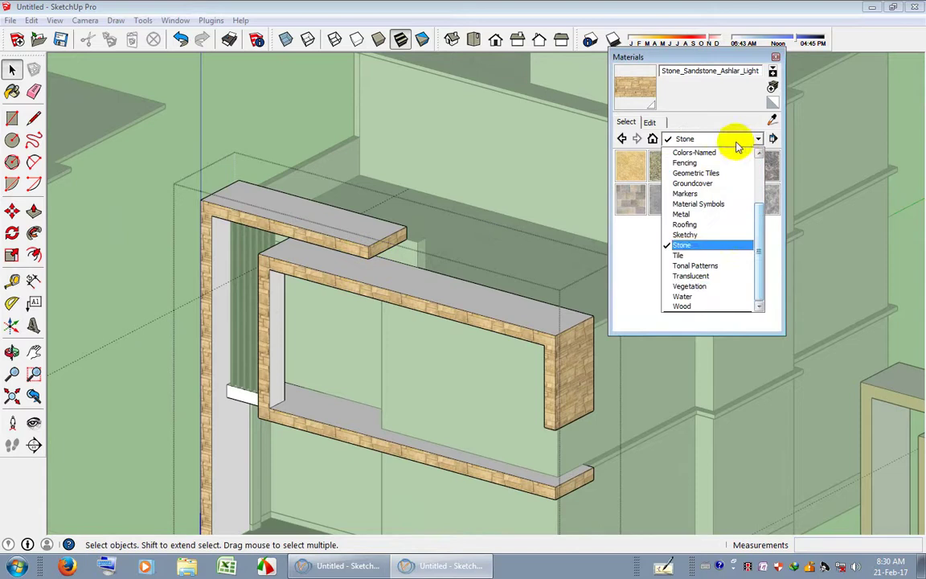
{"action": "left_click_drag", "start_coordinate": [760, 254], "coordinate": [760, 208]}
{"action": "left_click", "coordinate": [692, 203]}
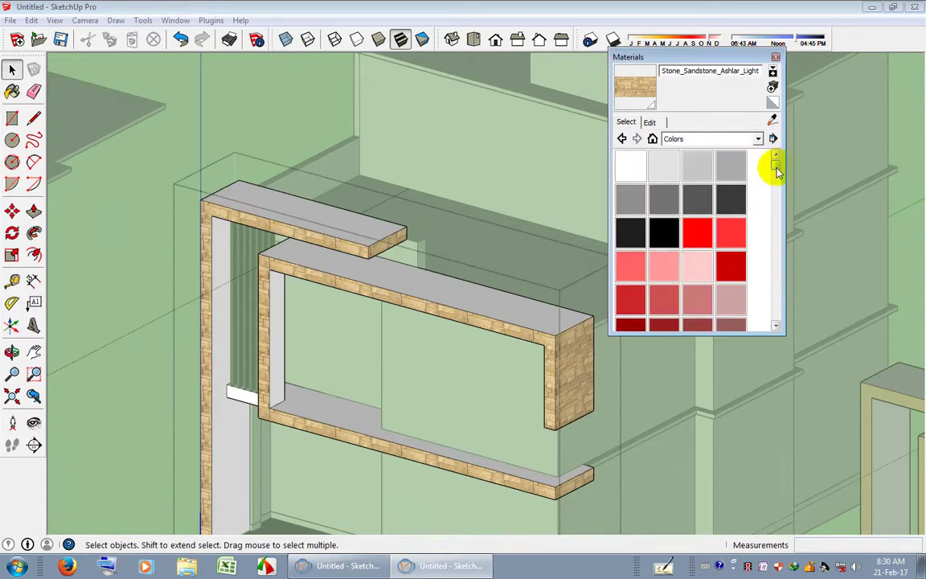
{"action": "mouse_move", "coordinate": [776, 171]}
{"action": "left_mouse_down"}
{"action": "mouse_move", "coordinate": [776, 206]}
{"action": "mouse_move", "coordinate": [777, 195]}
{"action": "left_mouse_up"}
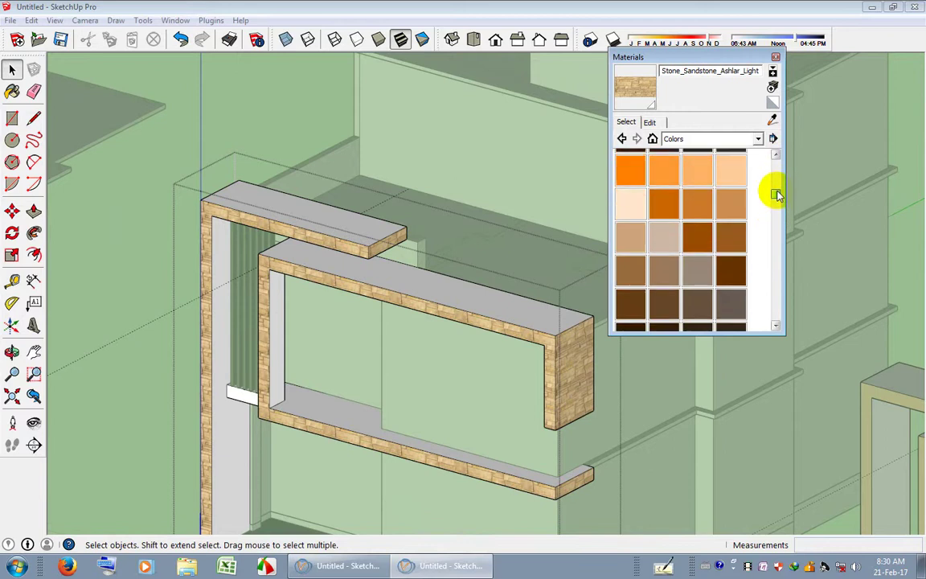
{"action": "left_click", "coordinate": [629, 207]}
{"action": "middle_click_drag", "start_coordinate": [383, 289], "coordinate": [228, 311]}
{"action": "left_click", "coordinate": [229, 314]}
{"action": "left_click", "coordinate": [301, 371]}
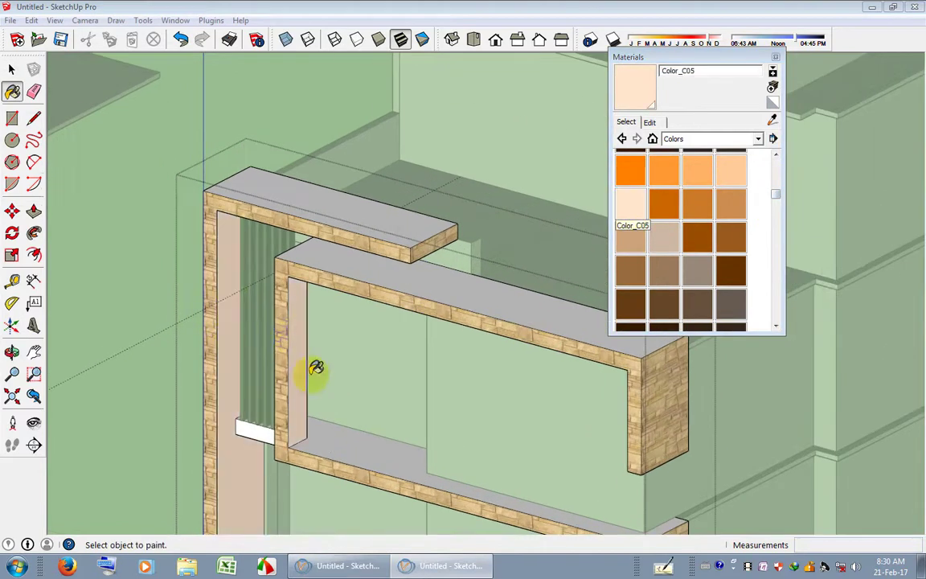
Paint the middle shelf's top and front faces Color_C05.
{"action": "middle_click_drag", "start_coordinate": [316, 367], "coordinate": [287, 328]}
{"action": "scroll", "coordinate": [248, 305], "scroll_direction": "down", "scroll_amount": 2}
{"action": "scroll", "coordinate": [247, 305], "scroll_direction": "up", "scroll_amount": 3}
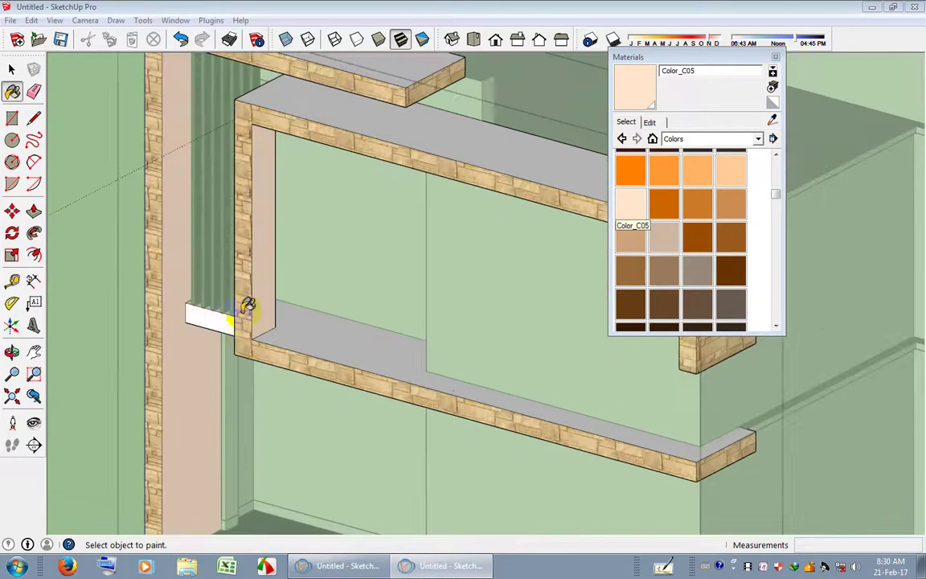
{"action": "middle_click_drag", "start_coordinate": [229, 316], "coordinate": [182, 362]}
{"action": "left_click", "coordinate": [296, 234]}
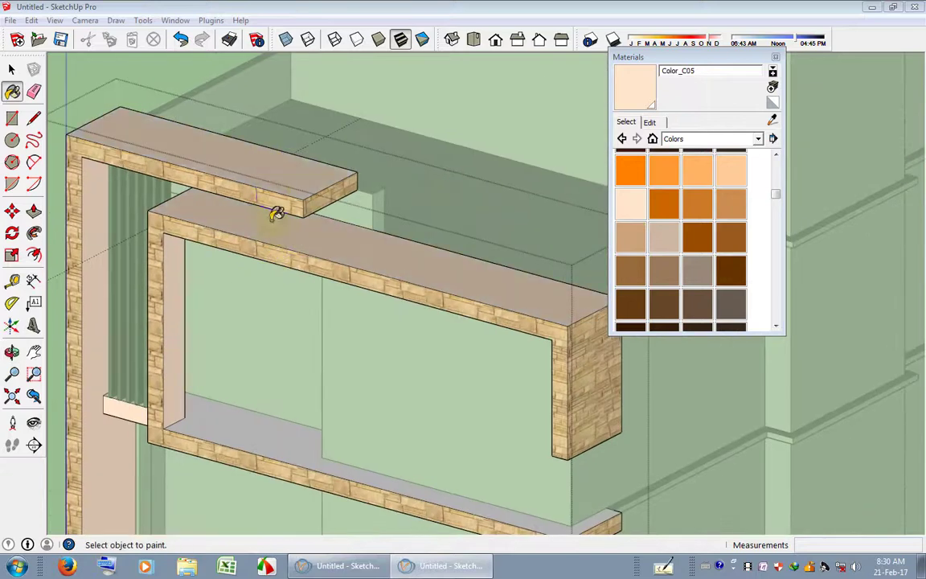
{"action": "scroll", "coordinate": [316, 296], "scroll_direction": "up", "scroll_amount": 2}
{"action": "mouse_move", "coordinate": [316, 295]}
{"action": "middle_mouse_down"}
{"action": "mouse_move", "coordinate": [419, 388]}
{"action": "mouse_move", "coordinate": [393, 436]}
{"action": "mouse_move", "coordinate": [388, 197]}
{"action": "mouse_move", "coordinate": [401, 240]}
{"action": "middle_mouse_up"}
{"action": "left_click", "coordinate": [399, 217]}
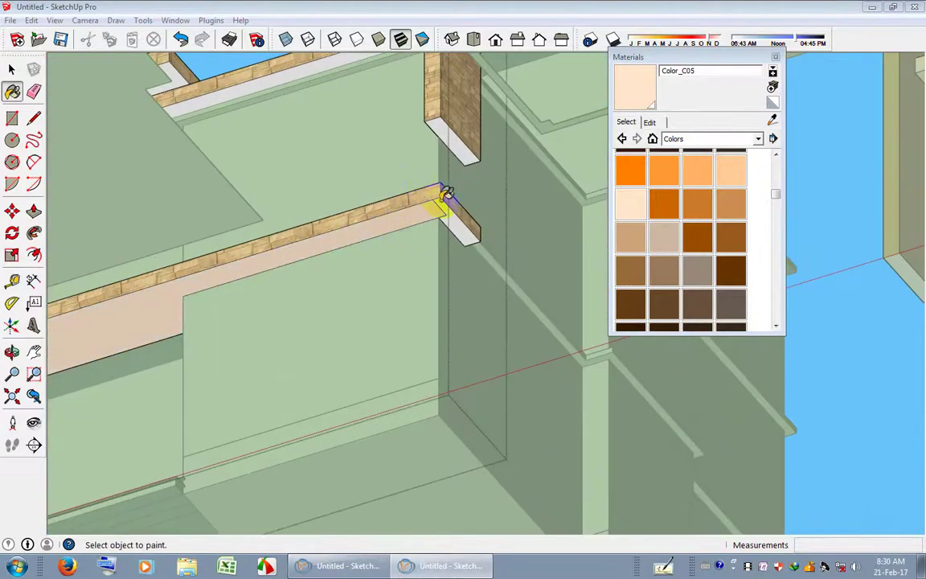
{"action": "scroll", "coordinate": [440, 196], "scroll_direction": "up", "scroll_amount": 2}
{"action": "scroll", "coordinate": [378, 141], "scroll_direction": "down", "scroll_amount": 2}
{"action": "middle_click_drag", "start_coordinate": [378, 140], "coordinate": [368, 209]}
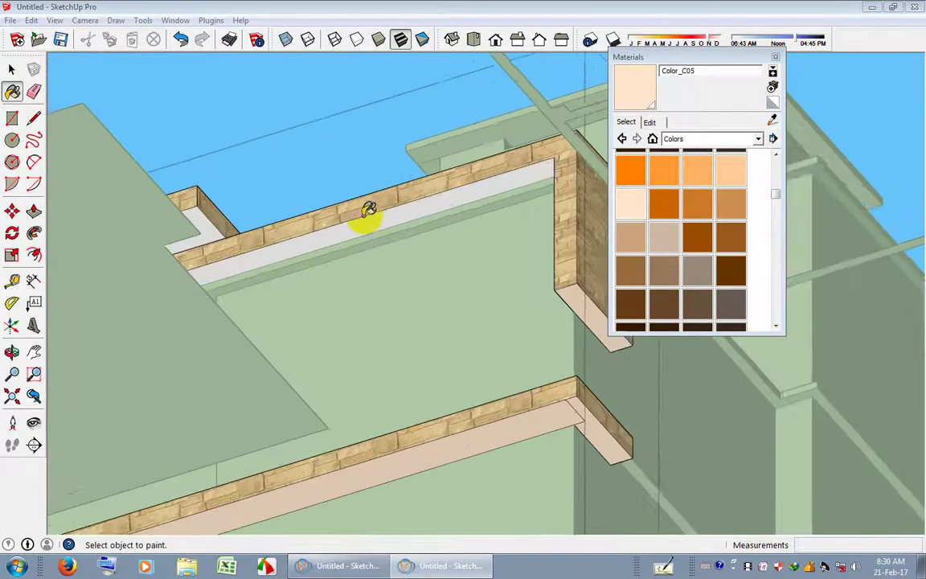
{"action": "middle_click_drag", "start_coordinate": [314, 264], "coordinate": [413, 325]}
{"action": "scroll", "coordinate": [413, 325], "scroll_direction": "down", "scroll_amount": 3}
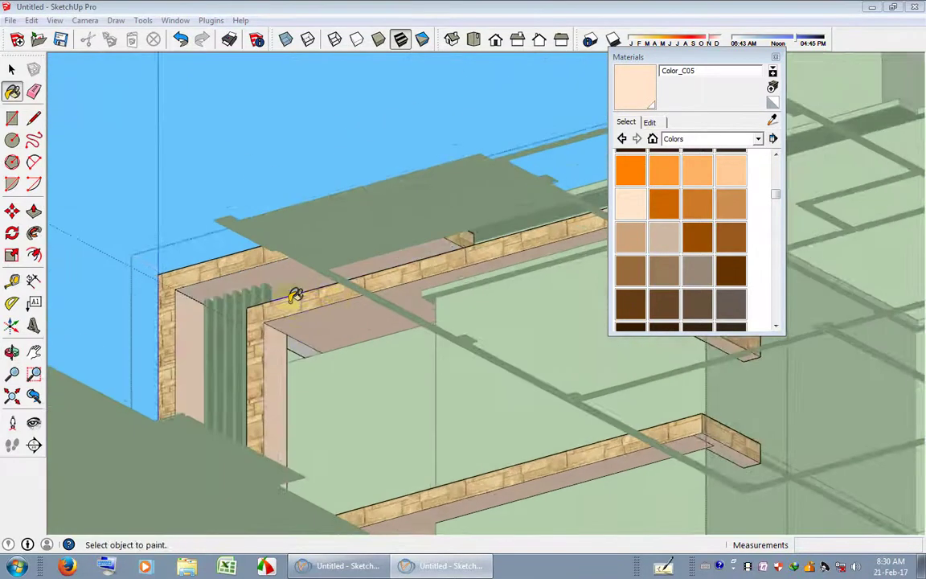
{"action": "middle_click_drag", "start_coordinate": [294, 296], "coordinate": [275, 301]}
{"action": "scroll", "coordinate": [297, 315], "scroll_direction": "up", "scroll_amount": 3}
{"action": "mouse_move", "coordinate": [456, 418]}
{"action": "middle_mouse_down"}
{"action": "mouse_move", "coordinate": [318, 175]}
{"action": "mouse_move", "coordinate": [341, 192]}
{"action": "mouse_move", "coordinate": [413, 186]}
{"action": "mouse_move", "coordinate": [448, 200]}
{"action": "mouse_move", "coordinate": [337, 269]}
{"action": "mouse_move", "coordinate": [399, 265]}
{"action": "mouse_move", "coordinate": [767, 374]}
{"action": "mouse_move", "coordinate": [490, 384]}
{"action": "mouse_move", "coordinate": [299, 269]}
{"action": "mouse_move", "coordinate": [300, 438]}
{"action": "mouse_move", "coordinate": [658, 450]}
{"action": "mouse_move", "coordinate": [387, 419]}
{"action": "middle_mouse_up"}
Orbit out to an overview of the building and close in on the tan frame.
{"action": "scroll", "coordinate": [431, 443], "scroll_direction": "up", "scroll_amount": 3}
{"action": "middle_click_drag", "start_coordinate": [431, 444], "coordinate": [474, 477]}
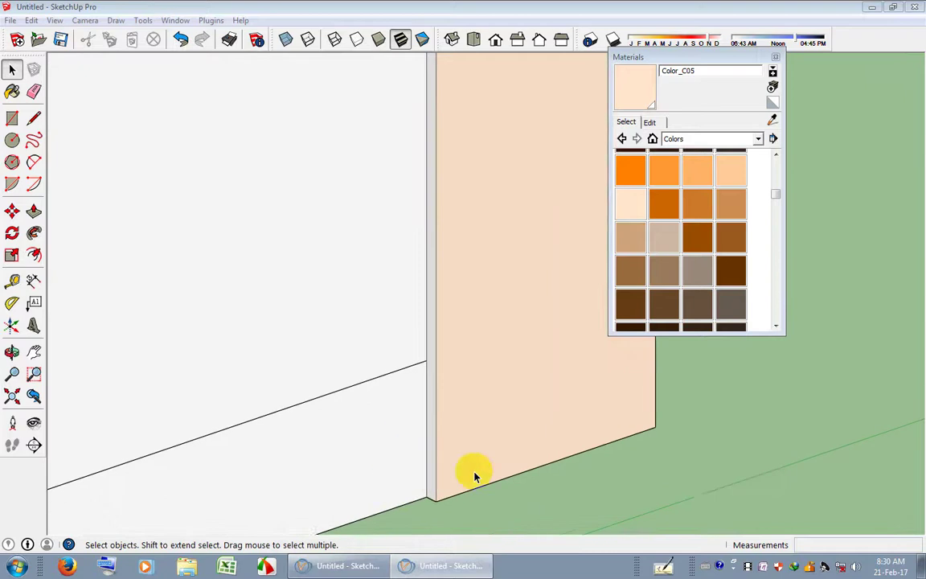
{"action": "scroll", "coordinate": [393, 422], "scroll_direction": "down", "scroll_amount": 3}
{"action": "mouse_move", "coordinate": [393, 393]}
{"action": "middle_mouse_down"}
{"action": "mouse_move", "coordinate": [145, 402]}
{"action": "mouse_move", "coordinate": [480, 438]}
{"action": "mouse_move", "coordinate": [559, 338]}
{"action": "middle_mouse_up"}
{"action": "scroll", "coordinate": [249, 279], "scroll_direction": "up", "scroll_amount": 3}
{"action": "scroll", "coordinate": [248, 299], "scroll_direction": "up", "scroll_amount": 2}
{"action": "middle_click_drag", "start_coordinate": [248, 300], "coordinate": [453, 396]}
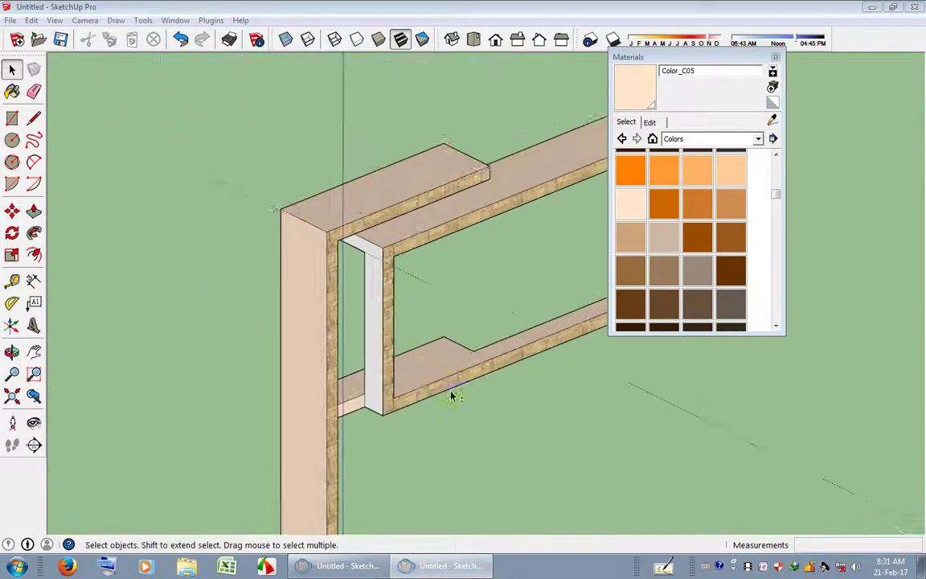
{"action": "mouse_move", "coordinate": [211, 154]}
{"action": "middle_mouse_down"}
{"action": "mouse_move", "coordinate": [351, 285]}
{"action": "mouse_move", "coordinate": [509, 409]}
{"action": "middle_mouse_up"}
{"action": "scroll", "coordinate": [287, 278], "scroll_direction": "up", "scroll_amount": 3}
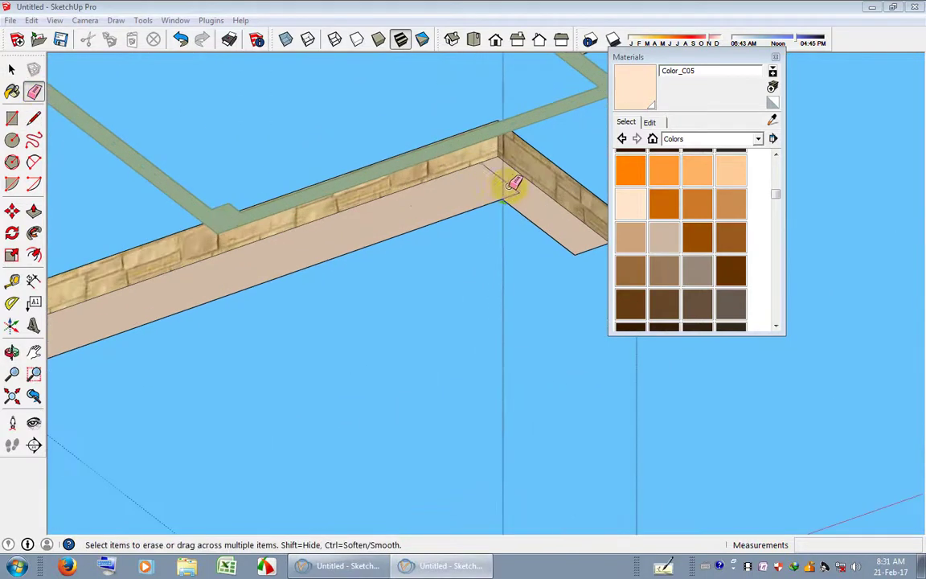
{"action": "scroll", "coordinate": [521, 189], "scroll_direction": "down", "scroll_amount": 3}
{"action": "mouse_move", "coordinate": [521, 190]}
{"action": "middle_mouse_down"}
{"action": "mouse_move", "coordinate": [428, 413]}
{"action": "mouse_move", "coordinate": [479, 182]}
{"action": "middle_mouse_up"}
{"action": "scroll", "coordinate": [417, 253], "scroll_direction": "up", "scroll_amount": 3}
Check the frame from ground-level and elevated angles, then bring up Save As.
{"action": "key", "text": "space"}
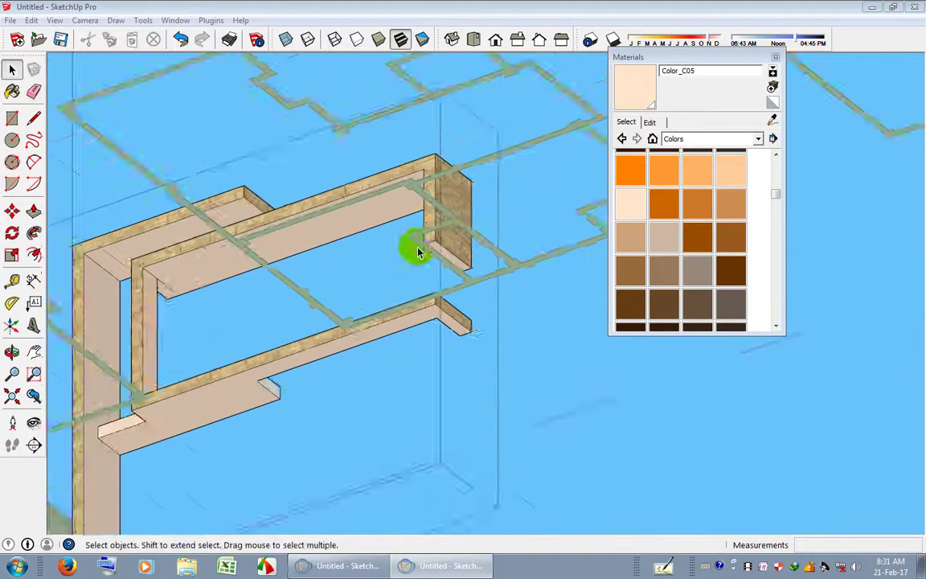
{"action": "middle_click_drag", "start_coordinate": [492, 376], "coordinate": [425, 518]}
{"action": "mouse_move", "coordinate": [426, 333]}
{"action": "middle_mouse_down"}
{"action": "mouse_move", "coordinate": [368, 430]}
{"action": "mouse_move", "coordinate": [409, 427]}
{"action": "middle_mouse_up"}
{"action": "scroll", "coordinate": [363, 330], "scroll_direction": "up", "scroll_amount": 3}
{"action": "mouse_move", "coordinate": [363, 330]}
{"action": "middle_mouse_down"}
{"action": "mouse_move", "coordinate": [410, 293]}
{"action": "mouse_move", "coordinate": [357, 304]}
{"action": "mouse_move", "coordinate": [398, 273]}
{"action": "mouse_move", "coordinate": [384, 276]}
{"action": "middle_mouse_up"}
{"action": "scroll", "coordinate": [410, 290], "scroll_direction": "down", "scroll_amount": 2}
{"action": "scroll", "coordinate": [420, 263], "scroll_direction": "down", "scroll_amount": 3}
{"action": "scroll", "coordinate": [357, 303], "scroll_direction": "up", "scroll_amount": 2}
{"action": "left_click", "coordinate": [61, 38]}
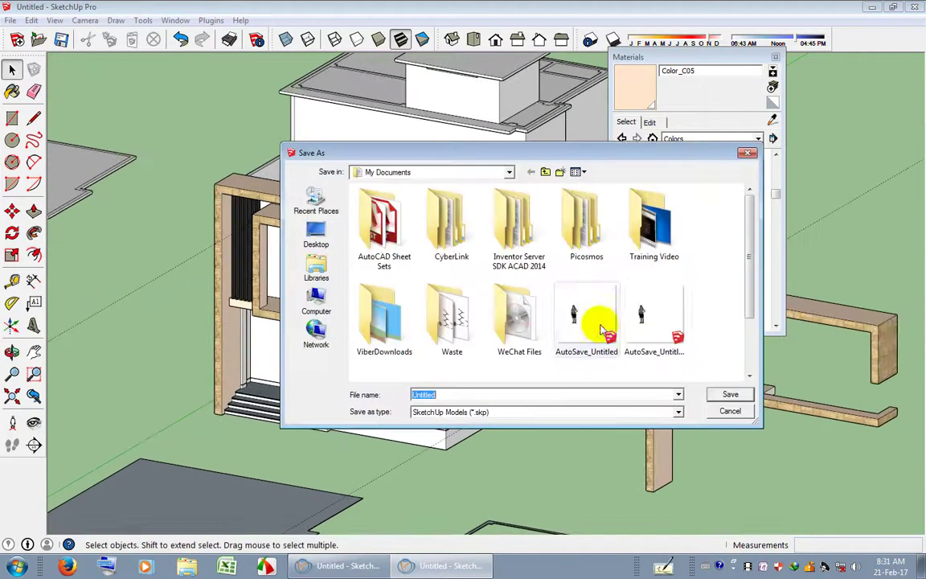